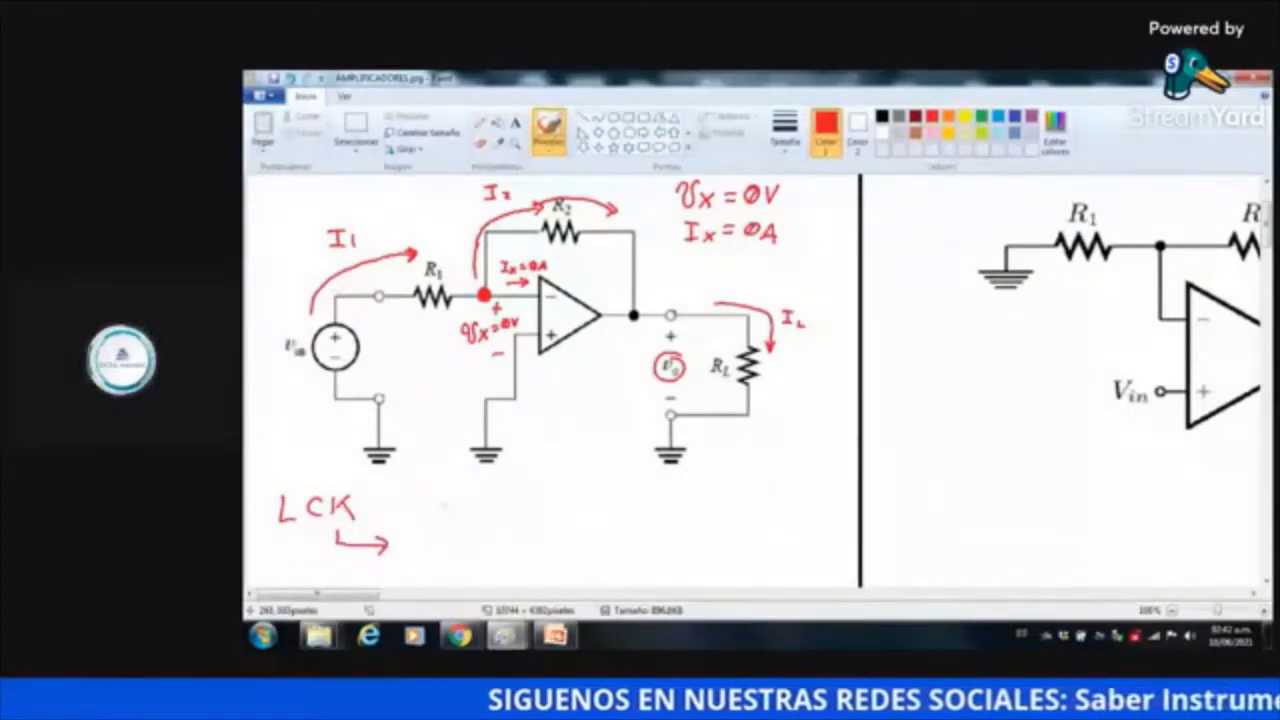
# Handwrite the current-law equation ΣI_N = Σ_OUT in red beside the LCK label below the circuit
pyautogui.moveTo(459, 498)
pyautogui.mouseDown()
pyautogui.moveTo(435, 515)
pyautogui.moveTo(470, 527)
pyautogui.moveTo(517, 513)
pyautogui.mouseUp()
pyautogui.moveTo(546, 493)
pyautogui.mouseDown()
pyautogui.moveTo(528, 494)
pyautogui.moveTo(555, 526)
pyautogui.moveTo(558, 516)
pyautogui.mouseUp()
pyautogui.moveTo(563, 517); pyautogui.dragTo(584, 517)
pyautogui.moveTo(579, 518); pyautogui.dragTo(580, 532)
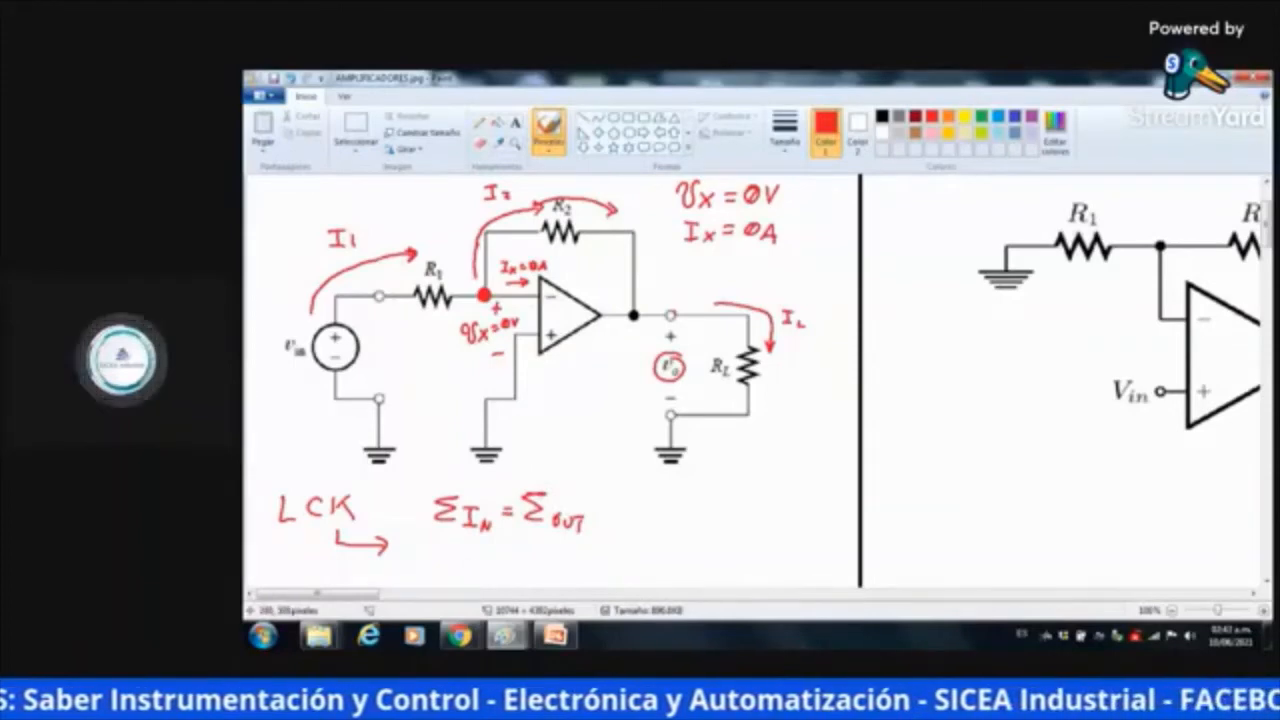
# Draw a closing brace after the current-law equation and write I₁ = I₂ beside it
pyautogui.moveTo(598, 486)
pyautogui.mouseDown()
pyautogui.moveTo(613, 508)
pyautogui.moveTo(601, 560)
pyautogui.mouseUp()
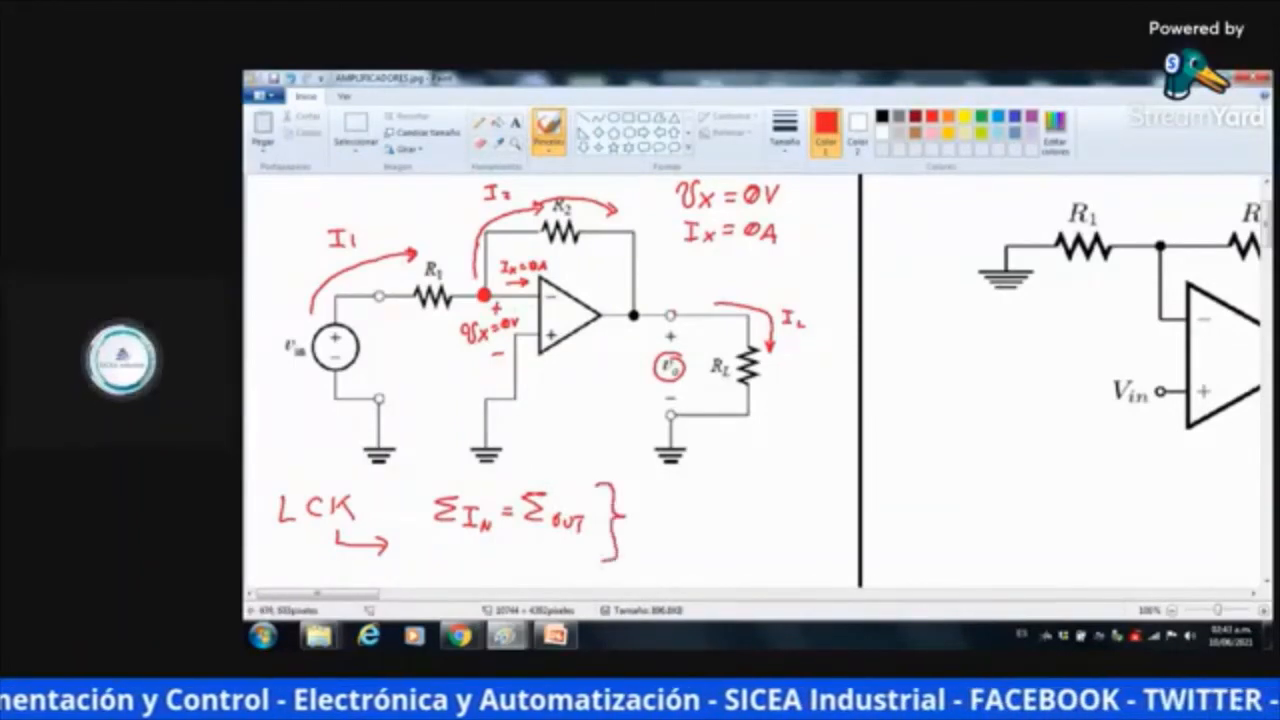
pyautogui.moveTo(646, 505); pyautogui.dragTo(670, 502)
pyautogui.moveTo(658, 505)
pyautogui.mouseDown()
pyautogui.moveTo(657, 528)
pyautogui.moveTo(668, 526)
pyautogui.mouseUp()
pyautogui.moveTo(677, 518); pyautogui.dragTo(680, 536)
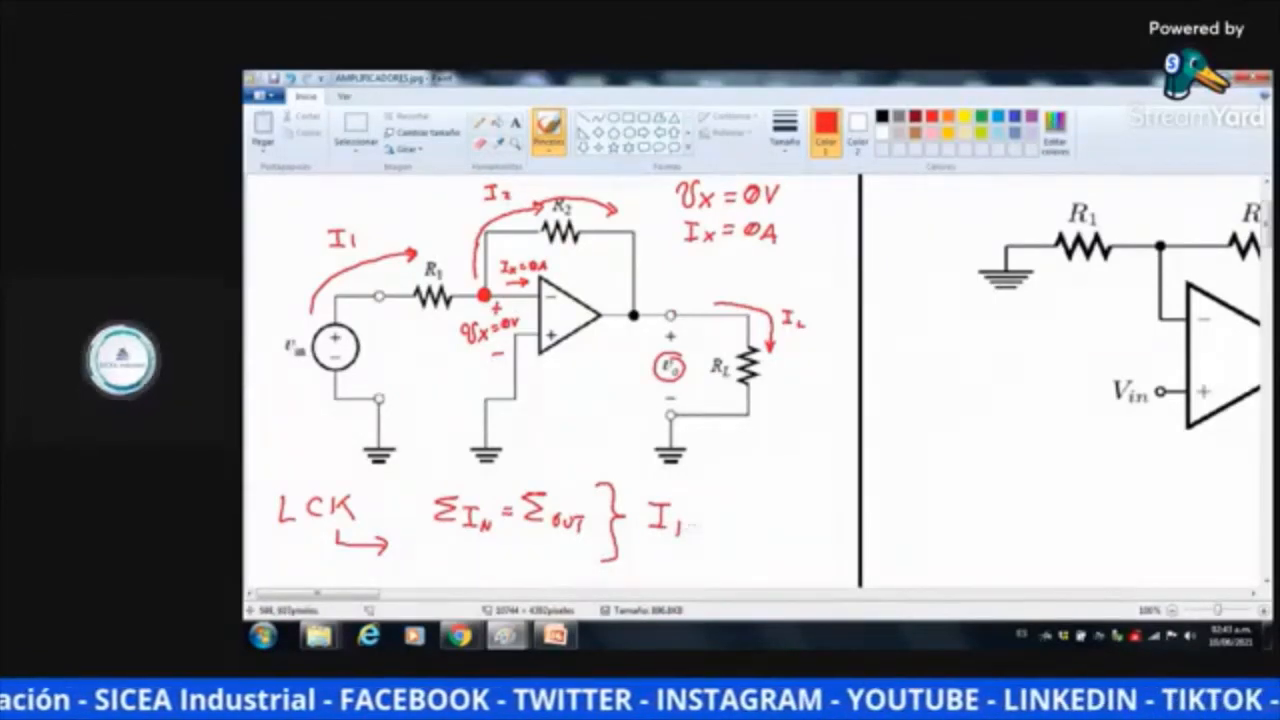
pyautogui.moveTo(691, 521); pyautogui.dragTo(703, 514)
pyautogui.moveTo(712, 503); pyautogui.dragTo(732, 502)
pyautogui.moveTo(722, 503); pyautogui.dragTo(721, 529)
pyautogui.moveTo(712, 529); pyautogui.dragTo(751, 530)
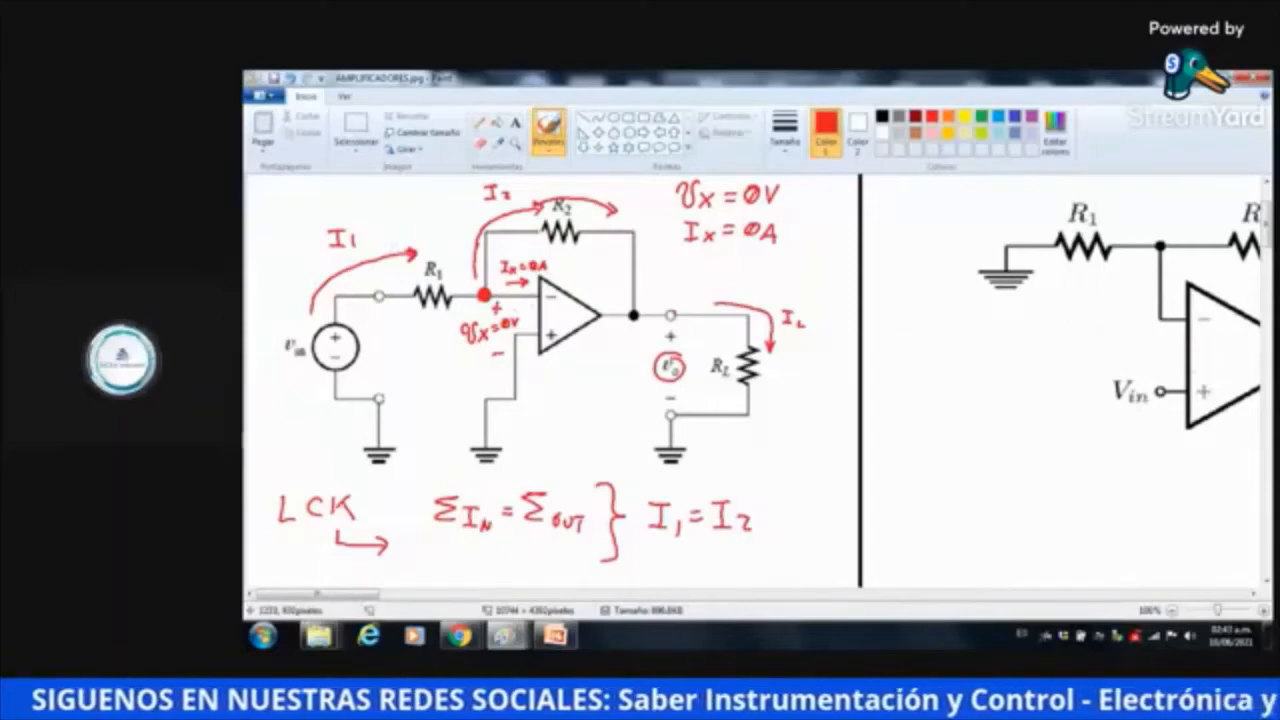
# Begin an equation with "I₁ =" below the LCK label and circle the v_in source label in the circuit
pyautogui.moveTo(1267, 232); pyautogui.dragTo(1267, 260)
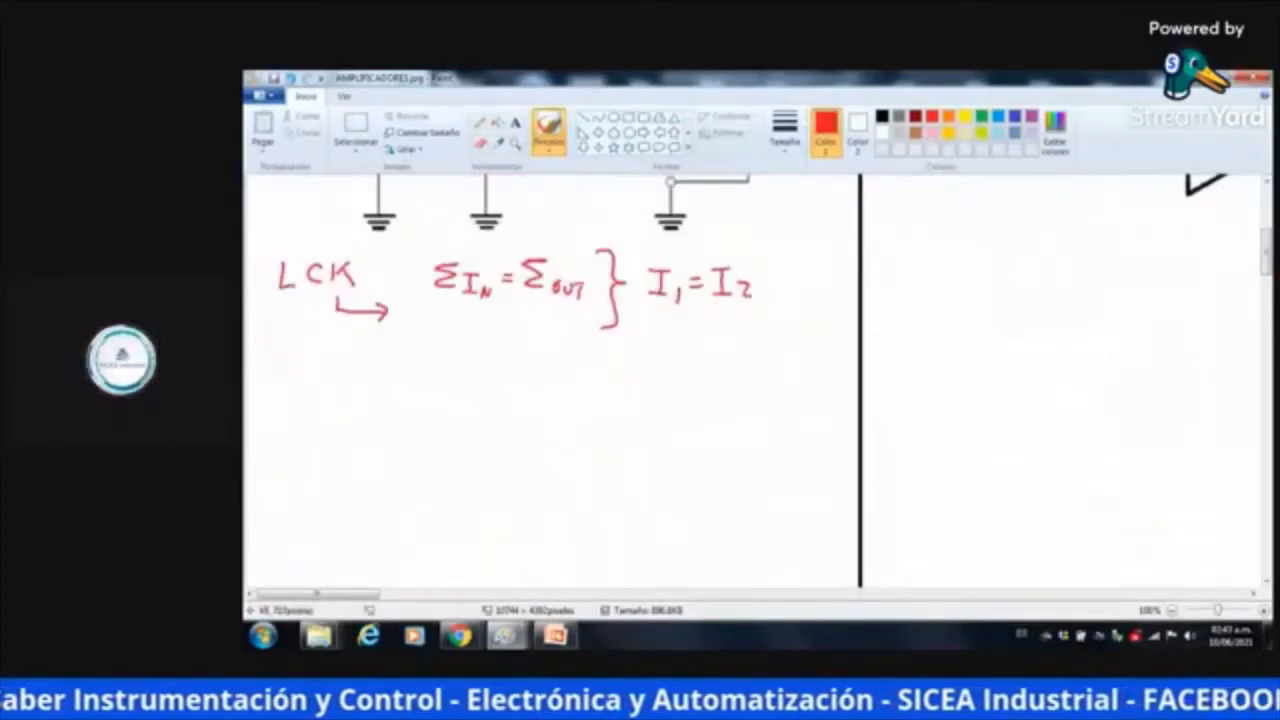
pyautogui.moveTo(278, 362)
pyautogui.mouseDown()
pyautogui.moveTo(296, 361)
pyautogui.moveTo(288, 390)
pyautogui.mouseUp()
pyautogui.moveTo(280, 391); pyautogui.dragTo(314, 392)
pyautogui.moveTo(324, 382); pyautogui.dragTo(338, 374)
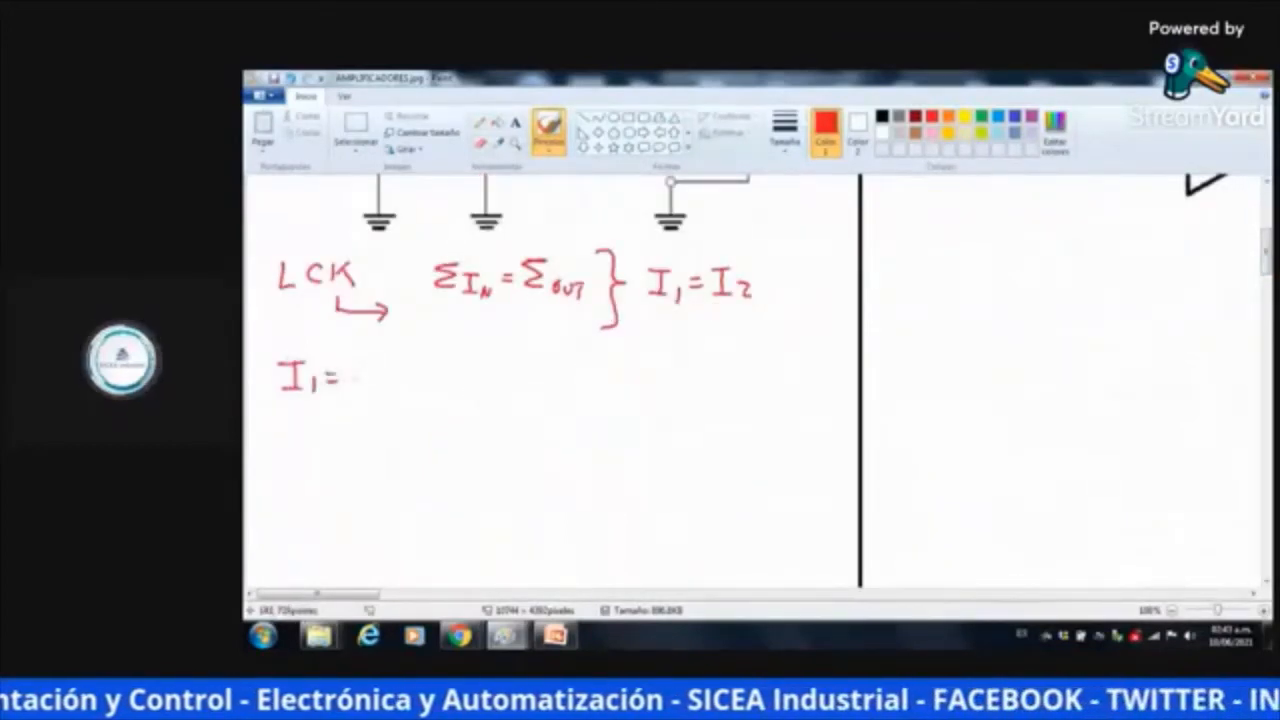
pyautogui.moveTo(1267, 255); pyautogui.dragTo(1267, 232)
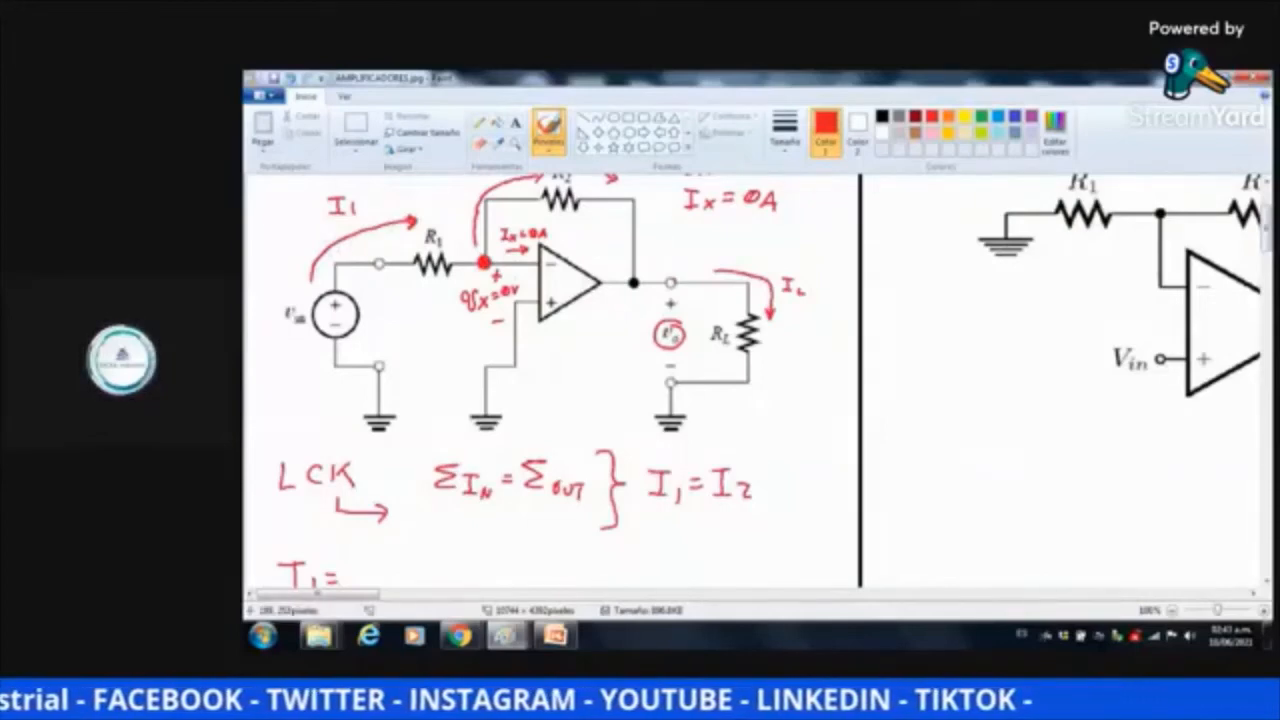
pyautogui.moveTo(300, 293)
pyautogui.mouseDown()
pyautogui.moveTo(268, 325)
pyautogui.moveTo(314, 310)
pyautogui.moveTo(286, 293)
pyautogui.mouseUp()
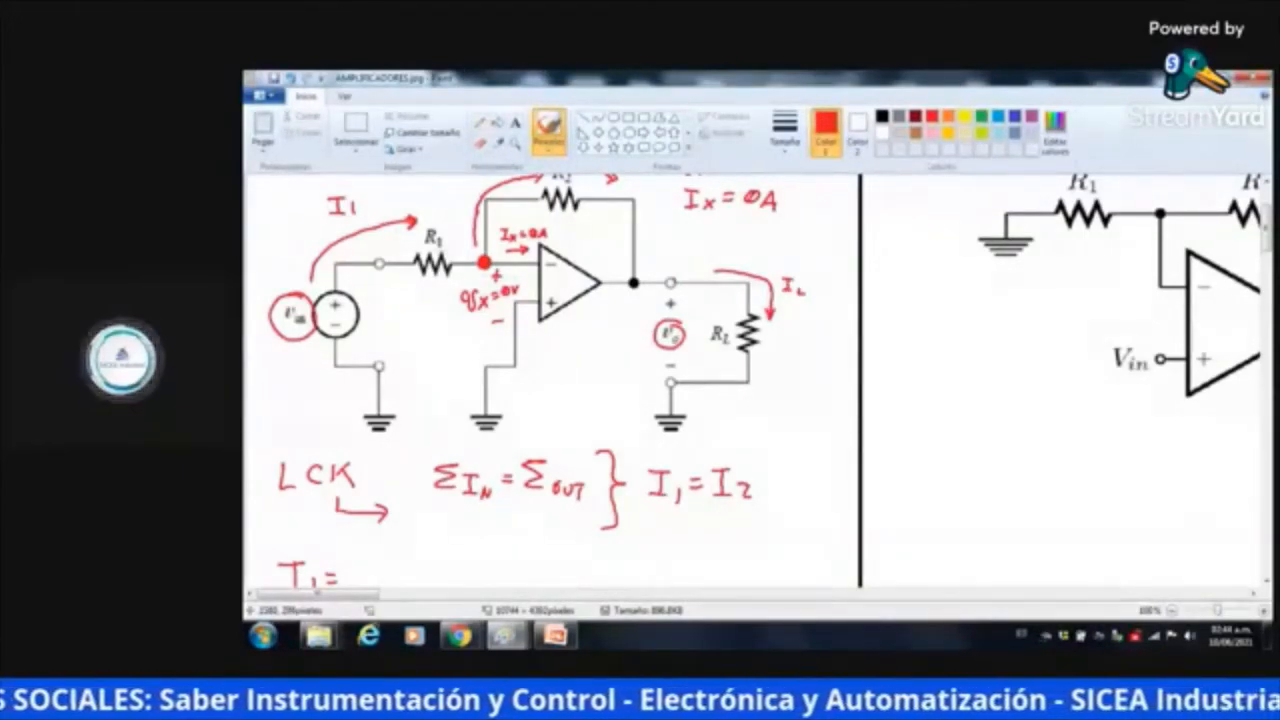
# Write the small reference formula I = V/R in red below the load resistor, above I₁ = I₂
pyautogui.scroll(-3, 550, 380)
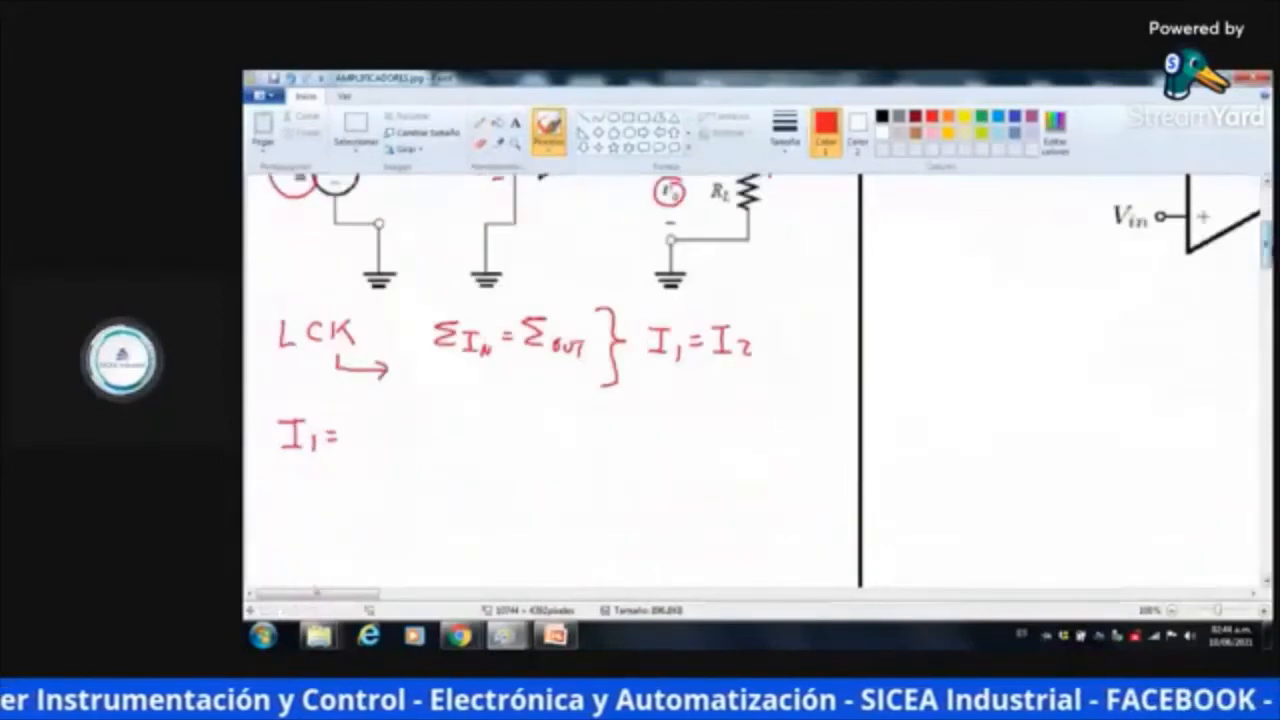
pyautogui.moveTo(779, 282); pyautogui.dragTo(791, 282)
pyautogui.moveTo(785, 283); pyautogui.dragTo(791, 296)
pyautogui.moveTo(796, 289); pyautogui.dragTo(805, 288)
pyautogui.moveTo(796, 293)
pyautogui.mouseDown()
pyautogui.moveTo(833, 272)
pyautogui.moveTo(840, 291)
pyautogui.moveTo(822, 317)
pyautogui.mouseUp()
pyautogui.moveTo(822, 299); pyautogui.dragTo(836, 316)
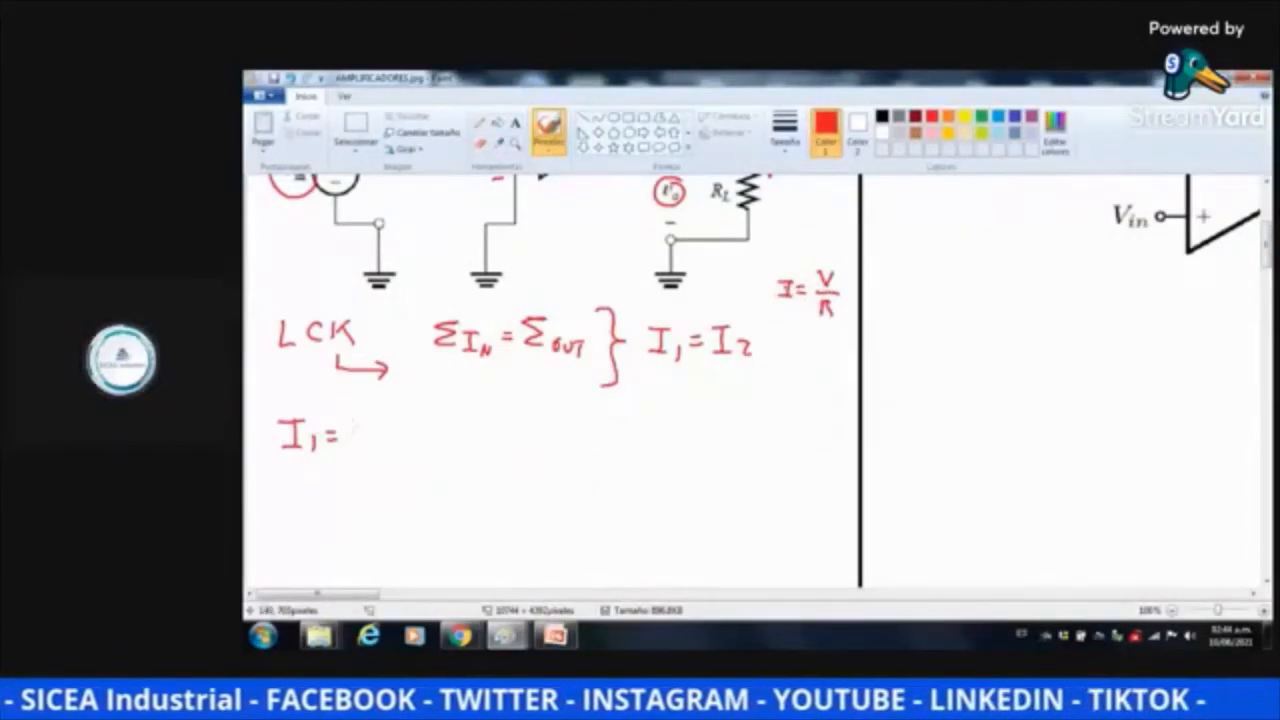
# Complete the I₁ equation with the fraction (Vin − Vx)/R₁
pyautogui.moveTo(361, 422)
pyautogui.mouseDown()
pyautogui.moveTo(373, 447)
pyautogui.moveTo(381, 411)
pyautogui.mouseUp()
pyautogui.moveTo(390, 424); pyautogui.dragTo(390, 444)
pyautogui.moveTo(401, 431)
pyautogui.mouseDown()
pyautogui.moveTo(409, 444)
pyautogui.moveTo(444, 426)
pyautogui.moveTo(470, 447)
pyautogui.moveTo(480, 410)
pyautogui.mouseUp()
pyautogui.moveTo(482, 426)
pyautogui.mouseDown()
pyautogui.moveTo(496, 444)
pyautogui.moveTo(484, 446)
pyautogui.mouseUp()
pyautogui.moveTo(352, 460); pyautogui.dragTo(496, 457)
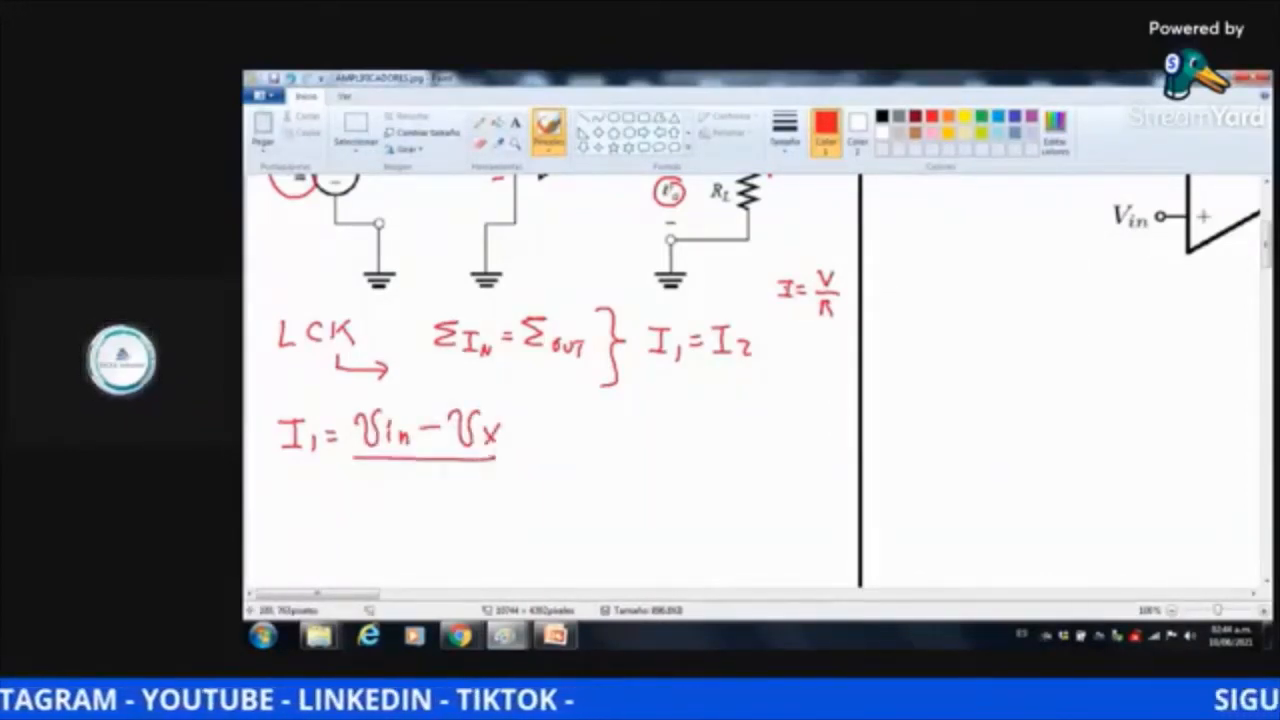
pyautogui.moveTo(402, 468)
pyautogui.mouseDown()
pyautogui.moveTo(399, 492)
pyautogui.moveTo(428, 493)
pyautogui.mouseUp()
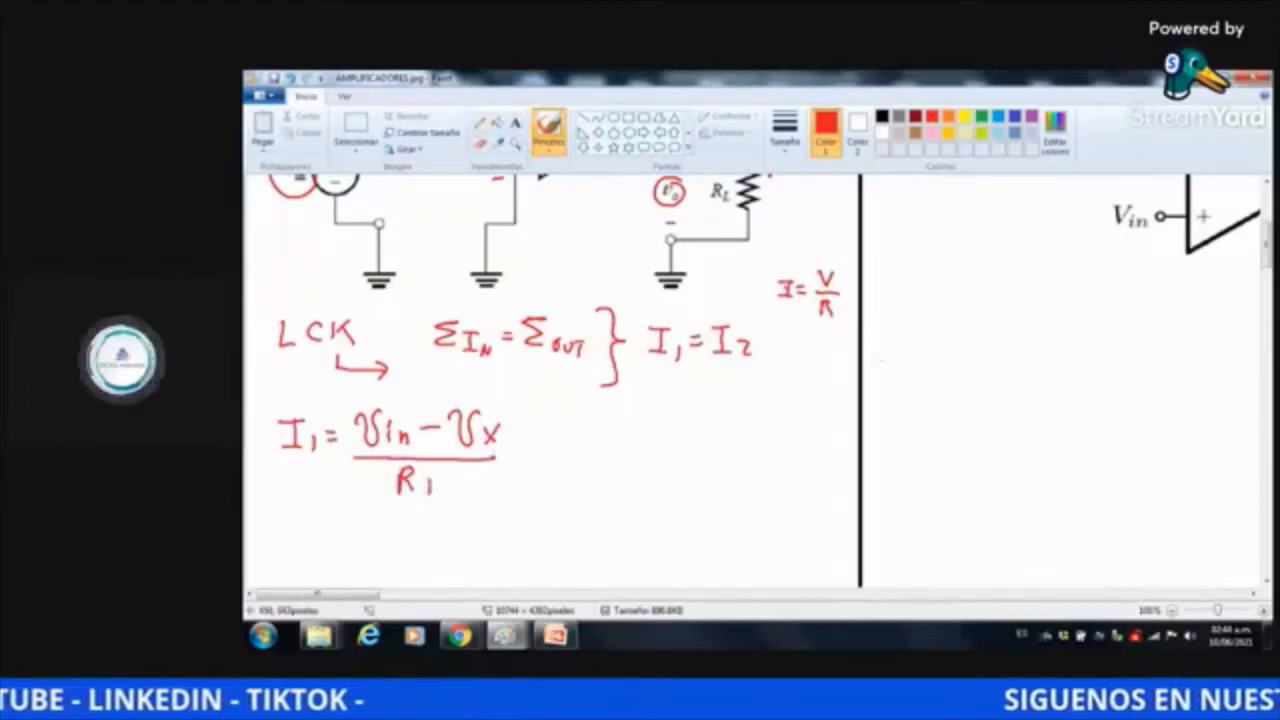
# Write "I₂ =" beside the I₁ equation and draw an empty fraction line after it
pyautogui.scroll(3, 560, 380)
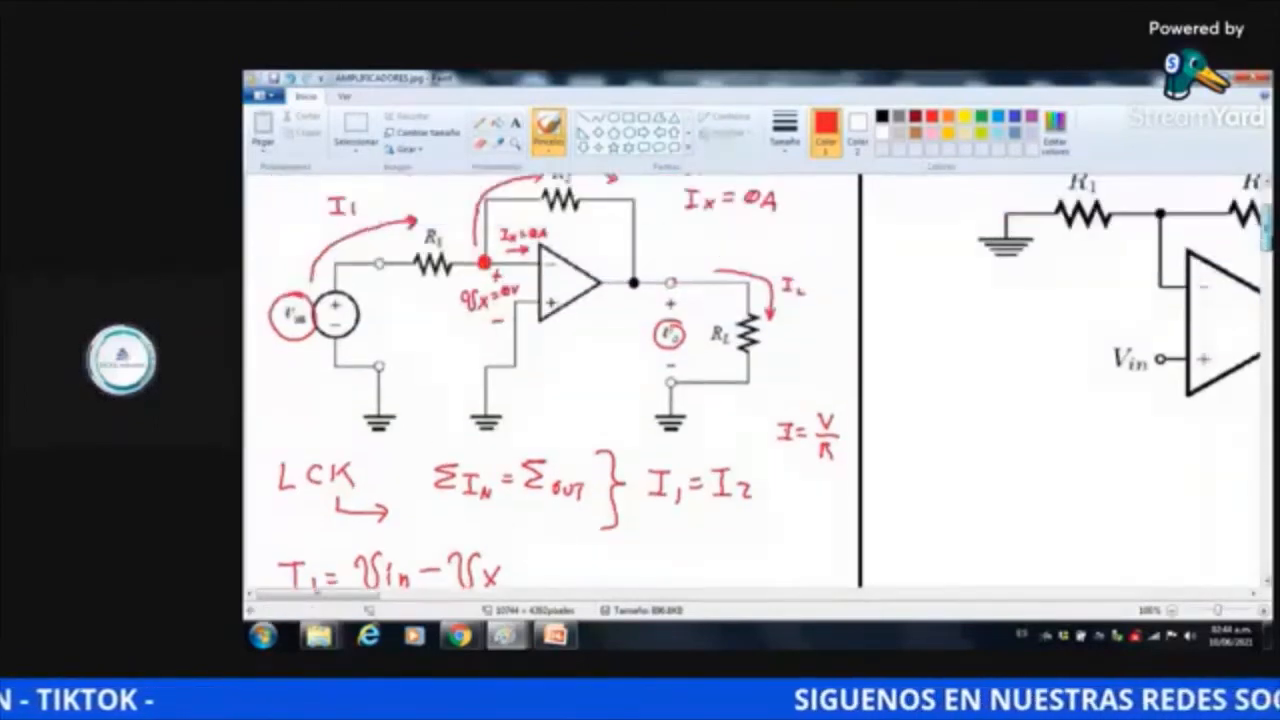
pyautogui.scroll(-3, 646, 372)
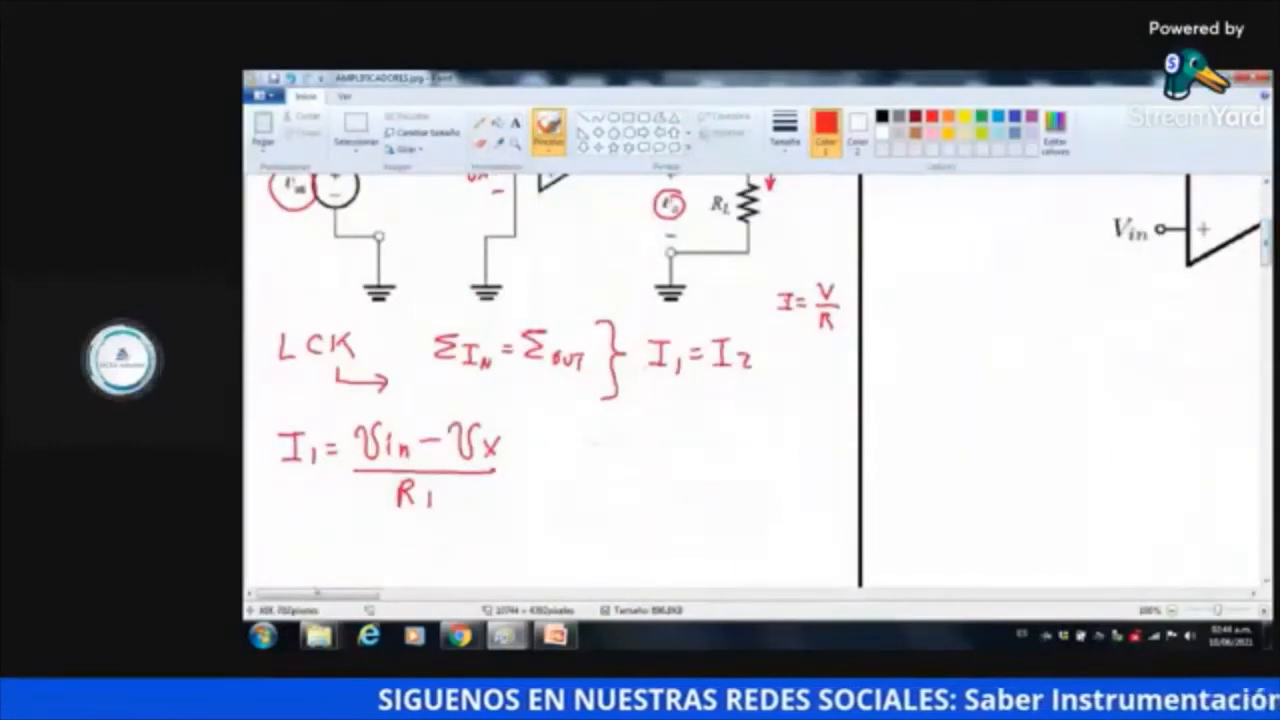
pyautogui.moveTo(587, 437); pyautogui.dragTo(602, 436)
pyautogui.moveTo(595, 437); pyautogui.dragTo(594, 465)
pyautogui.moveTo(585, 466); pyautogui.dragTo(618, 470)
pyautogui.moveTo(621, 458)
pyautogui.mouseDown()
pyautogui.moveTo(630, 447)
pyautogui.moveTo(775, 459)
pyautogui.mouseUp()
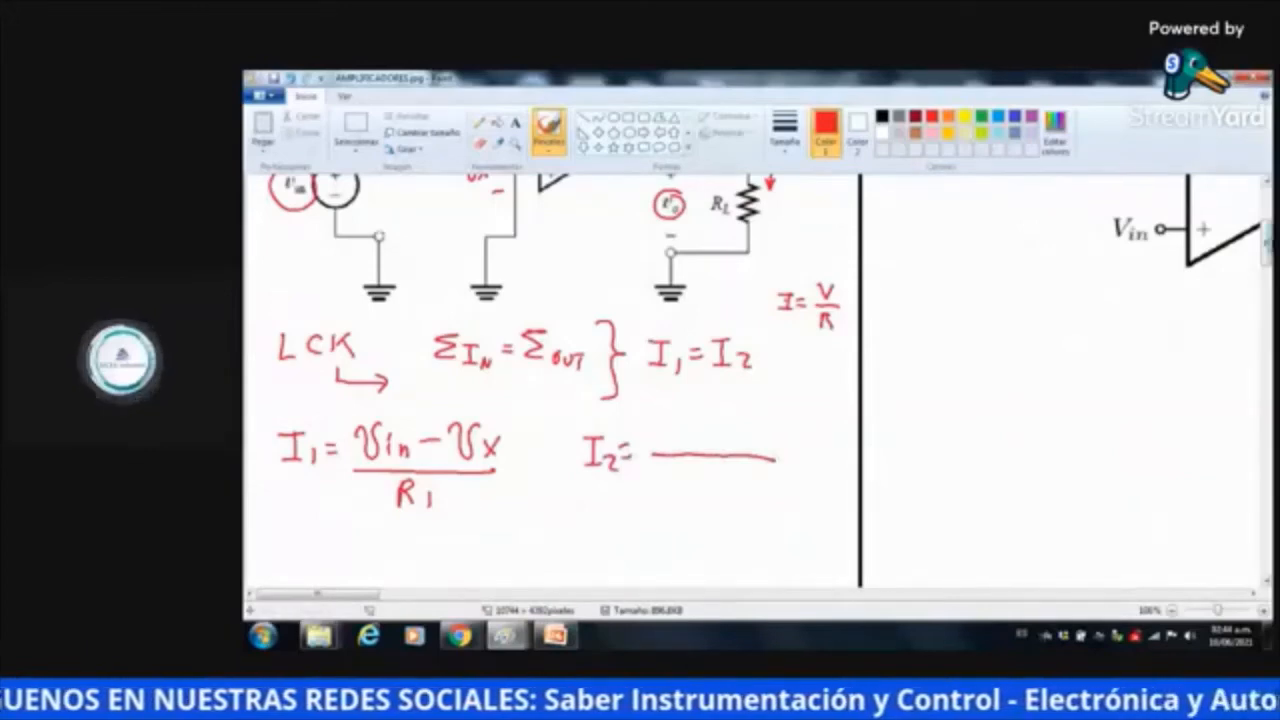
# Fill in the I₂ fraction with Vx − Vo in the numerator and R₂ in the denominator
pyautogui.scroll(3, 550, 380)
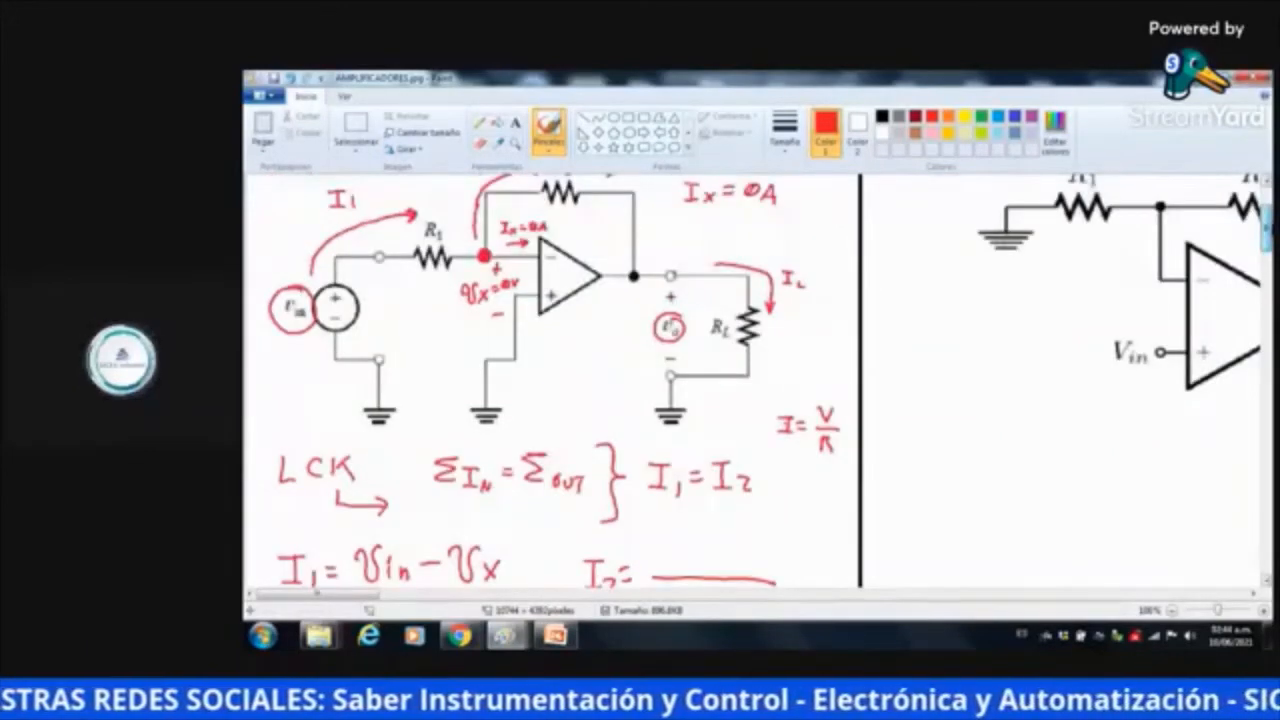
pyautogui.scroll(1, 757, 382)
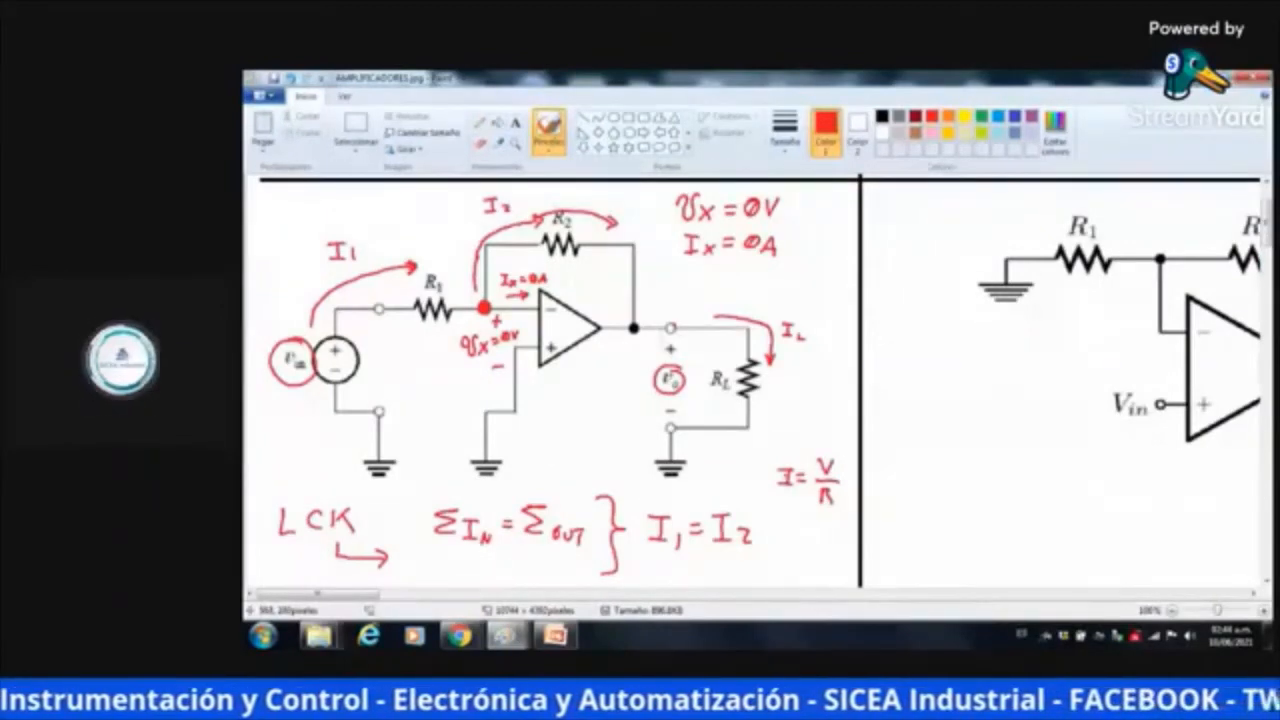
pyautogui.moveTo(658, 290)
pyautogui.mouseDown()
pyautogui.moveTo(664, 312)
pyautogui.moveTo(676, 288)
pyautogui.moveTo(679, 304)
pyautogui.mouseUp()
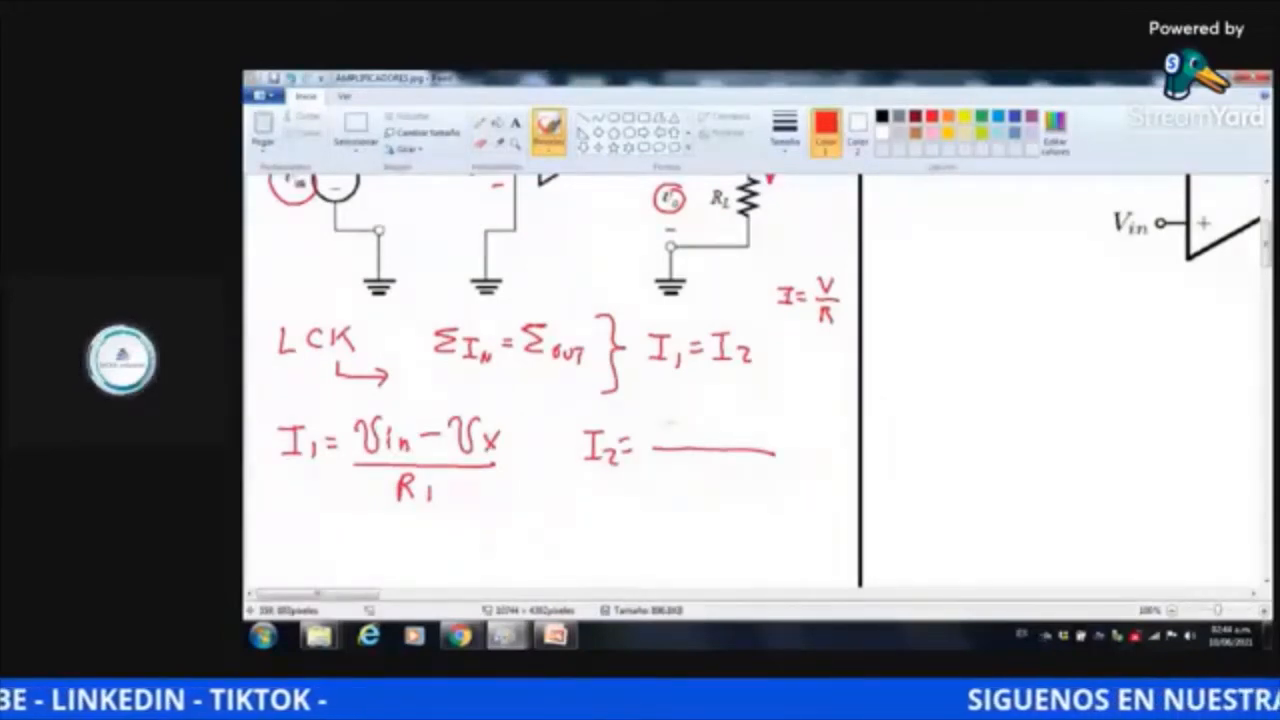
pyautogui.moveTo(655, 417); pyautogui.dragTo(682, 412)
pyautogui.moveTo(684, 425); pyautogui.dragTo(697, 438)
pyautogui.moveTo(697, 425); pyautogui.dragTo(684, 439)
pyautogui.moveTo(708, 431)
pyautogui.mouseDown()
pyautogui.moveTo(742, 438)
pyautogui.moveTo(752, 413)
pyautogui.mouseUp()
pyautogui.moveTo(759, 430); pyautogui.dragTo(760, 430)
pyautogui.moveTo(698, 462)
pyautogui.mouseDown()
pyautogui.moveTo(700, 486)
pyautogui.moveTo(714, 485)
pyautogui.mouseUp()
pyautogui.moveTo(717, 472); pyautogui.dragTo(733, 486)
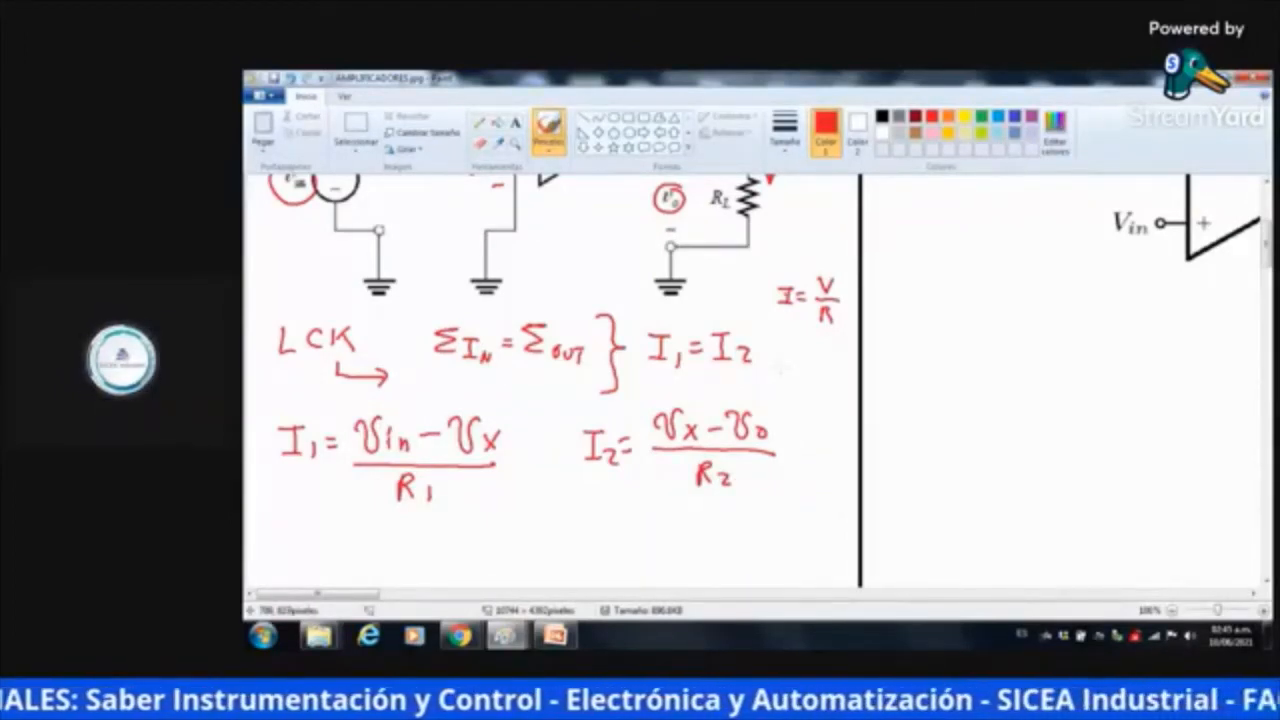
# Underline I₁ = I₂ and write the fraction (Vin − Vx)/R₁ in red below the I₁ equation
pyautogui.moveTo(765, 351); pyautogui.dragTo(640, 378)
pyautogui.moveTo(1266, 245); pyautogui.dragTo(1266, 257)
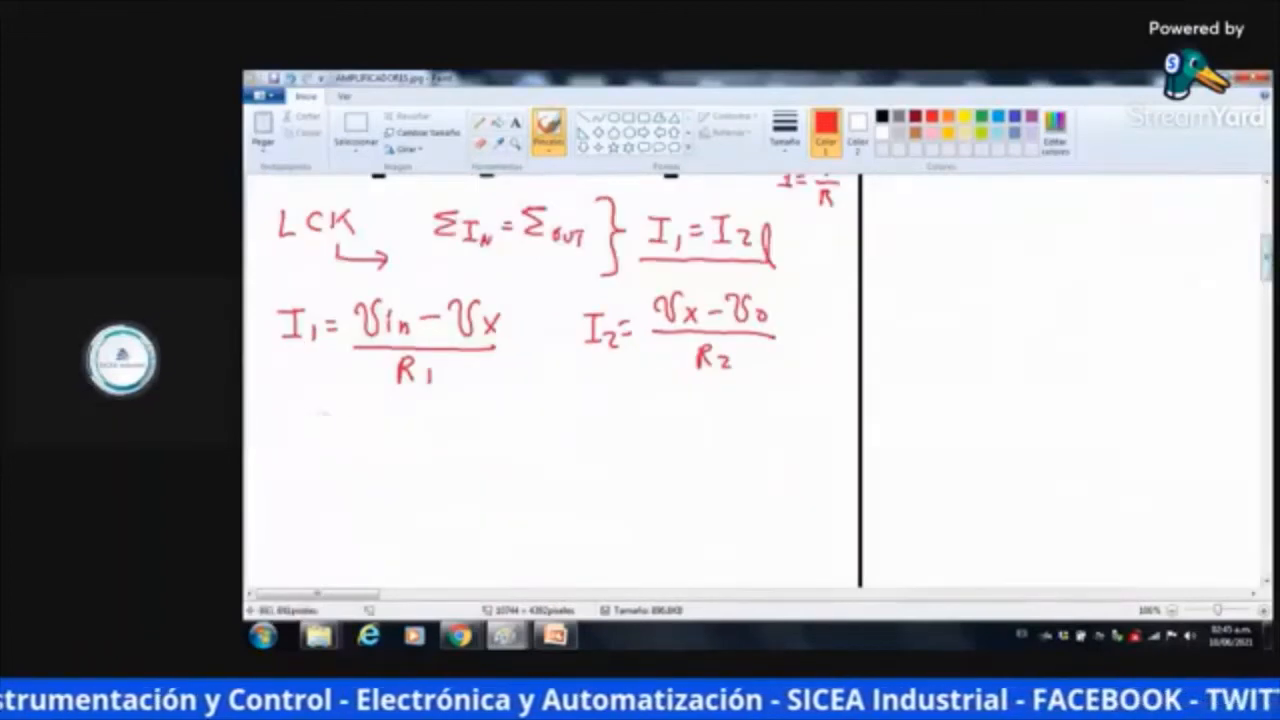
pyautogui.moveTo(285, 424)
pyautogui.mouseDown()
pyautogui.moveTo(300, 457)
pyautogui.moveTo(315, 420)
pyautogui.mouseUp()
pyautogui.moveTo(321, 437)
pyautogui.mouseDown()
pyautogui.moveTo(322, 454)
pyautogui.moveTo(343, 455)
pyautogui.moveTo(374, 422)
pyautogui.moveTo(400, 418)
pyautogui.moveTo(412, 452)
pyautogui.mouseUp()
pyautogui.moveTo(412, 436); pyautogui.dragTo(399, 454)
pyautogui.moveTo(276, 468); pyautogui.dragTo(418, 462)
pyautogui.moveTo(341, 478)
pyautogui.mouseDown()
pyautogui.moveTo(342, 500)
pyautogui.moveTo(358, 498)
pyautogui.mouseUp()
pyautogui.moveTo(372, 484); pyautogui.dragTo(373, 498)
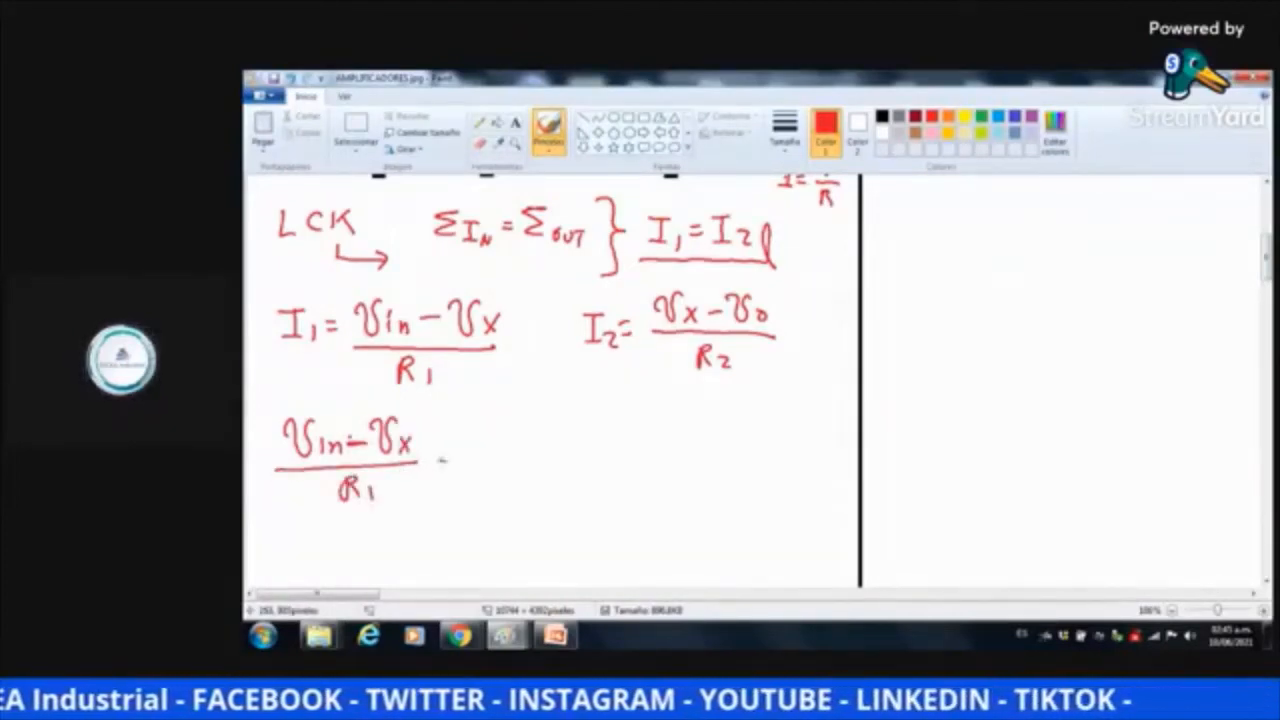
# Equate the new (Vin − Vx)/R₁ fraction to (Vx − Vo)/R₂
pyautogui.moveTo(440, 461); pyautogui.dragTo(456, 461)
pyautogui.moveTo(437, 451)
pyautogui.mouseDown()
pyautogui.moveTo(496, 418)
pyautogui.moveTo(513, 455)
pyautogui.mouseUp()
pyautogui.moveTo(512, 437)
pyautogui.mouseDown()
pyautogui.moveTo(500, 455)
pyautogui.moveTo(540, 437)
pyautogui.mouseUp()
pyautogui.moveTo(537, 420)
pyautogui.mouseDown()
pyautogui.moveTo(549, 447)
pyautogui.moveTo(566, 416)
pyautogui.mouseUp()
pyautogui.moveTo(578, 434); pyautogui.dragTo(576, 433)
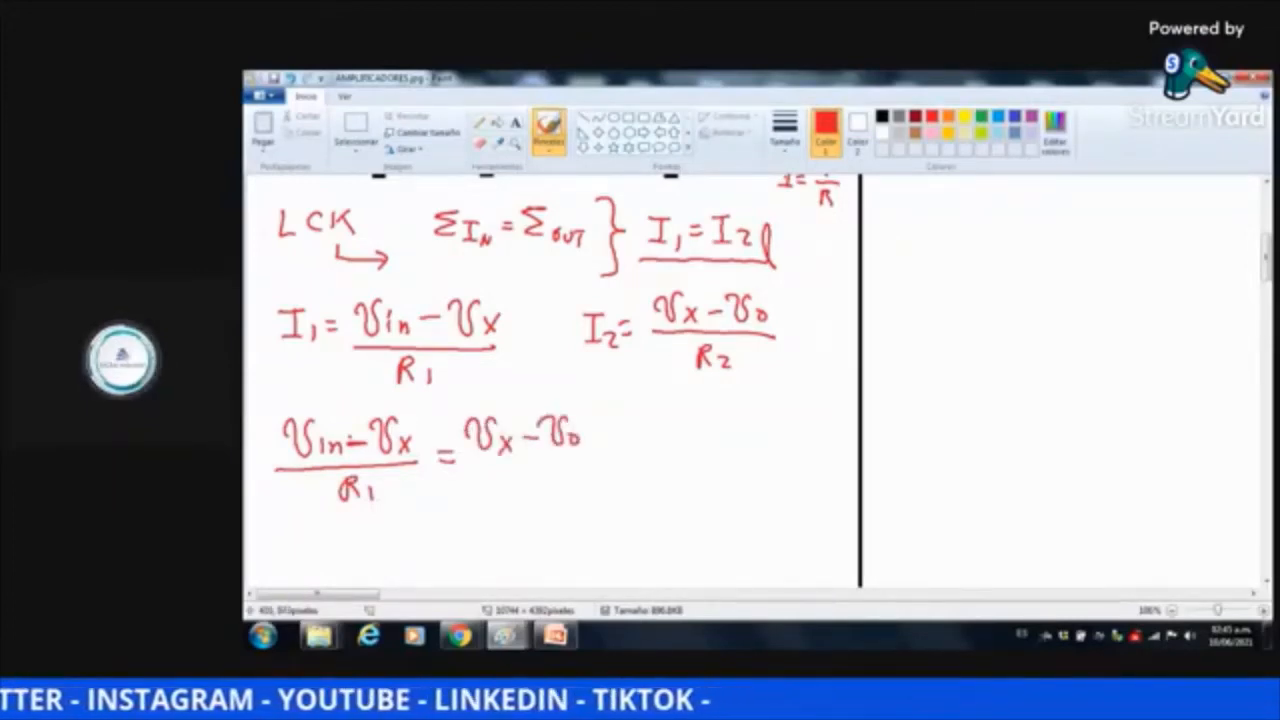
pyautogui.moveTo(470, 463); pyautogui.dragTo(576, 462)
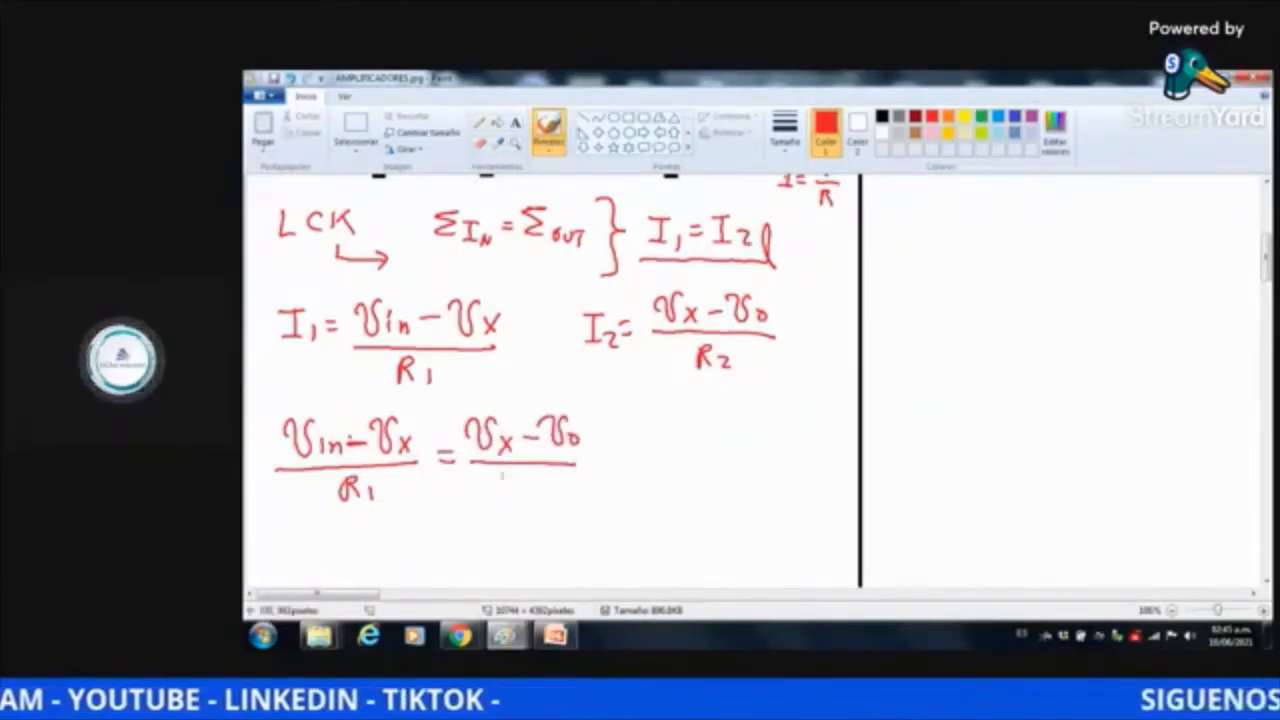
pyautogui.moveTo(500, 474); pyautogui.dragTo(500, 497)
pyautogui.moveTo(500, 476)
pyautogui.mouseDown()
pyautogui.moveTo(513, 496)
pyautogui.moveTo(537, 496)
pyautogui.mouseUp()
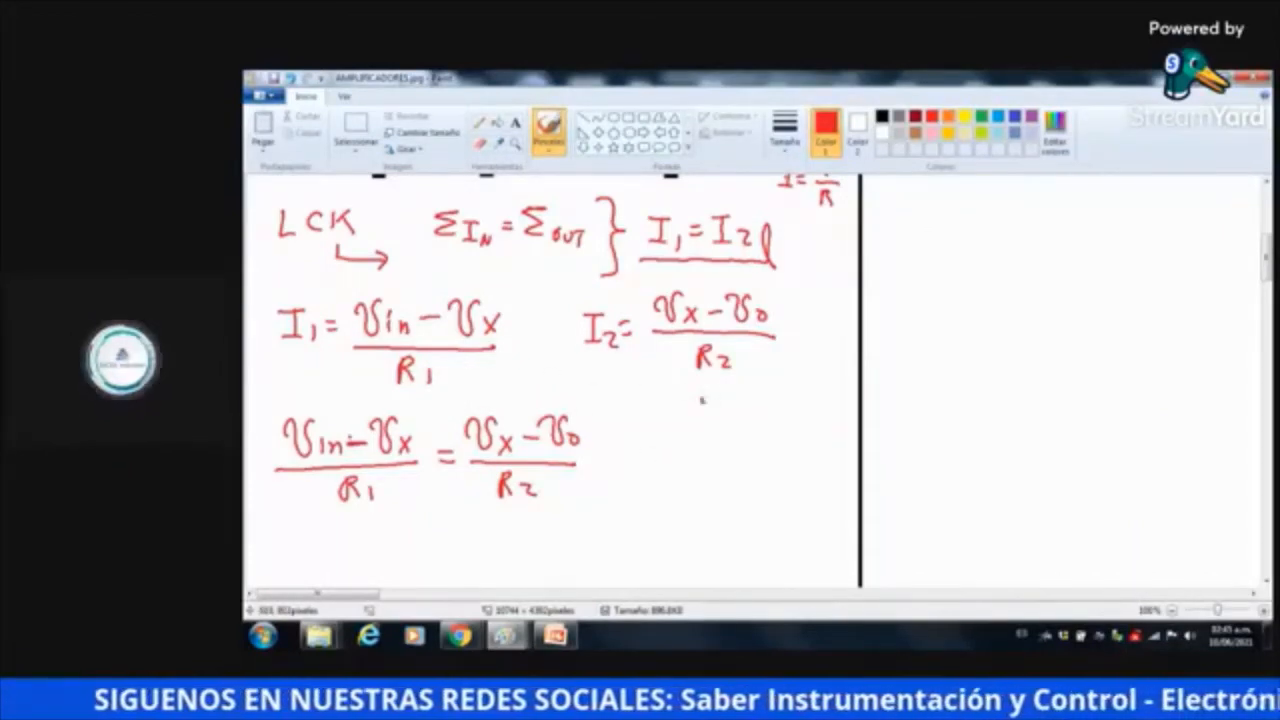
# Note Vx = 0V in red, and strike both Vx terms in the combined equation with black arrows to 0V
pyautogui.moveTo(702, 392)
pyautogui.mouseDown()
pyautogui.moveTo(731, 392)
pyautogui.moveTo(742, 414)
pyautogui.moveTo(806, 391)
pyautogui.mouseUp()
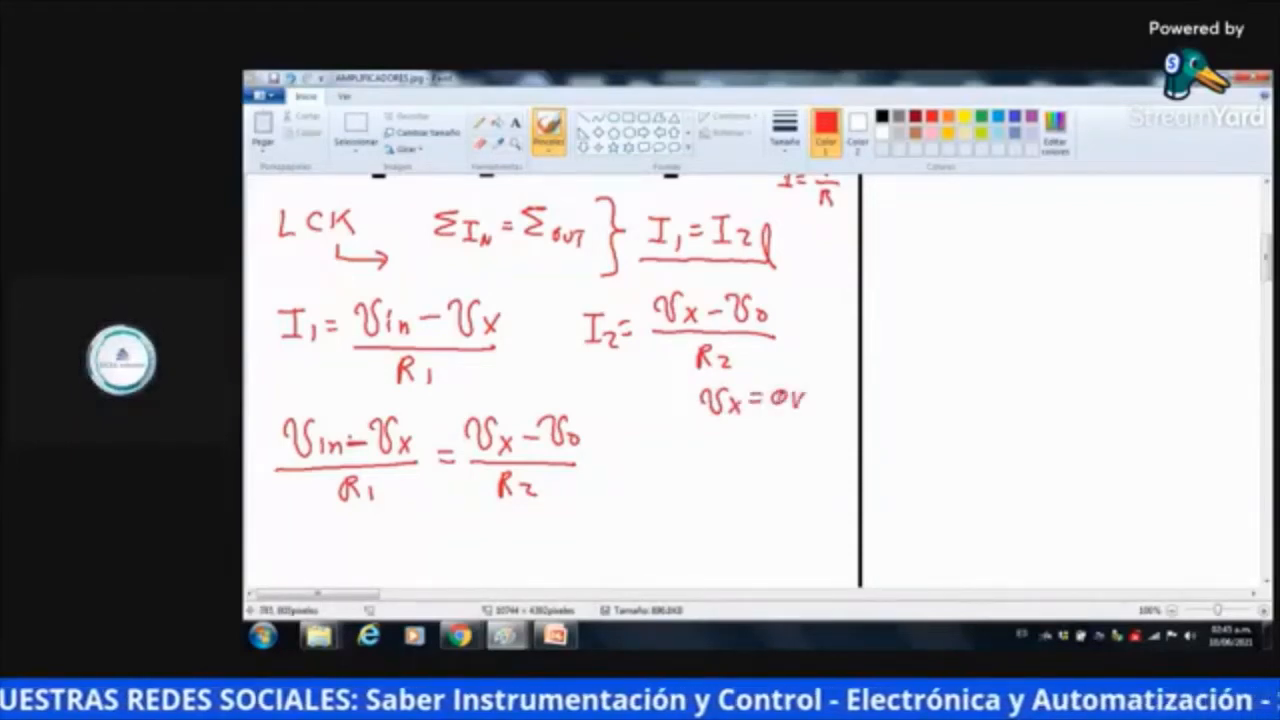
pyautogui.click(882, 116)
pyautogui.moveTo(356, 458); pyautogui.dragTo(438, 396)
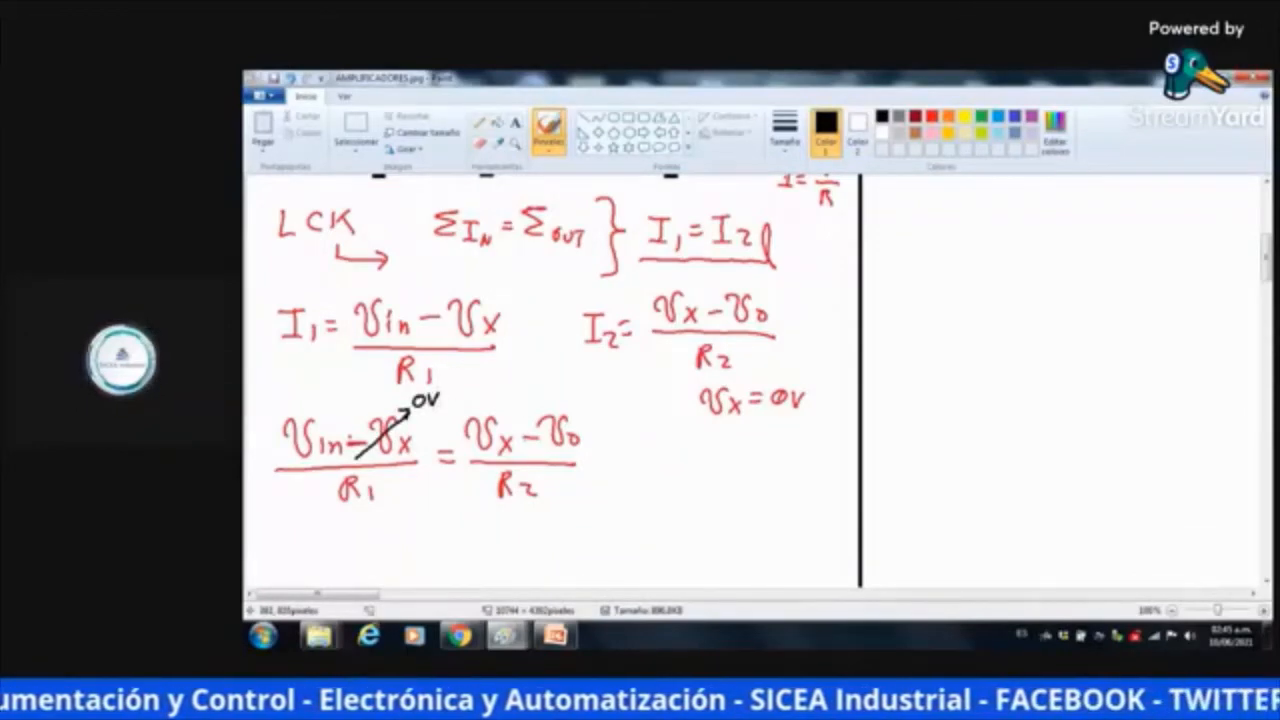
pyautogui.moveTo(466, 458)
pyautogui.mouseDown()
pyautogui.moveTo(514, 412)
pyautogui.moveTo(518, 424)
pyautogui.moveTo(516, 401)
pyautogui.moveTo(539, 390)
pyautogui.moveTo(525, 398)
pyautogui.mouseUp()
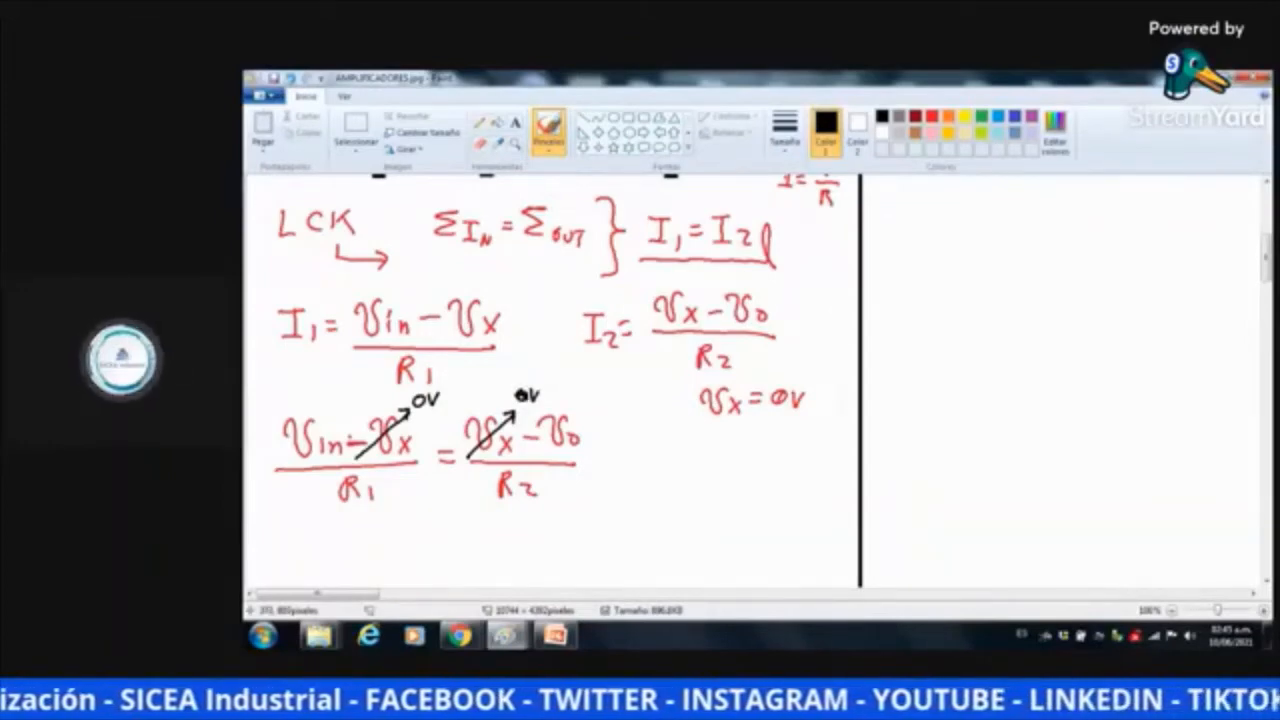
# Write the simplified equation Vin/R₁ = −Vo/R₂ in black below the combined equation
pyautogui.scroll(-2, 550, 380)
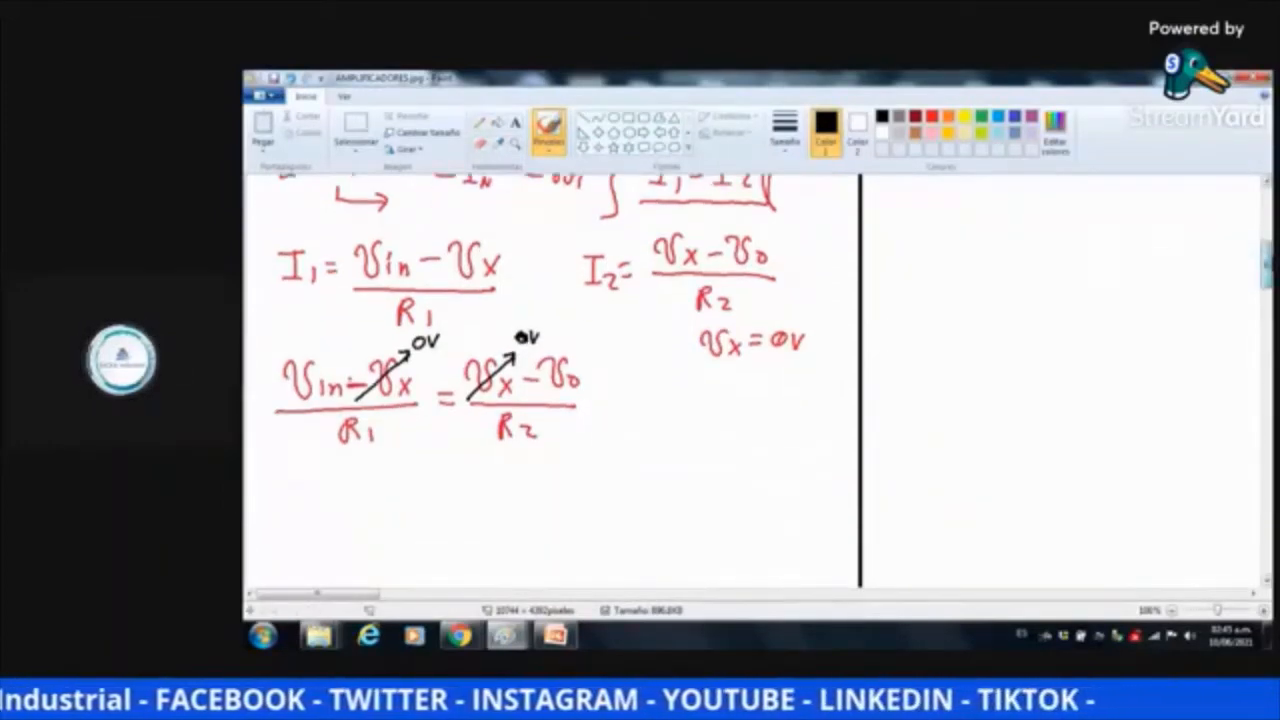
pyautogui.scroll(-3, 550, 380)
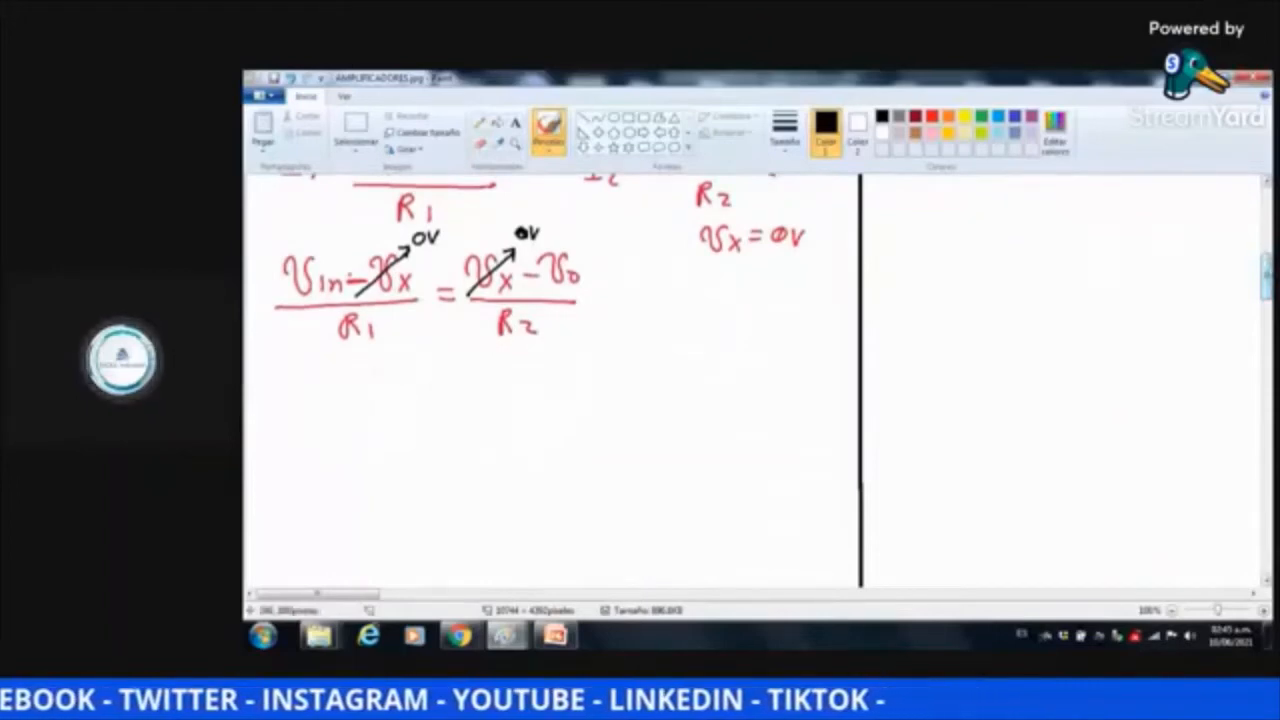
pyautogui.moveTo(307, 373)
pyautogui.mouseDown()
pyautogui.moveTo(316, 402)
pyautogui.moveTo(337, 372)
pyautogui.moveTo(343, 402)
pyautogui.mouseUp()
pyautogui.moveTo(349, 392)
pyautogui.mouseDown()
pyautogui.moveTo(364, 403)
pyautogui.moveTo(304, 419)
pyautogui.moveTo(366, 415)
pyautogui.moveTo(321, 455)
pyautogui.mouseUp()
pyautogui.moveTo(321, 432); pyautogui.dragTo(338, 455)
pyautogui.moveTo(349, 440); pyautogui.dragTo(350, 456)
pyautogui.moveTo(385, 414); pyautogui.dragTo(401, 413)
pyautogui.moveTo(385, 405); pyautogui.dragTo(431, 387)
pyautogui.moveTo(436, 372); pyautogui.dragTo(458, 402)
pyautogui.moveTo(464, 388)
pyautogui.mouseDown()
pyautogui.moveTo(484, 416)
pyautogui.moveTo(443, 440)
pyautogui.moveTo(478, 453)
pyautogui.mouseUp()
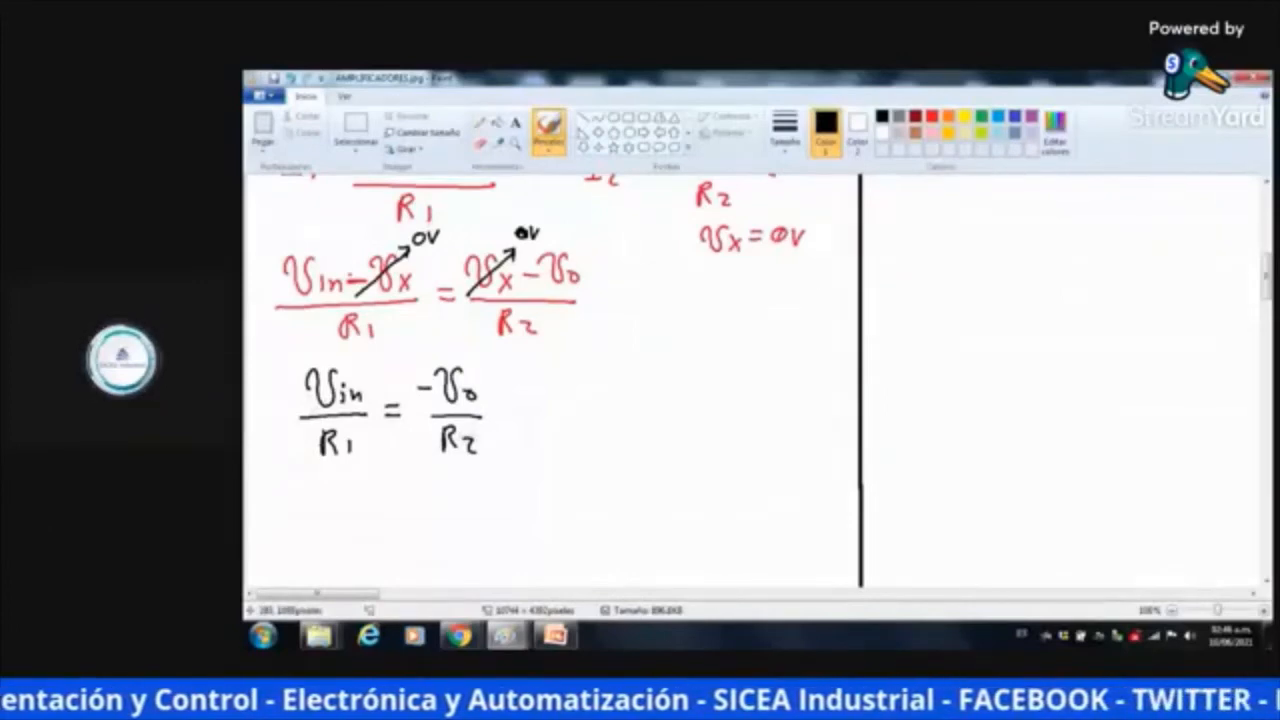
# Draw a closing brace after the simplified equation and write −Vo = (Vin/R₁)R₂ beside it in black
pyautogui.moveTo(490, 356)
pyautogui.mouseDown()
pyautogui.moveTo(515, 378)
pyautogui.moveTo(510, 470)
pyautogui.mouseUp()
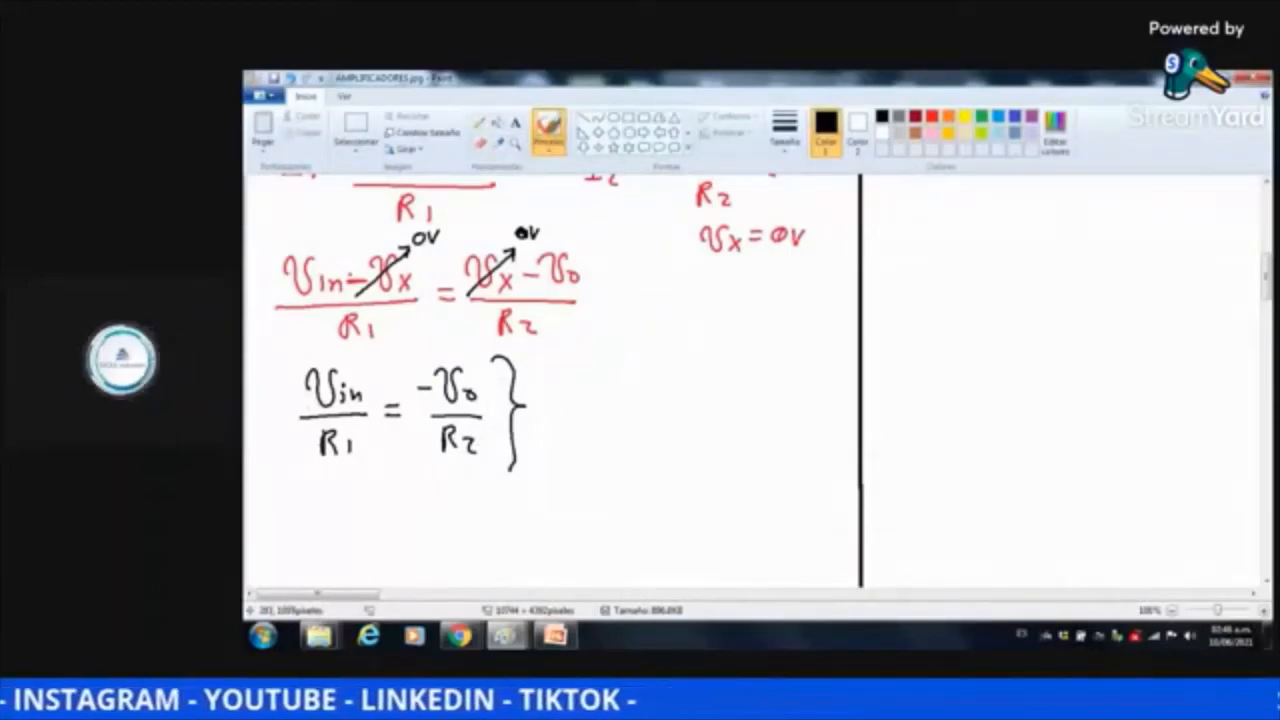
pyautogui.moveTo(555, 397); pyautogui.dragTo(572, 397)
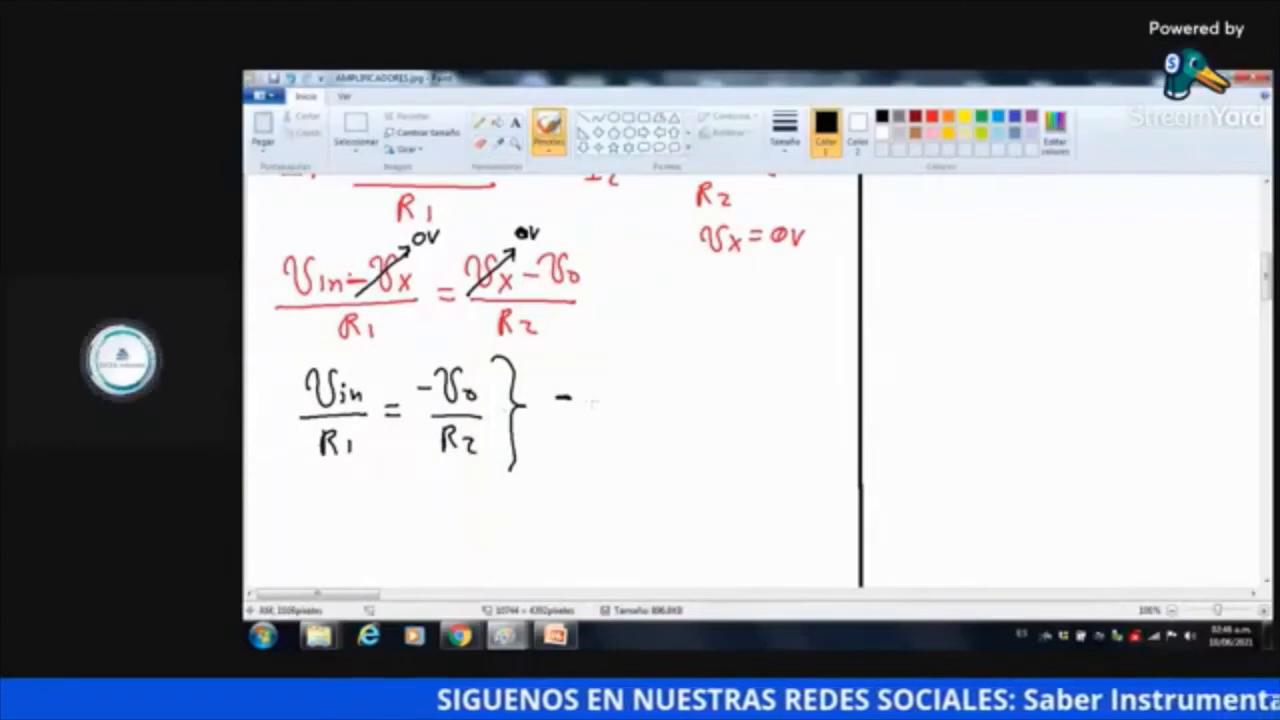
pyautogui.moveTo(578, 380)
pyautogui.mouseDown()
pyautogui.moveTo(586, 392)
pyautogui.moveTo(612, 376)
pyautogui.moveTo(616, 402)
pyautogui.moveTo(652, 398)
pyautogui.mouseUp()
pyautogui.moveTo(636, 390); pyautogui.dragTo(652, 389)
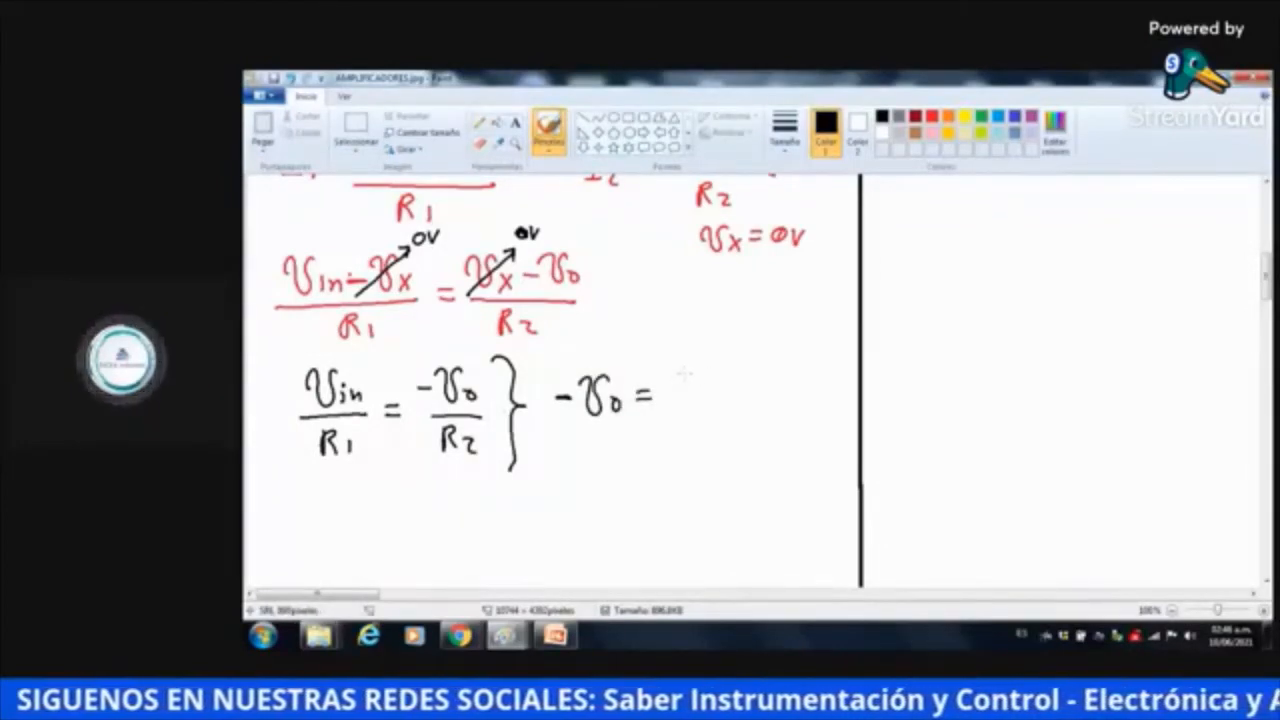
pyautogui.moveTo(676, 360)
pyautogui.mouseDown()
pyautogui.moveTo(702, 364)
pyautogui.moveTo(724, 392)
pyautogui.mouseUp()
pyautogui.moveTo(668, 408)
pyautogui.mouseDown()
pyautogui.moveTo(724, 406)
pyautogui.moveTo(686, 440)
pyautogui.moveTo(704, 438)
pyautogui.mouseUp()
pyautogui.moveTo(710, 425); pyautogui.dragTo(710, 438)
pyautogui.moveTo(741, 387); pyautogui.dragTo(740, 416)
pyautogui.moveTo(740, 387)
pyautogui.mouseDown()
pyautogui.moveTo(756, 414)
pyautogui.moveTo(777, 412)
pyautogui.mouseUp()
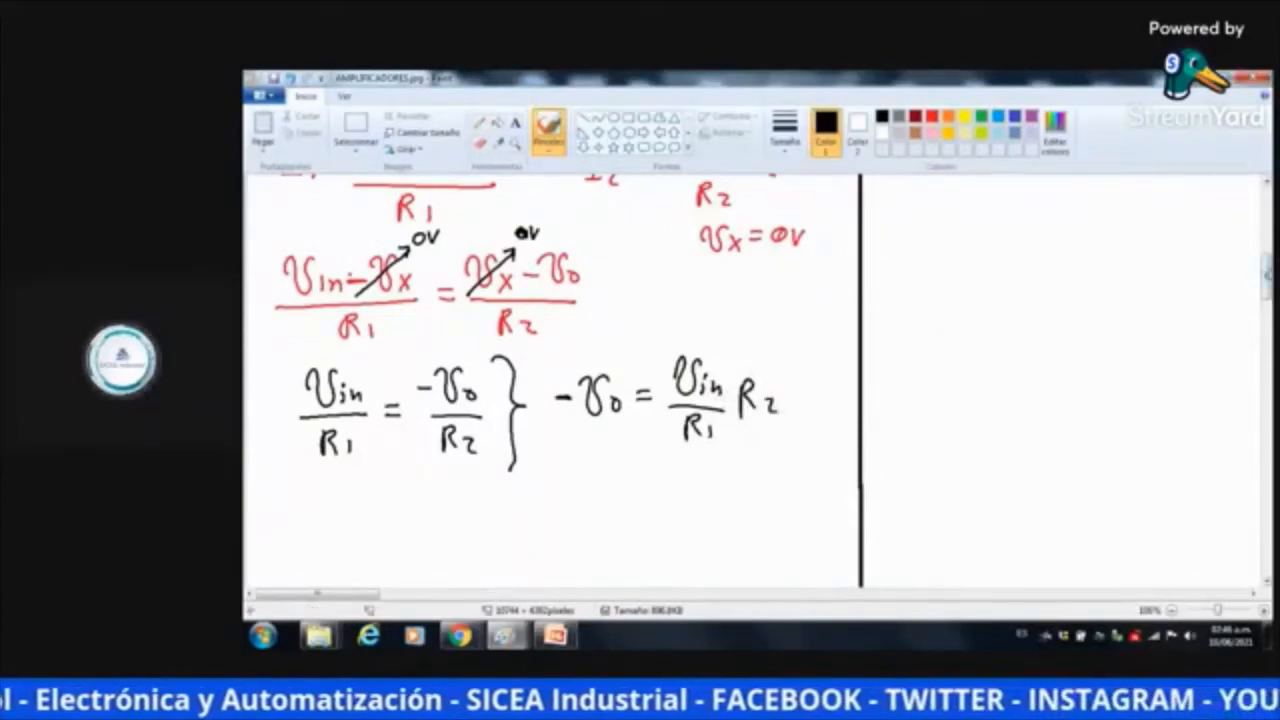
pyautogui.scroll(-1, 560, 380)
pyautogui.scroll(-1, 550, 380)
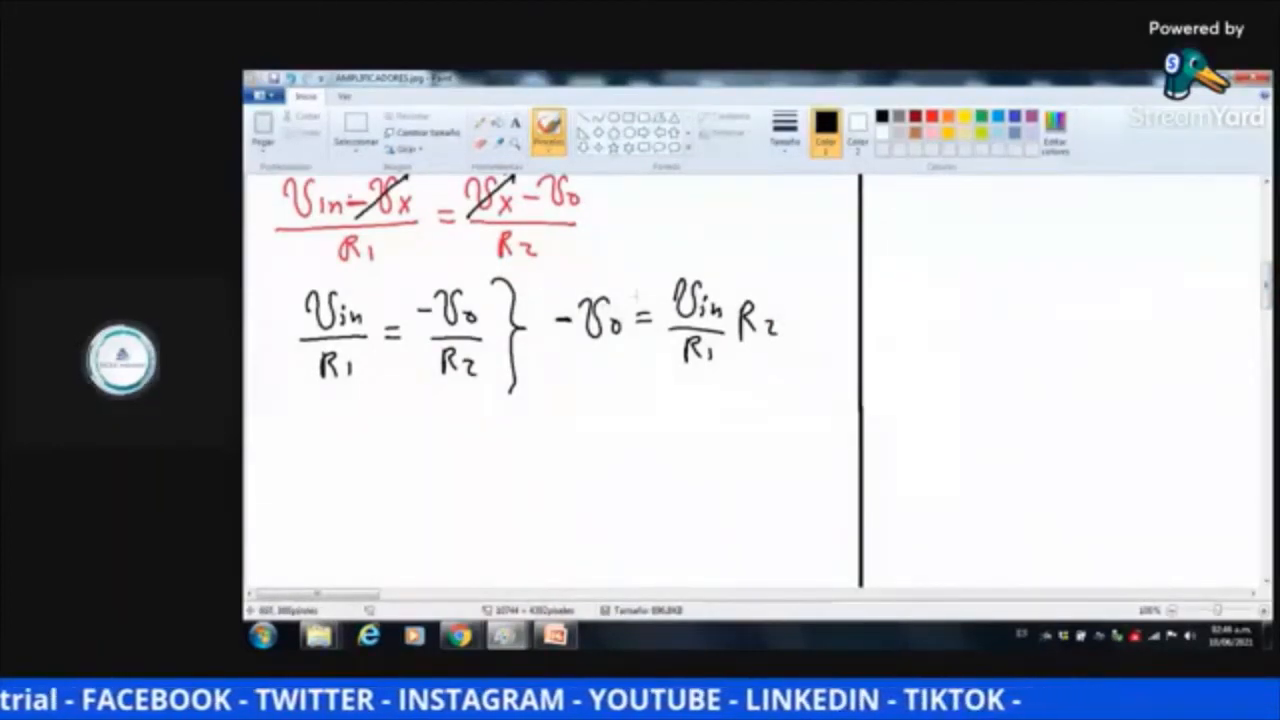
# Enclose the −Vo = (Vin/R₁)R₂ equation in square brackets and write (−1) after it in black
pyautogui.moveTo(564, 278)
pyautogui.mouseDown()
pyautogui.moveTo(539, 364)
pyautogui.moveTo(562, 366)
pyautogui.mouseUp()
pyautogui.moveTo(756, 278)
pyautogui.mouseDown()
pyautogui.moveTo(784, 350)
pyautogui.moveTo(760, 372)
pyautogui.mouseUp()
pyautogui.moveTo(808, 302)
pyautogui.mouseDown()
pyautogui.moveTo(806, 336)
pyautogui.moveTo(817, 320)
pyautogui.moveTo(836, 338)
pyautogui.mouseUp()
# Write Vo = −(R₂/R₁)Vin in black below the bracketed equation and frame it with a rounded rectangle
pyautogui.moveTo(1267, 286); pyautogui.dragTo(1267, 295)
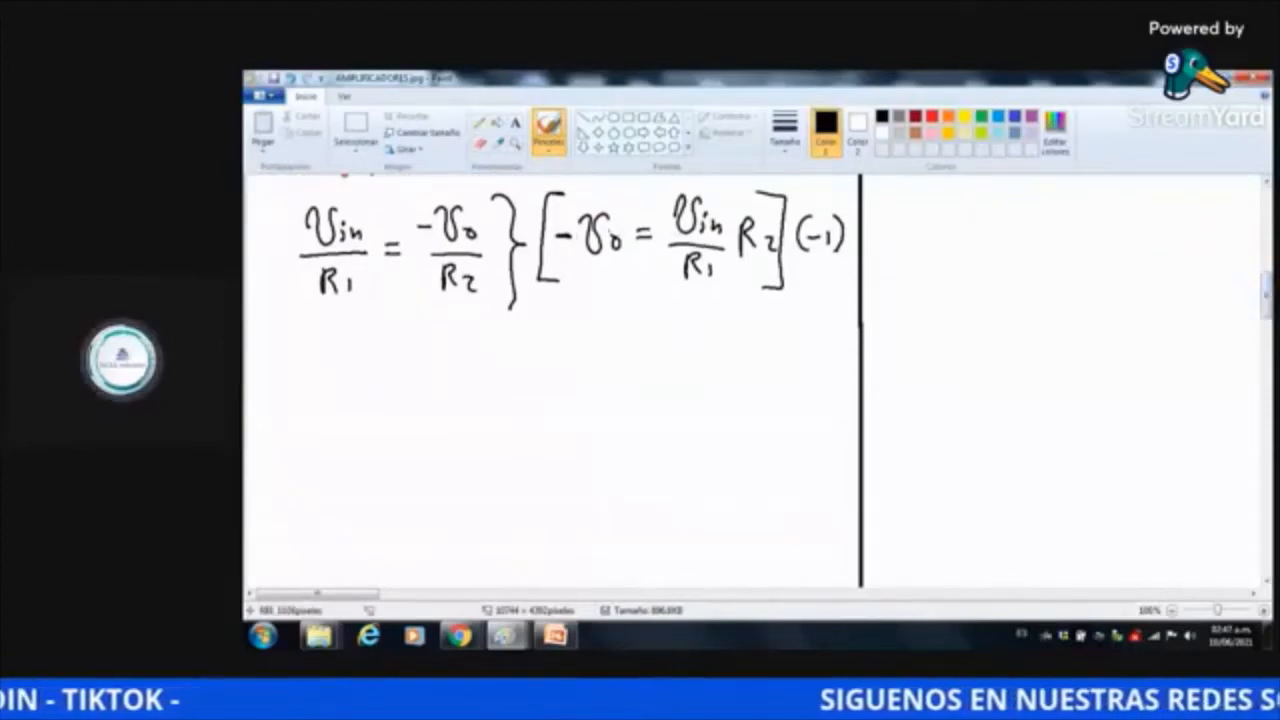
pyautogui.moveTo(323, 357)
pyautogui.mouseDown()
pyautogui.moveTo(360, 349)
pyautogui.moveTo(376, 381)
pyautogui.mouseUp()
pyautogui.moveTo(389, 381); pyautogui.dragTo(443, 369)
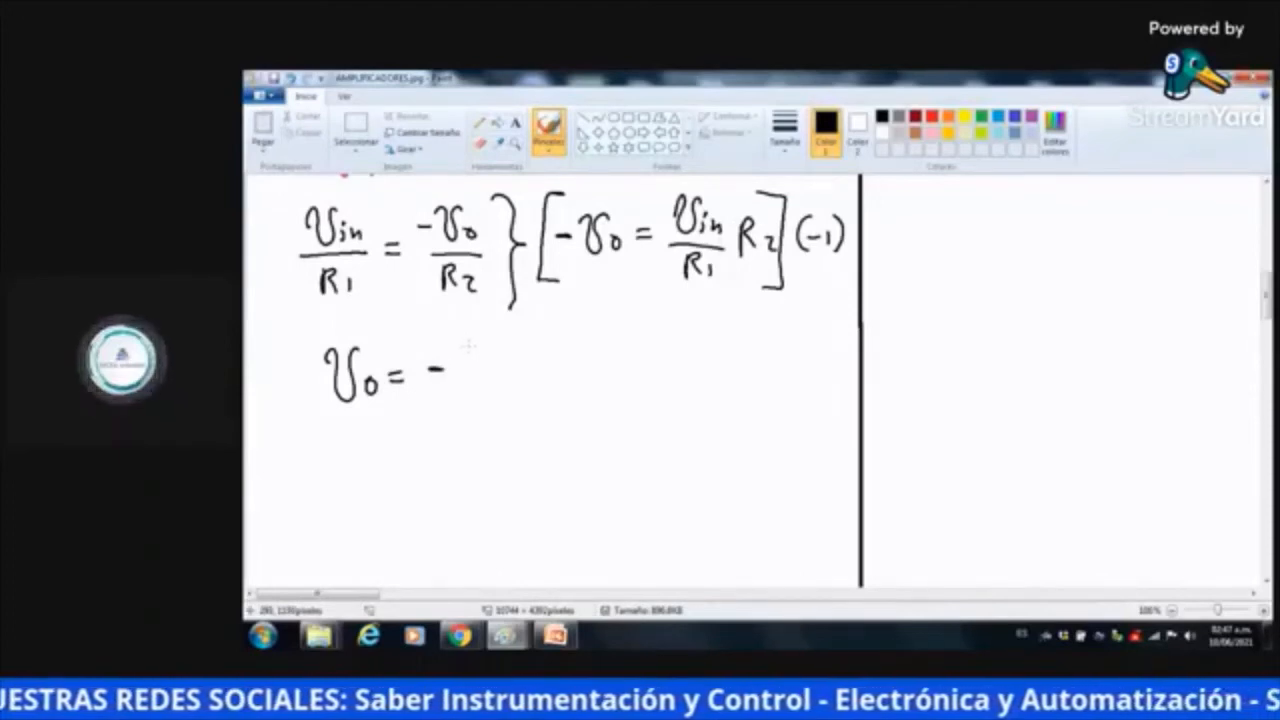
pyautogui.moveTo(466, 345); pyautogui.dragTo(481, 367)
pyautogui.moveTo(485, 352)
pyautogui.mouseDown()
pyautogui.moveTo(506, 382)
pyautogui.moveTo(468, 414)
pyautogui.moveTo(482, 413)
pyautogui.mouseUp()
pyautogui.moveTo(490, 398); pyautogui.dragTo(492, 414)
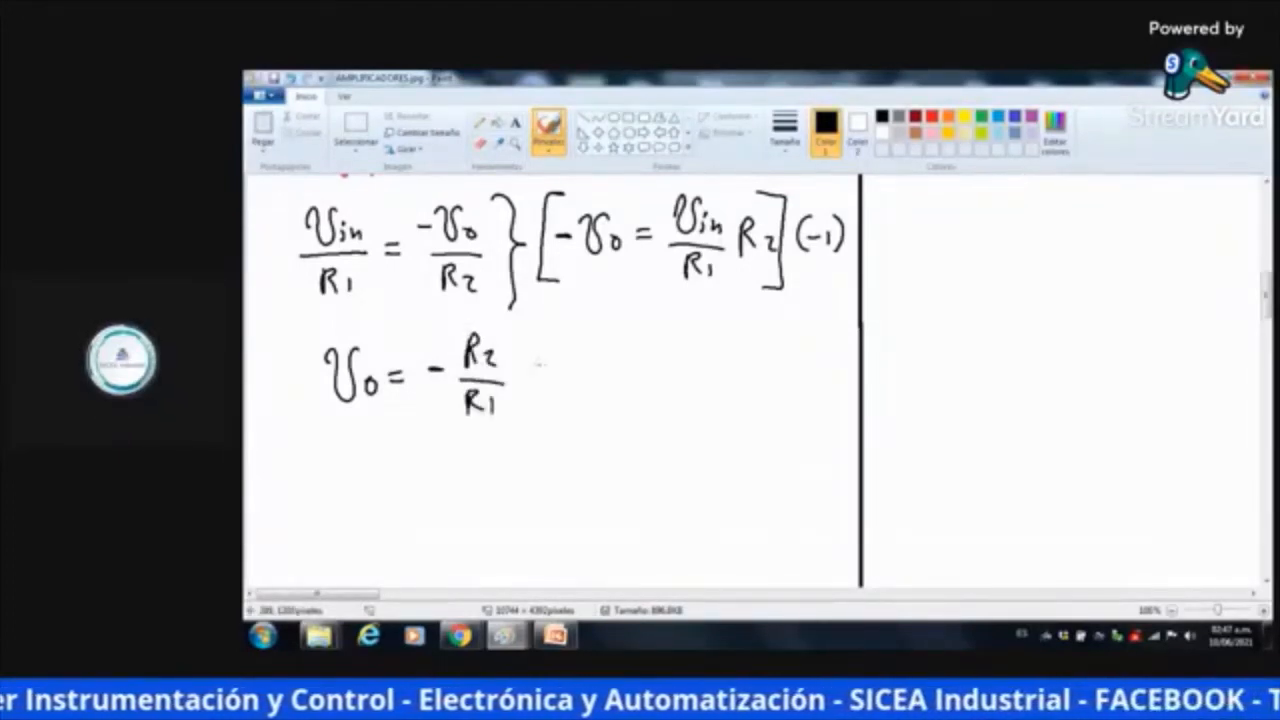
pyautogui.moveTo(514, 364)
pyautogui.mouseDown()
pyautogui.moveTo(527, 388)
pyautogui.moveTo(540, 358)
pyautogui.mouseUp()
pyautogui.moveTo(548, 374)
pyautogui.mouseDown()
pyautogui.moveTo(549, 389)
pyautogui.moveTo(567, 389)
pyautogui.mouseUp()
pyautogui.click(548, 362)
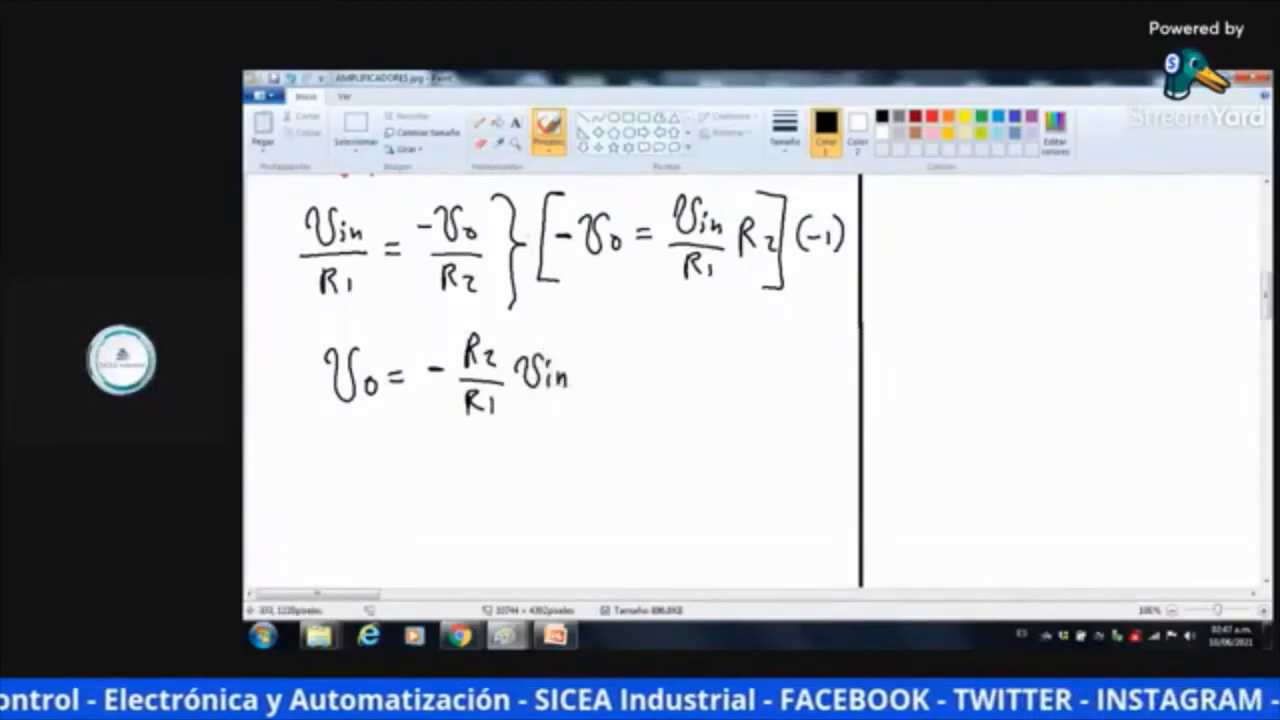
pyautogui.click(644, 116)
pyautogui.moveTo(307, 316); pyautogui.dragTo(578, 428)
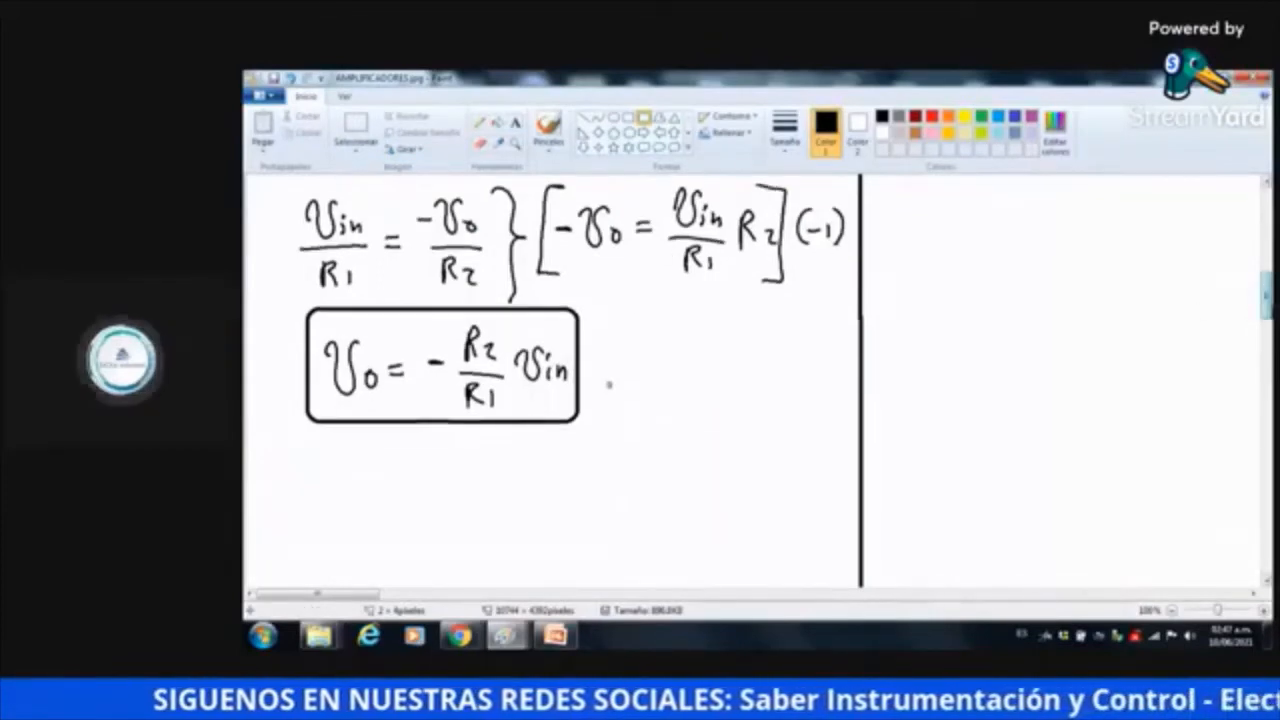
# Delete the red Vx = 0V and Ix = 0A notes beside R₂ in the inverting circuit diagram
pyautogui.scroll(3, 550, 380)
pyautogui.scroll(10, 550, 380)
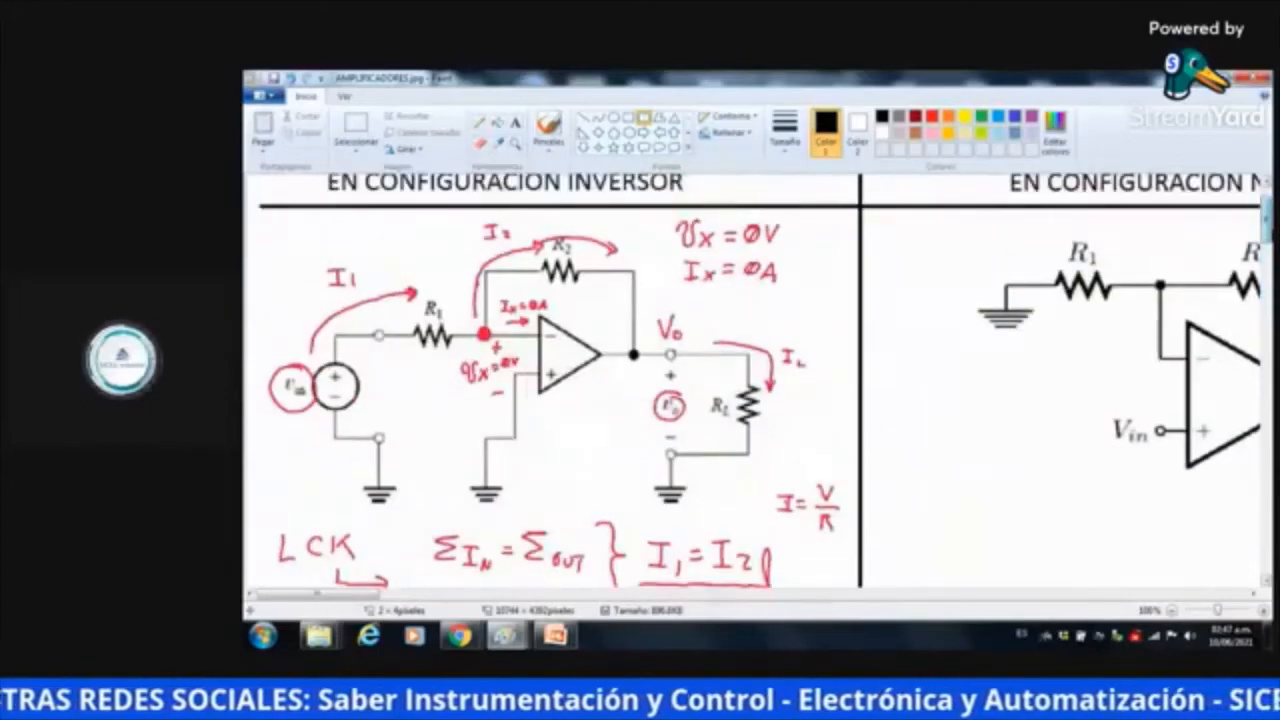
pyautogui.scroll(-2, 560, 380)
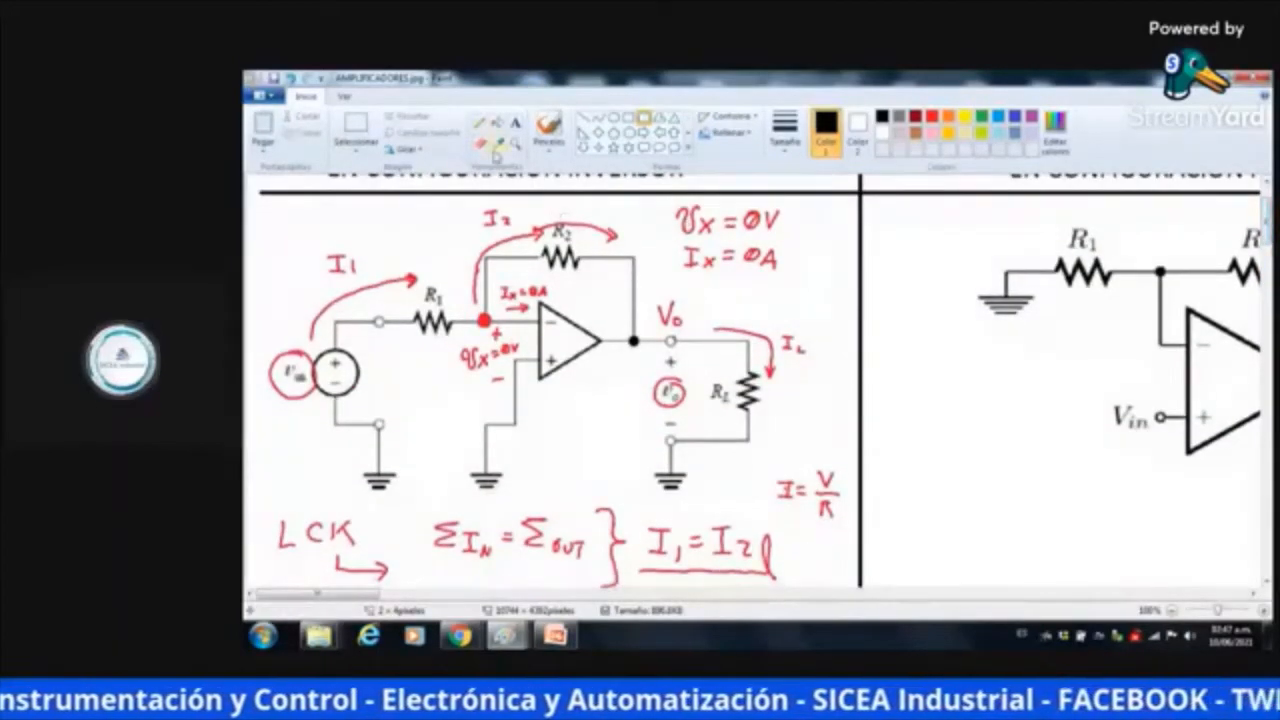
pyautogui.click(356, 128)
pyautogui.moveTo(668, 202); pyautogui.dragTo(797, 288)
pyautogui.press('Delete')
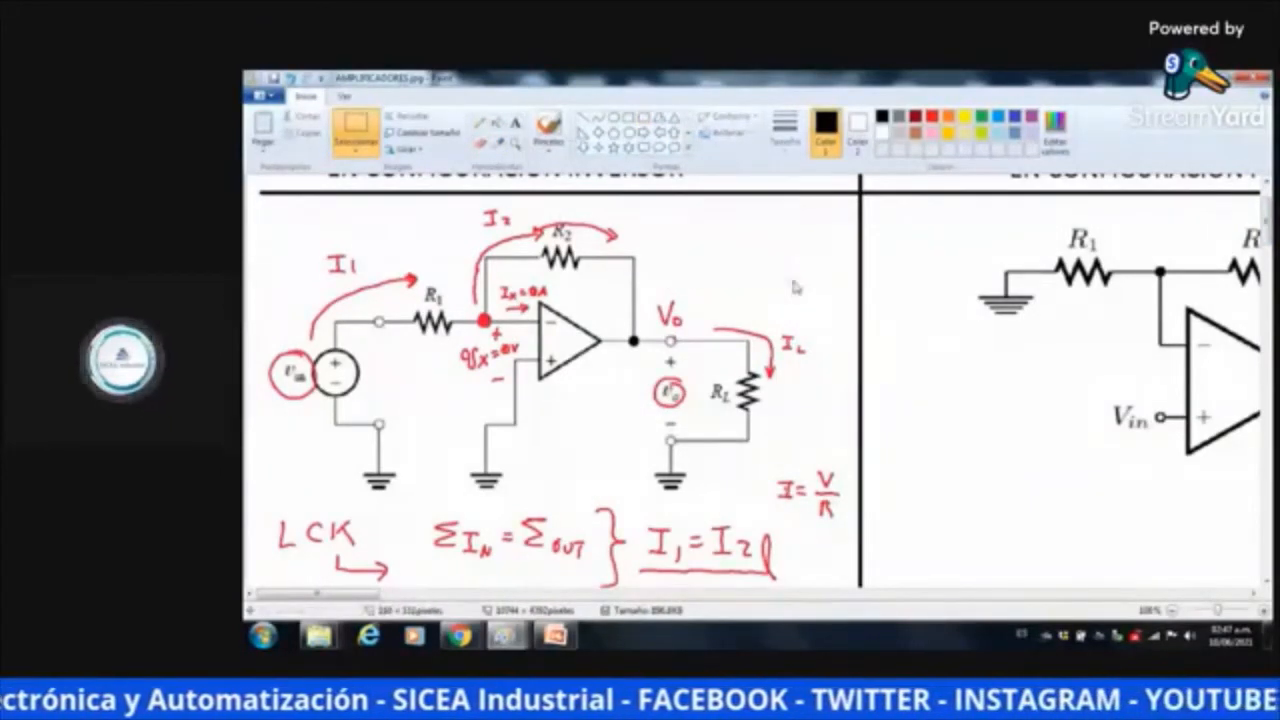
# Handwrite Vo = −(R₂/R₁)Vin in black in the cleared space beside the inverting circuit's R₂
pyautogui.click(548, 132)
pyautogui.click(549, 175)
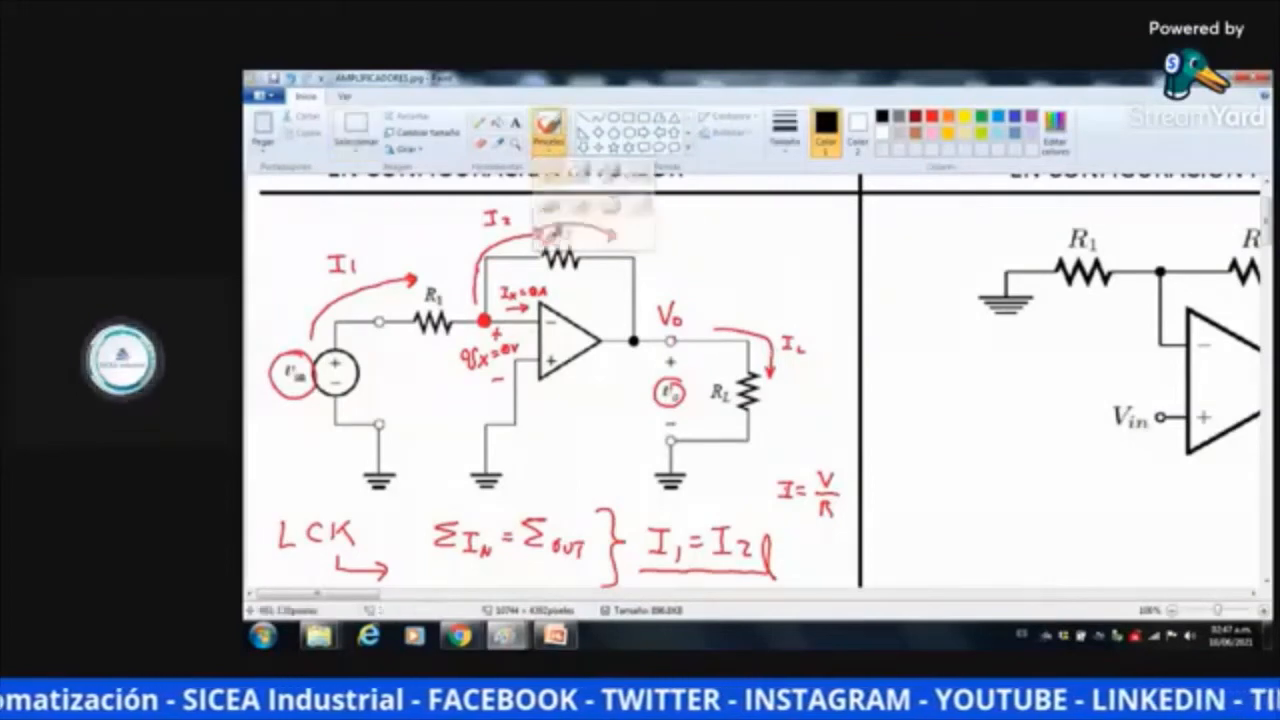
pyautogui.moveTo(658, 230)
pyautogui.mouseDown()
pyautogui.moveTo(687, 248)
pyautogui.moveTo(708, 240)
pyautogui.mouseUp()
pyautogui.moveTo(694, 248)
pyautogui.mouseDown()
pyautogui.moveTo(761, 234)
pyautogui.moveTo(741, 268)
pyautogui.mouseUp()
pyautogui.moveTo(741, 250); pyautogui.dragTo(752, 268)
pyautogui.moveTo(758, 250)
pyautogui.mouseDown()
pyautogui.moveTo(758, 268)
pyautogui.moveTo(790, 226)
pyautogui.moveTo(794, 252)
pyautogui.moveTo(809, 252)
pyautogui.mouseUp()
pyautogui.click(793, 233)
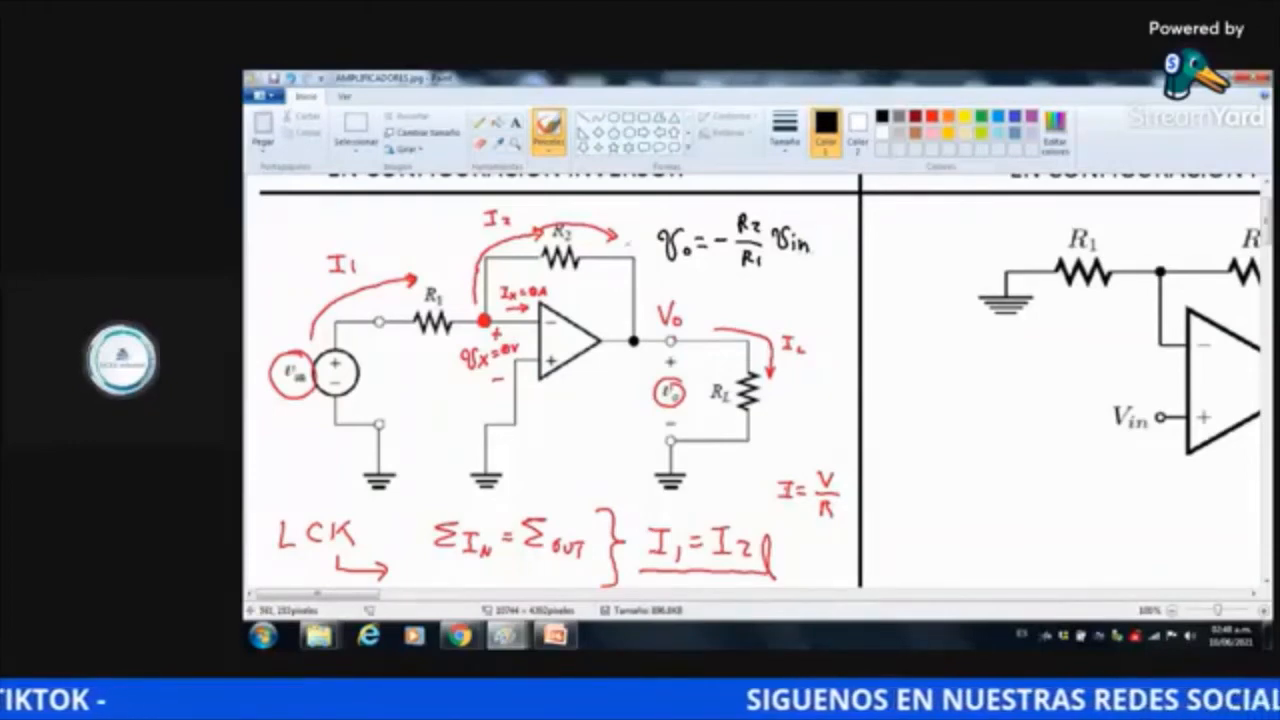
# Frame the formula beside the inverting circuit with a black rounded rectangle
pyautogui.click(644, 117)
pyautogui.moveTo(653, 203)
pyautogui.mouseDown()
pyautogui.moveTo(758, 237)
pyautogui.moveTo(817, 277)
pyautogui.mouseUp()
pyautogui.click(831, 259)
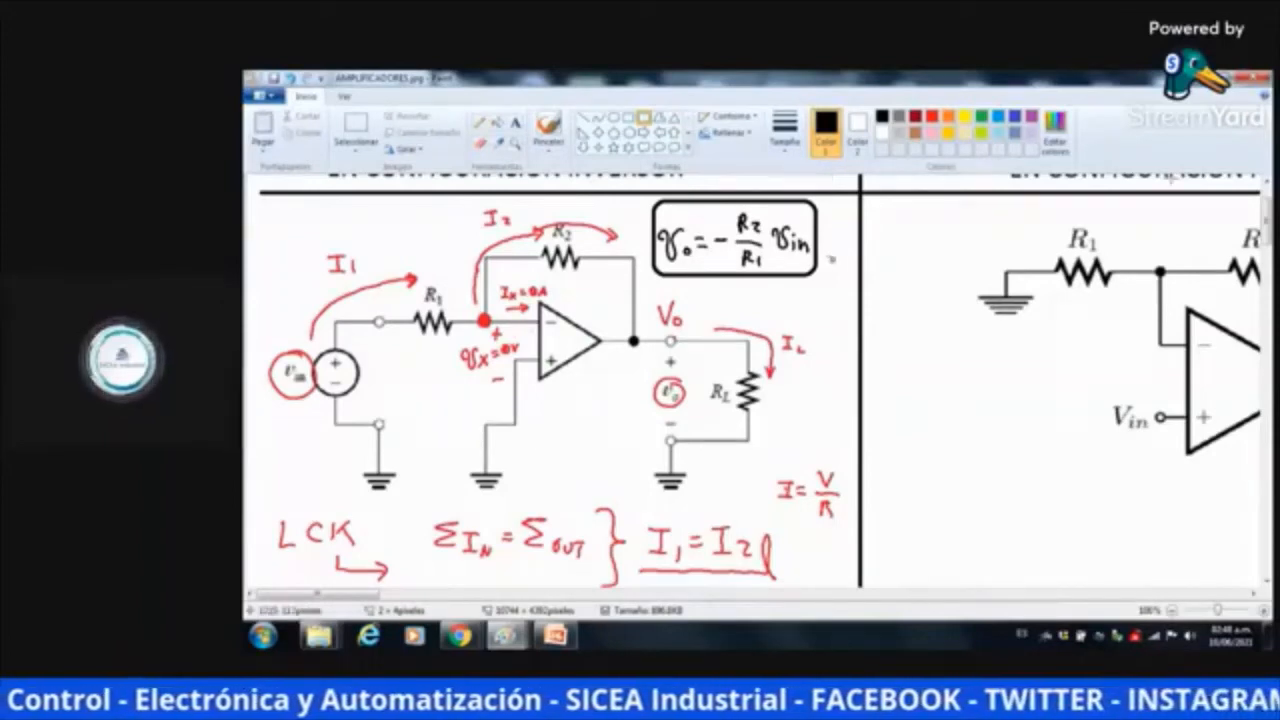
pyautogui.scroll(1, 1170, 178)
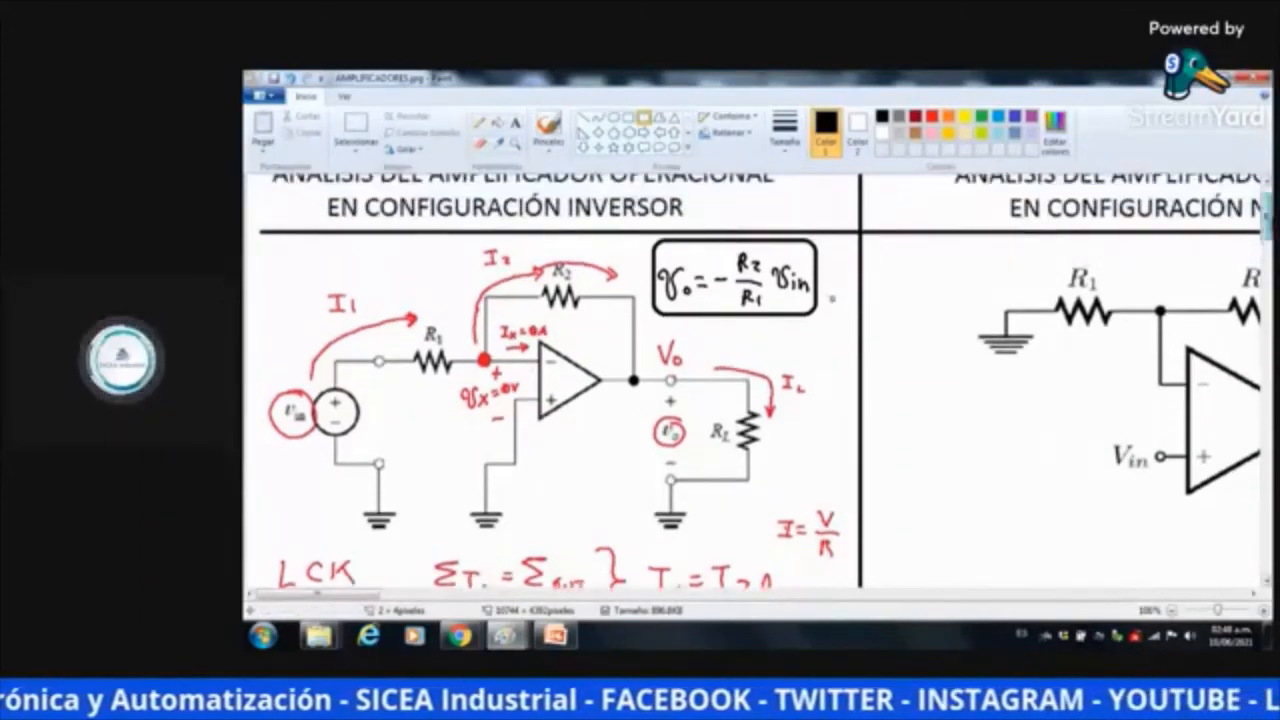
pyautogui.scroll(1, 1170, 178)
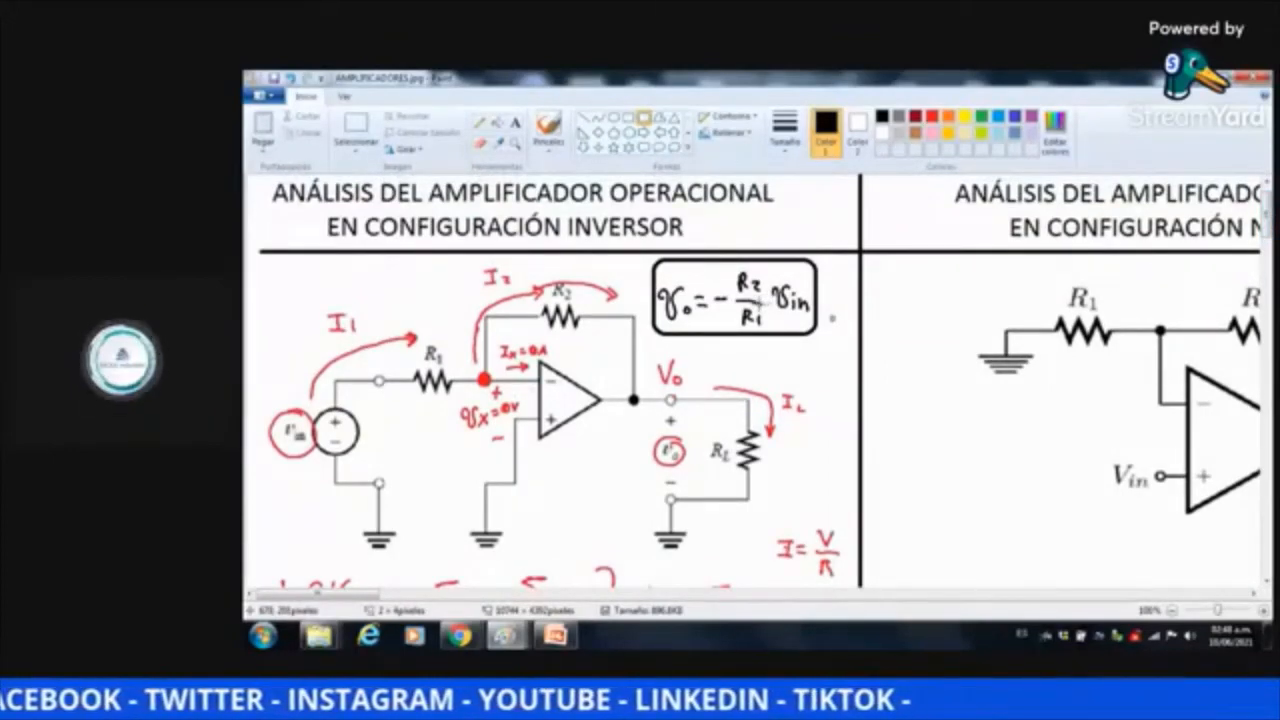
# Launch Livewire from the desktop, dismiss its Getting Started window, maximize the program, and move the component Gallery aside
pyautogui.hotkey('alt', 'Tab')
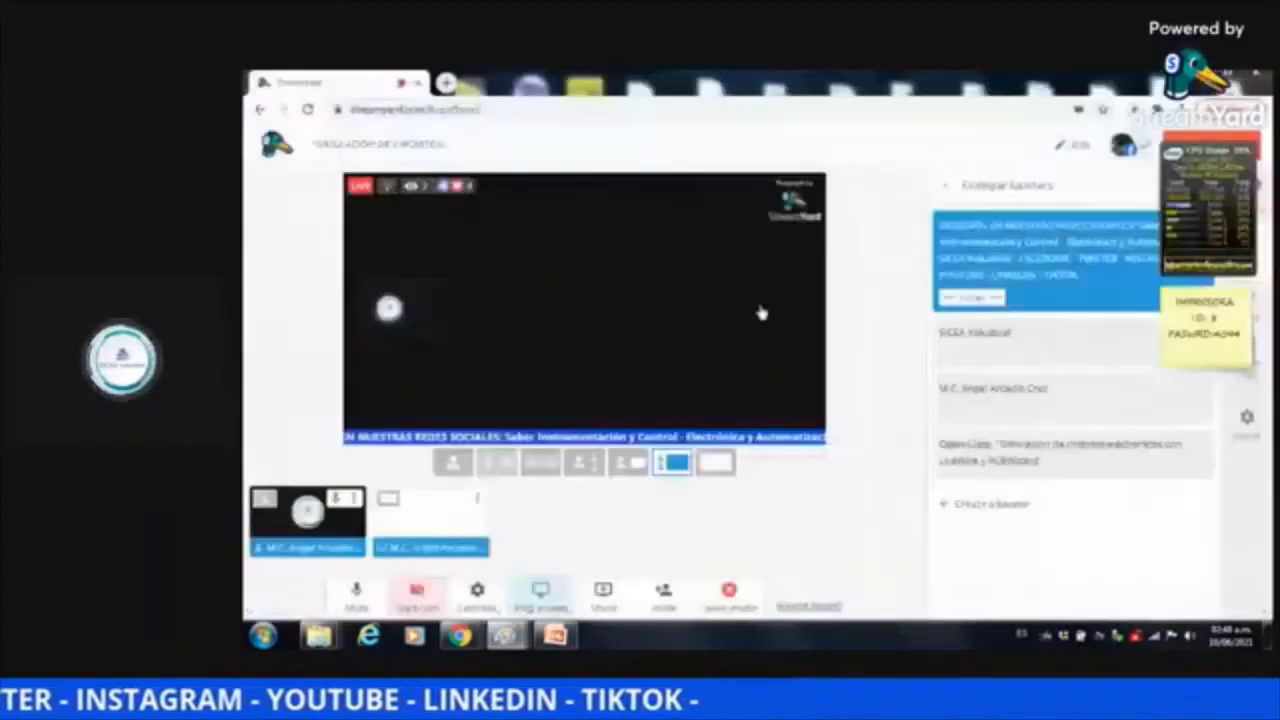
pyautogui.press('super+d')
pyautogui.doubleClick(335, 410)
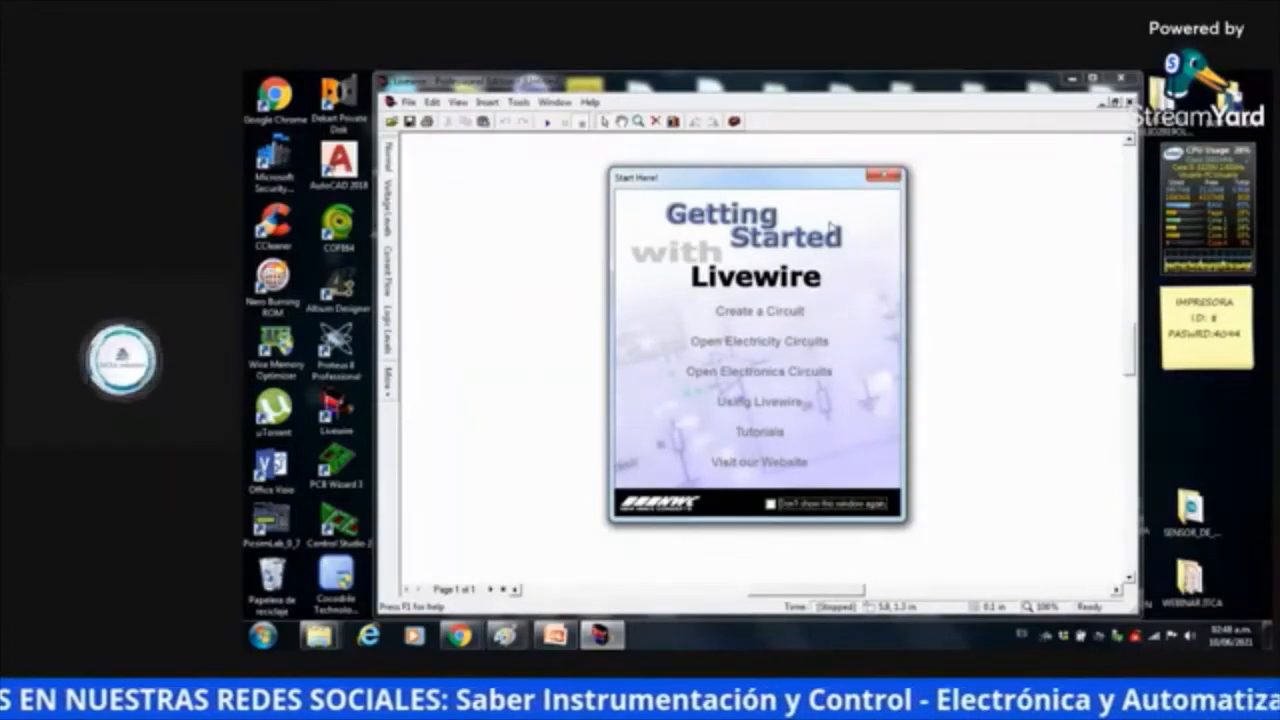
pyautogui.click(884, 176)
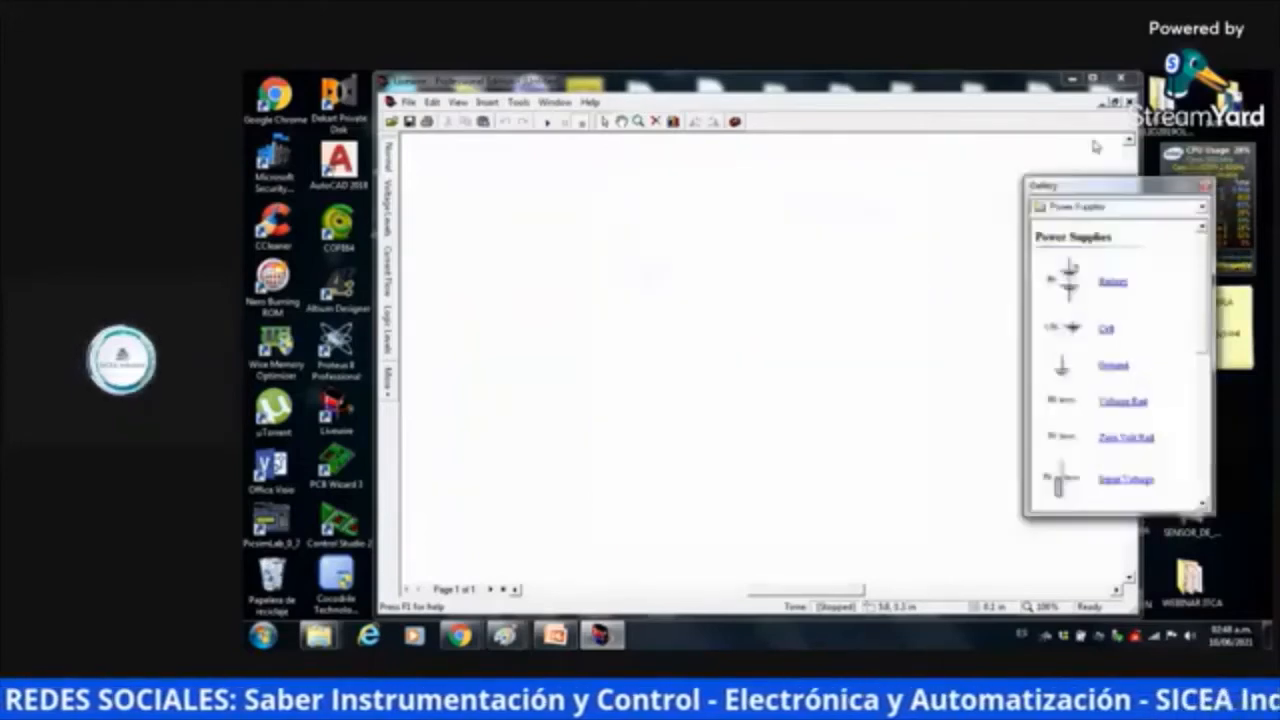
pyautogui.click(1093, 78)
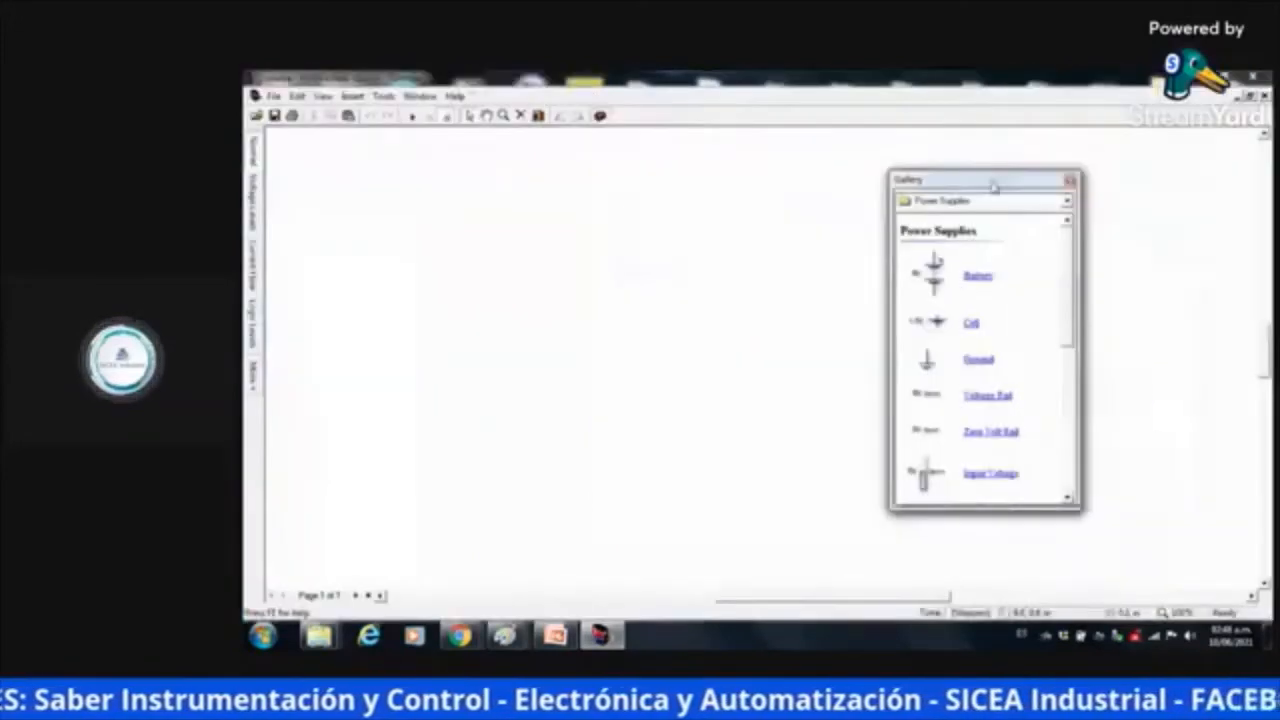
pyautogui.moveTo(991, 182); pyautogui.dragTo(1104, 178)
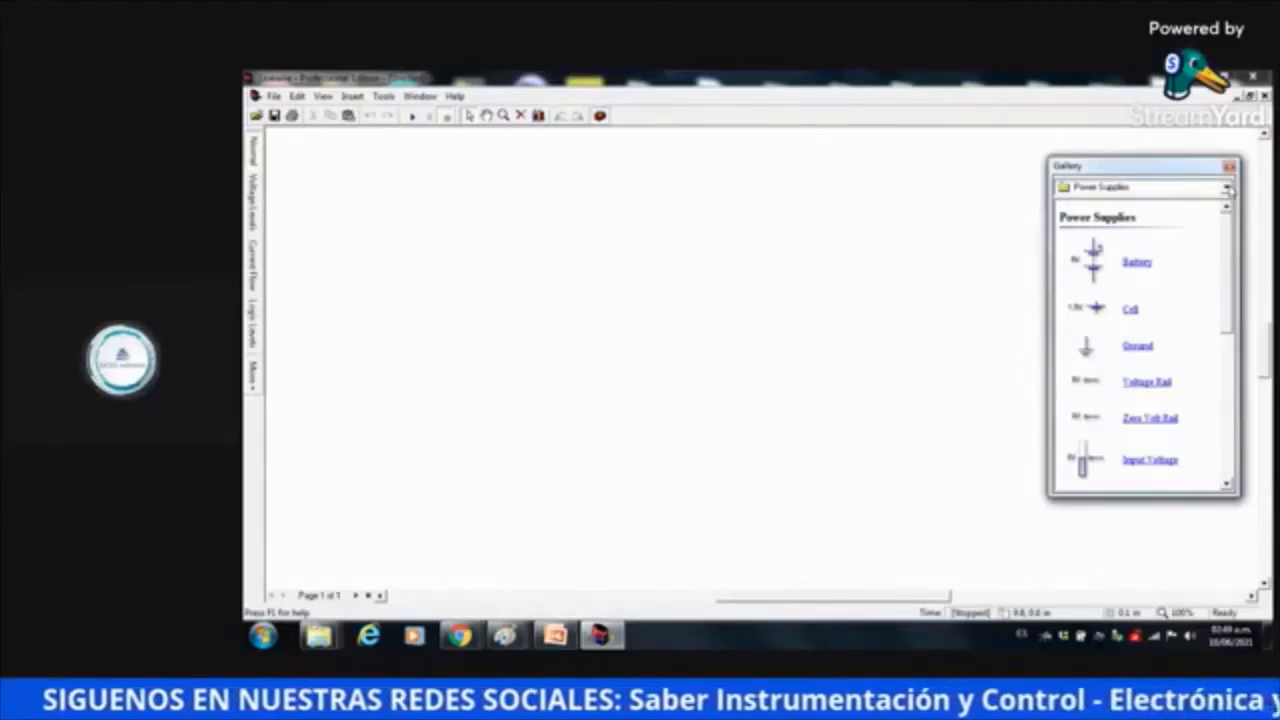
# Place an Operational Amplifier from the Integrated Circuits gallery on the empty page
pyautogui.click(1227, 188)
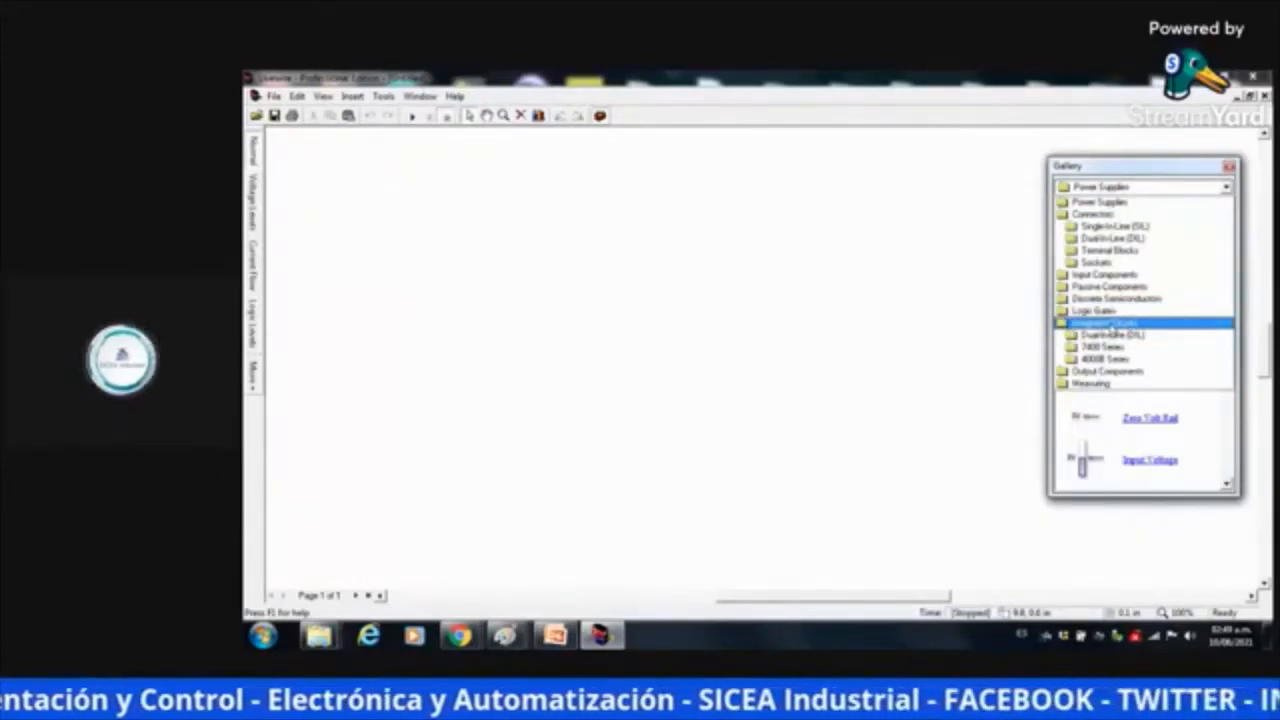
pyautogui.click(1111, 324)
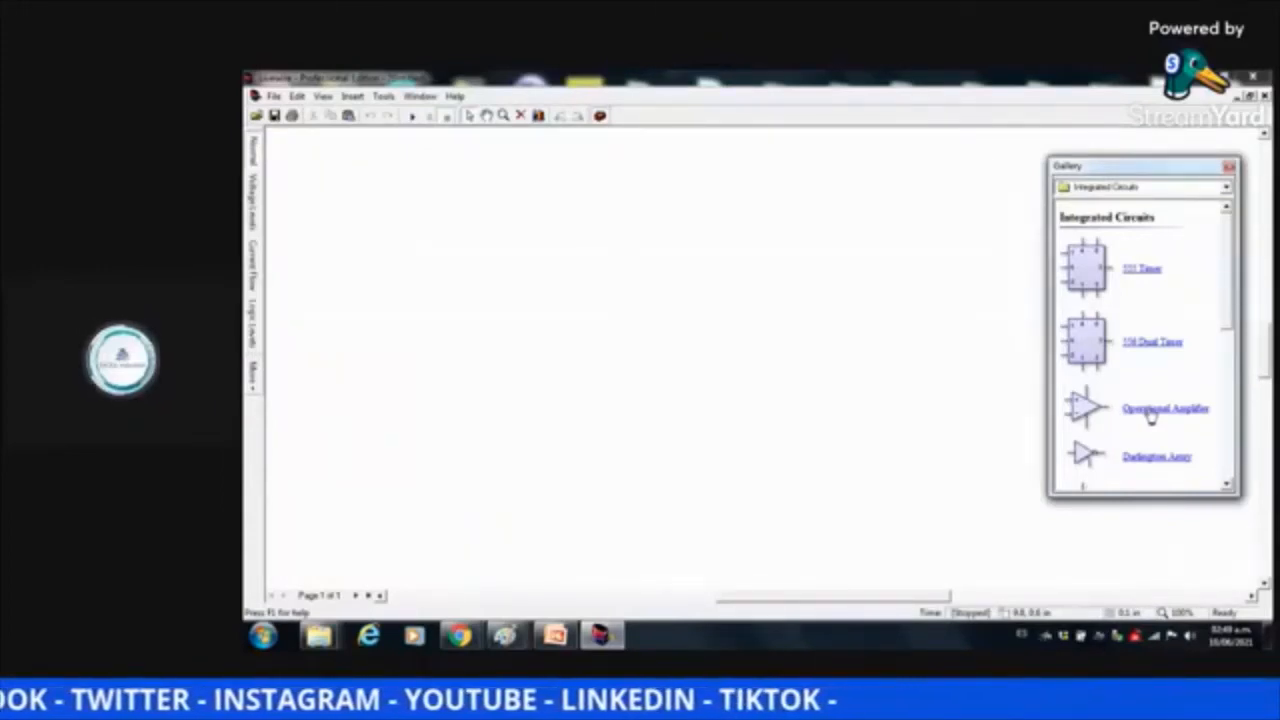
pyautogui.moveTo(1150, 416); pyautogui.dragTo(533, 323)
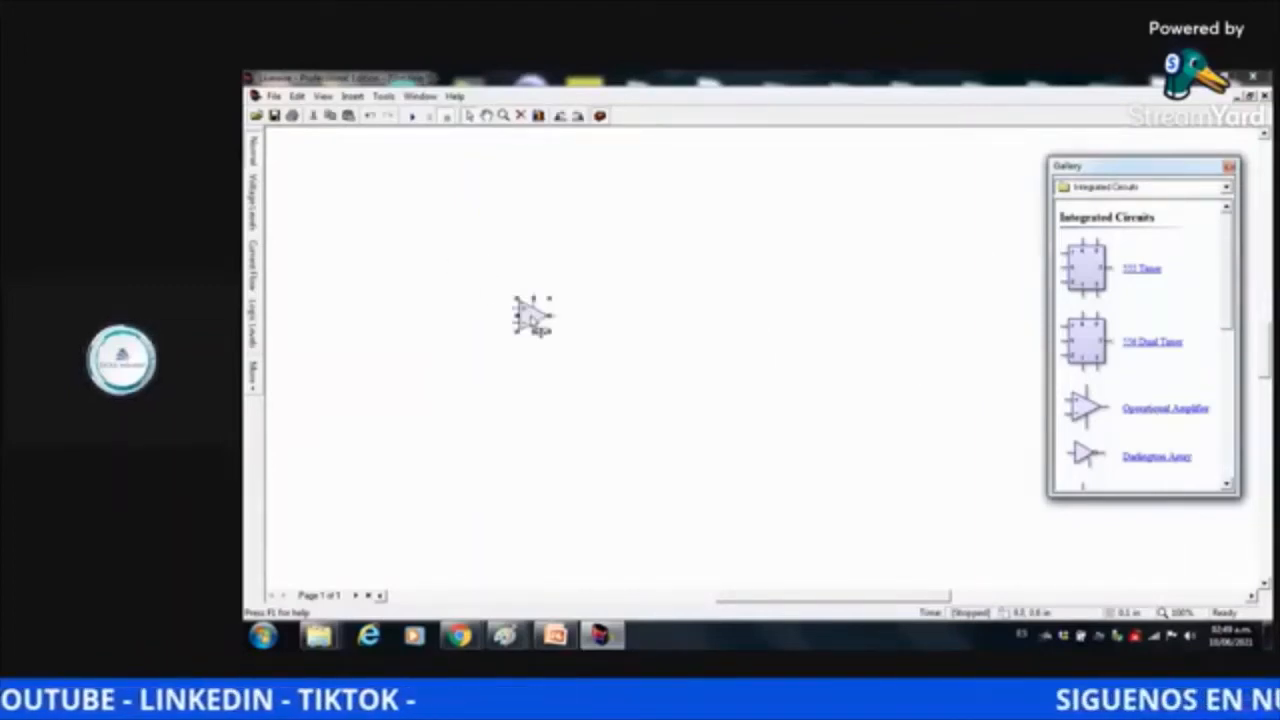
pyautogui.click(525, 229)
pyautogui.click(525, 231)
pyautogui.rightClick(674, 361)
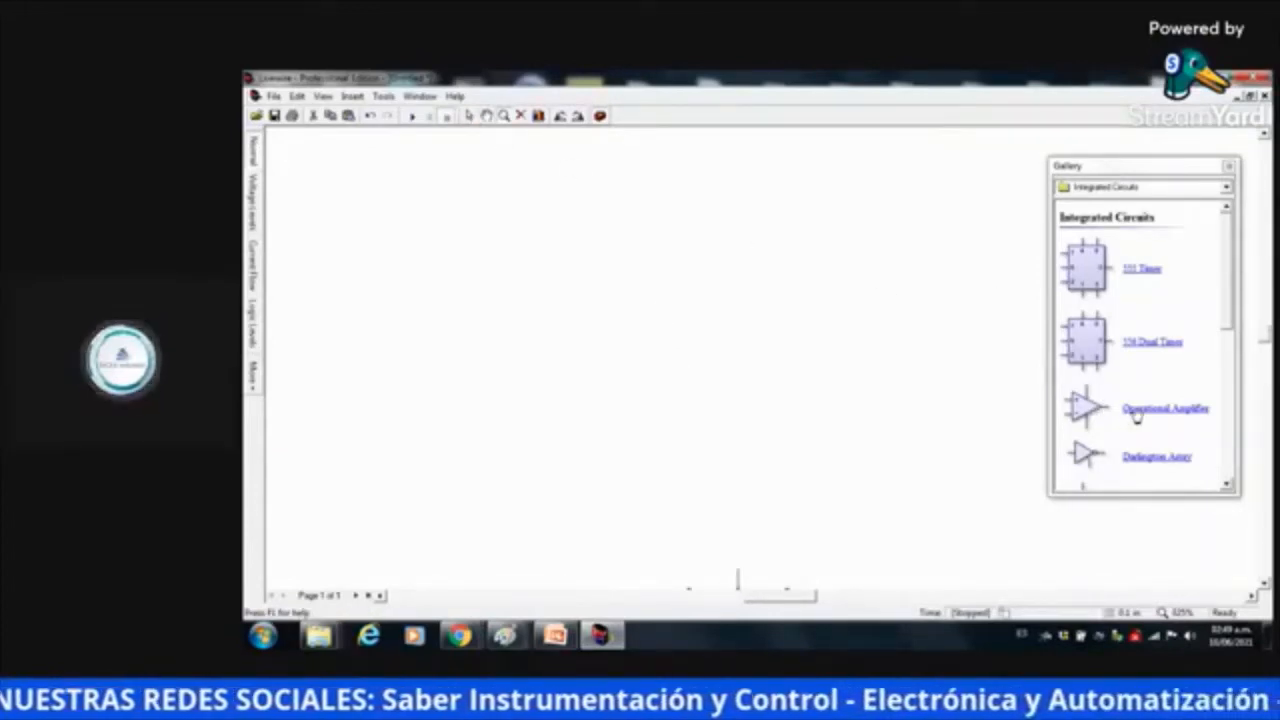
pyautogui.rightClick(468, 116)
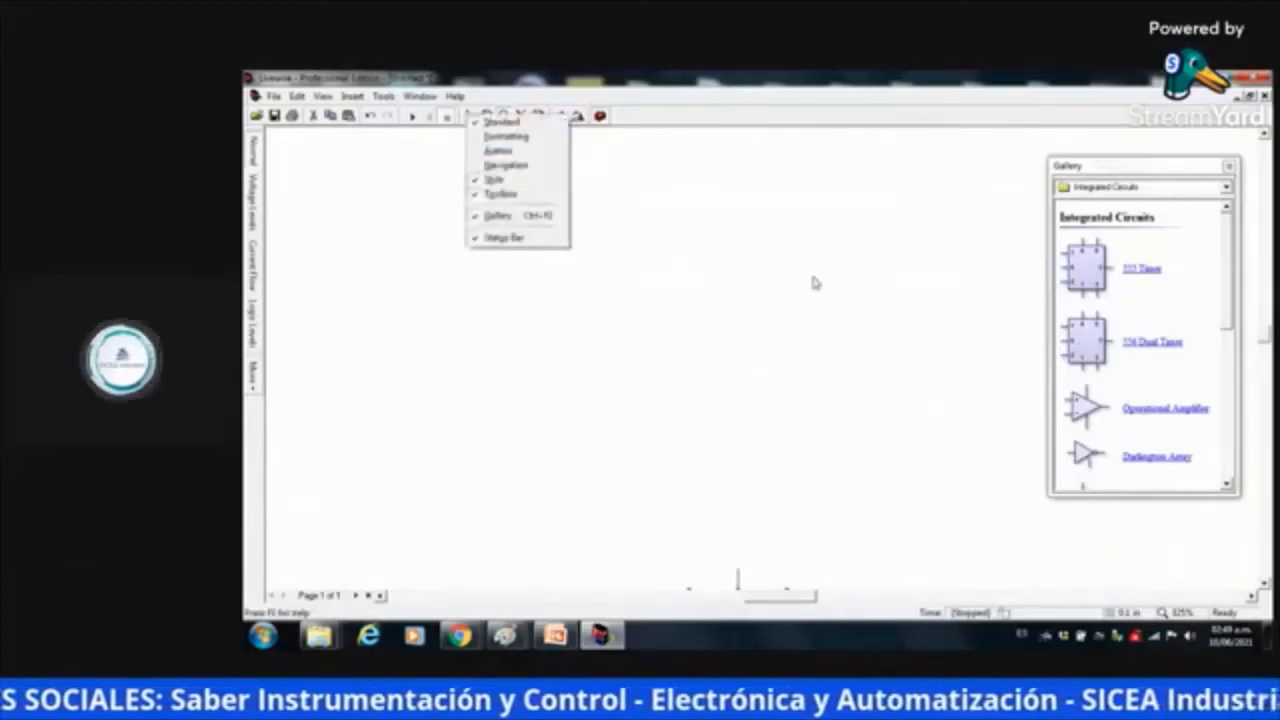
pyautogui.rightClick(1150, 428)
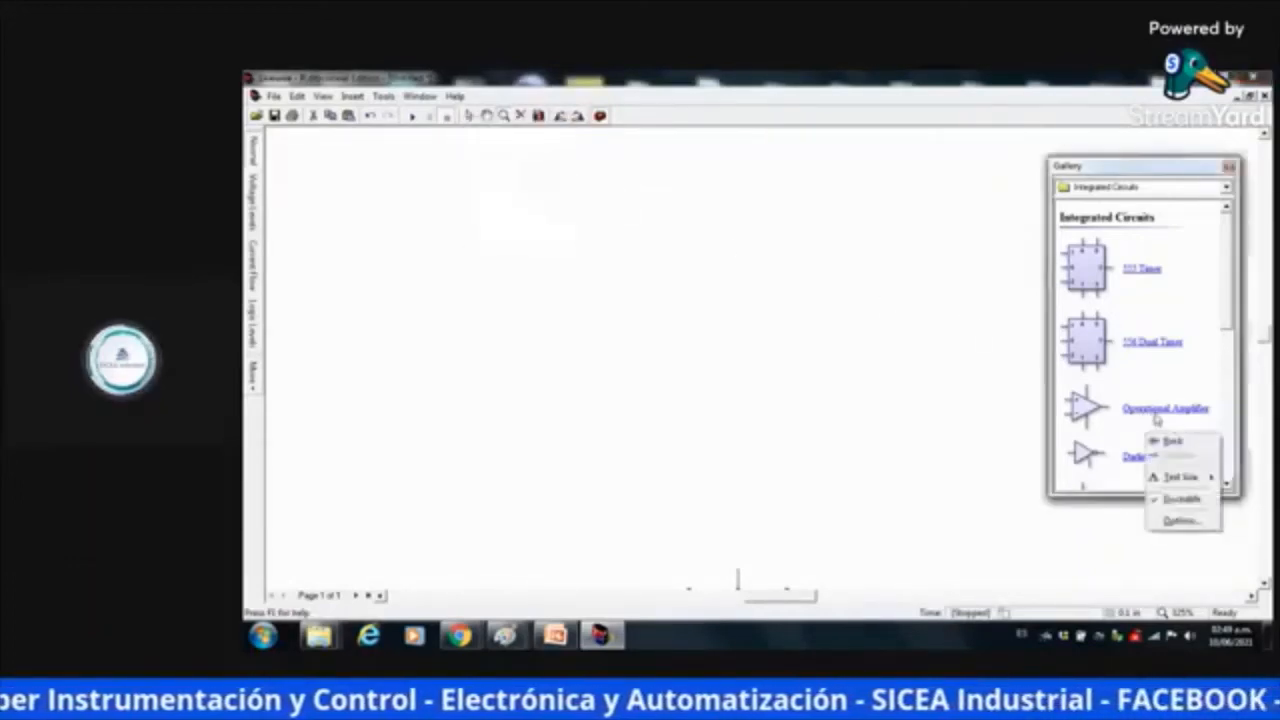
pyautogui.rightClick(1157, 412)
pyautogui.click(1027, 404)
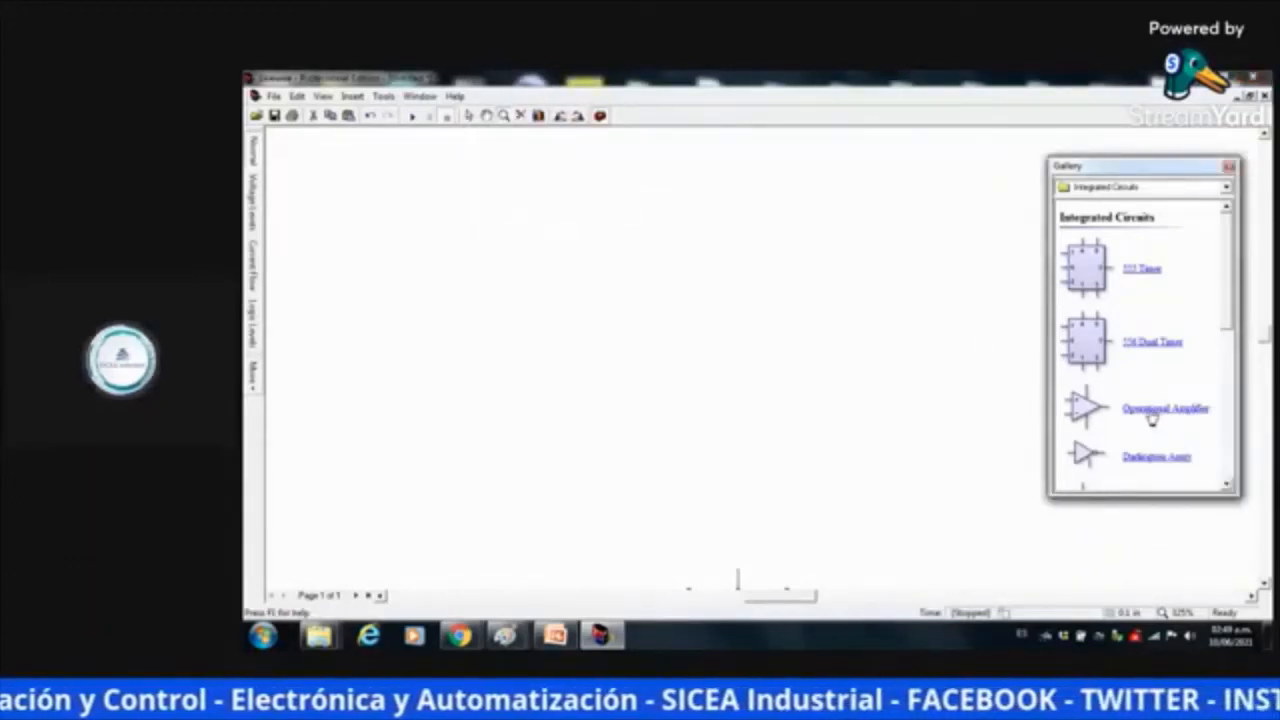
pyautogui.rightClick(1090, 407)
pyautogui.rightClick(473, 119)
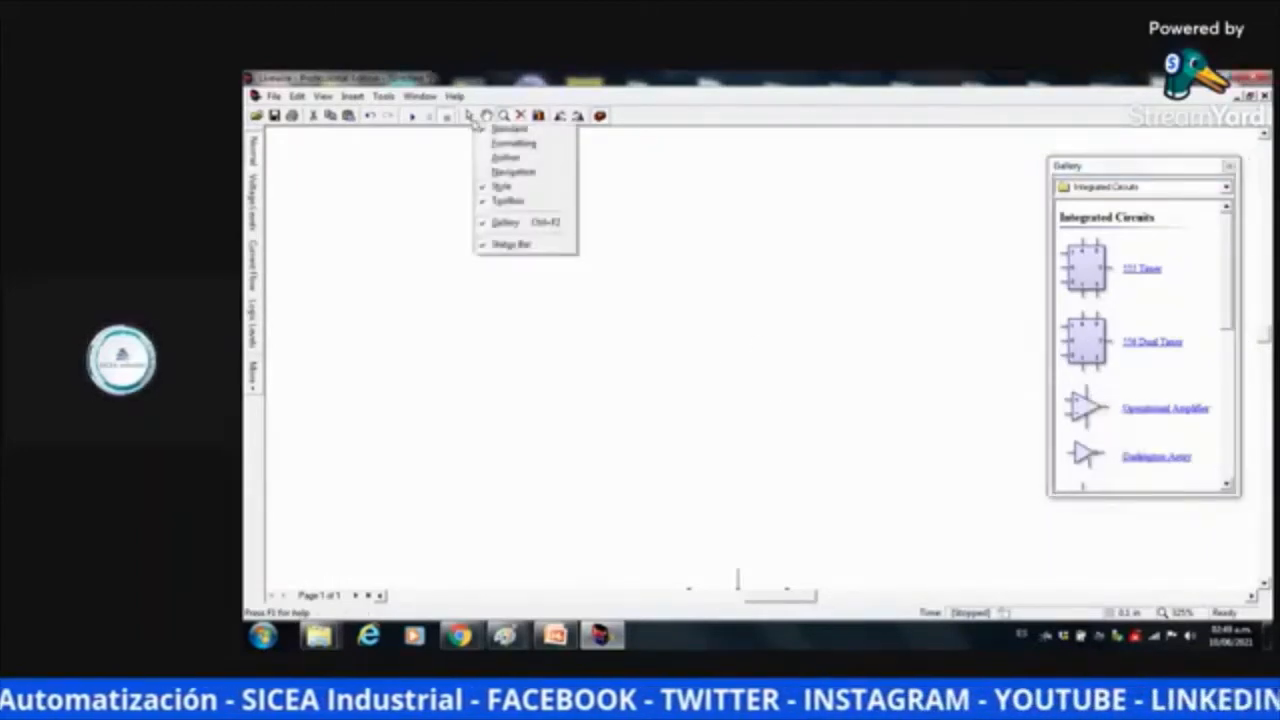
pyautogui.rightClick(471, 118)
# Place another Operational Amplifier in the magnified drawing area and shift it slightly to the right
pyautogui.click(470, 118)
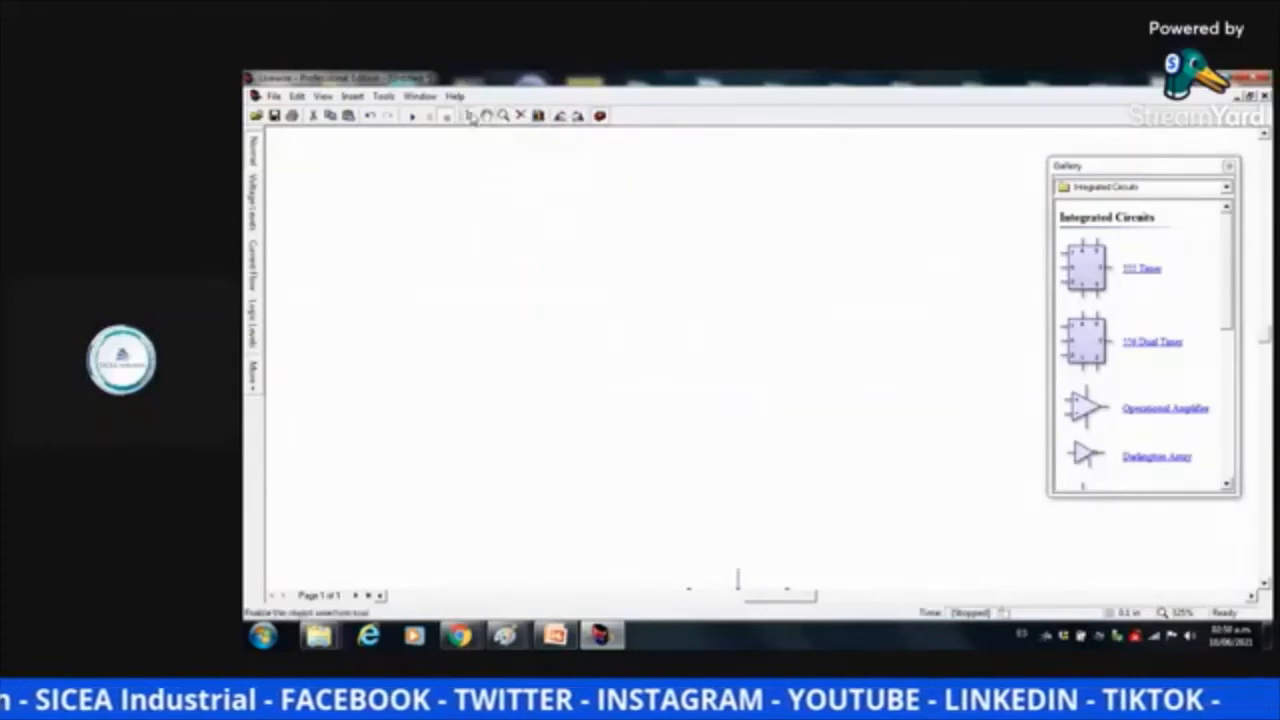
pyautogui.click(1176, 418)
pyautogui.moveTo(1176, 418); pyautogui.dragTo(600, 343)
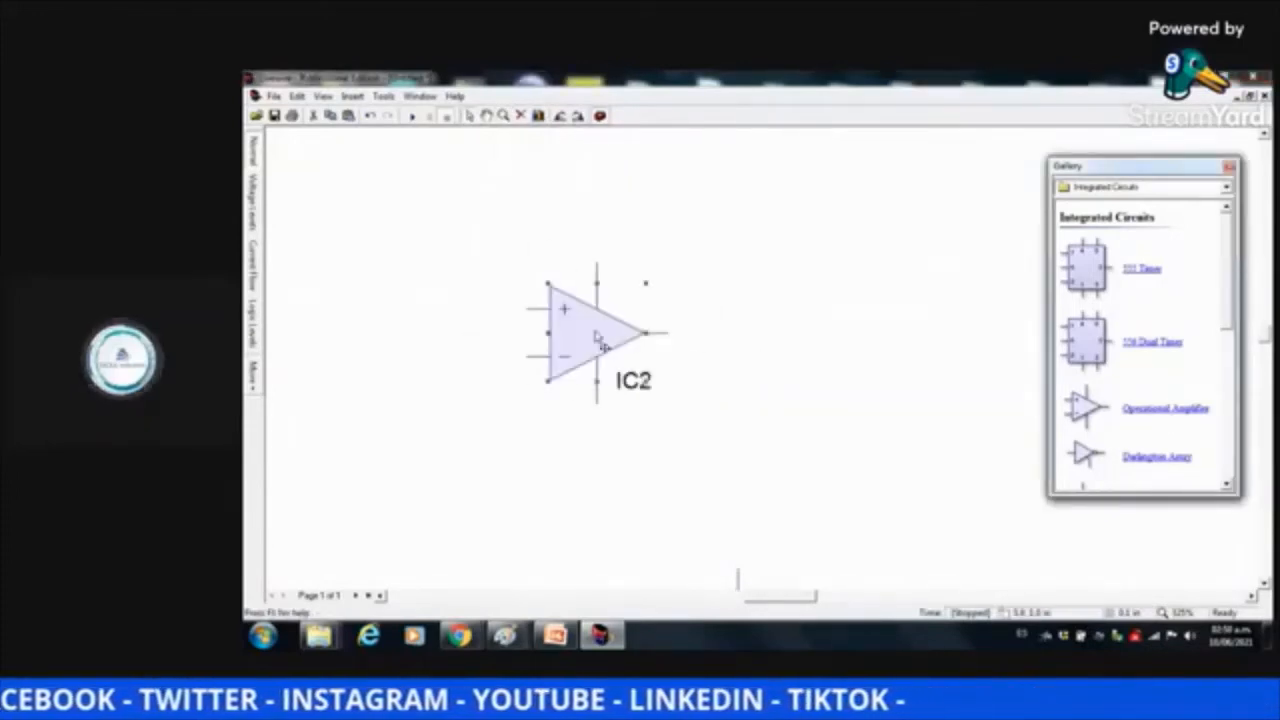
pyautogui.click(811, 381)
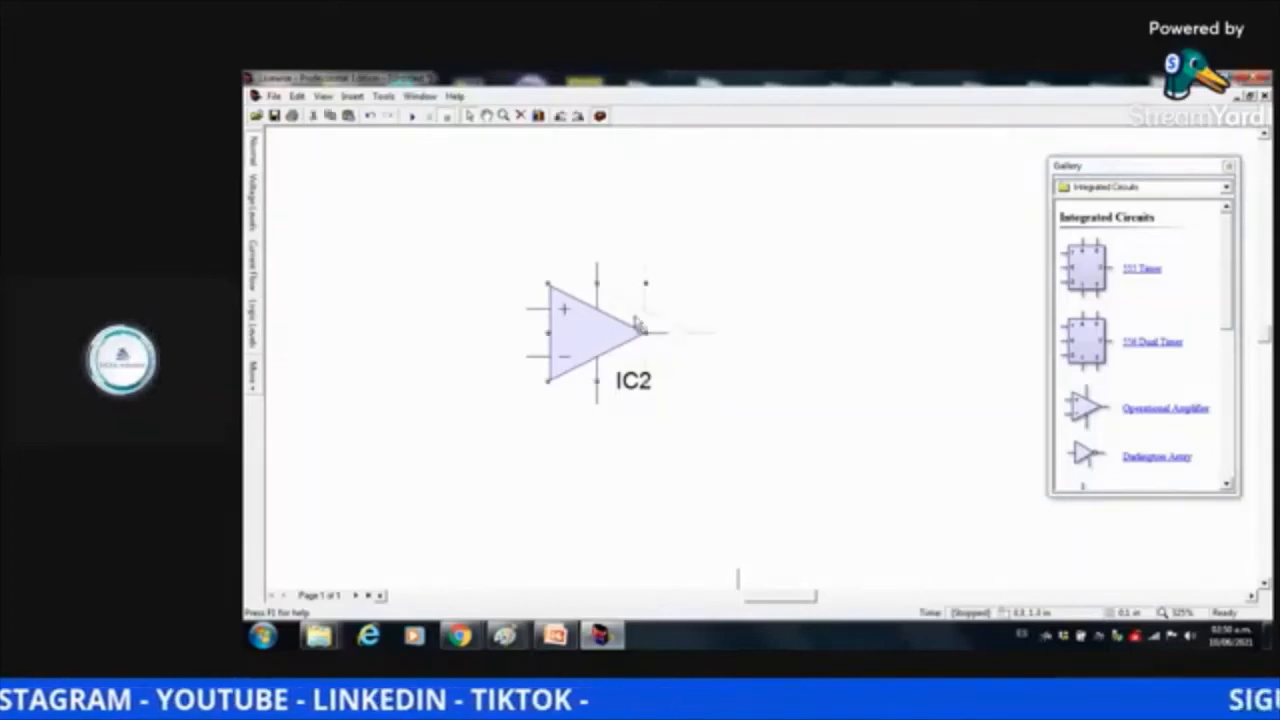
pyautogui.moveTo(592, 318); pyautogui.dragTo(636, 318)
pyautogui.click(738, 283)
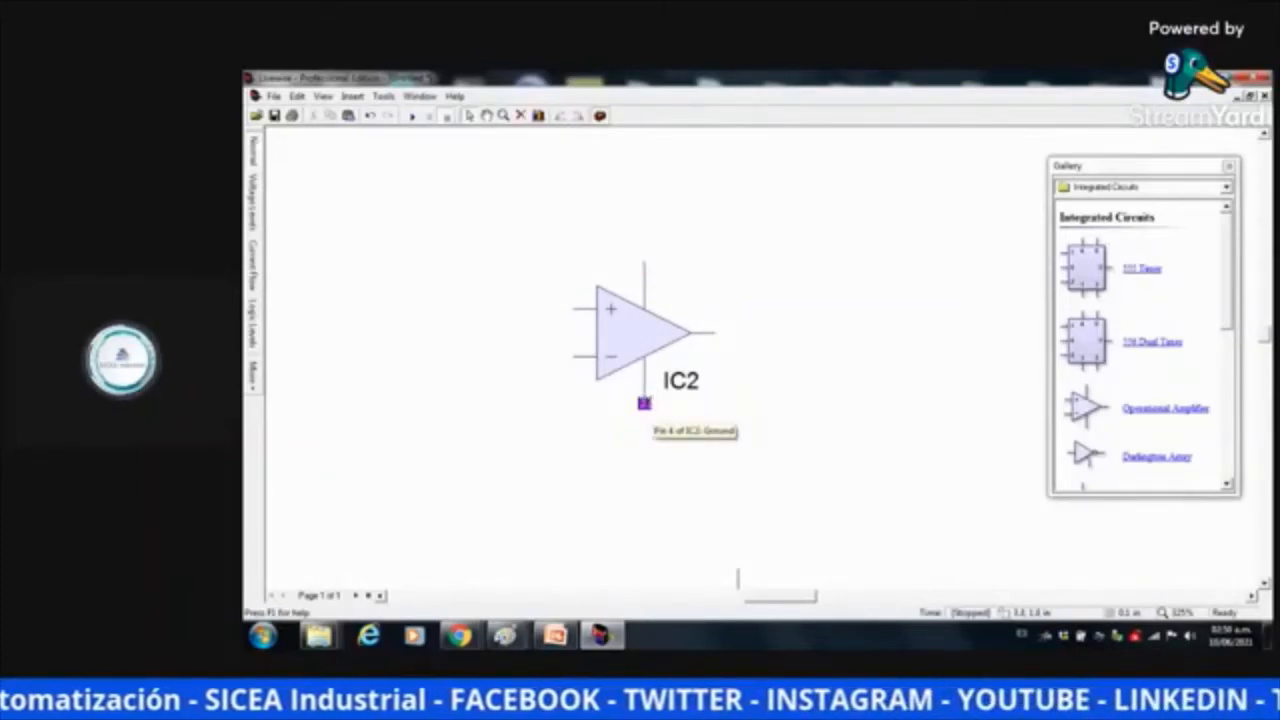
# Place two Voltage Rails from the Power Supplies gallery, one above and one below the operational amplifier
pyautogui.click(1226, 188)
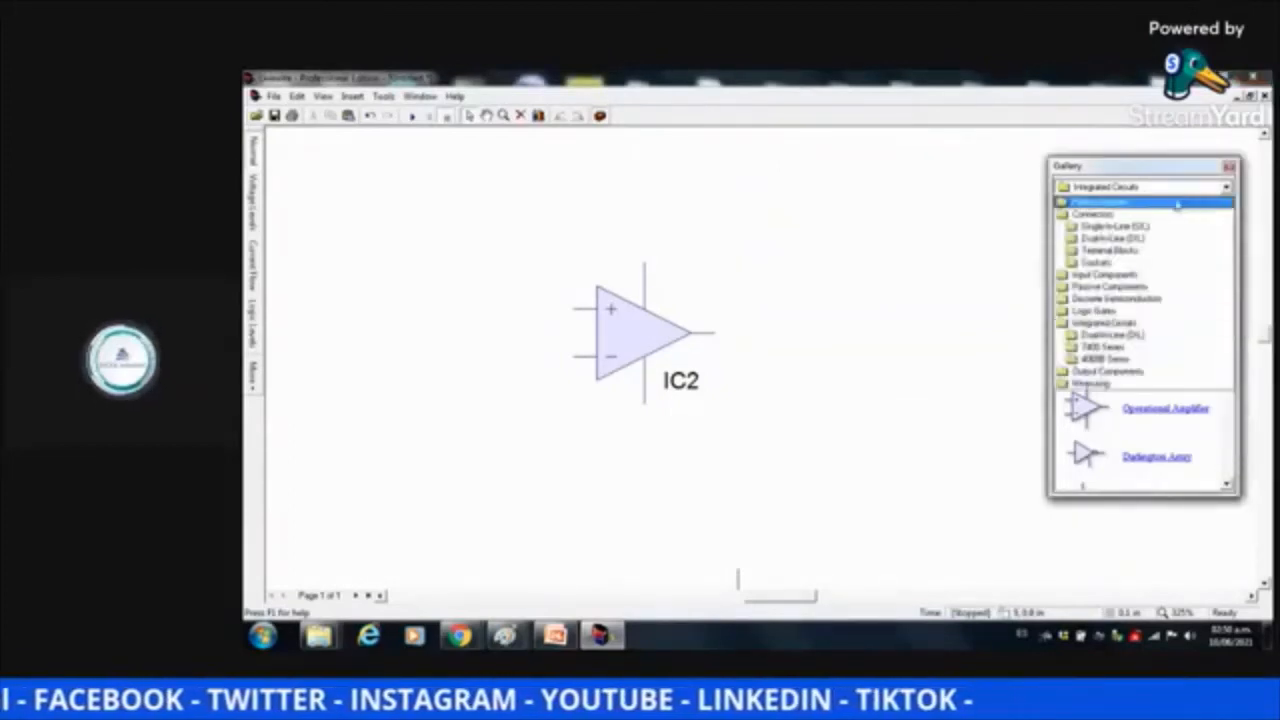
pyautogui.click(1137, 204)
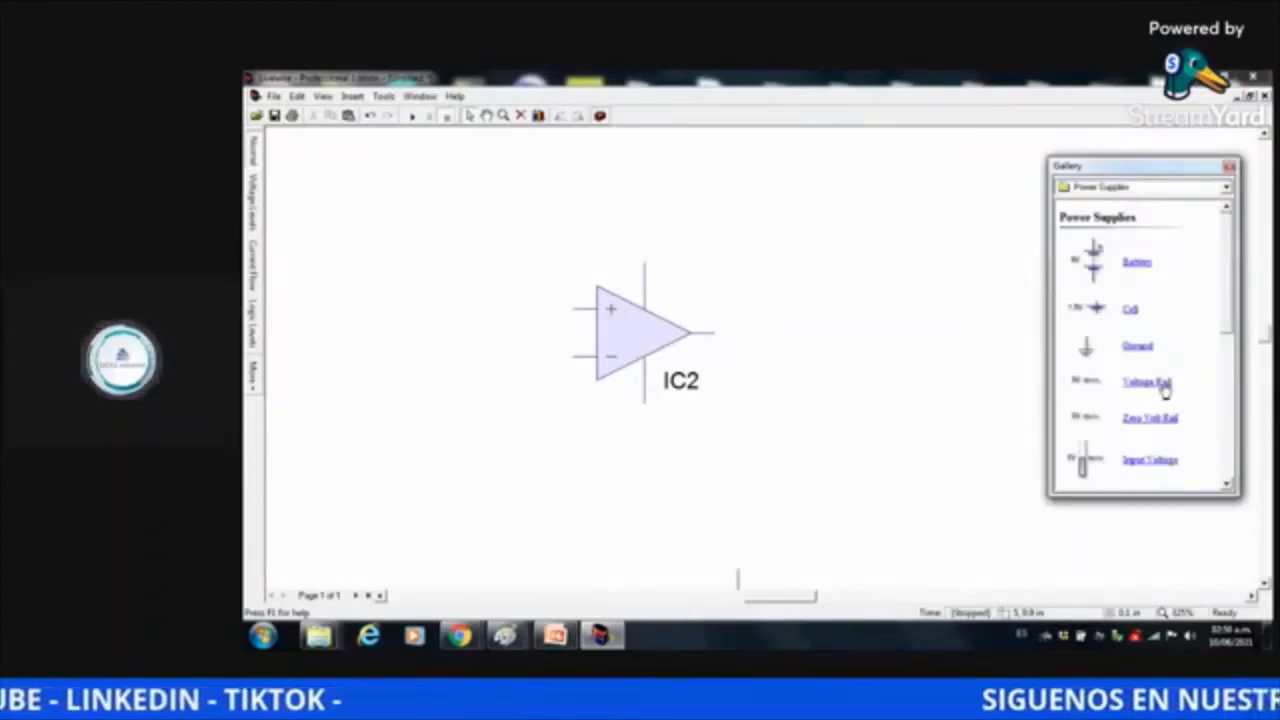
pyautogui.moveTo(1160, 390); pyautogui.dragTo(627, 222)
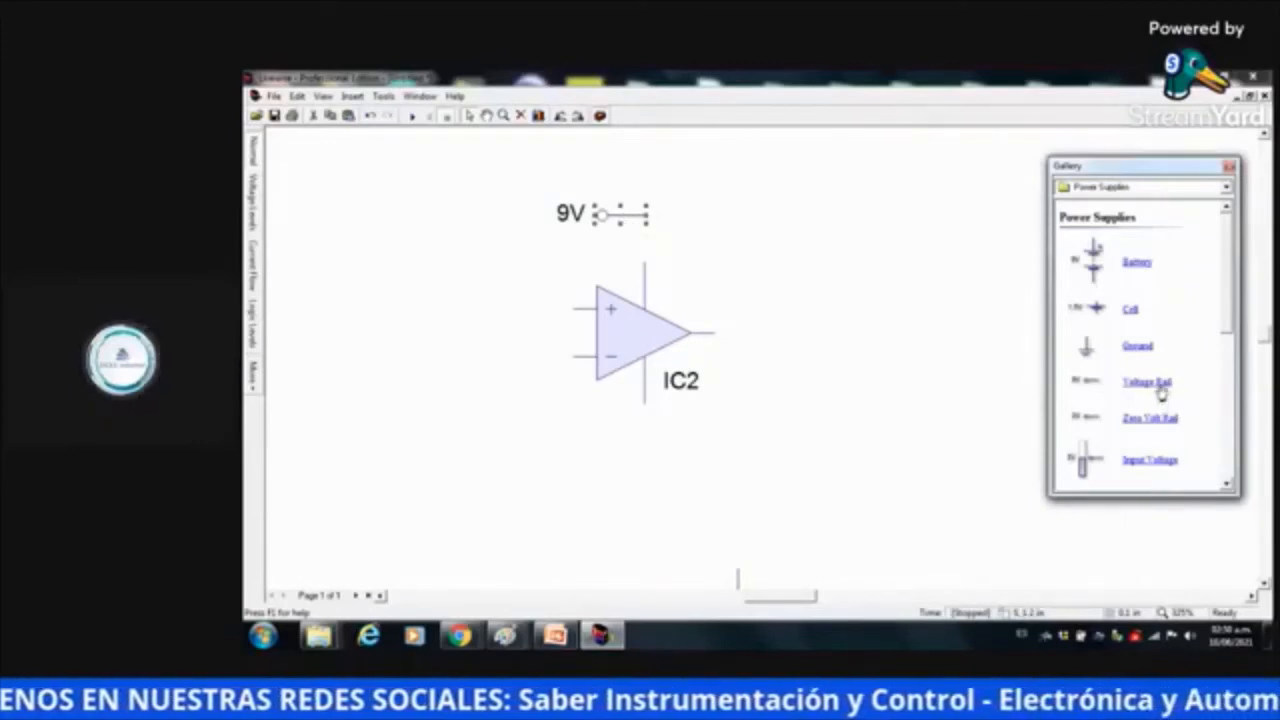
pyautogui.moveTo(1153, 384); pyautogui.dragTo(617, 458)
pyautogui.click(766, 330)
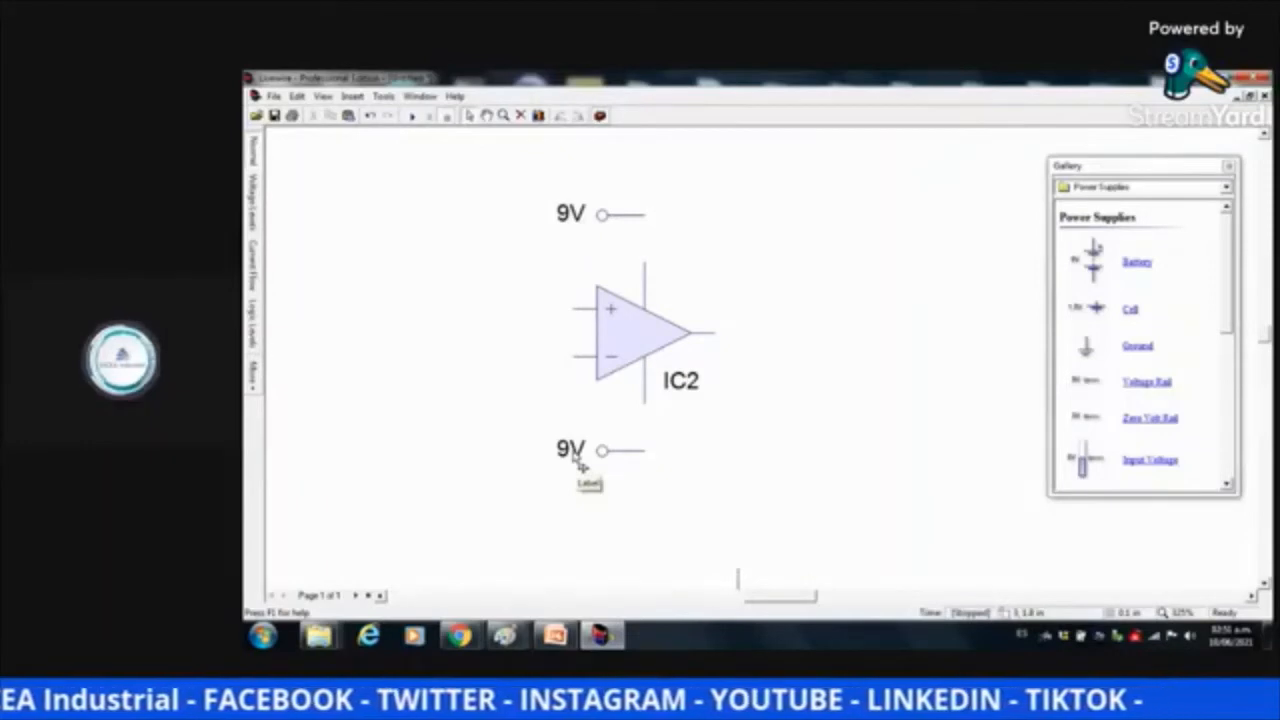
# Set the upper voltage rail to 24 V and wire it to the operational amplifier's upper supply pin
pyautogui.doubleClick(567, 213)
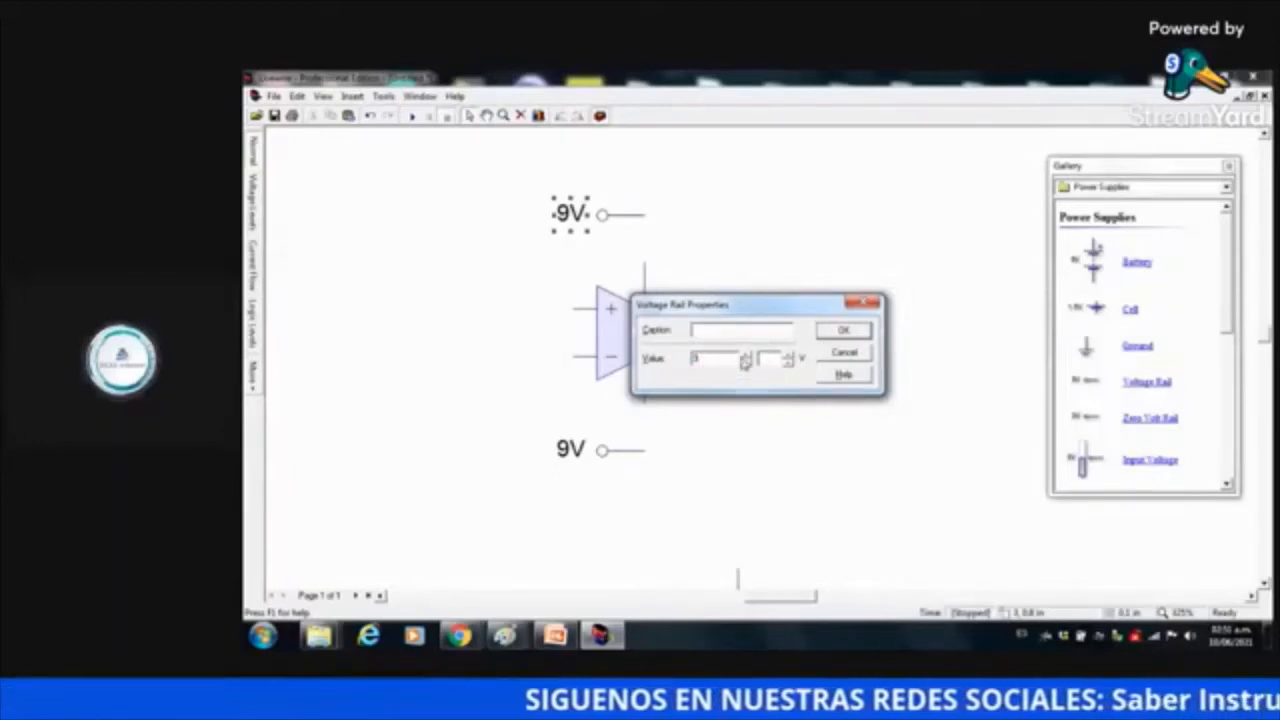
pyautogui.click(744, 356)
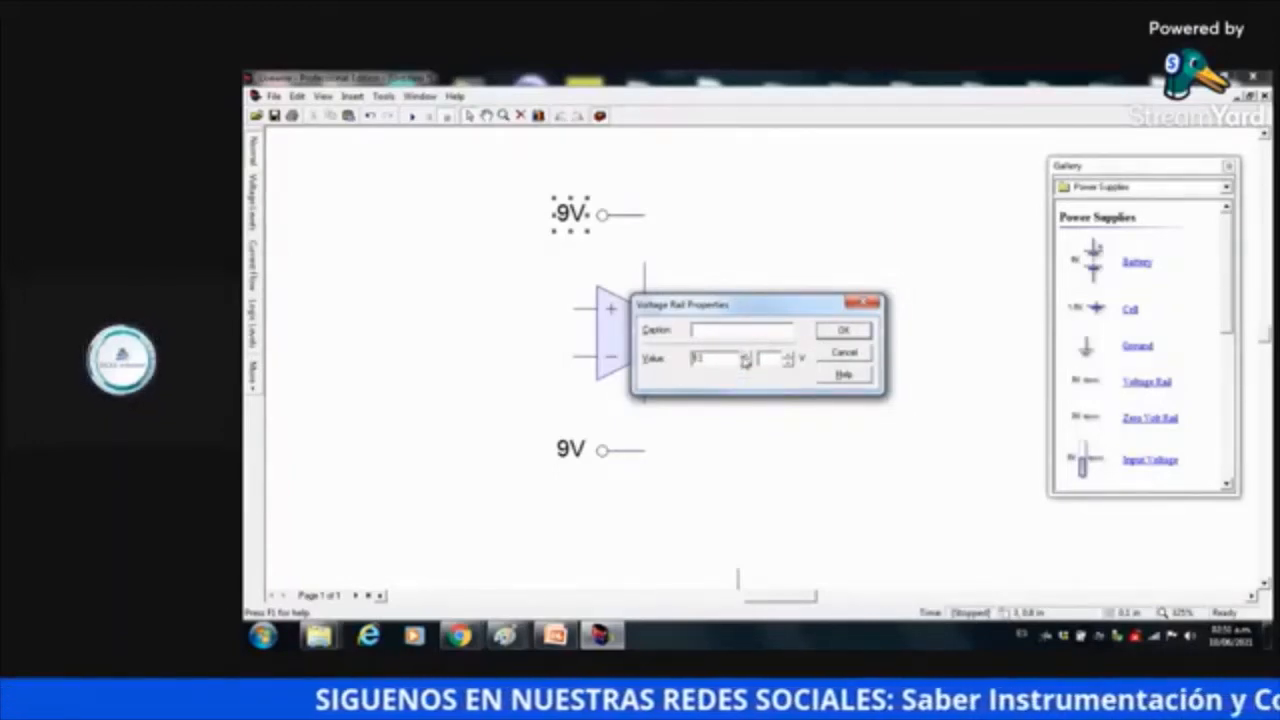
pyautogui.click(744, 356)
pyautogui.click(744, 356)
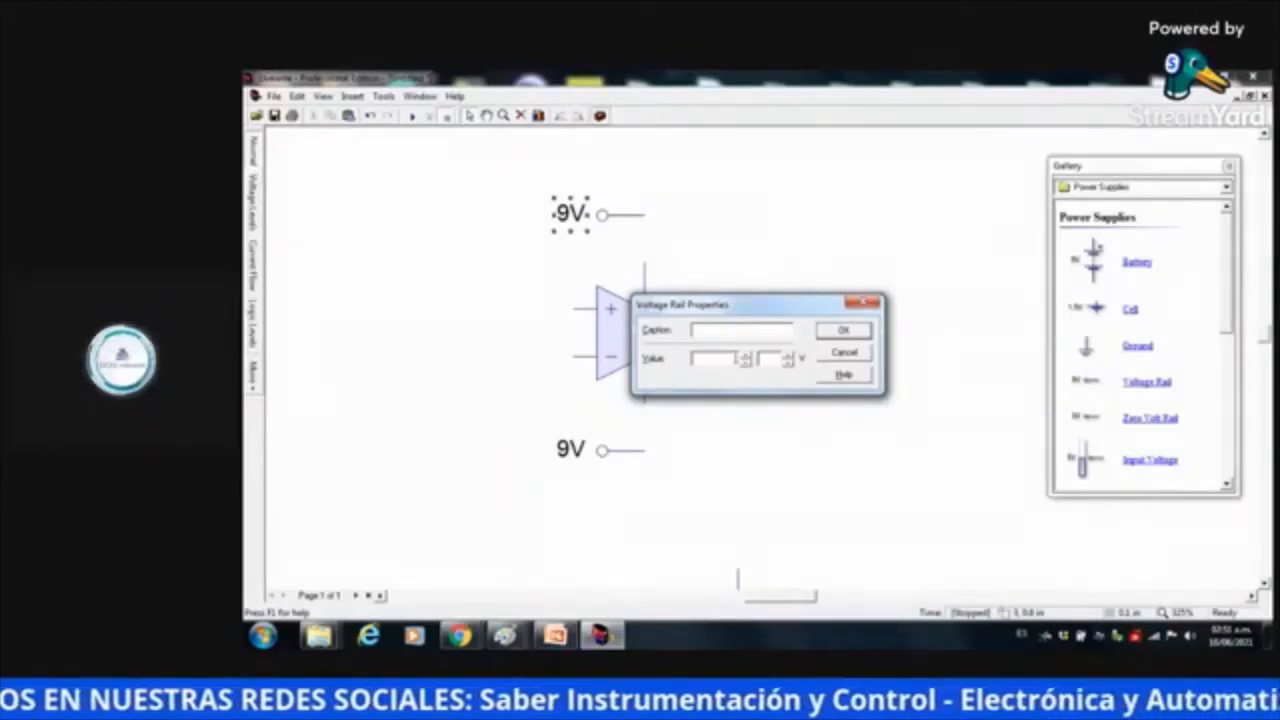
pyautogui.write('14')
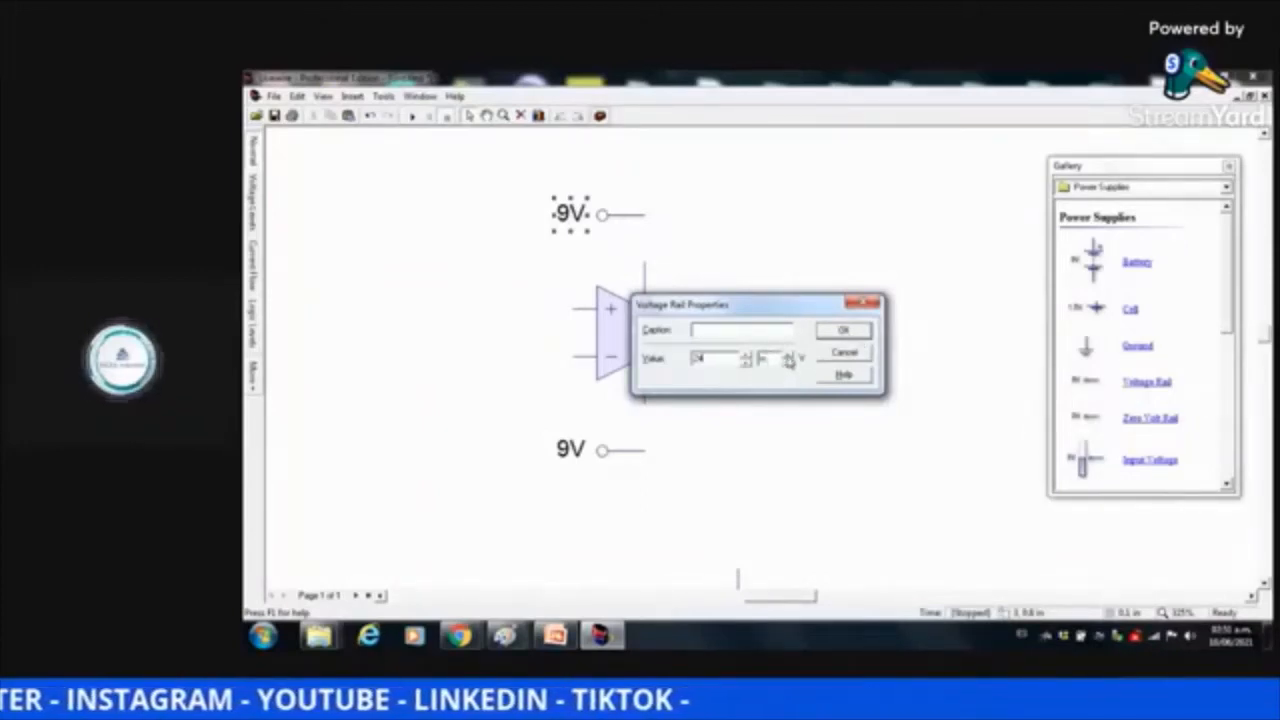
pyautogui.click(840, 332)
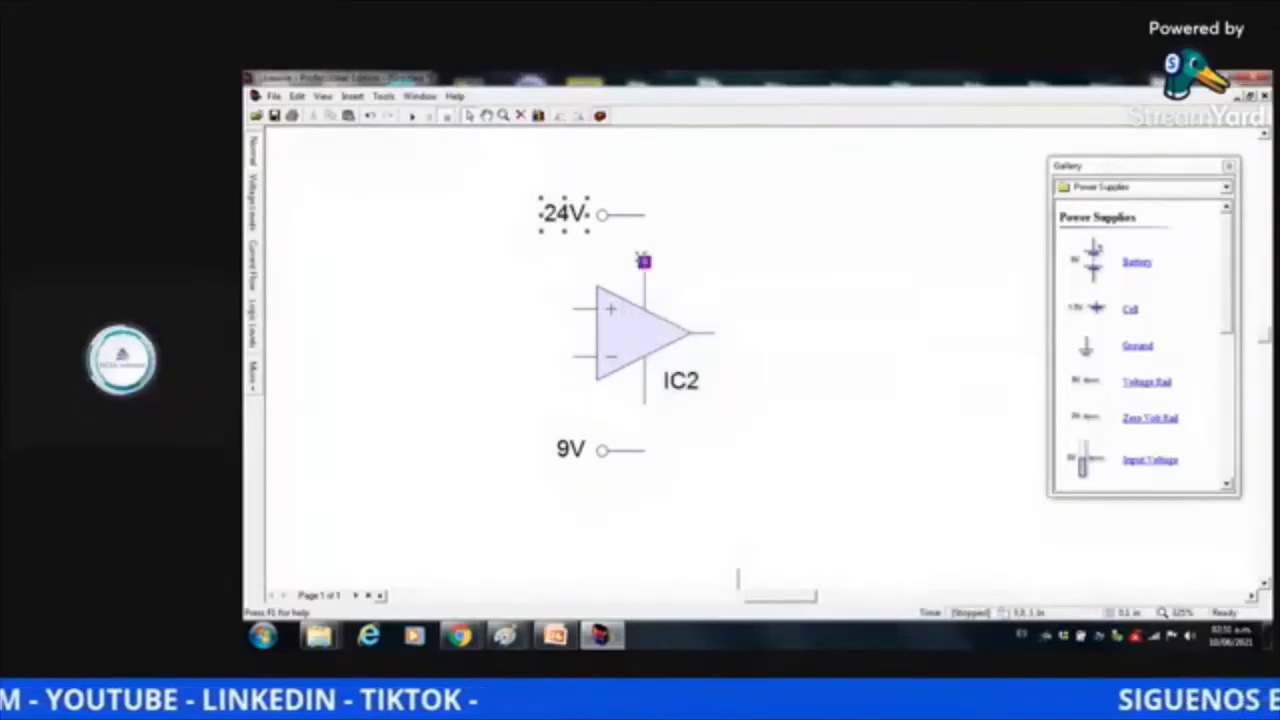
pyautogui.click(668, 231)
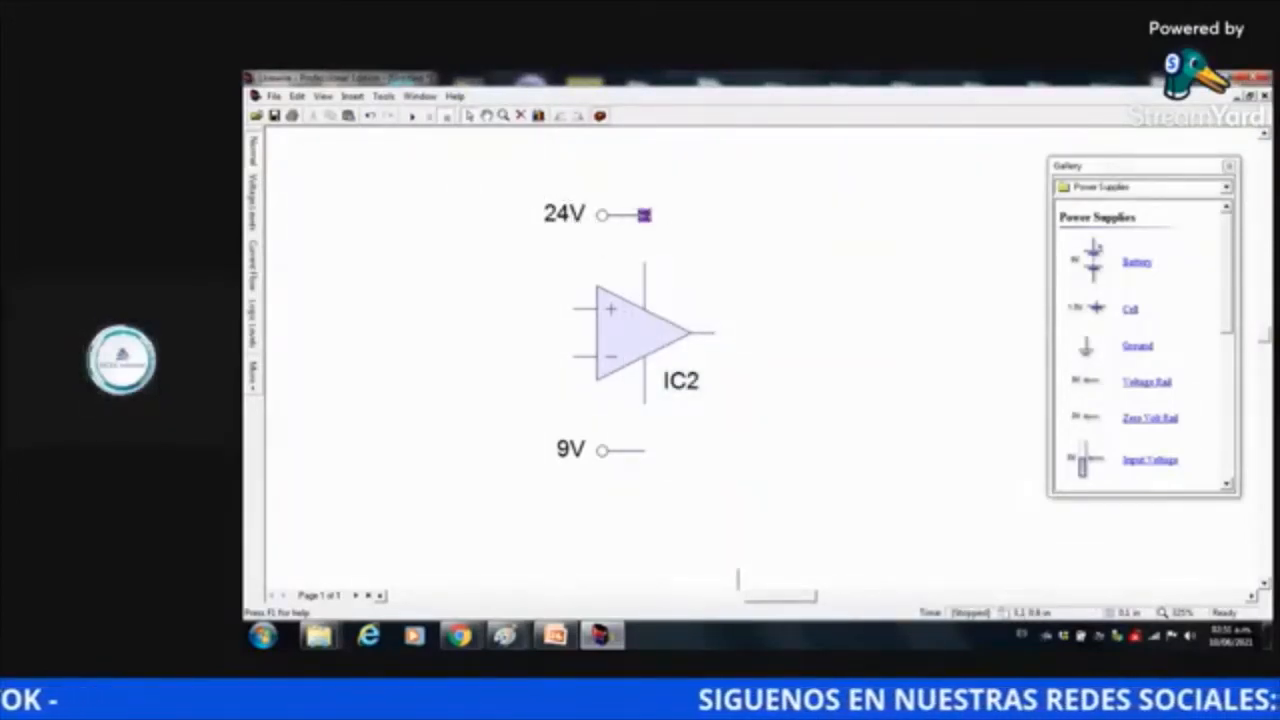
pyautogui.moveTo(644, 215); pyautogui.dragTo(644, 263)
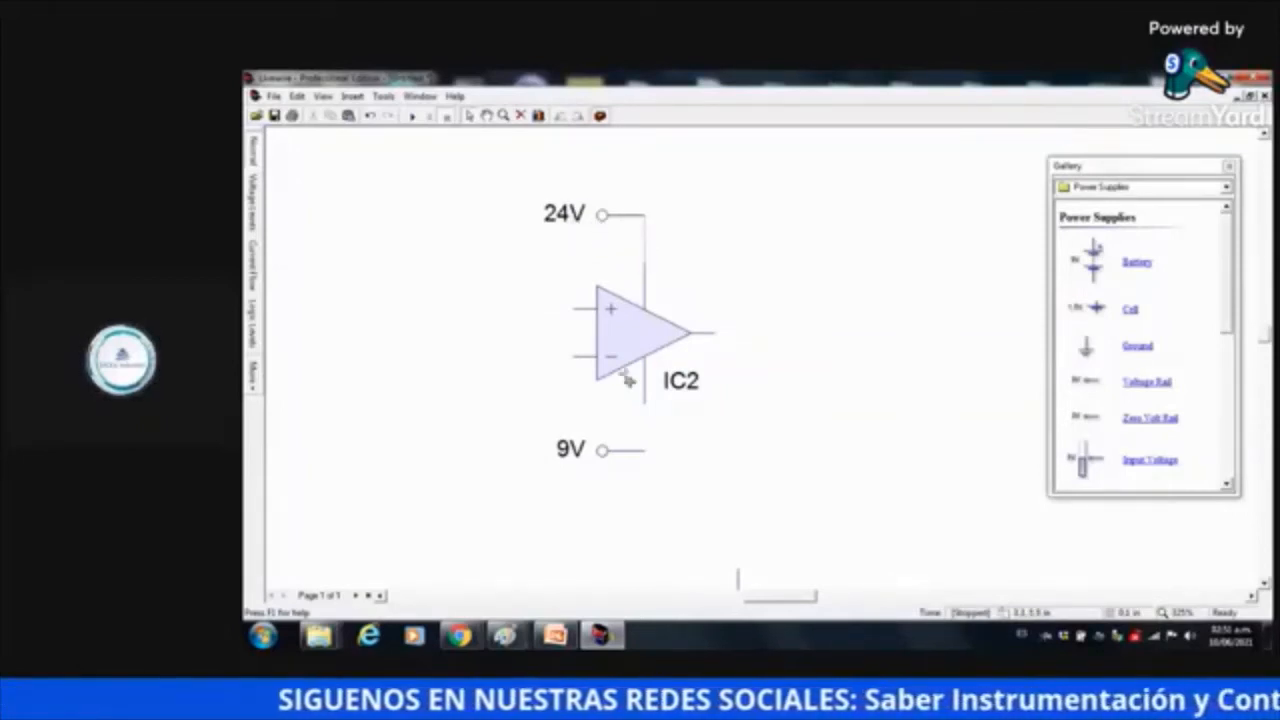
# Set the lower voltage rail to -24 V and wire it to the operational amplifier's lower supply pin
pyautogui.click(578, 455)
pyautogui.doubleClick(578, 455)
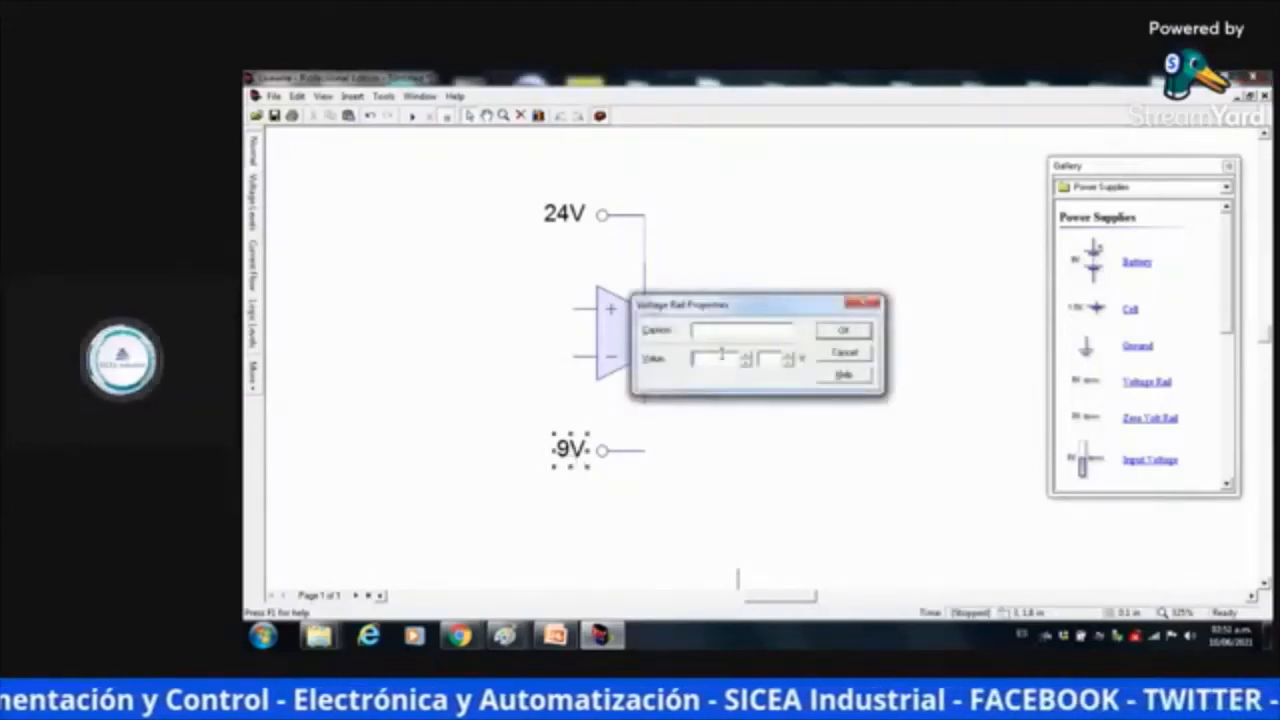
pyautogui.write('12')
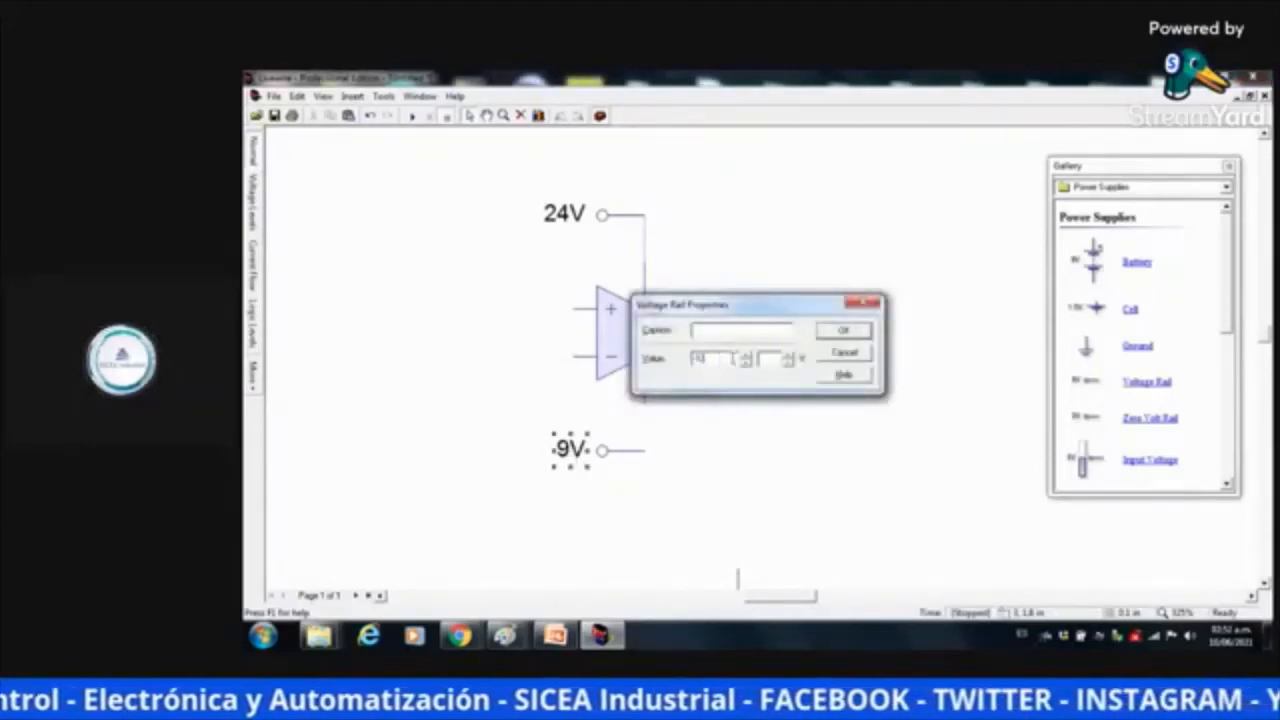
pyautogui.press('BackSpace')
pyautogui.press('BackSpace')
pyautogui.write('24')
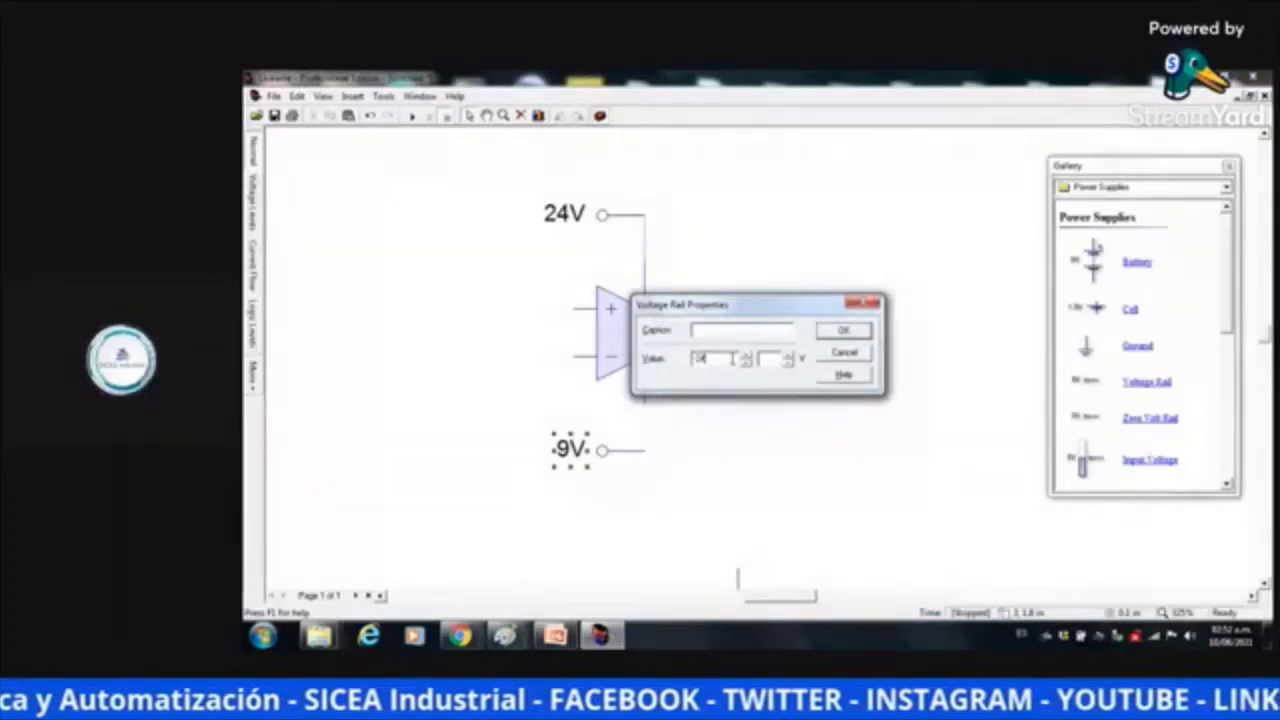
pyautogui.click(842, 333)
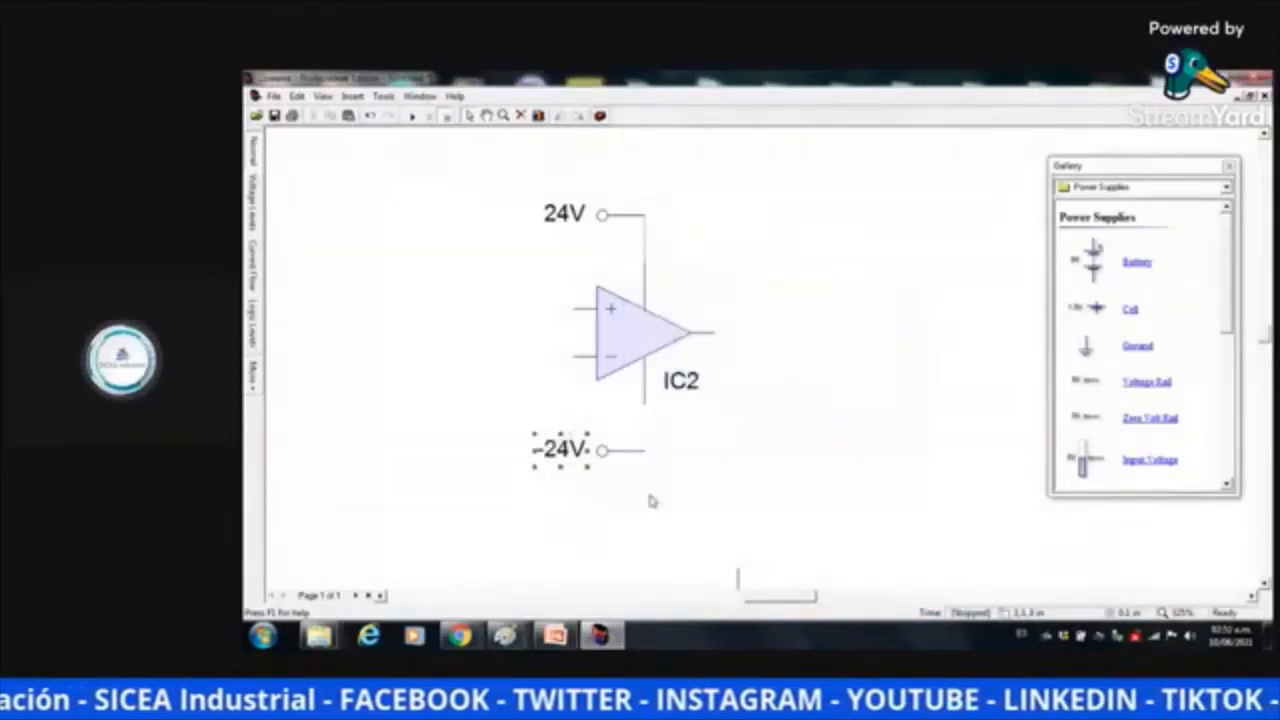
pyautogui.click(650, 500)
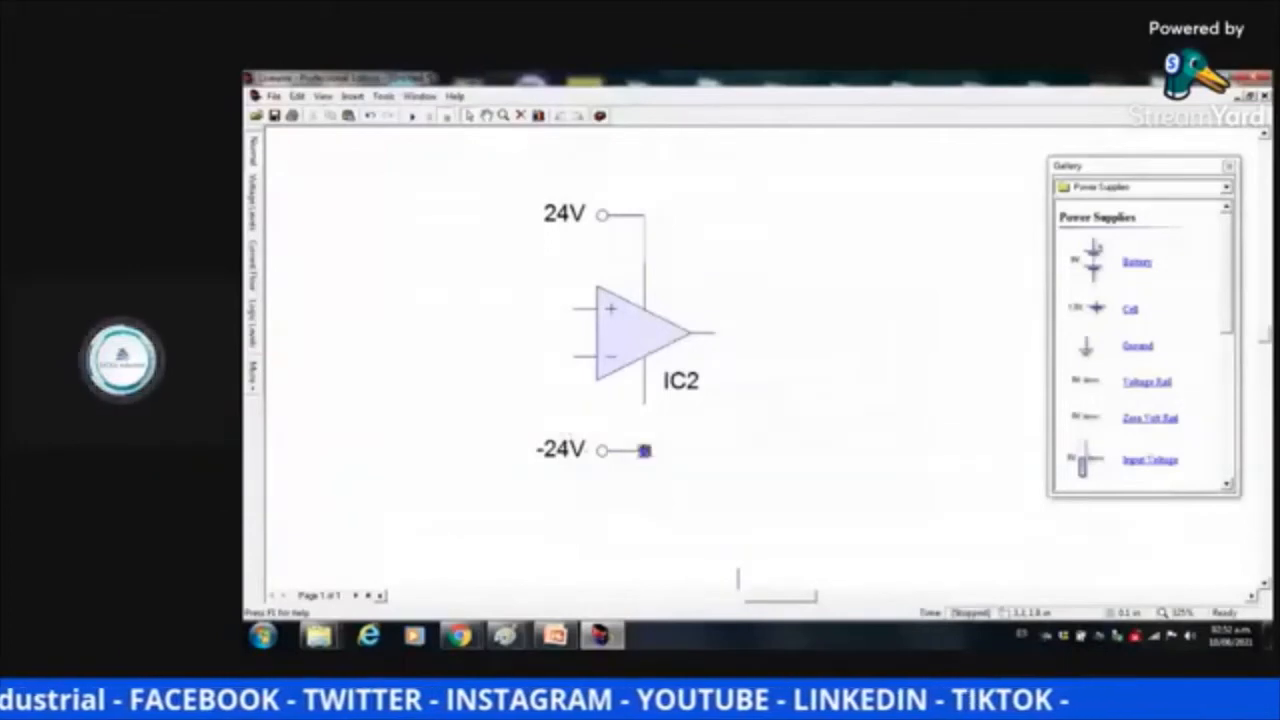
pyautogui.moveTo(644, 450); pyautogui.dragTo(644, 404)
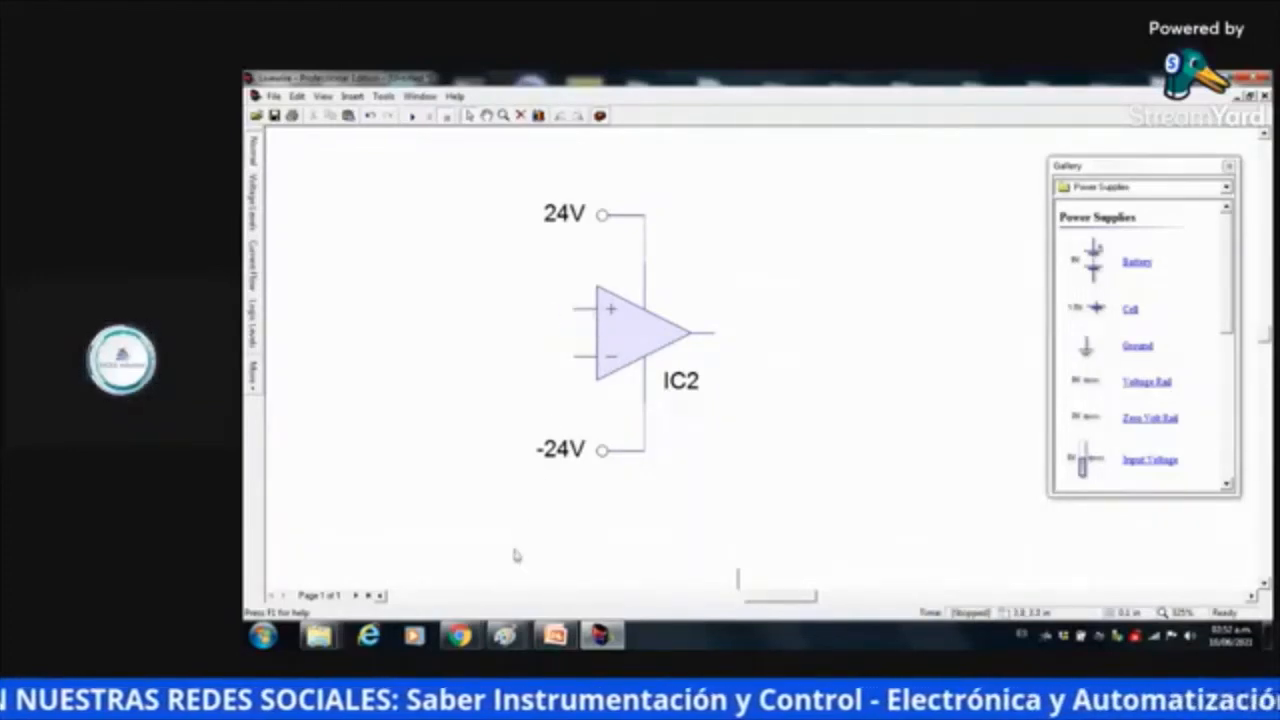
# Switch to the AMPLIFICADORES.jpg drawing in Paint and brush Vin = 1.5 V below the boxed output formula
pyautogui.click(505, 634)
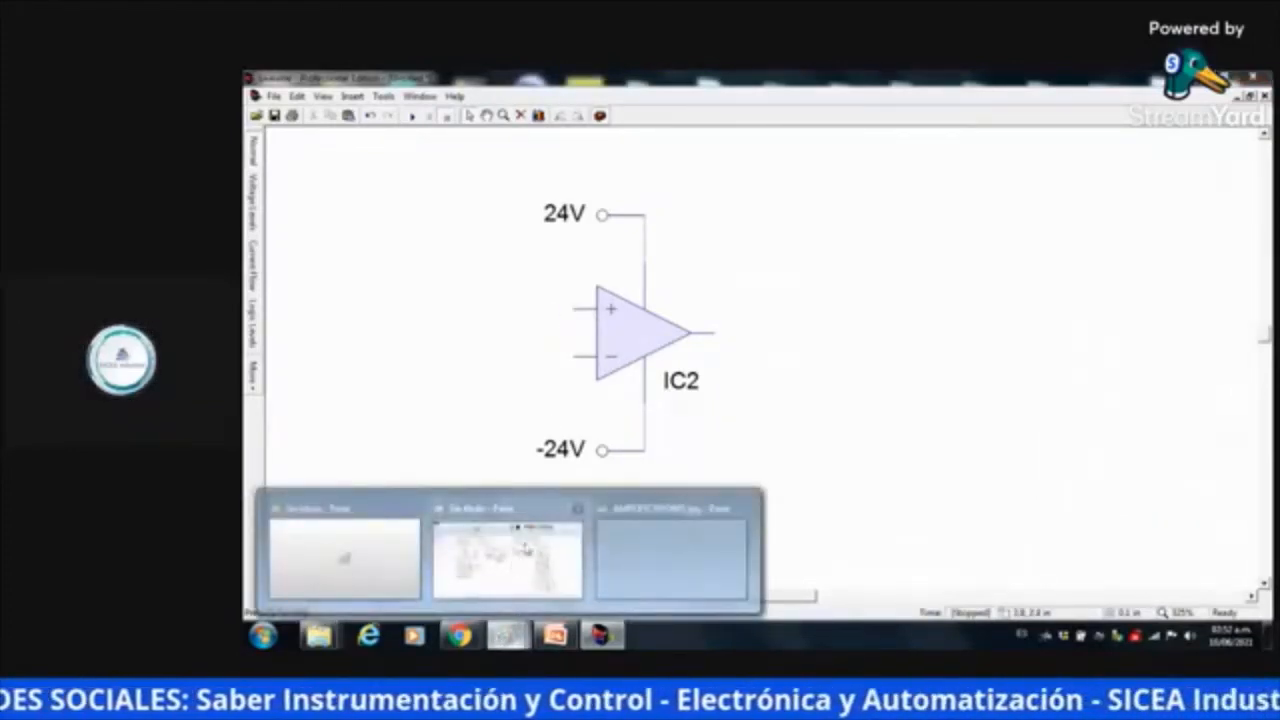
pyautogui.click(671, 549)
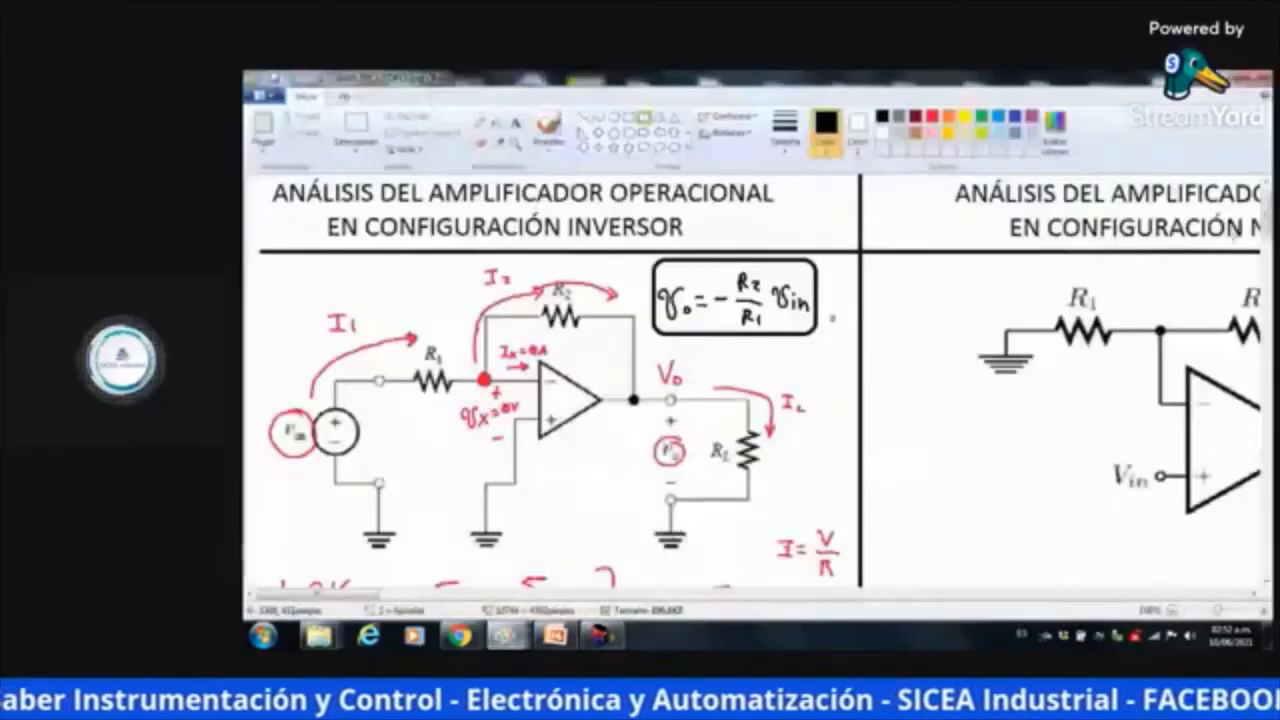
pyautogui.scroll(-3, 560, 380)
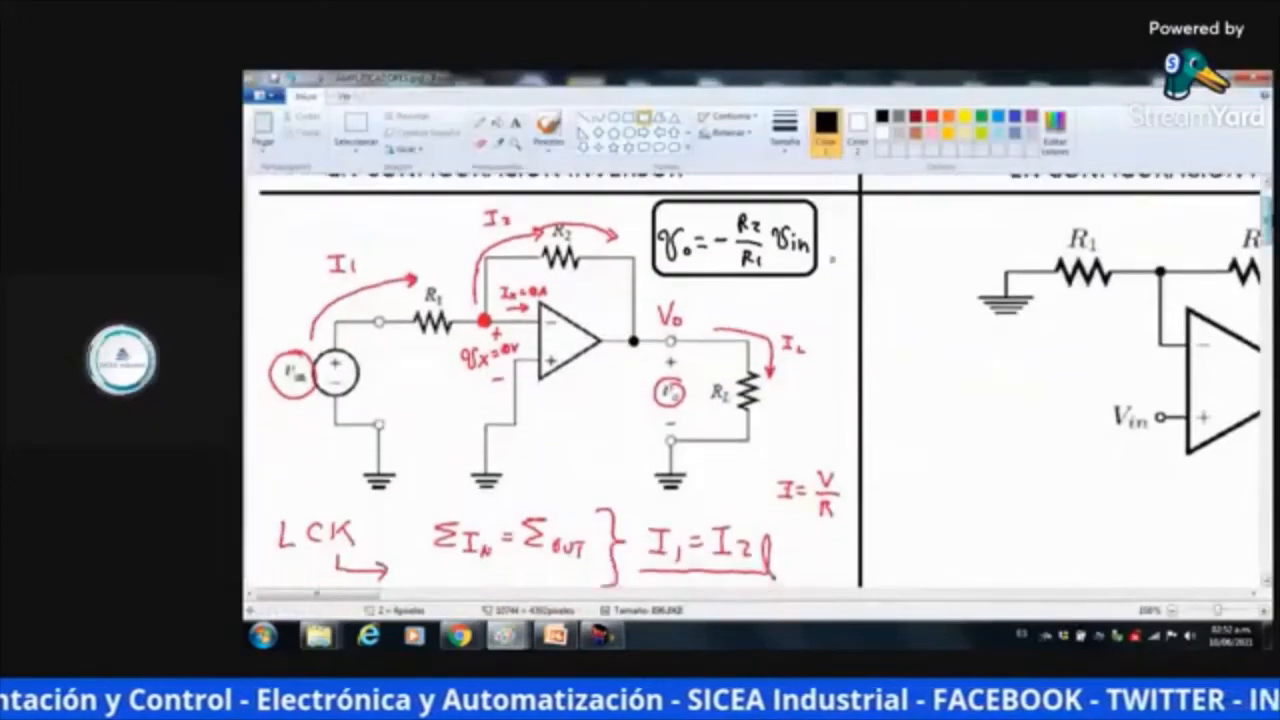
pyautogui.scroll(-4, 993, 274)
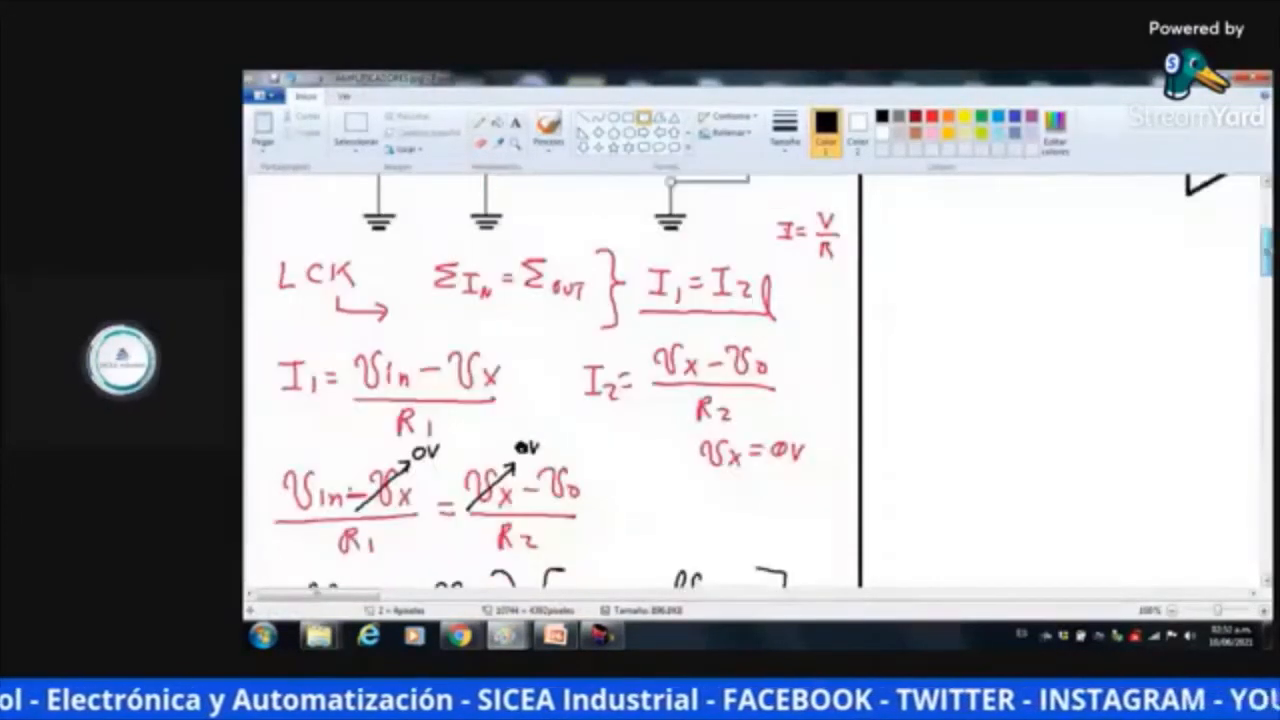
pyautogui.scroll(-10, 993, 274)
pyautogui.click(548, 140)
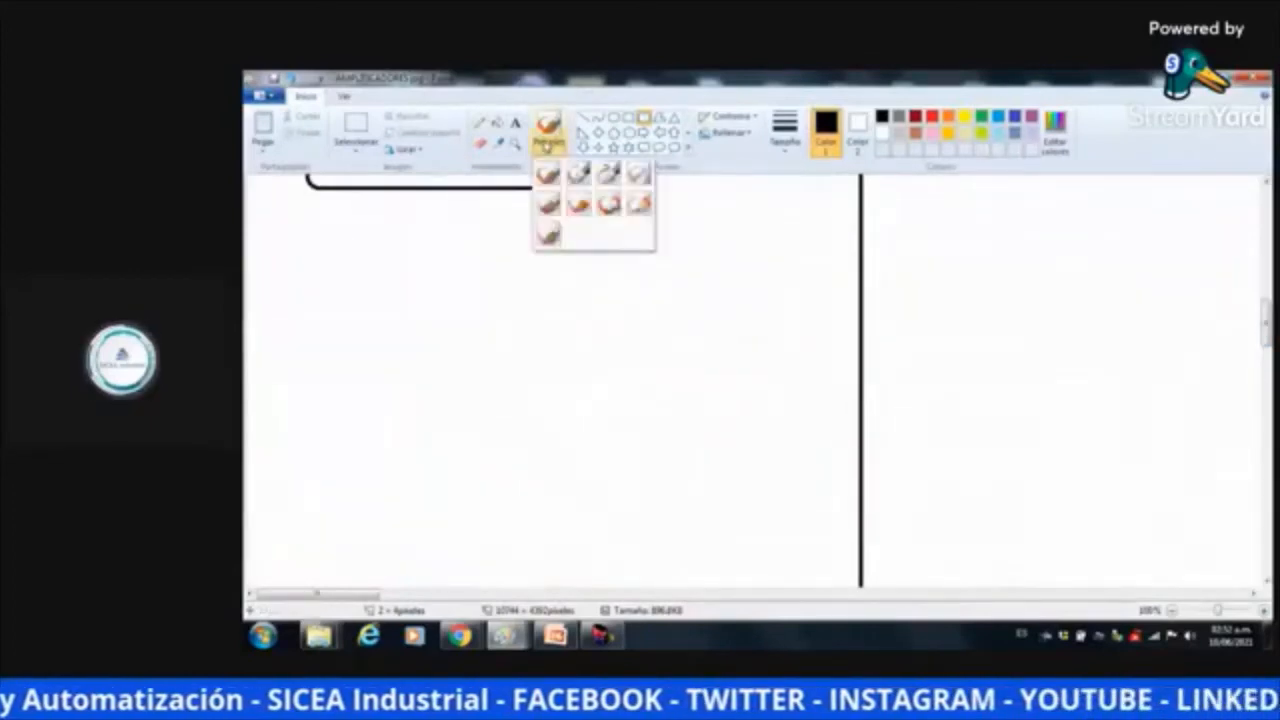
pyautogui.click(549, 180)
pyautogui.moveTo(295, 240)
pyautogui.mouseDown()
pyautogui.moveTo(312, 236)
pyautogui.moveTo(324, 280)
pyautogui.moveTo(344, 282)
pyautogui.mouseUp()
pyautogui.moveTo(344, 270)
pyautogui.mouseDown()
pyautogui.moveTo(401, 268)
pyautogui.moveTo(413, 251)
pyautogui.mouseUp()
pyautogui.click(388, 267)
pyautogui.moveTo(424, 251)
pyautogui.mouseDown()
pyautogui.moveTo(430, 270)
pyautogui.moveTo(437, 250)
pyautogui.mouseUp()
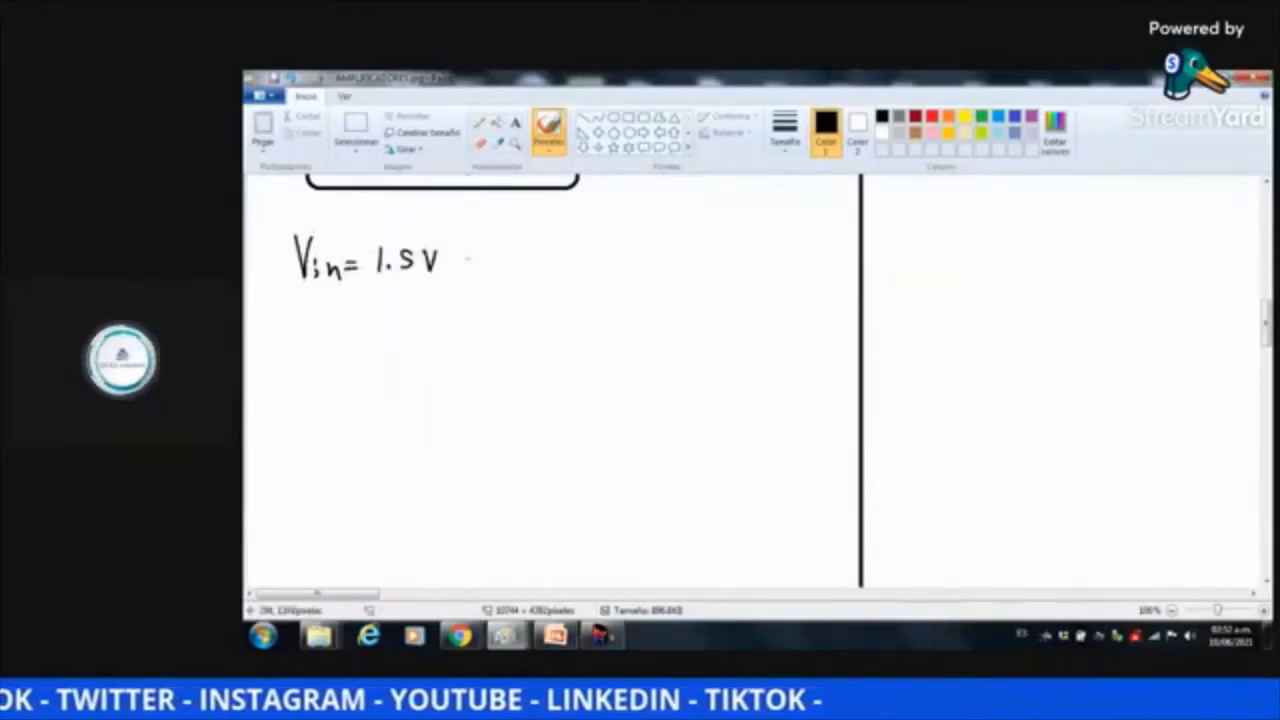
# Handwrite R2 = 4.7 KΩ on the line beneath the Vin value
pyautogui.moveTo(301, 296); pyautogui.dragTo(318, 326)
pyautogui.moveTo(322, 310)
pyautogui.mouseDown()
pyautogui.moveTo(338, 324)
pyautogui.moveTo(411, 319)
pyautogui.mouseUp()
pyautogui.click(399, 317)
pyautogui.moveTo(434, 308); pyautogui.dragTo(444, 317)
pyautogui.moveTo(449, 314); pyautogui.dragTo(468, 311)
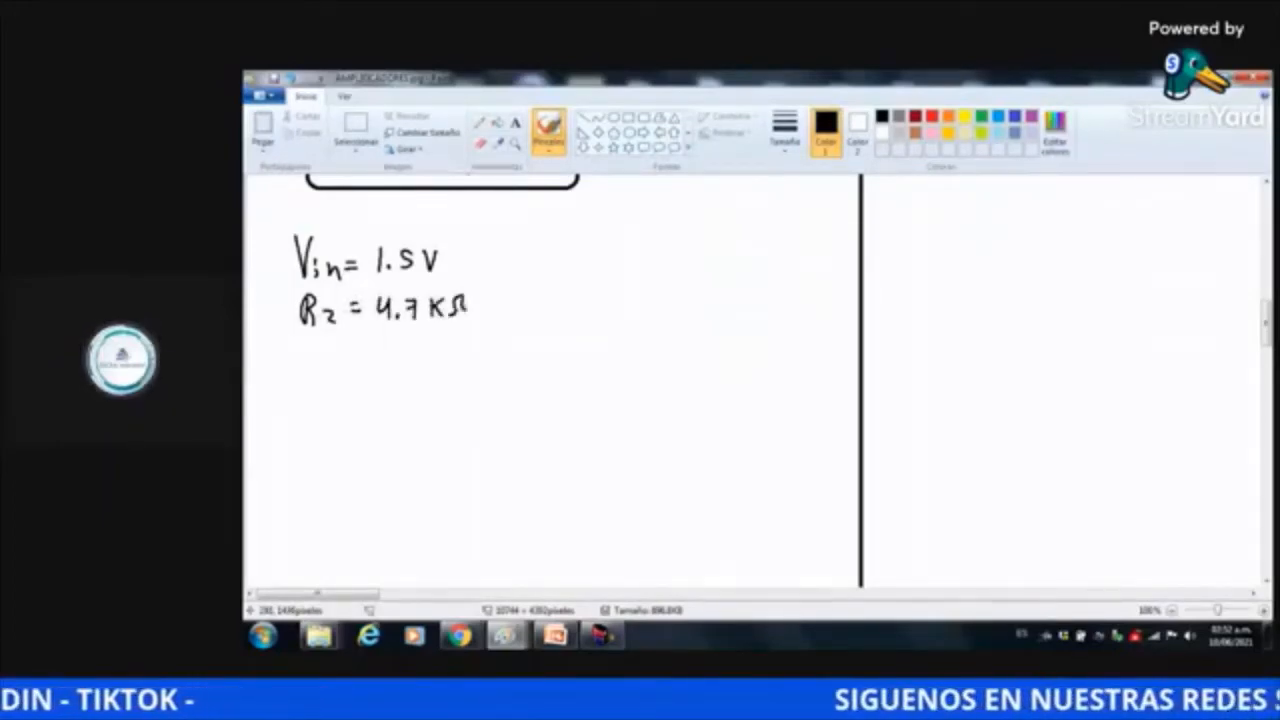
# Handwrite R1 = 1 KΩ on the line beneath the R2 value
pyautogui.moveTo(300, 339); pyautogui.dragTo(299, 361)
pyautogui.moveTo(298, 339); pyautogui.dragTo(312, 359)
pyautogui.moveTo(322, 346)
pyautogui.mouseDown()
pyautogui.moveTo(322, 358)
pyautogui.moveTo(354, 346)
pyautogui.mouseUp()
pyautogui.moveTo(339, 355)
pyautogui.mouseDown()
pyautogui.moveTo(385, 345)
pyautogui.moveTo(384, 356)
pyautogui.mouseUp()
pyautogui.moveTo(405, 337); pyautogui.dragTo(406, 346)
pyautogui.moveTo(406, 346); pyautogui.dragTo(446, 350)
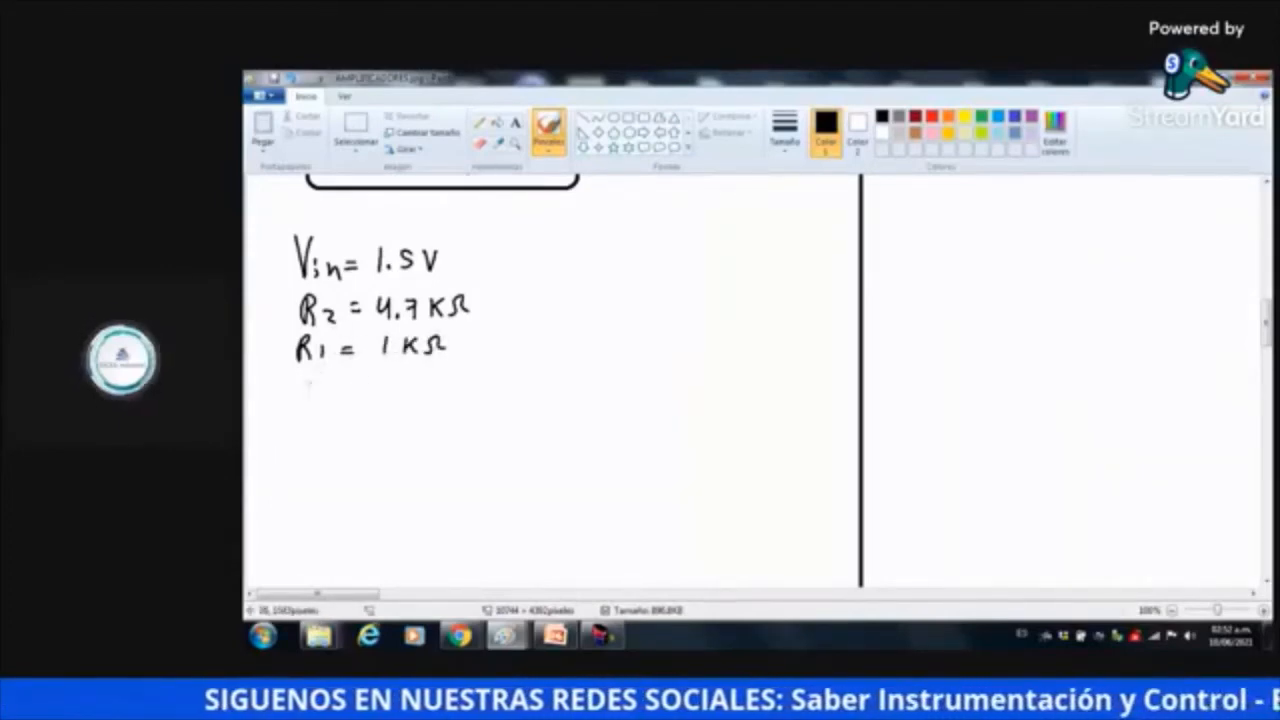
# Handwrite Vout = with no value as the last line of the given data
pyautogui.moveTo(295, 379)
pyautogui.mouseDown()
pyautogui.moveTo(302, 411)
pyautogui.moveTo(312, 380)
pyautogui.moveTo(340, 409)
pyautogui.mouseUp()
pyautogui.moveTo(344, 388); pyautogui.dragTo(345, 412)
pyautogui.moveTo(336, 398); pyautogui.dragTo(376, 395)
pyautogui.moveTo(360, 405); pyautogui.dragTo(376, 404)
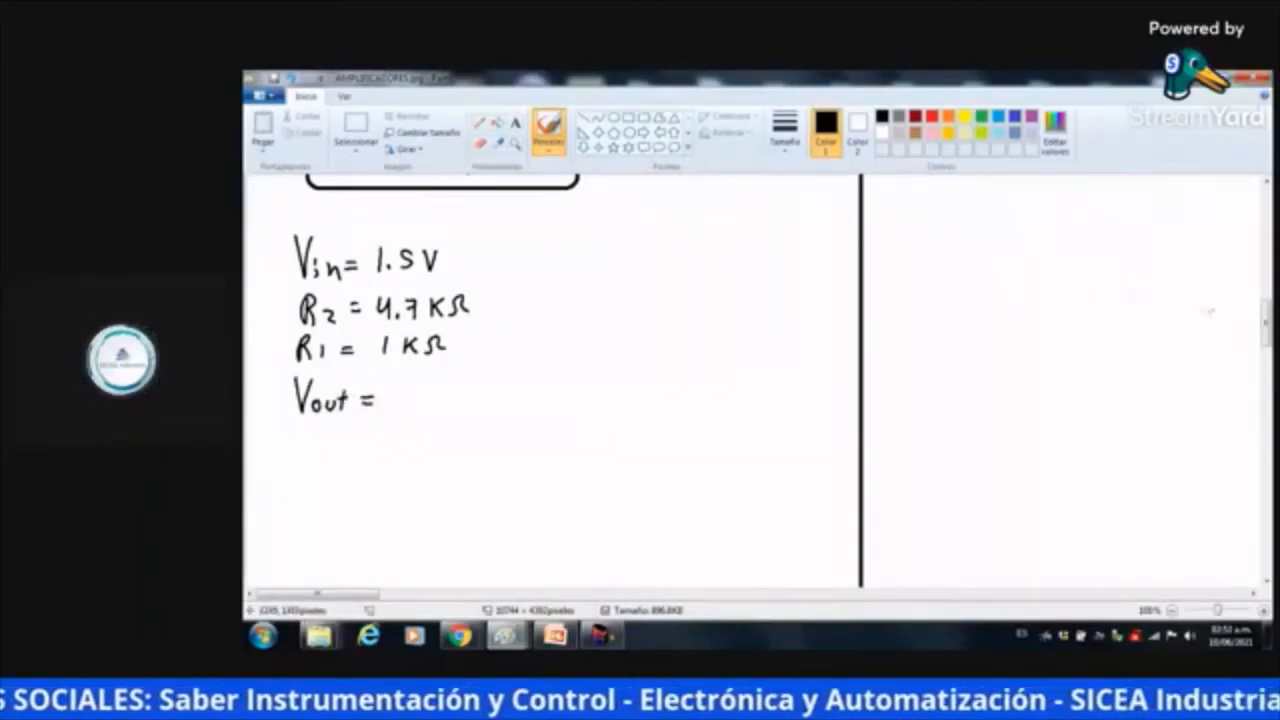
# Handwrite the substituted formula Vout = -(4.7 KΩ / 1 KΩ) · (1.5 V) beside the given data
pyautogui.scroll(3, 1266, 318)
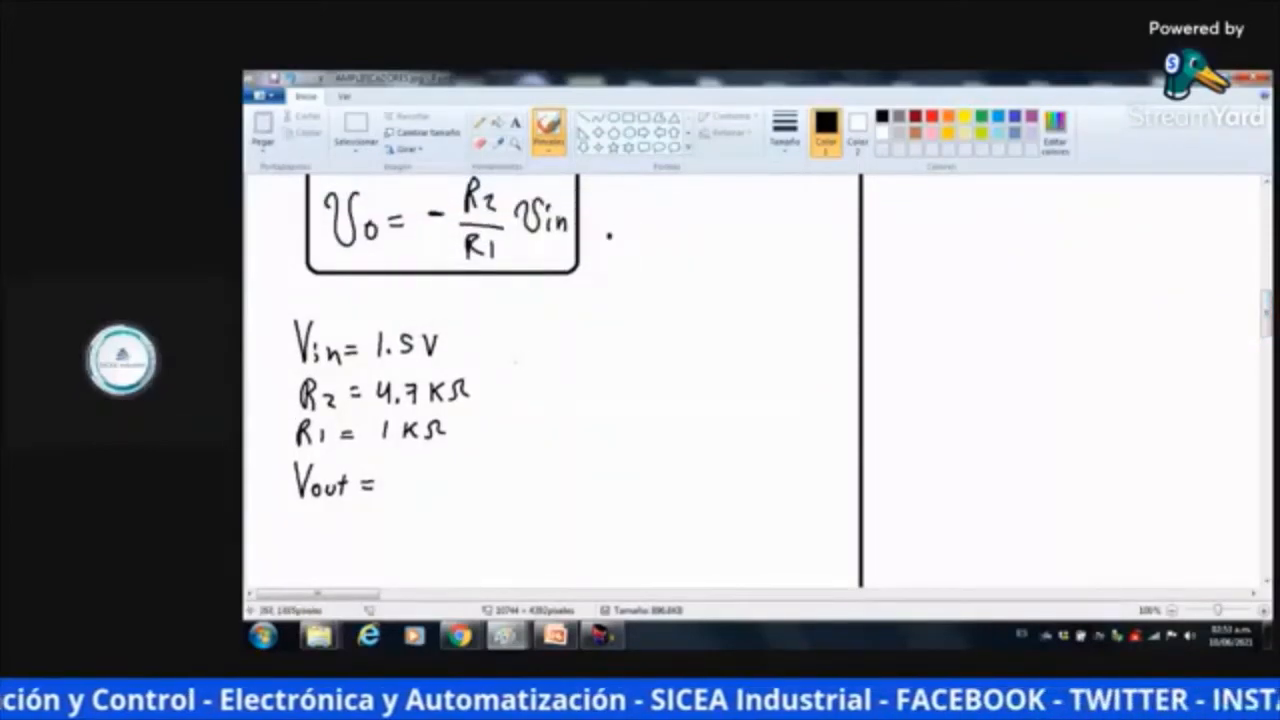
pyautogui.moveTo(516, 356); pyautogui.dragTo(548, 380)
pyautogui.moveTo(546, 366)
pyautogui.mouseDown()
pyautogui.moveTo(560, 365)
pyautogui.moveTo(556, 380)
pyautogui.moveTo(579, 363)
pyautogui.moveTo(692, 344)
pyautogui.moveTo(656, 363)
pyautogui.moveTo(690, 362)
pyautogui.moveTo(632, 388)
pyautogui.moveTo(682, 386)
pyautogui.mouseUp()
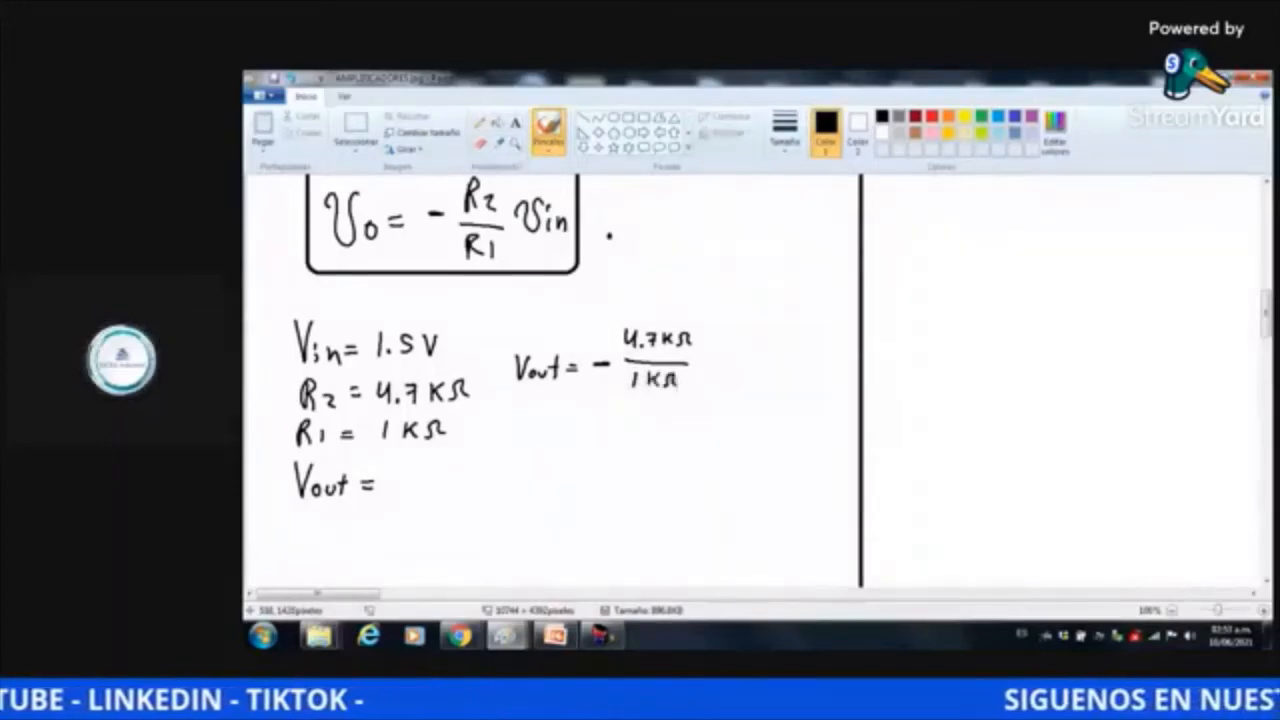
pyautogui.click(703, 361)
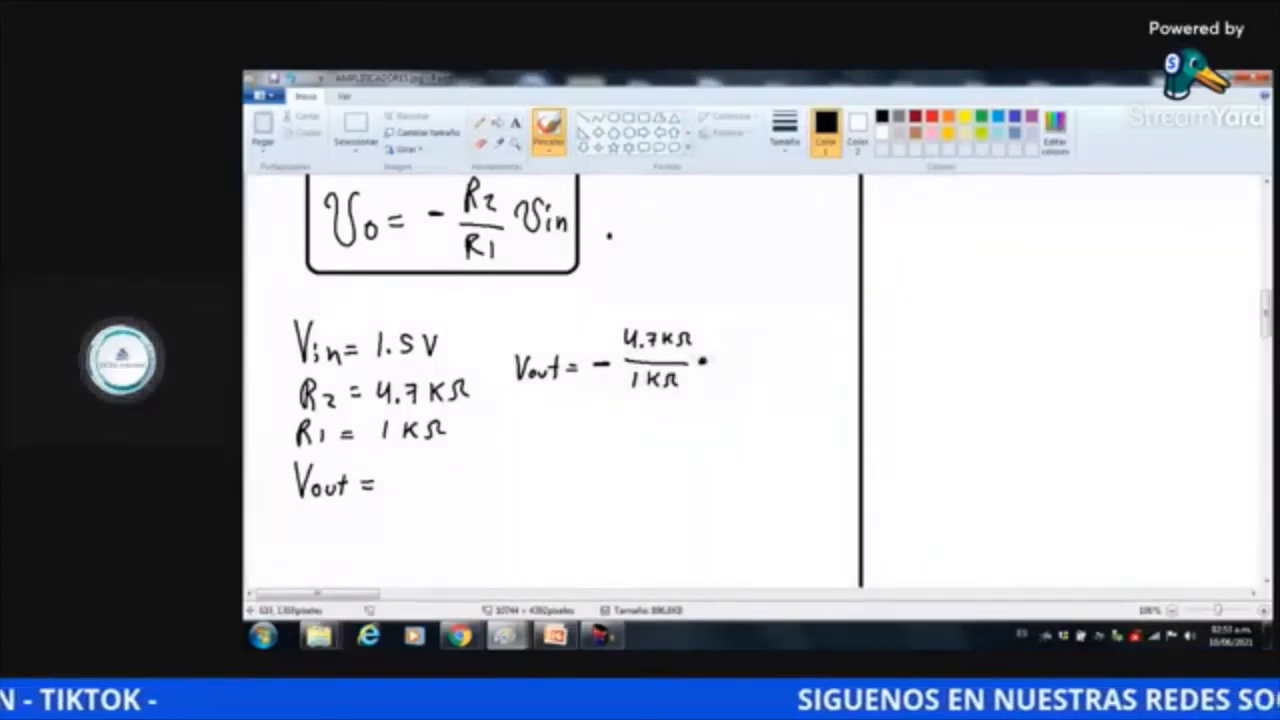
pyautogui.moveTo(727, 333); pyautogui.dragTo(727, 378)
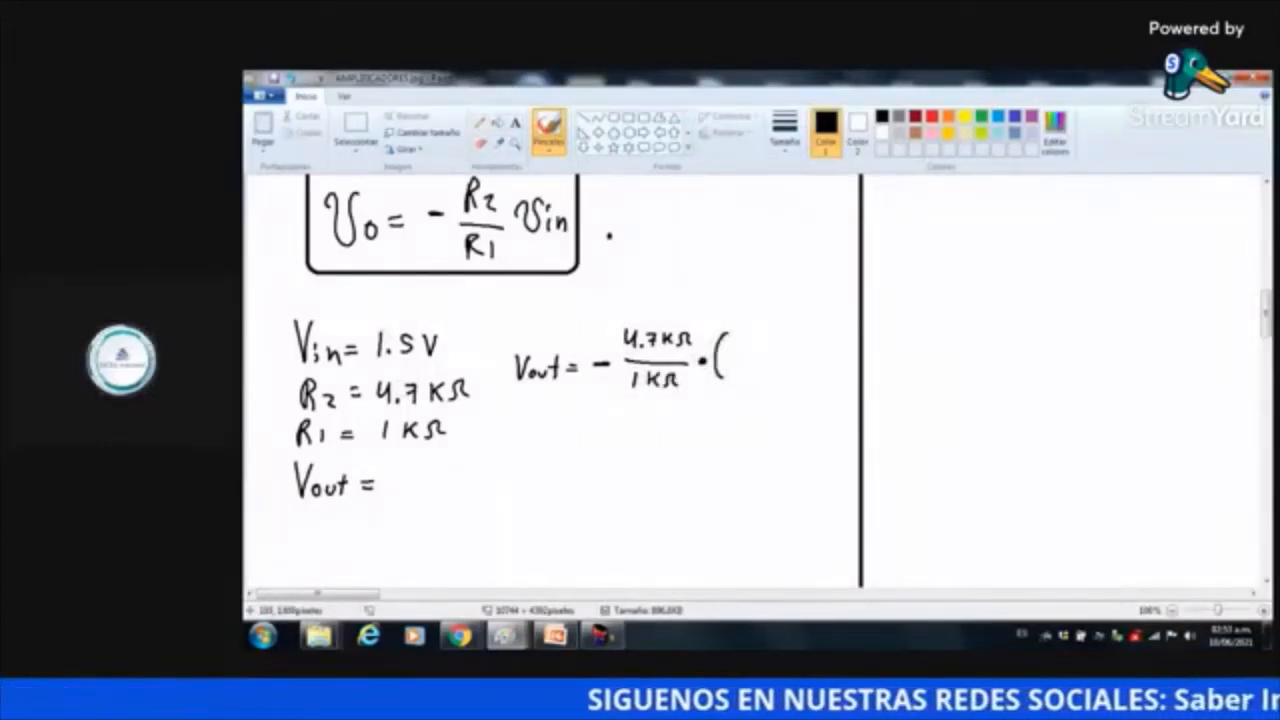
pyautogui.moveTo(734, 348)
pyautogui.mouseDown()
pyautogui.moveTo(739, 372)
pyautogui.moveTo(750, 365)
pyautogui.mouseUp()
pyautogui.click(747, 366)
pyautogui.moveTo(753, 350)
pyautogui.mouseDown()
pyautogui.moveTo(784, 350)
pyautogui.moveTo(772, 374)
pyautogui.mouseUp()
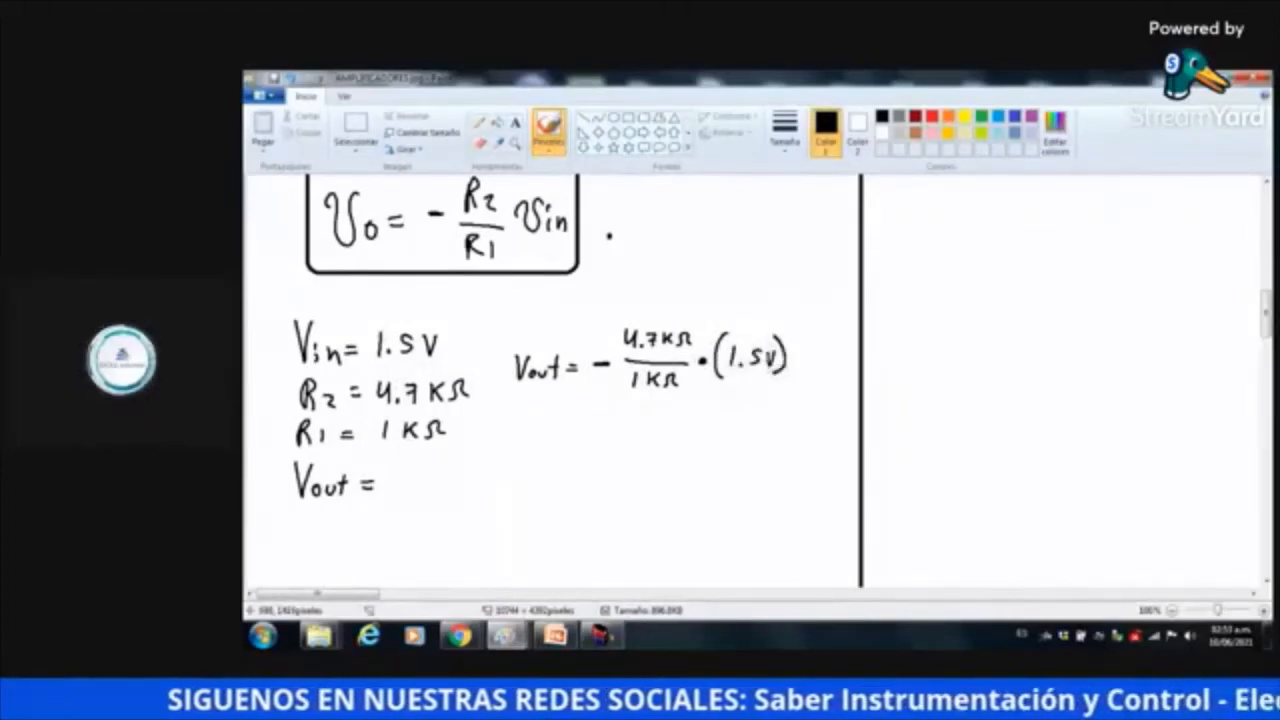
# Strike out the KΩ units in the fraction and handwrite Vout = -(4.7)(1.5 V) below it
pyautogui.moveTo(516, 405)
pyautogui.mouseDown()
pyautogui.moveTo(523, 435)
pyautogui.moveTo(531, 410)
pyautogui.mouseUp()
pyautogui.moveTo(546, 421); pyautogui.dragTo(567, 433)
pyautogui.moveTo(562, 418); pyautogui.dragTo(575, 418)
pyautogui.moveTo(584, 419); pyautogui.dragTo(595, 419)
pyautogui.moveTo(584, 428); pyautogui.dragTo(595, 428)
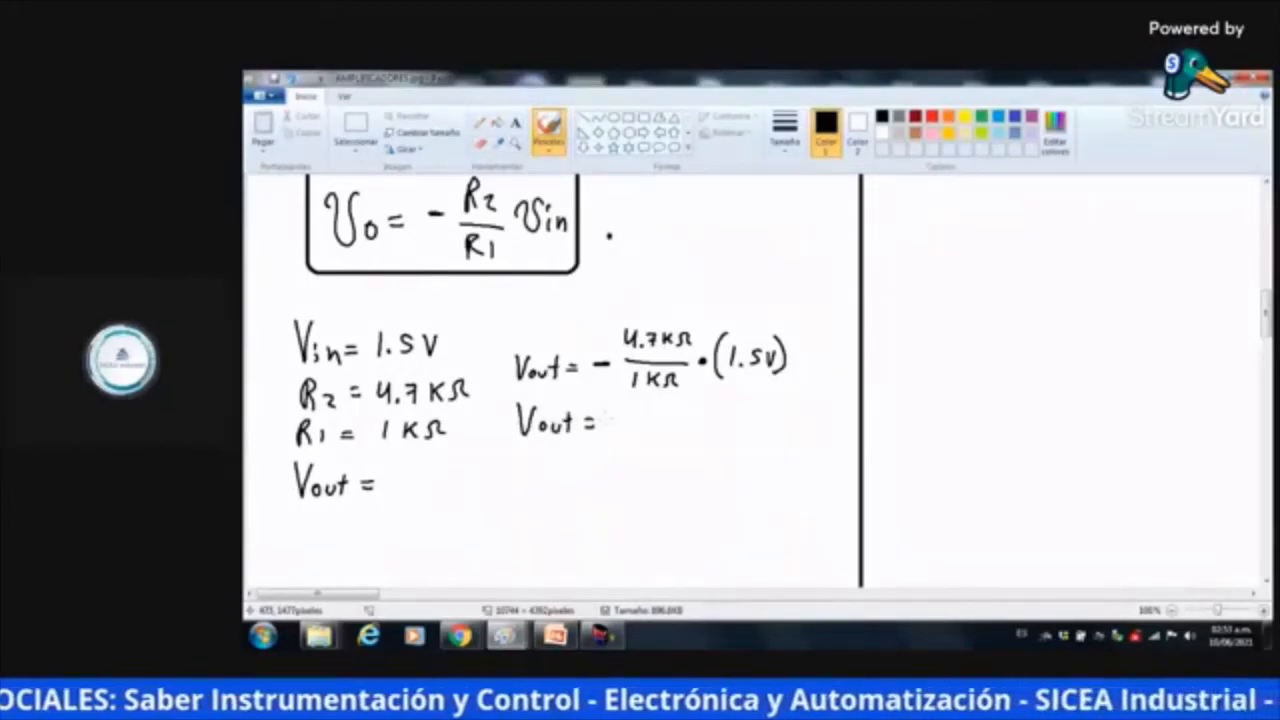
pyautogui.moveTo(612, 426); pyautogui.dragTo(627, 427)
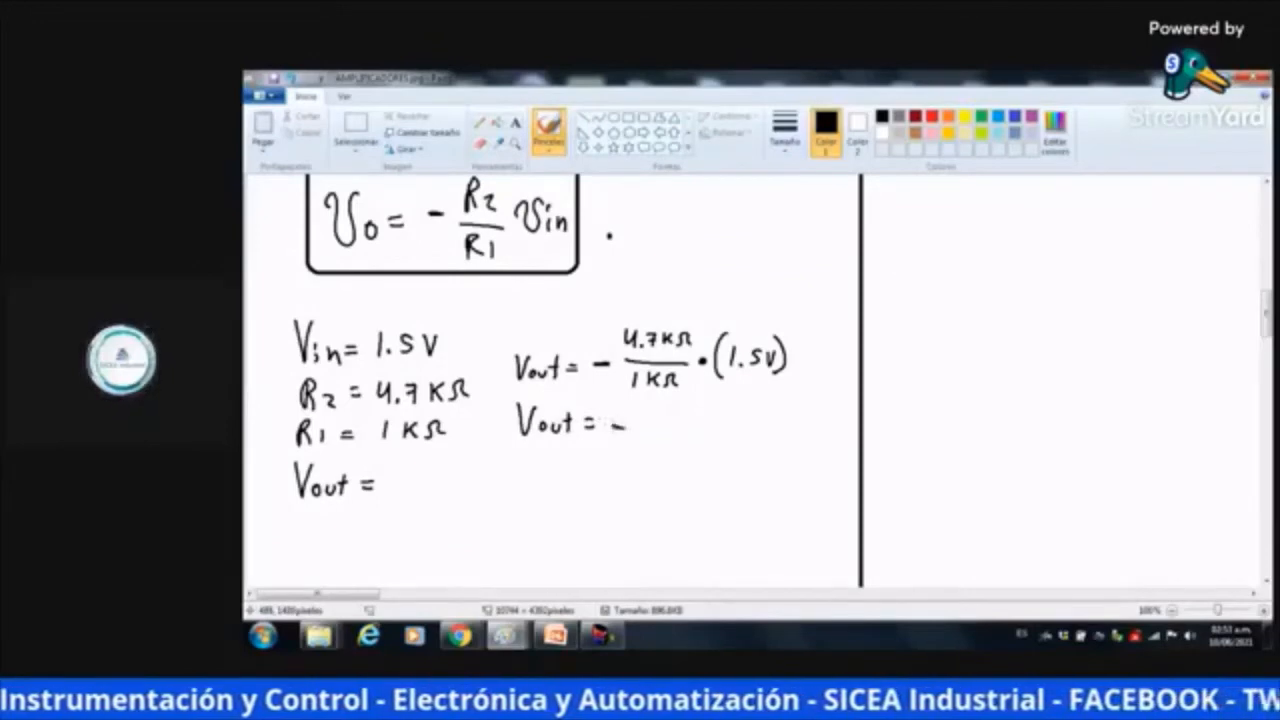
pyautogui.moveTo(692, 322)
pyautogui.mouseDown()
pyautogui.moveTo(666, 352)
pyautogui.moveTo(689, 361)
pyautogui.mouseUp()
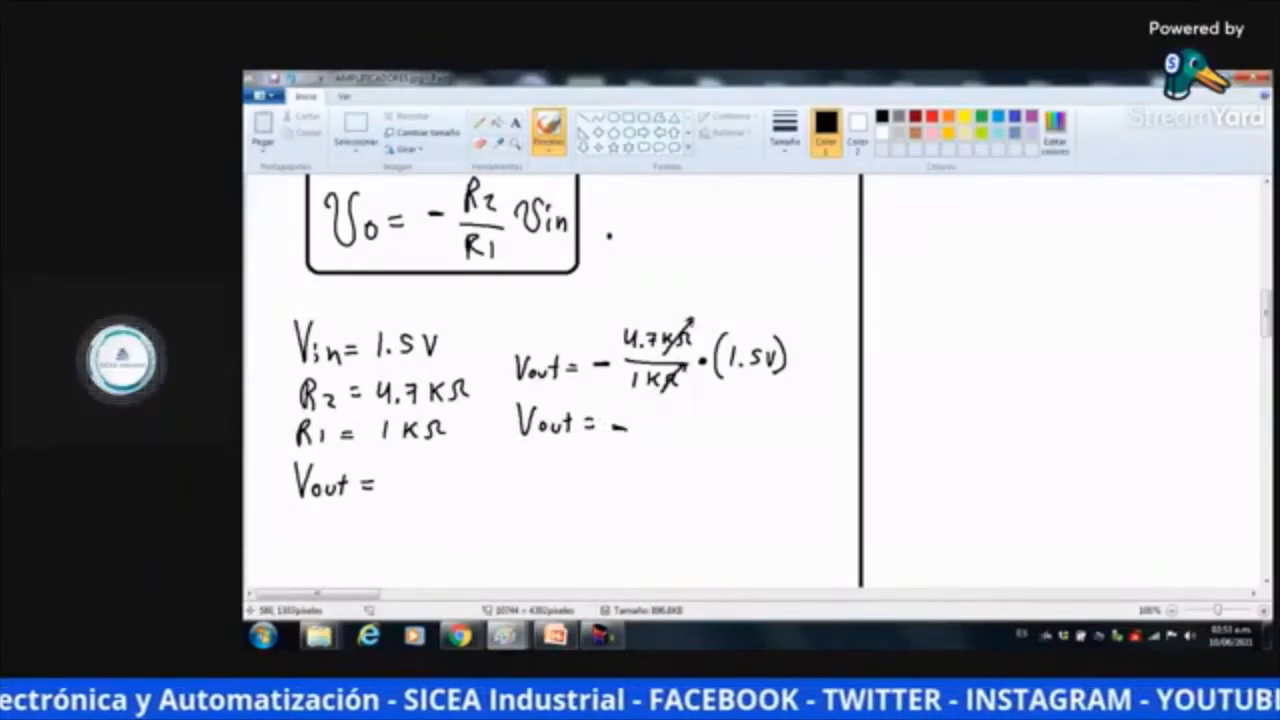
pyautogui.moveTo(648, 405)
pyautogui.mouseDown()
pyautogui.moveTo(645, 443)
pyautogui.moveTo(684, 418)
pyautogui.moveTo(676, 435)
pyautogui.moveTo(688, 444)
pyautogui.mouseUp()
pyautogui.moveTo(715, 402)
pyautogui.mouseDown()
pyautogui.moveTo(708, 441)
pyautogui.moveTo(766, 413)
pyautogui.mouseUp()
pyautogui.moveTo(768, 402); pyautogui.dragTo(772, 436)
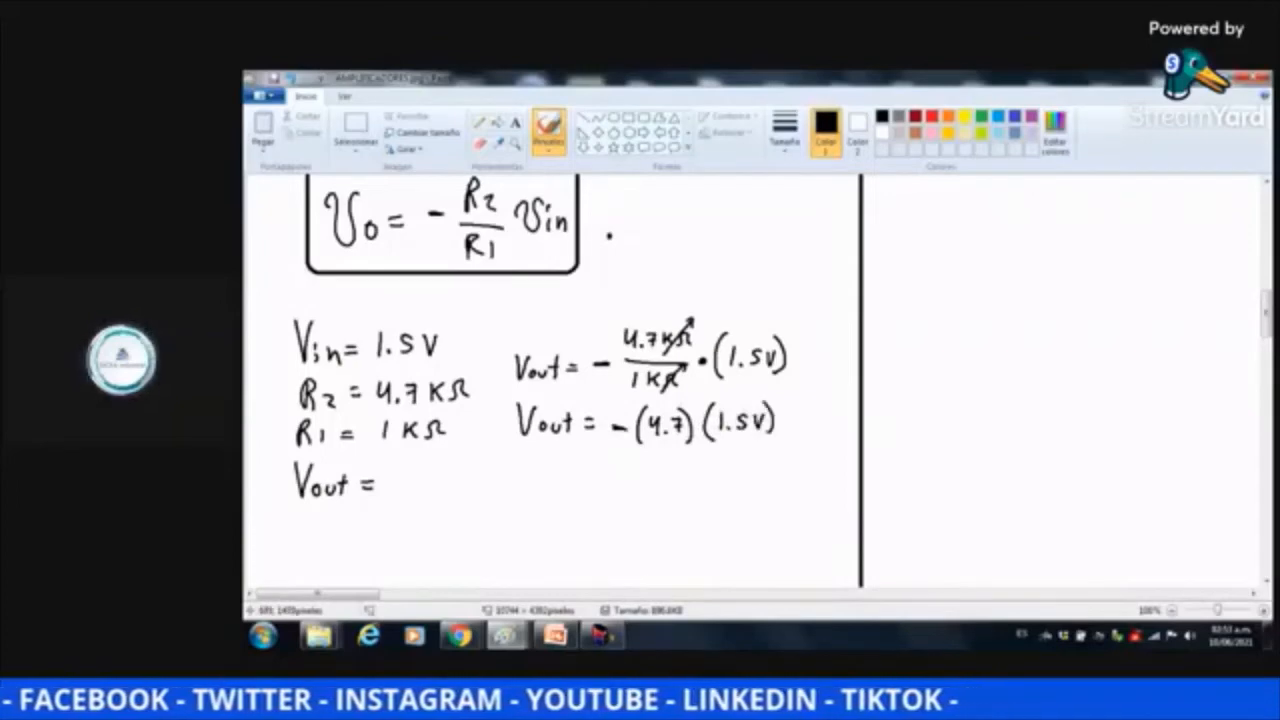
# Handwrite the result Vout = -7.05 V below the simplified product and underline it with a closing flourish
pyautogui.moveTo(531, 465)
pyautogui.mouseDown()
pyautogui.moveTo(539, 494)
pyautogui.moveTo(547, 464)
pyautogui.mouseUp()
pyautogui.moveTo(558, 481); pyautogui.dragTo(592, 478)
pyautogui.moveTo(585, 465)
pyautogui.mouseDown()
pyautogui.moveTo(587, 492)
pyautogui.moveTo(622, 488)
pyautogui.mouseUp()
pyautogui.moveTo(609, 479); pyautogui.dragTo(622, 478)
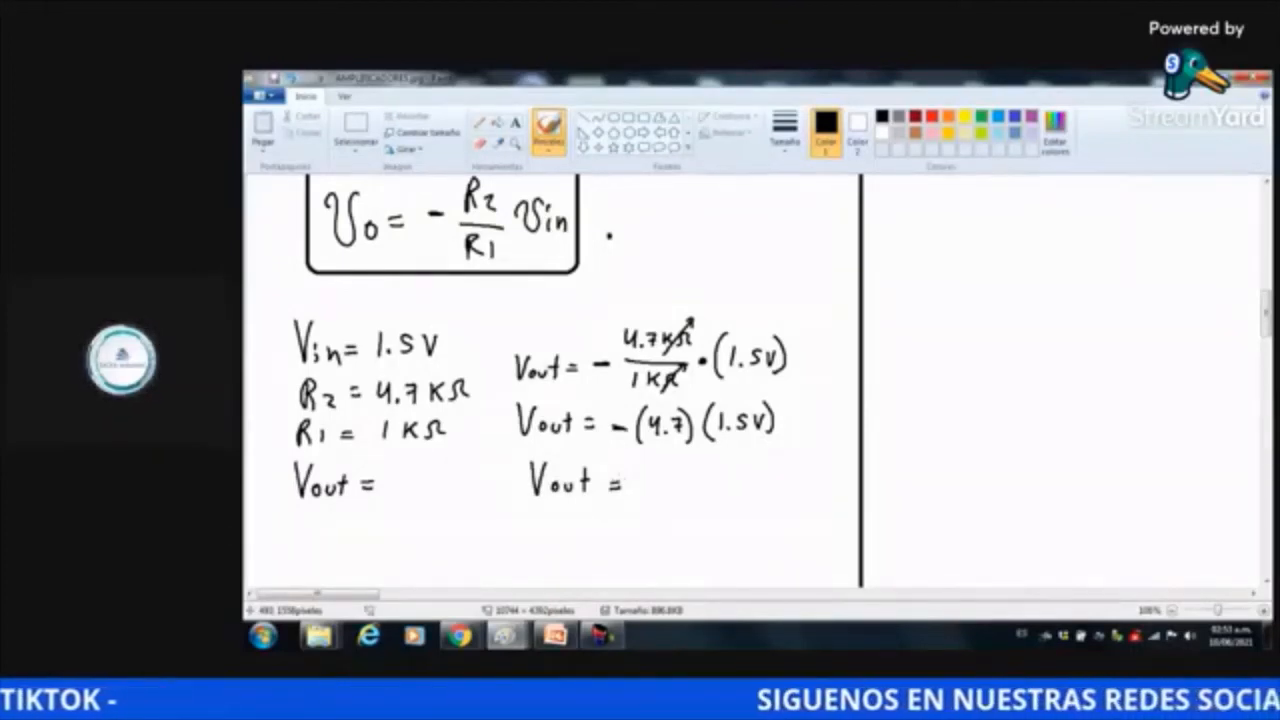
pyautogui.moveTo(641, 474); pyautogui.dragTo(649, 496)
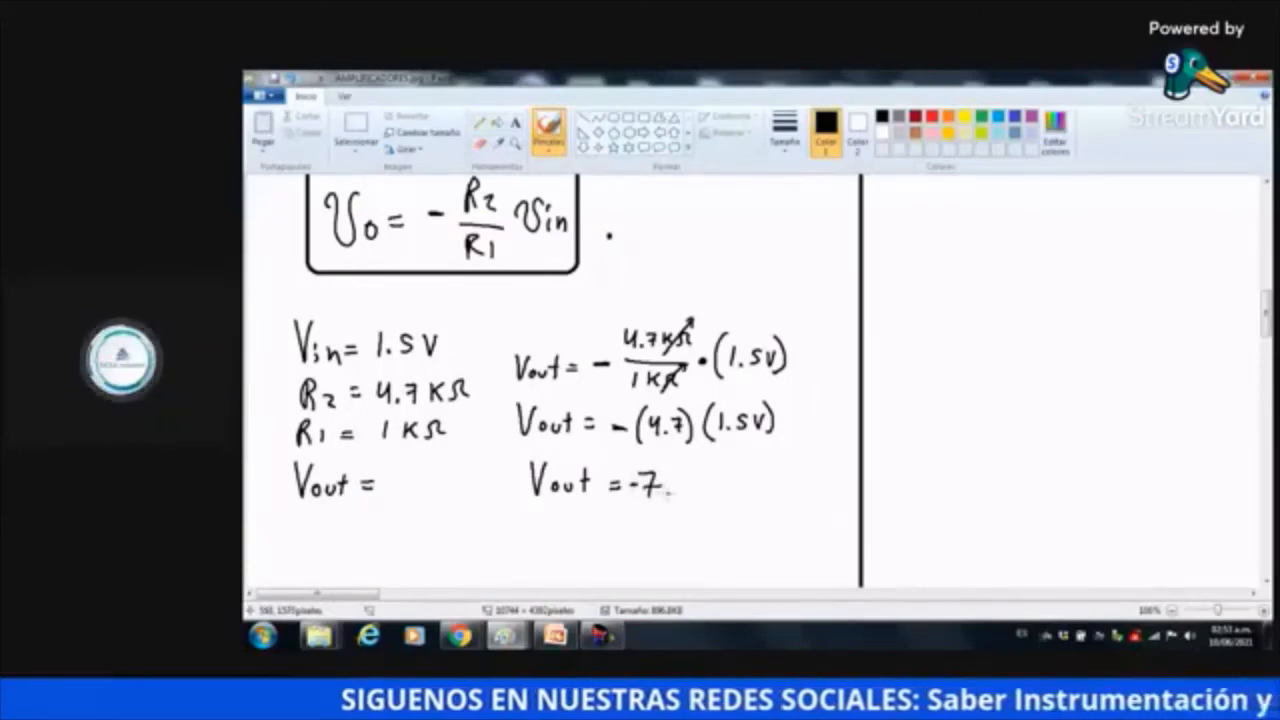
pyautogui.moveTo(686, 477)
pyautogui.mouseDown()
pyautogui.moveTo(697, 495)
pyautogui.moveTo(728, 471)
pyautogui.mouseUp()
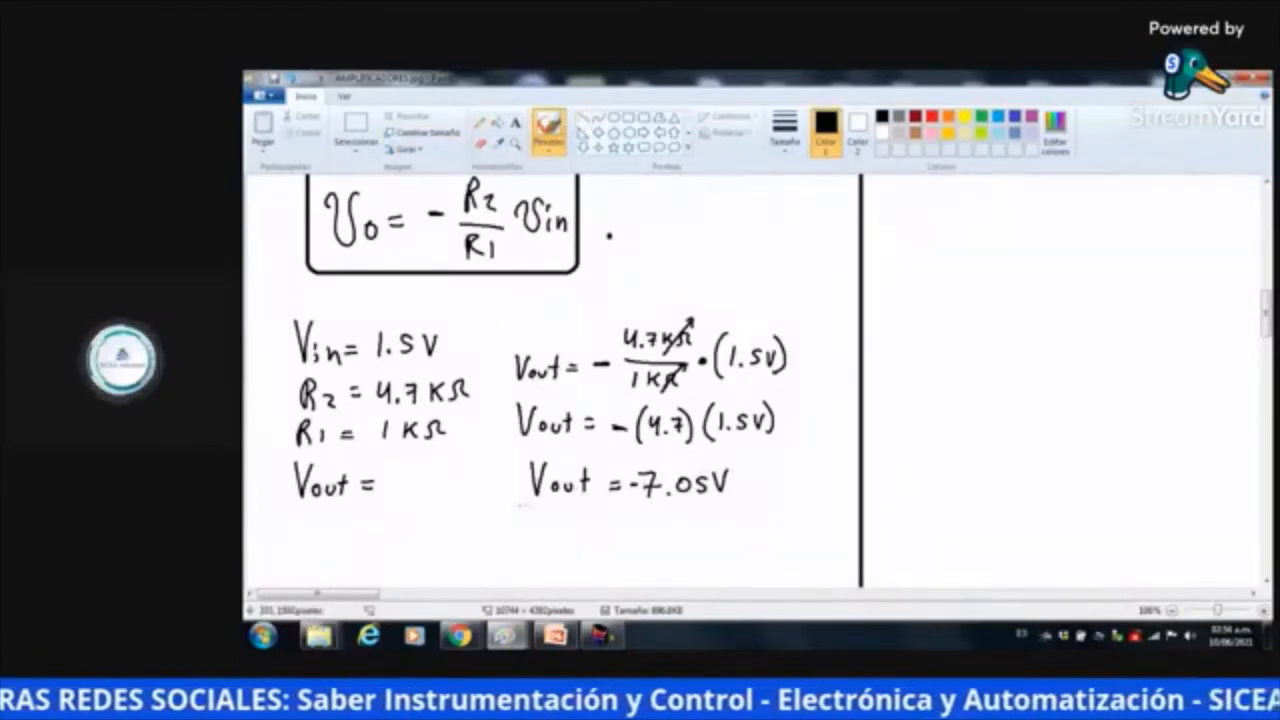
pyautogui.moveTo(508, 505)
pyautogui.mouseDown()
pyautogui.moveTo(738, 512)
pyautogui.moveTo(748, 470)
pyautogui.moveTo(746, 538)
pyautogui.mouseUp()
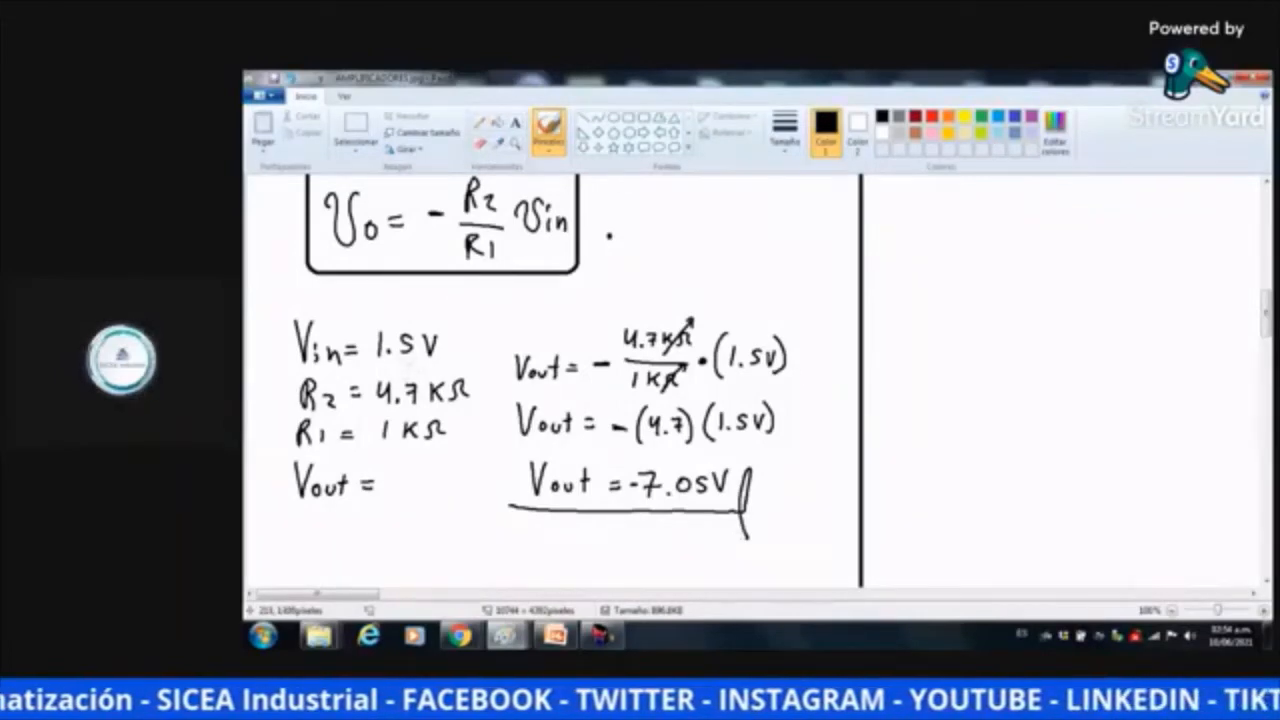
# Handwrite the boxed labels CD and CA beside the boxed output formula
pyautogui.moveTo(661, 231)
pyautogui.mouseDown()
pyautogui.moveTo(718, 258)
pyautogui.moveTo(652, 212)
pyautogui.mouseUp()
pyautogui.moveTo(786, 234)
pyautogui.mouseDown()
pyautogui.moveTo(786, 253)
pyautogui.moveTo(804, 246)
pyautogui.moveTo(812, 266)
pyautogui.moveTo(826, 222)
pyautogui.moveTo(755, 219)
pyautogui.mouseUp()
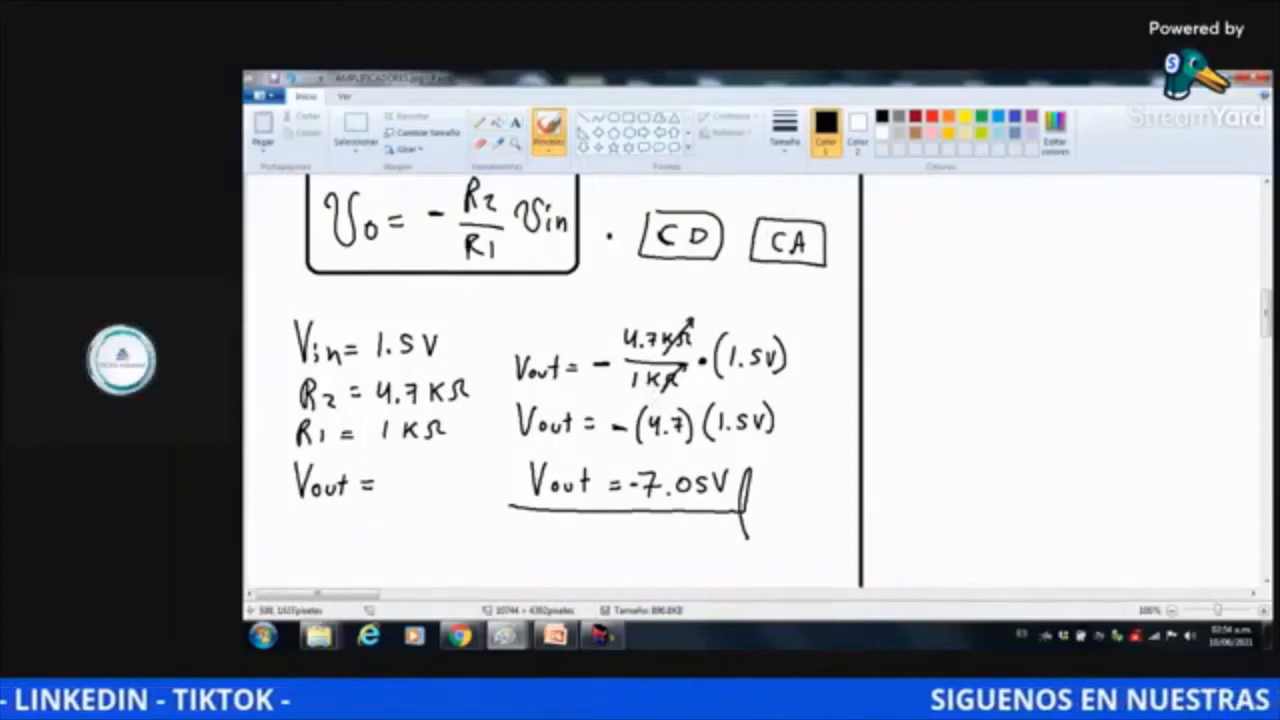
# Switch to Livewire, place two resistors beside the op-amp, and try moving the -24V supply terminal closer to it
pyautogui.click(606, 630)
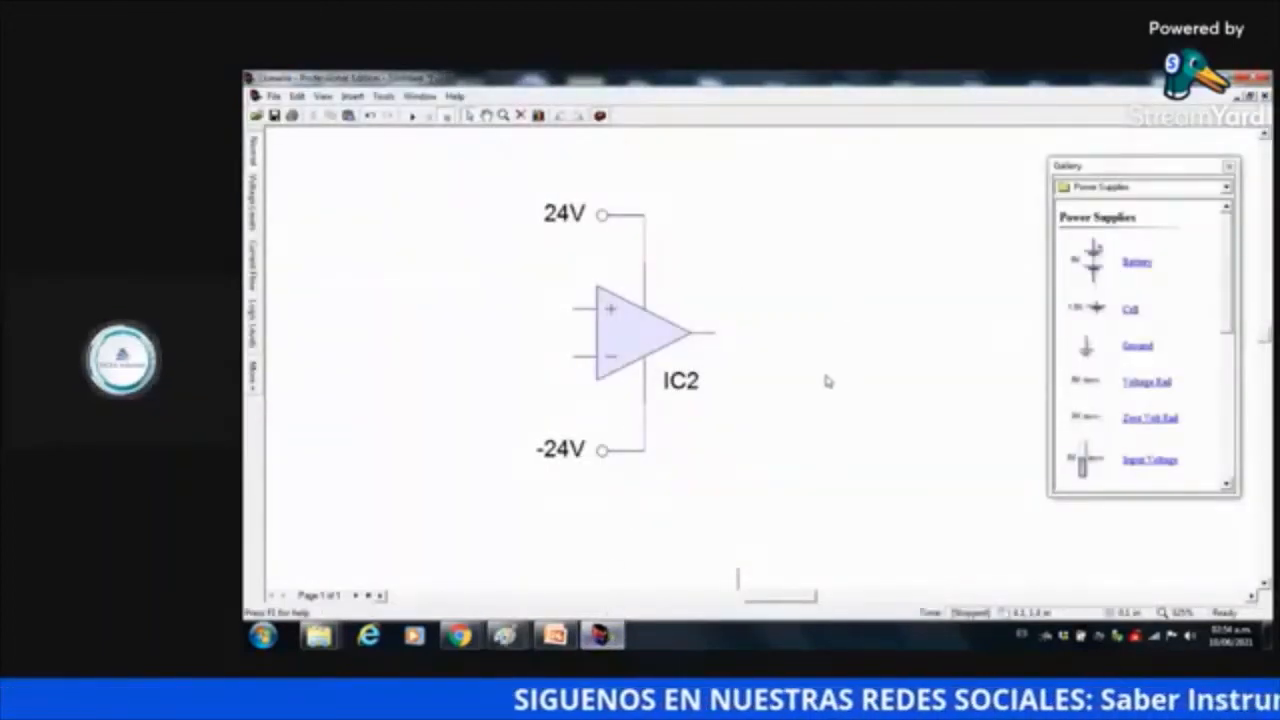
pyautogui.click(1228, 187)
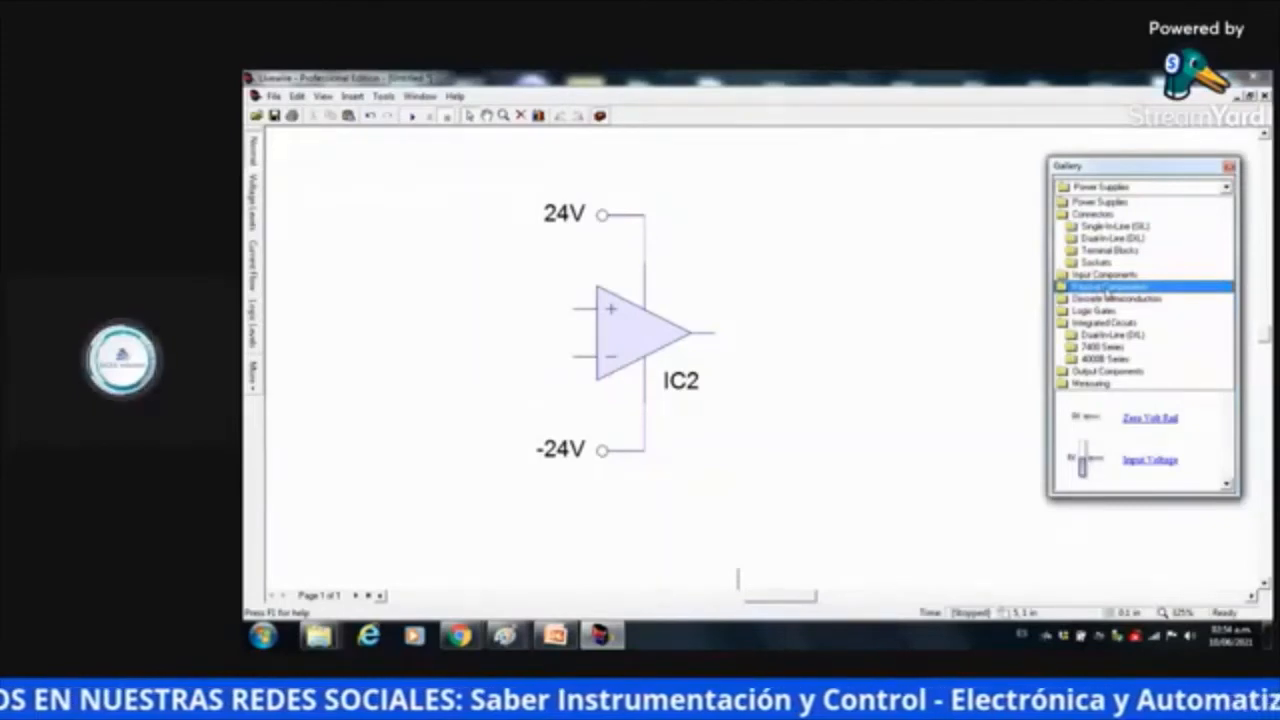
pyautogui.click(1108, 288)
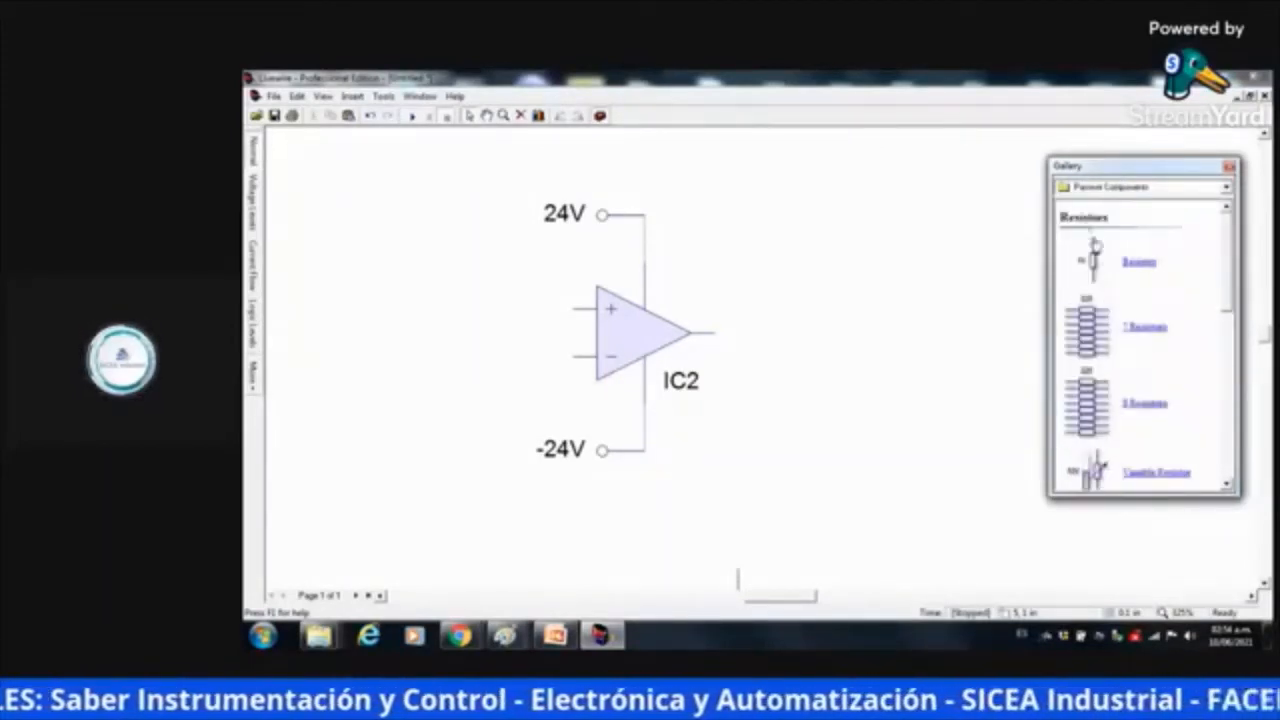
pyautogui.moveTo(1100, 276); pyautogui.dragTo(409, 264)
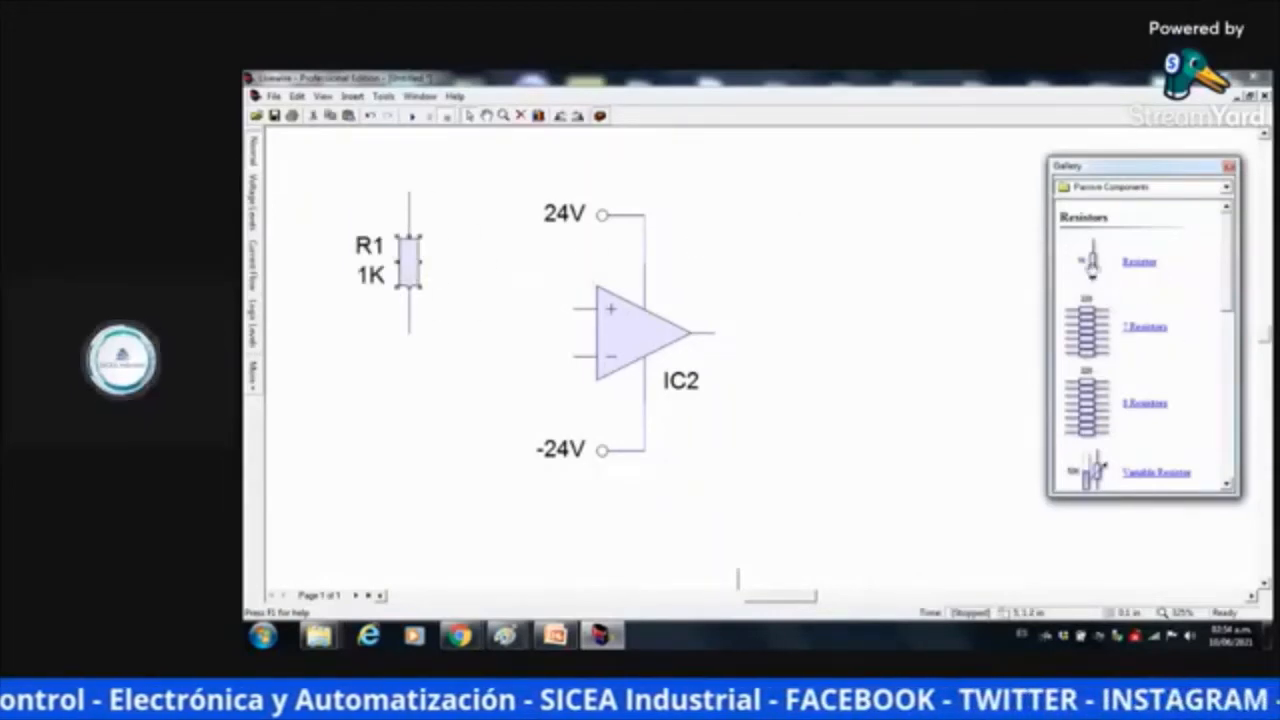
pyautogui.moveTo(1093, 262); pyautogui.dragTo(483, 263)
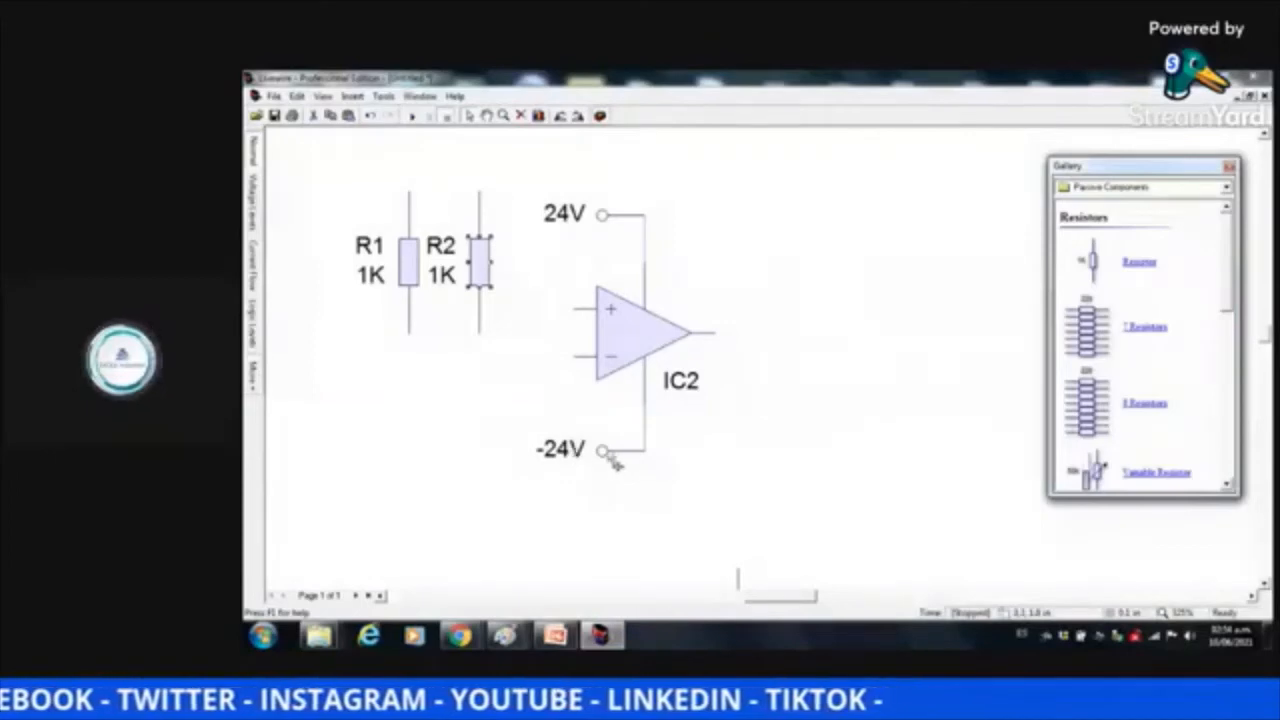
pyautogui.moveTo(612, 454); pyautogui.dragTo(616, 418)
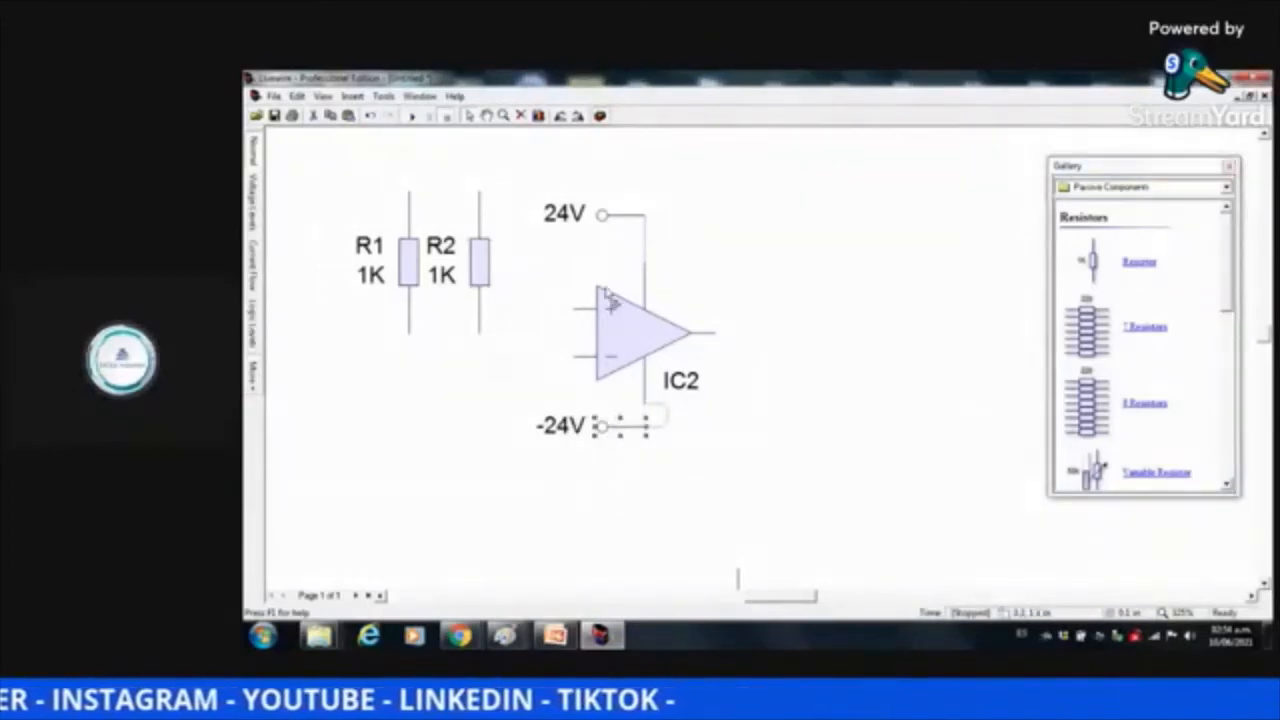
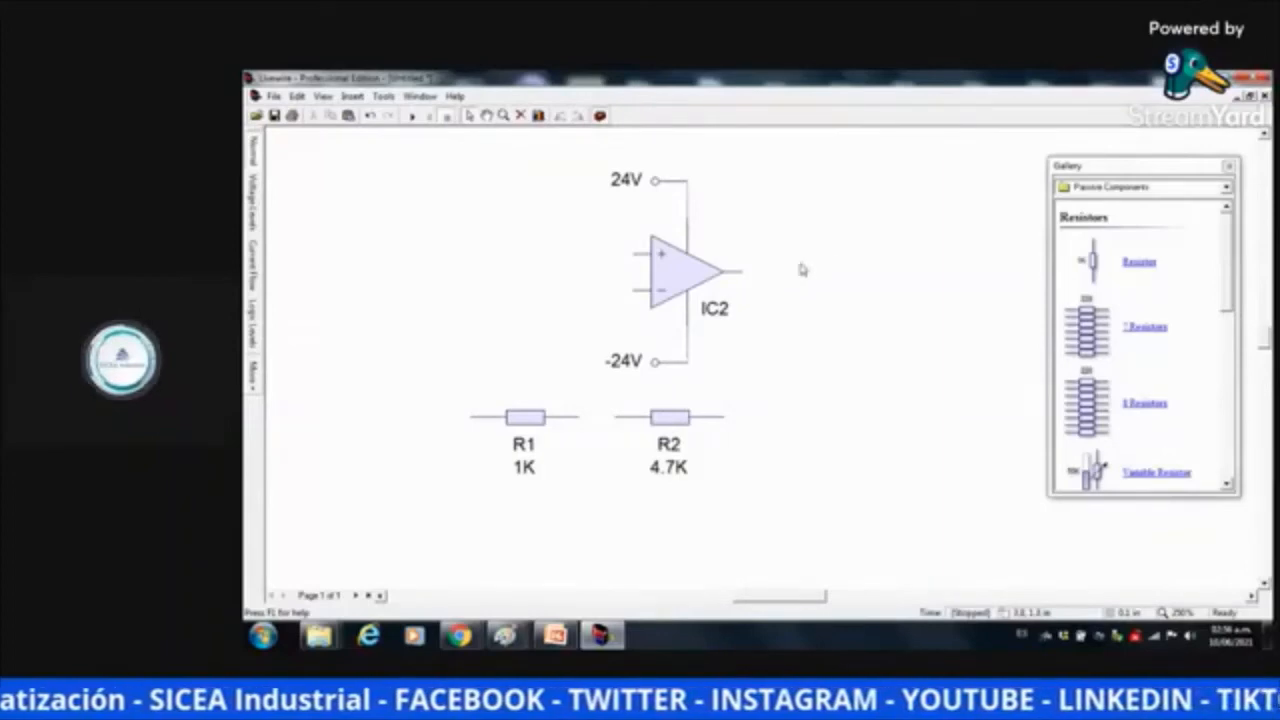
# Place a 1.5V cell from the power supplies beside resistor R1
pyautogui.click(1227, 188)
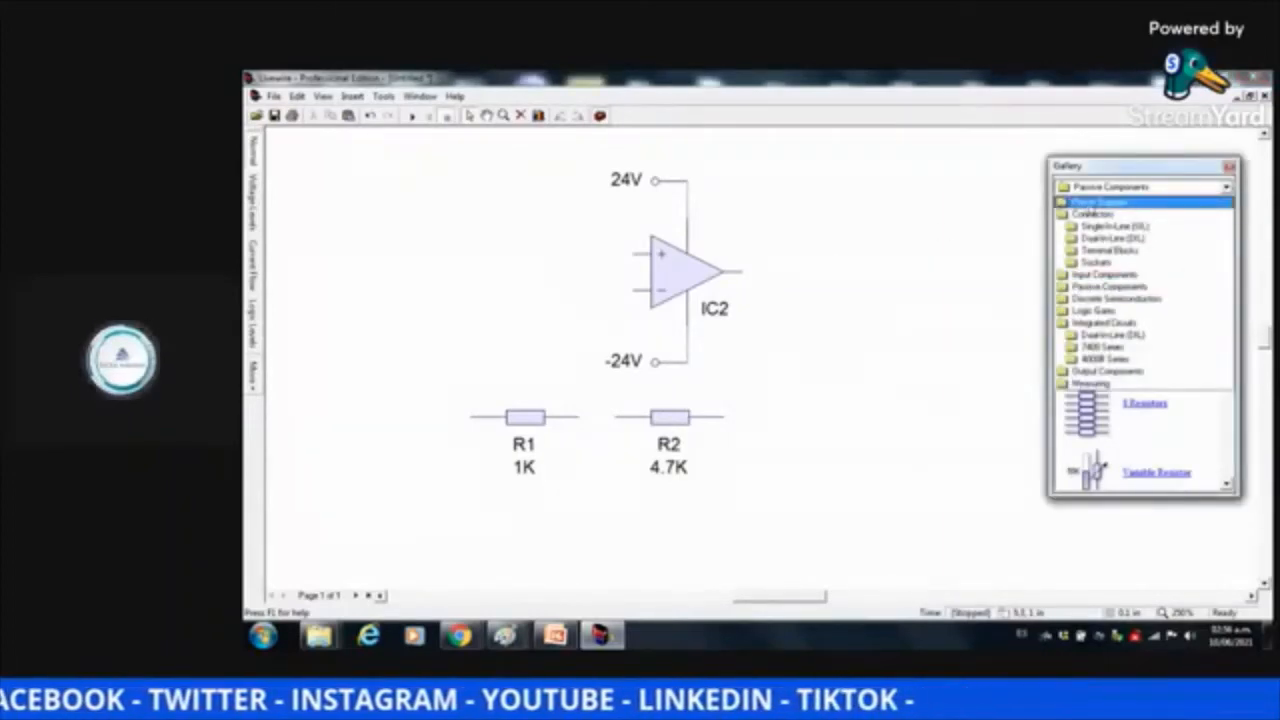
pyautogui.click(1090, 204)
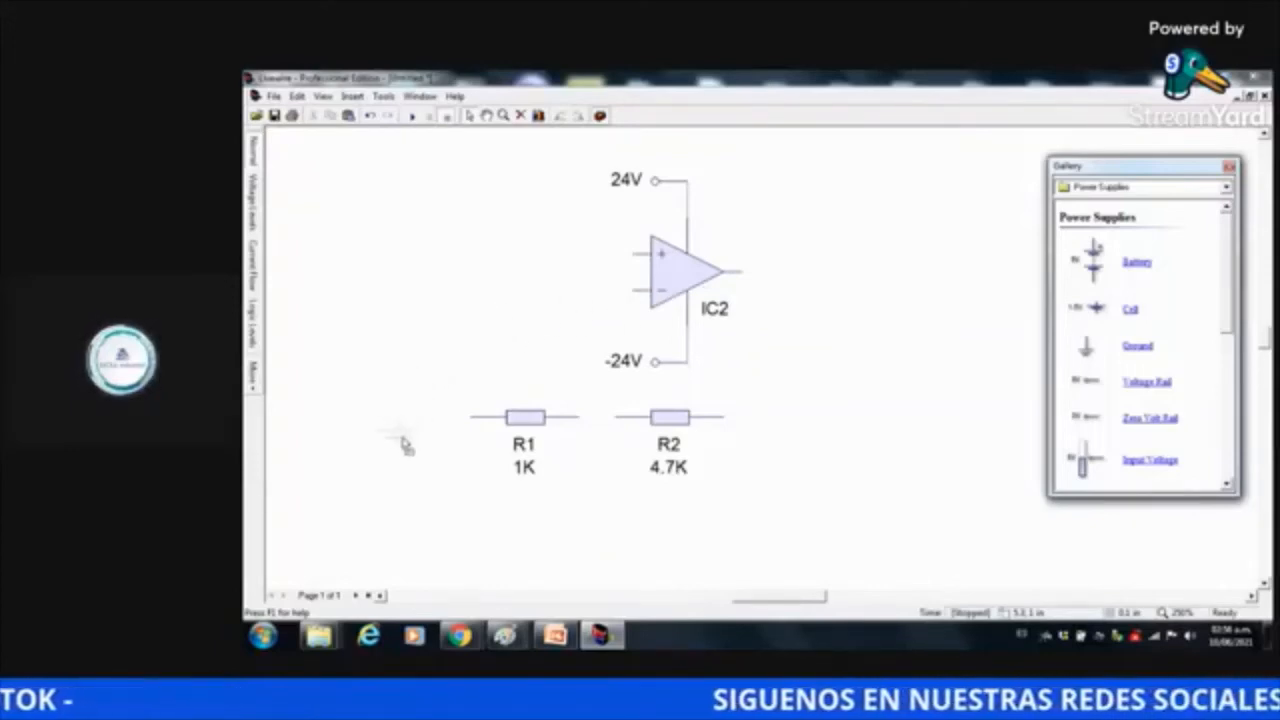
pyautogui.moveTo(413, 455); pyautogui.dragTo(414, 444)
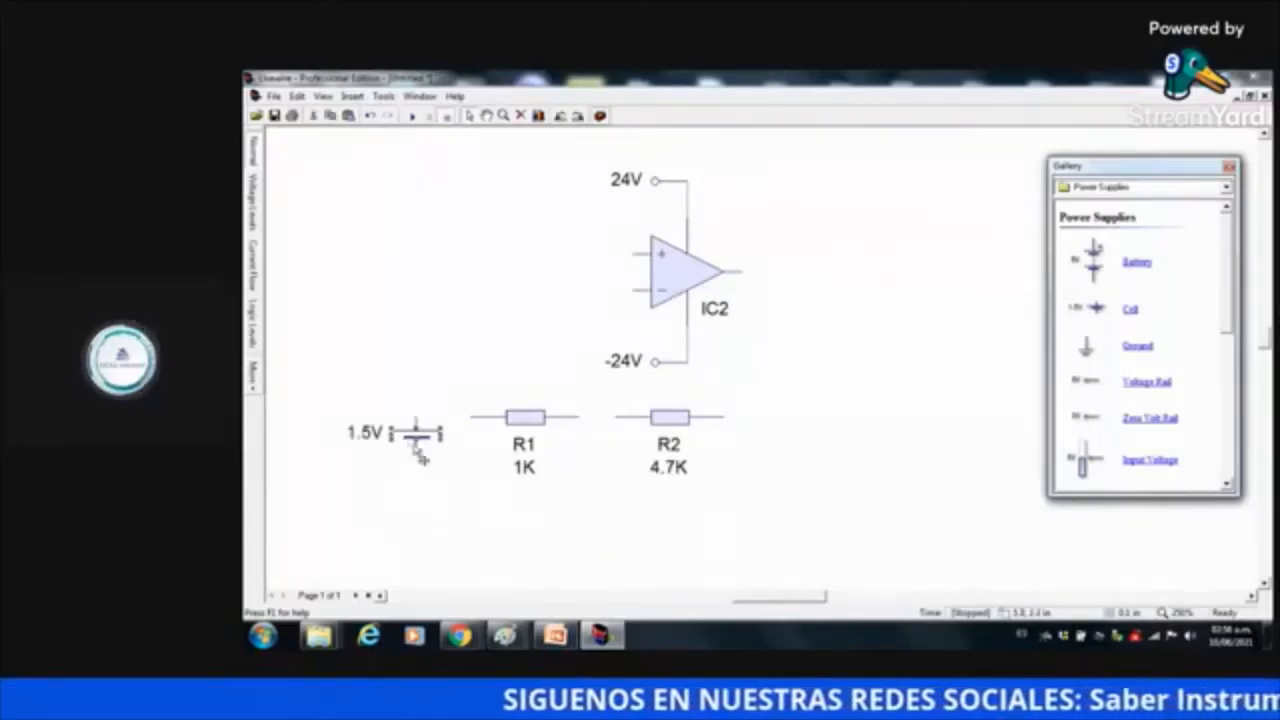
pyautogui.click(411, 403)
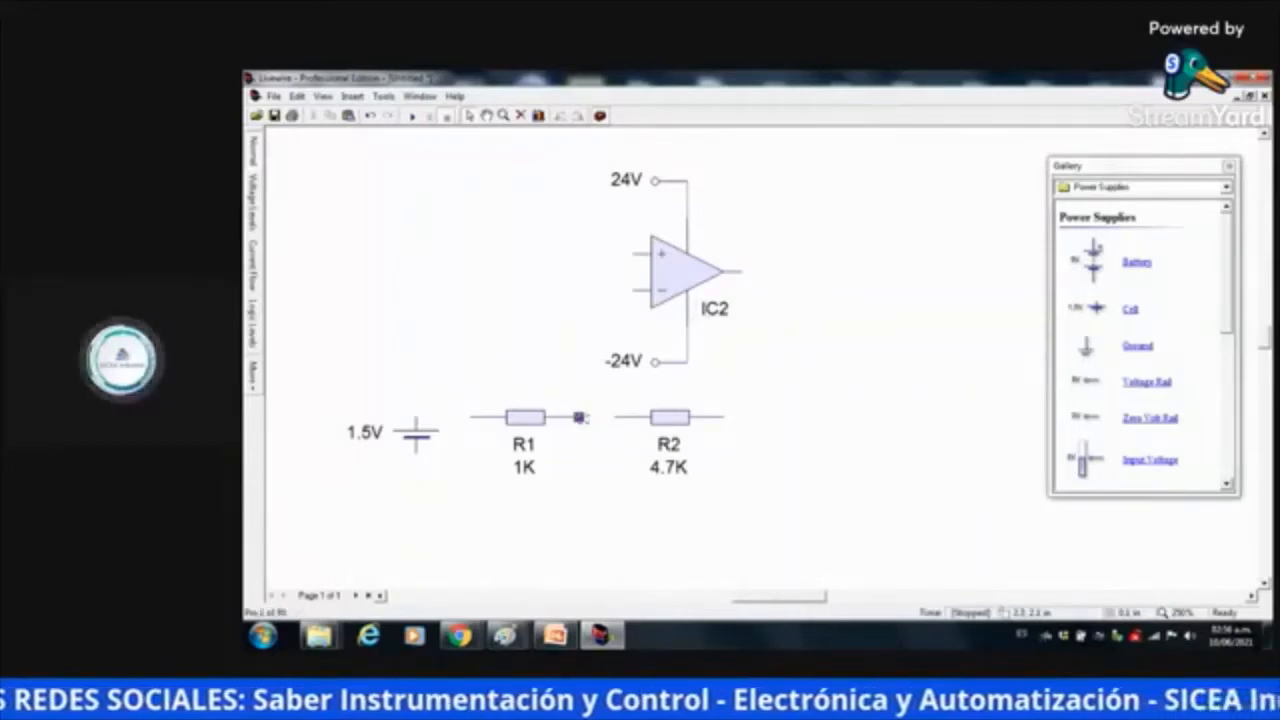
# Wire R1 in series with R2 and connect the cell's positive terminal to the free end of R1
pyautogui.moveTo(578, 417); pyautogui.dragTo(616, 417)
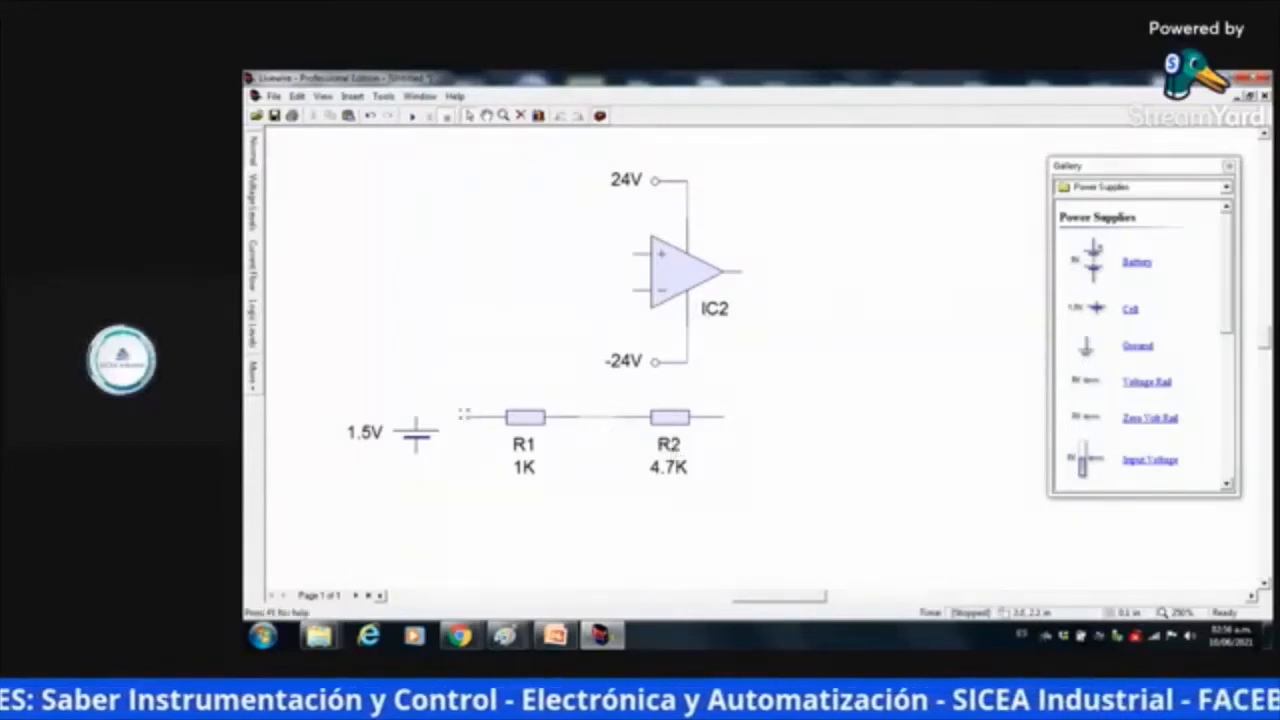
pyautogui.moveTo(463, 413); pyautogui.dragTo(429, 454)
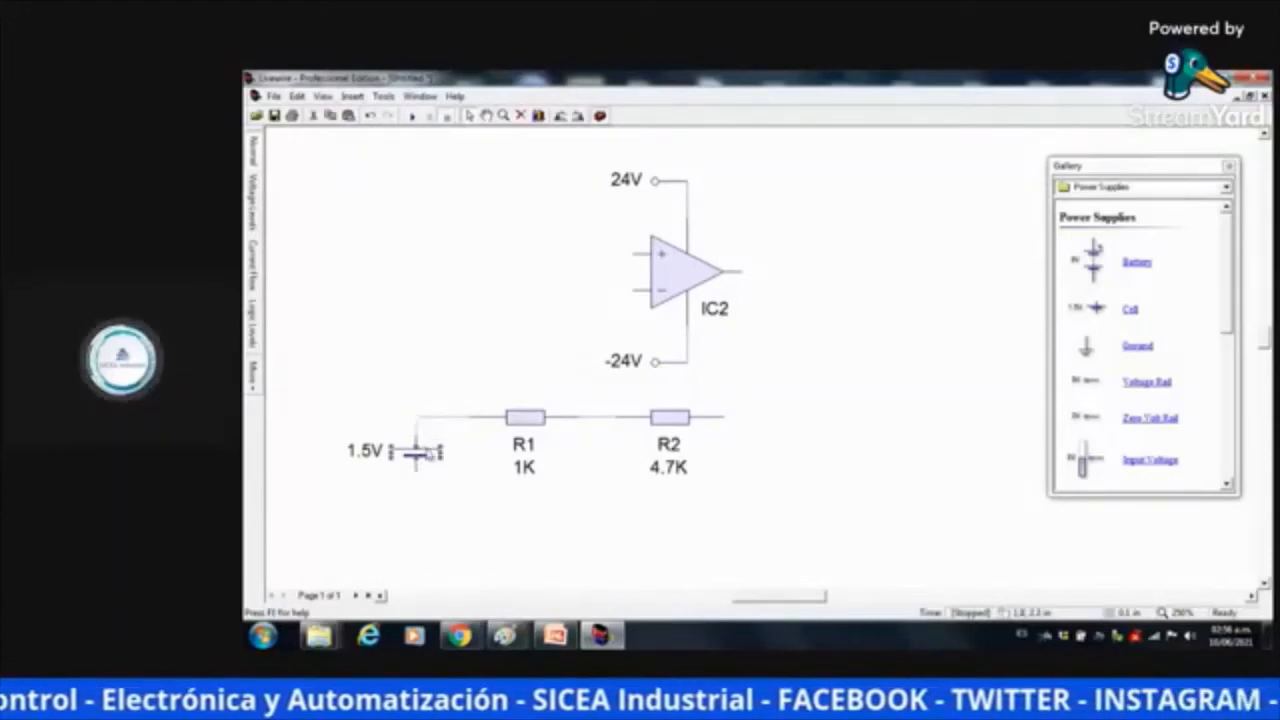
pyautogui.click(414, 409)
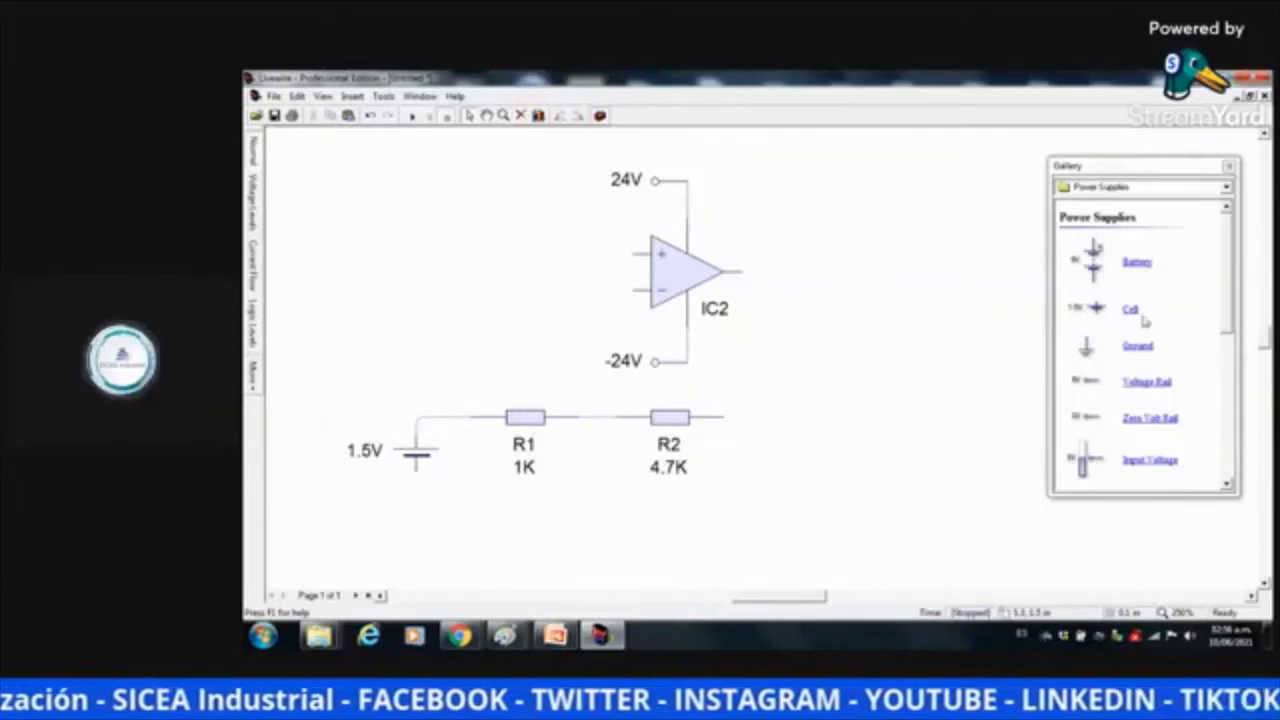
# Place one ground symbol below the 1.5V cell and another beside the op-amp's inputs
pyautogui.moveTo(1090, 355); pyautogui.dragTo(420, 532)
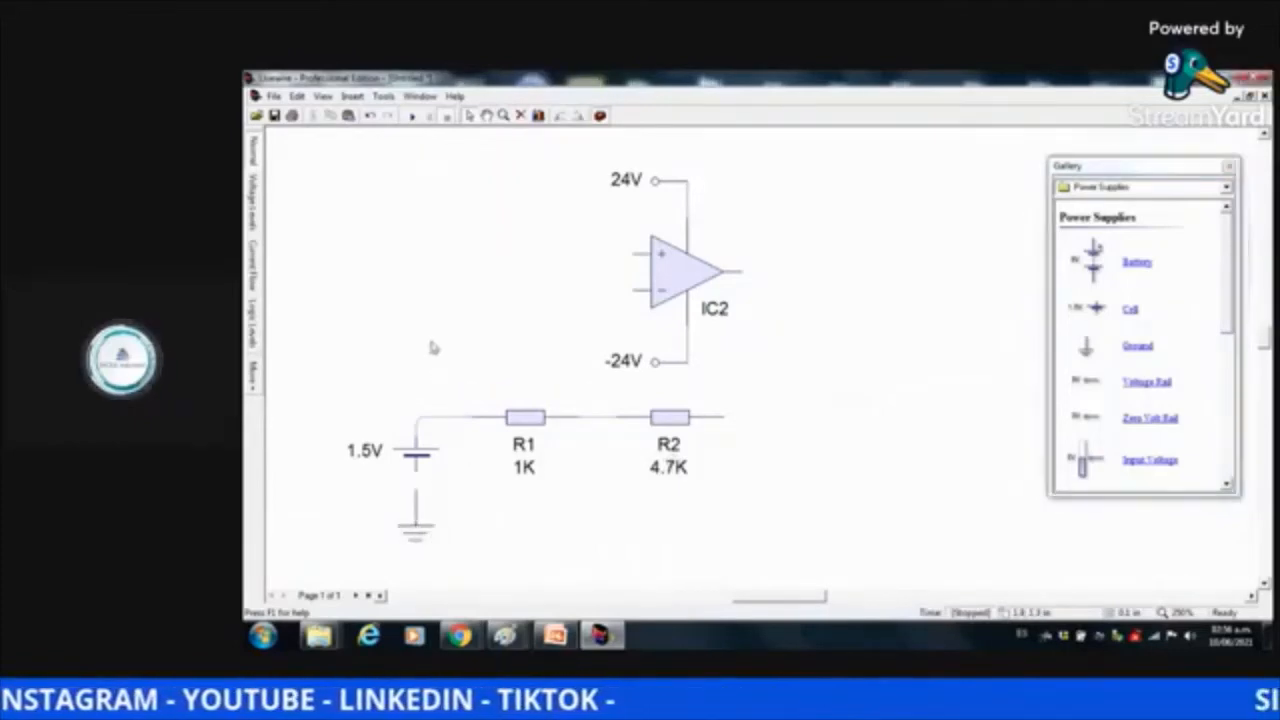
pyautogui.click(420, 527)
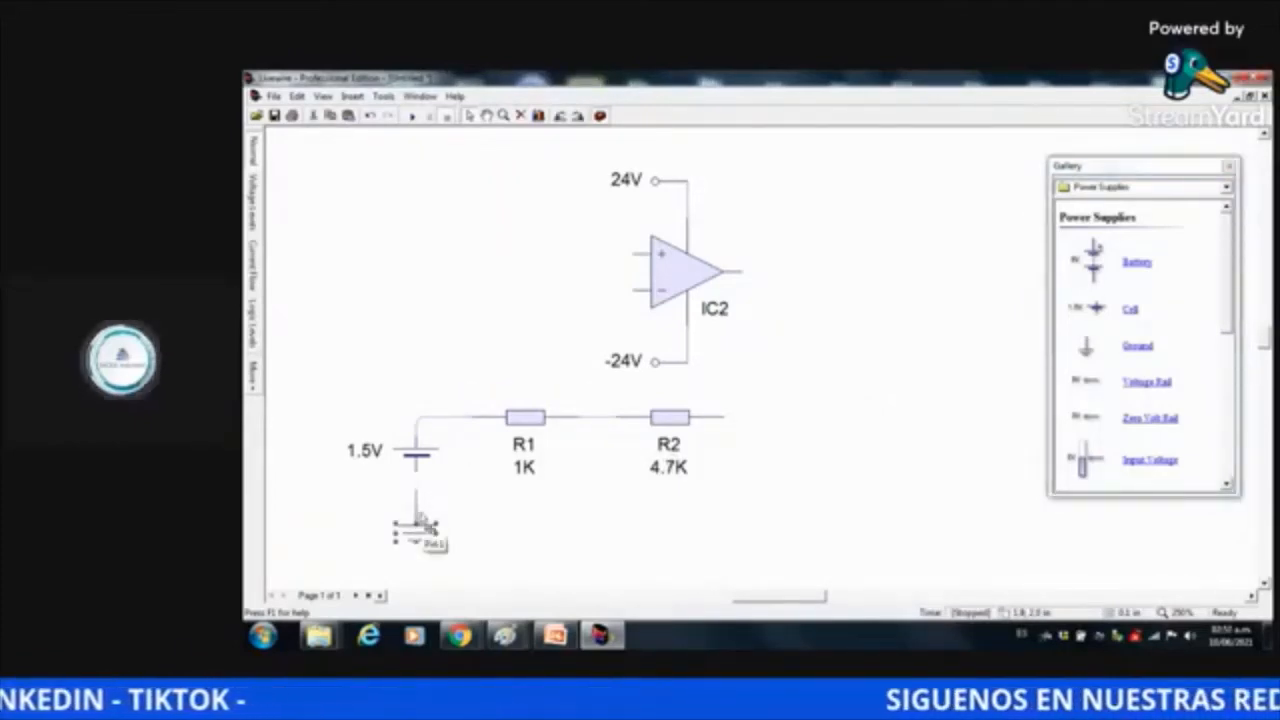
pyautogui.click(552, 310)
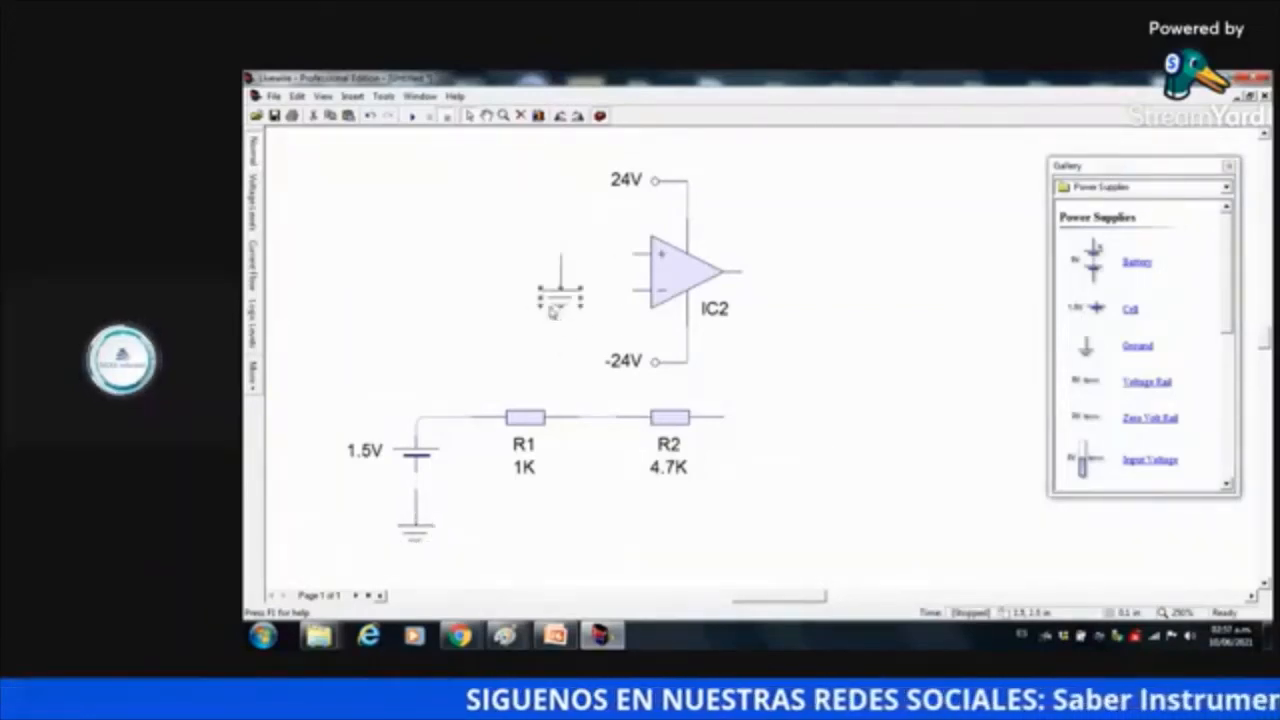
pyautogui.click(588, 250)
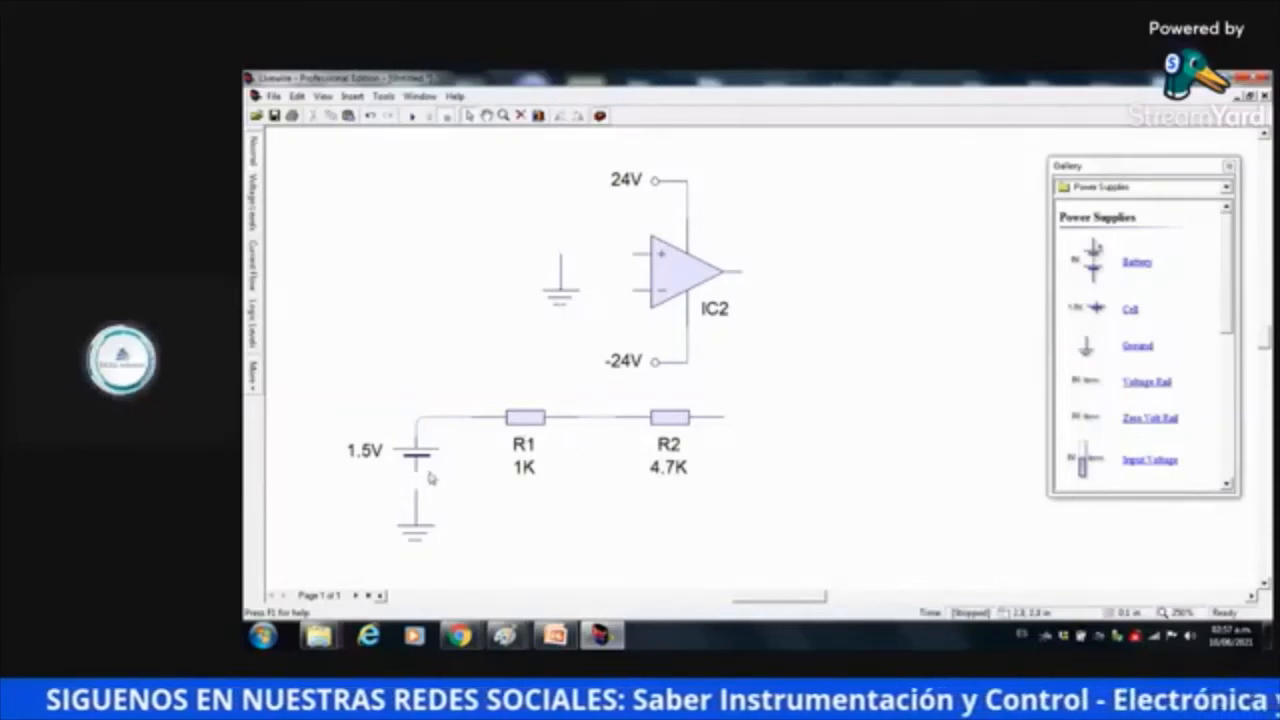
# Wire the cell and the non-inverting input to their grounds, the inverting input to the R1–R2 node, and the op-amp output to R2
pyautogui.moveTo(416, 468); pyautogui.dragTo(416, 496)
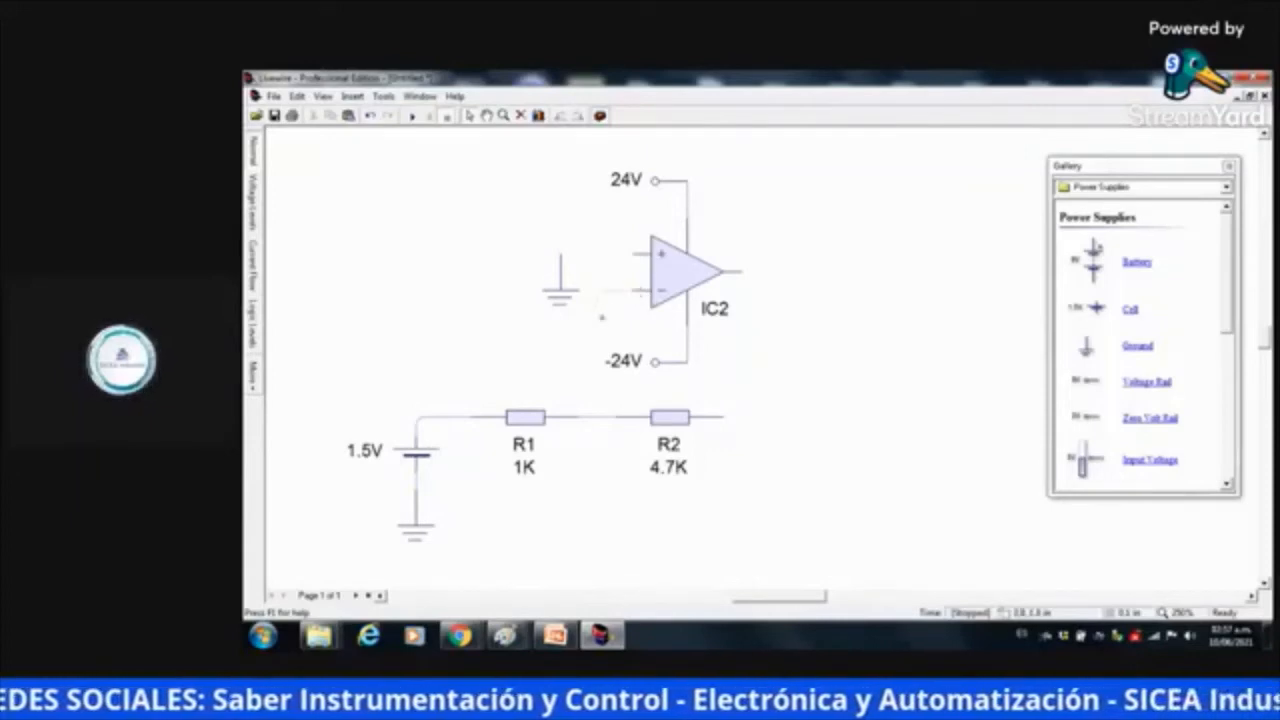
pyautogui.moveTo(598, 367); pyautogui.dragTo(597, 416)
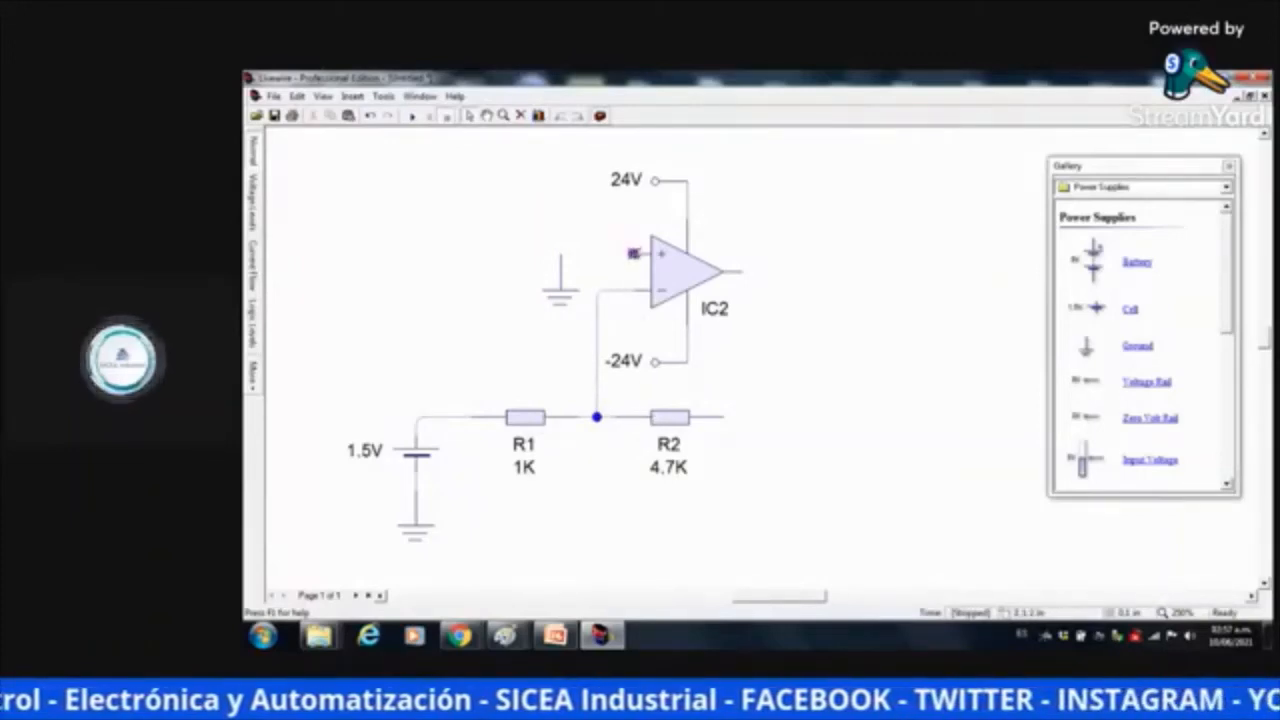
pyautogui.moveTo(573, 254); pyautogui.dragTo(560, 253)
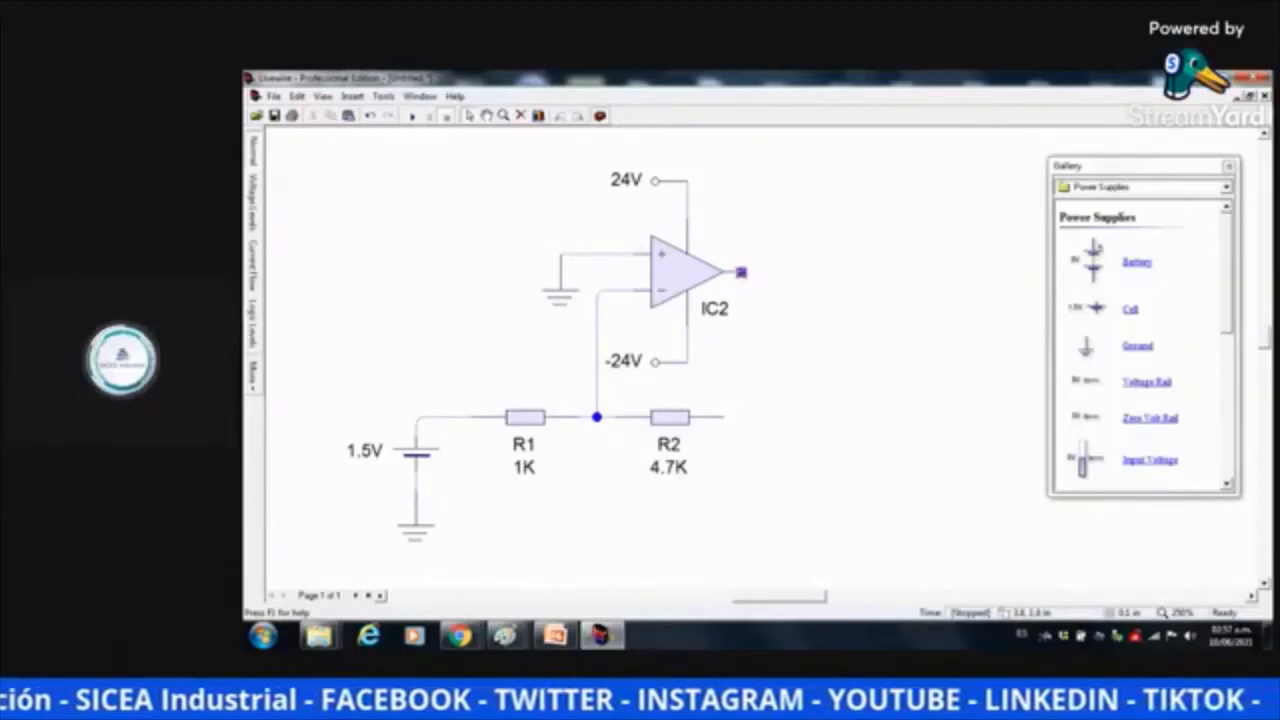
pyautogui.moveTo(742, 272); pyautogui.dragTo(774, 308)
pyautogui.moveTo(788, 376); pyautogui.dragTo(741, 271)
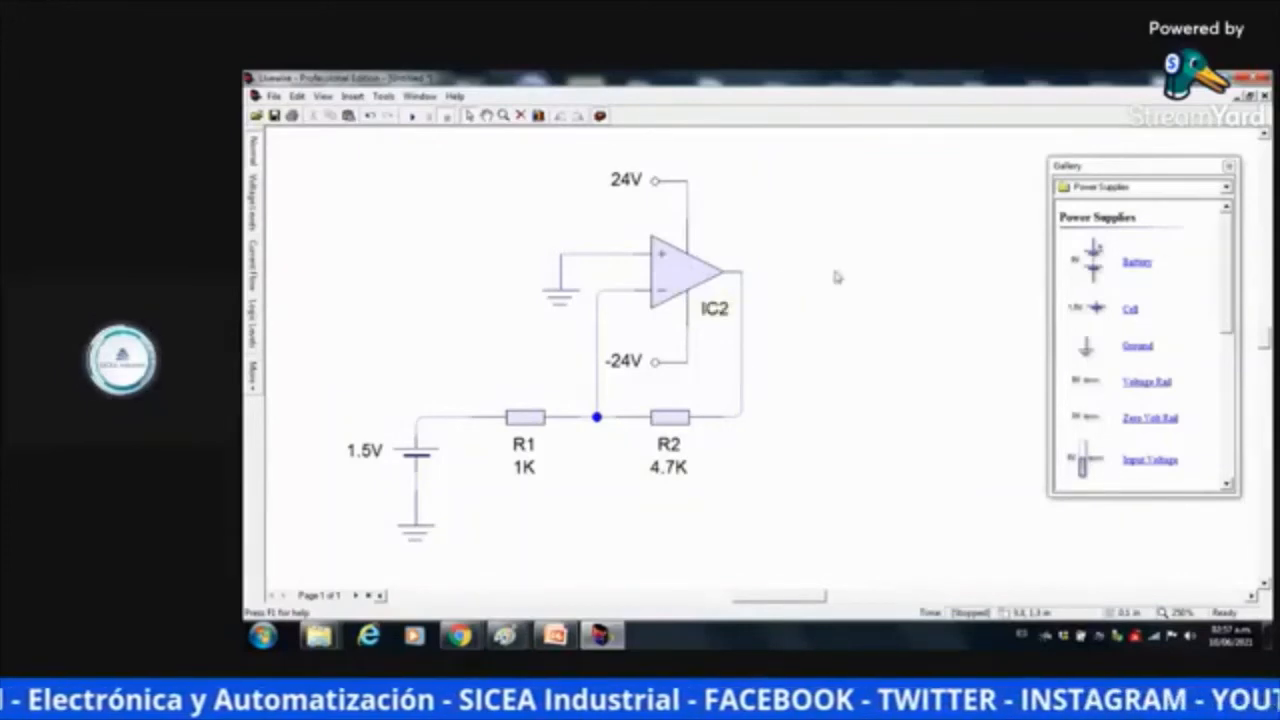
# Add a voltmeter and wire it between the op-amp's output and the cell's ground node
pyautogui.click(1226, 188)
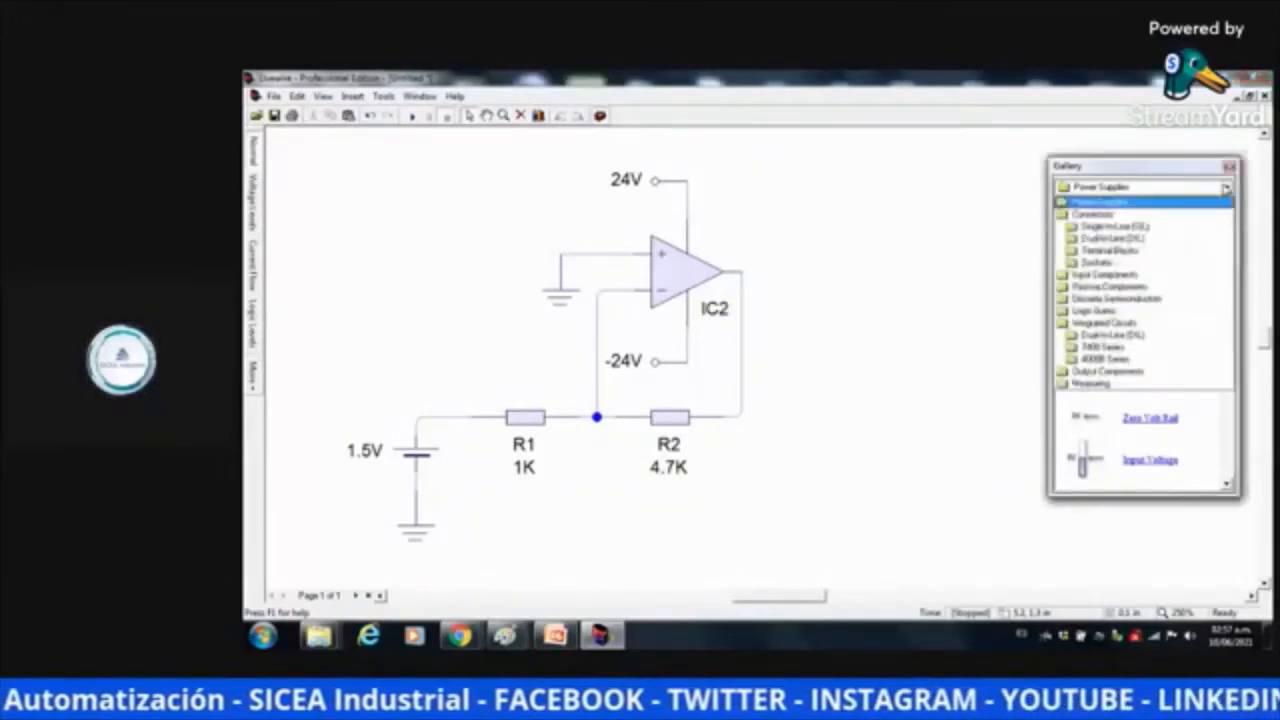
pyautogui.click(1107, 385)
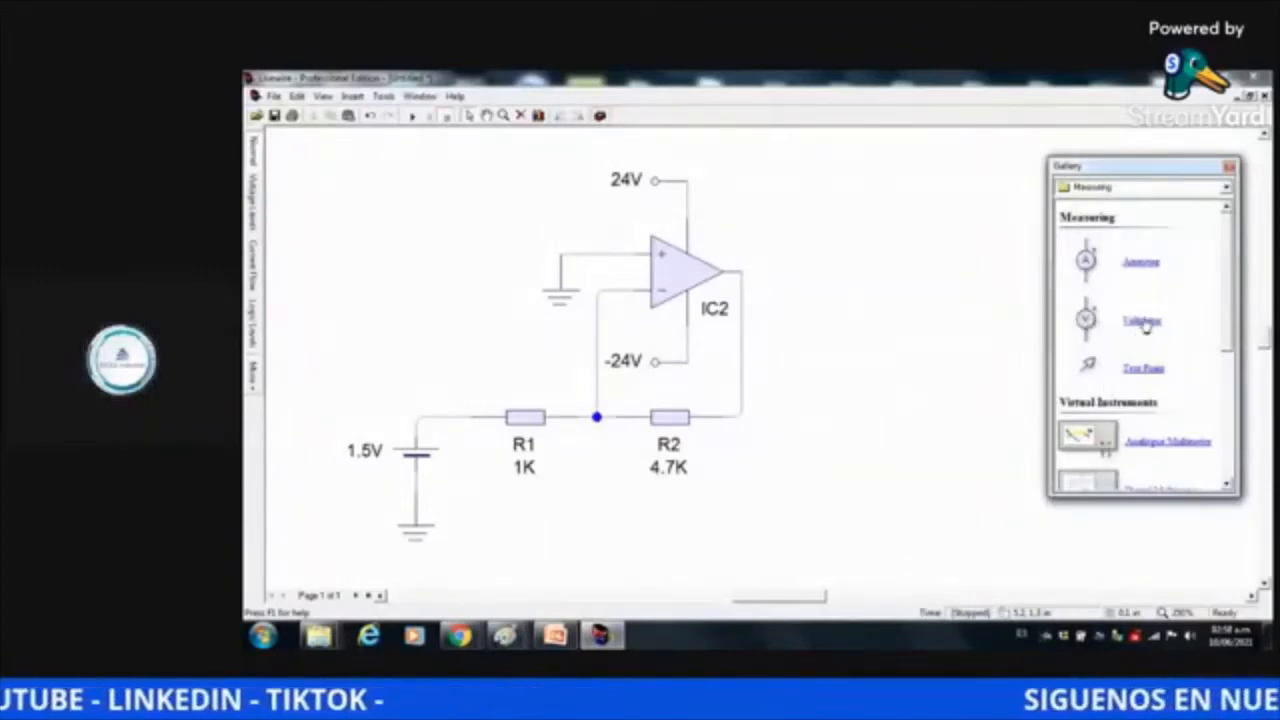
pyautogui.moveTo(1145, 325); pyautogui.dragTo(852, 348)
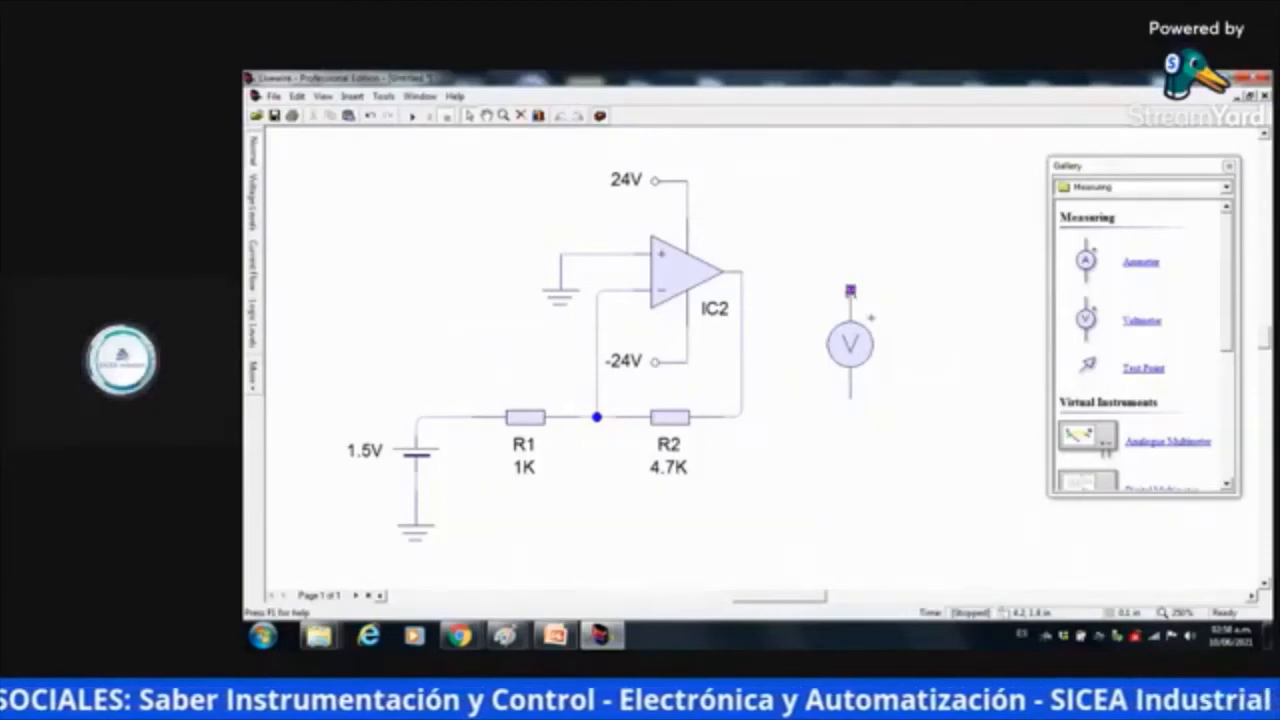
pyautogui.moveTo(850, 291); pyautogui.dragTo(742, 290)
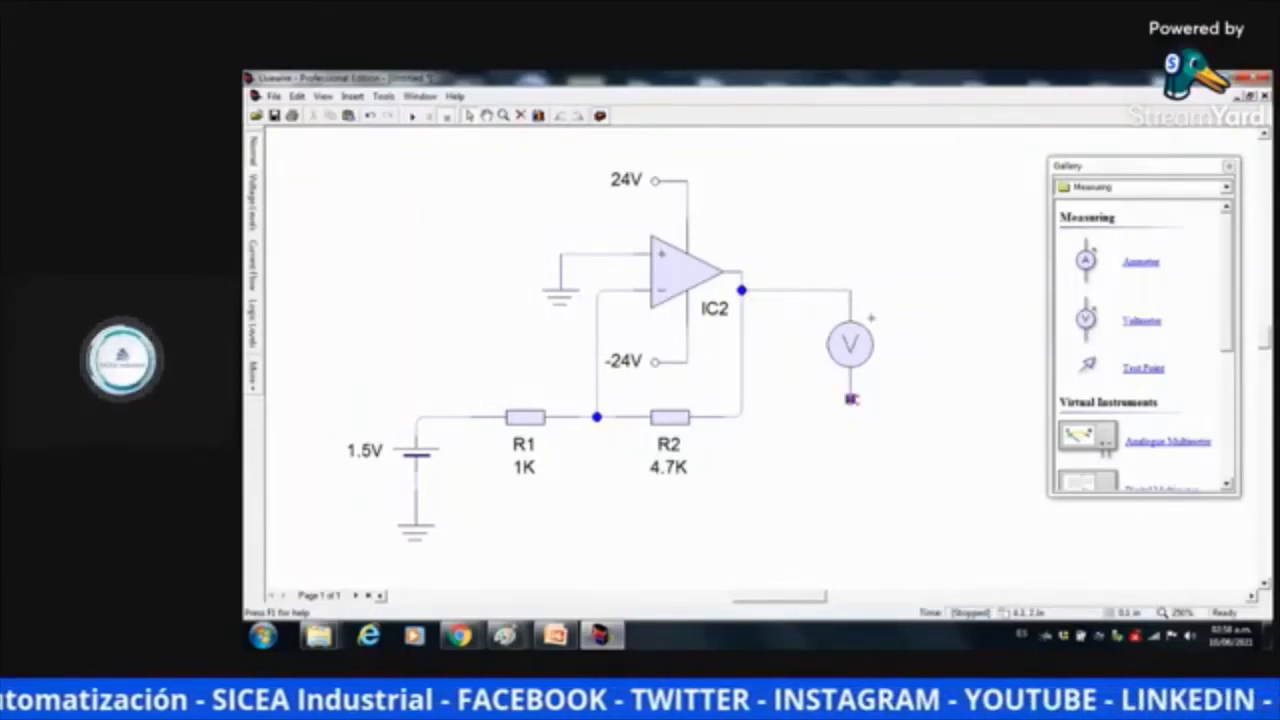
pyautogui.moveTo(851, 399); pyautogui.dragTo(417, 490)
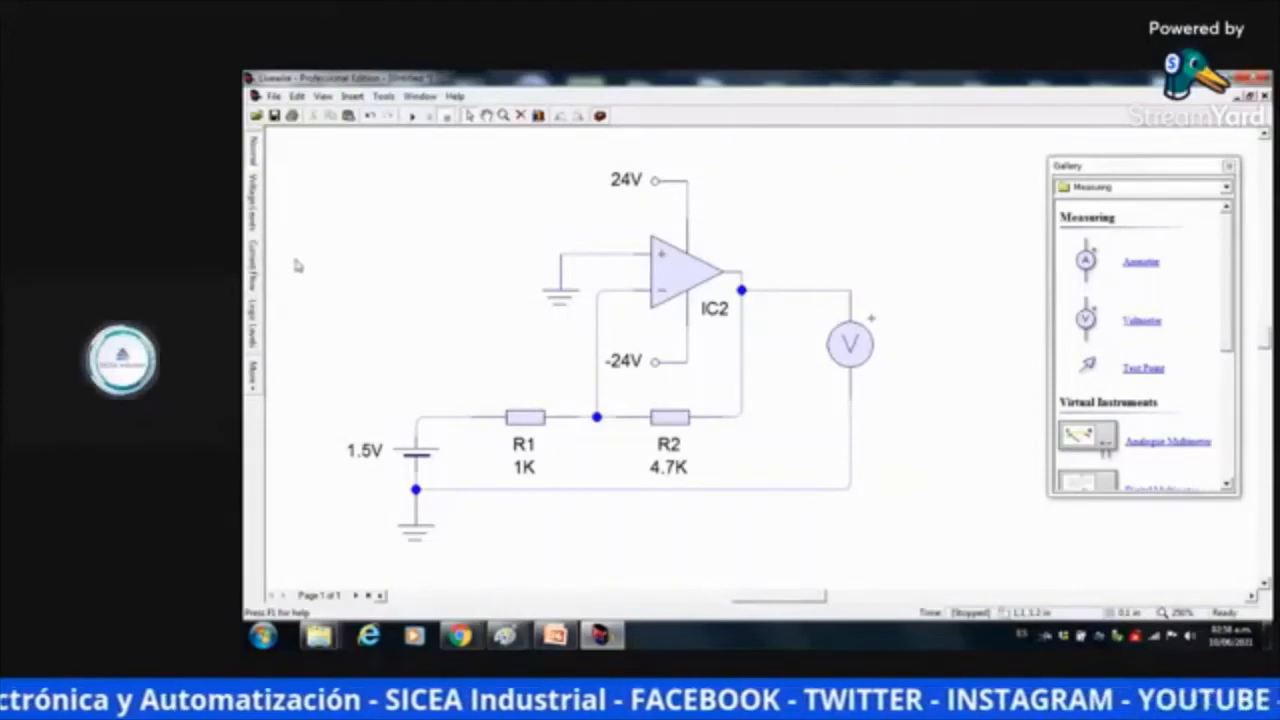
# Switch the circuit to the Current Flow view and run the simulation
pyautogui.click(260, 268)
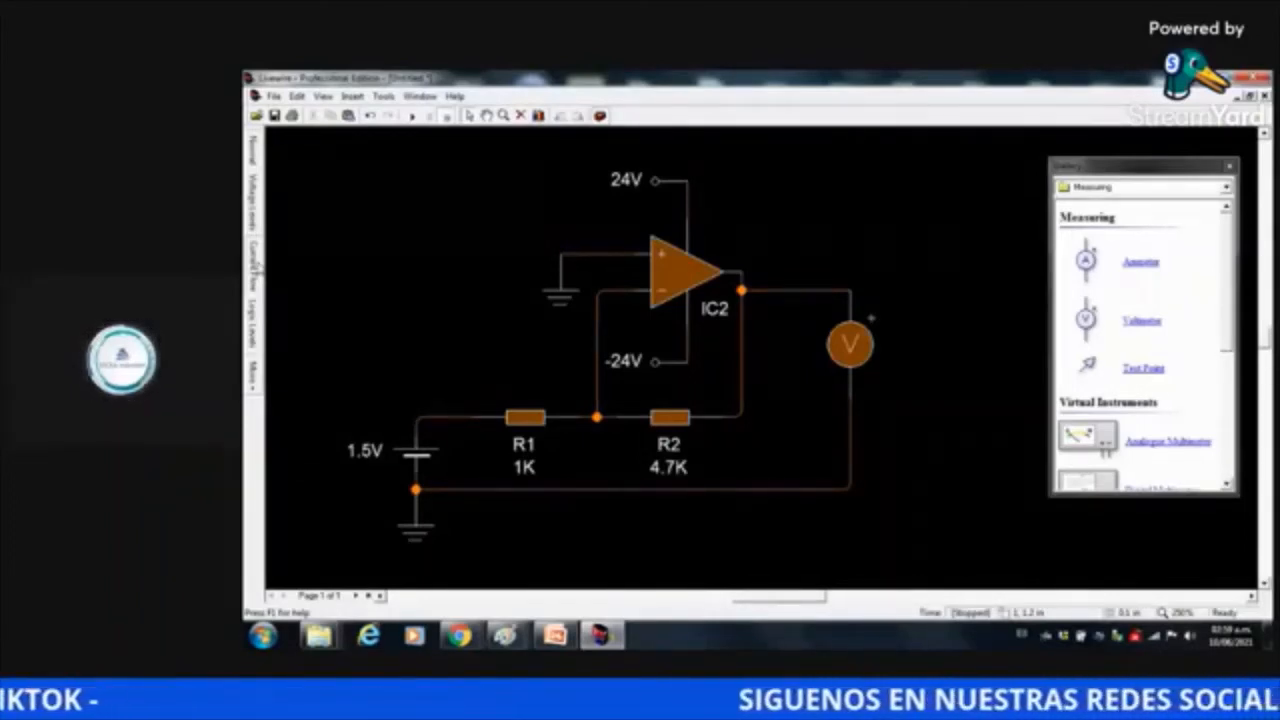
pyautogui.click(326, 96)
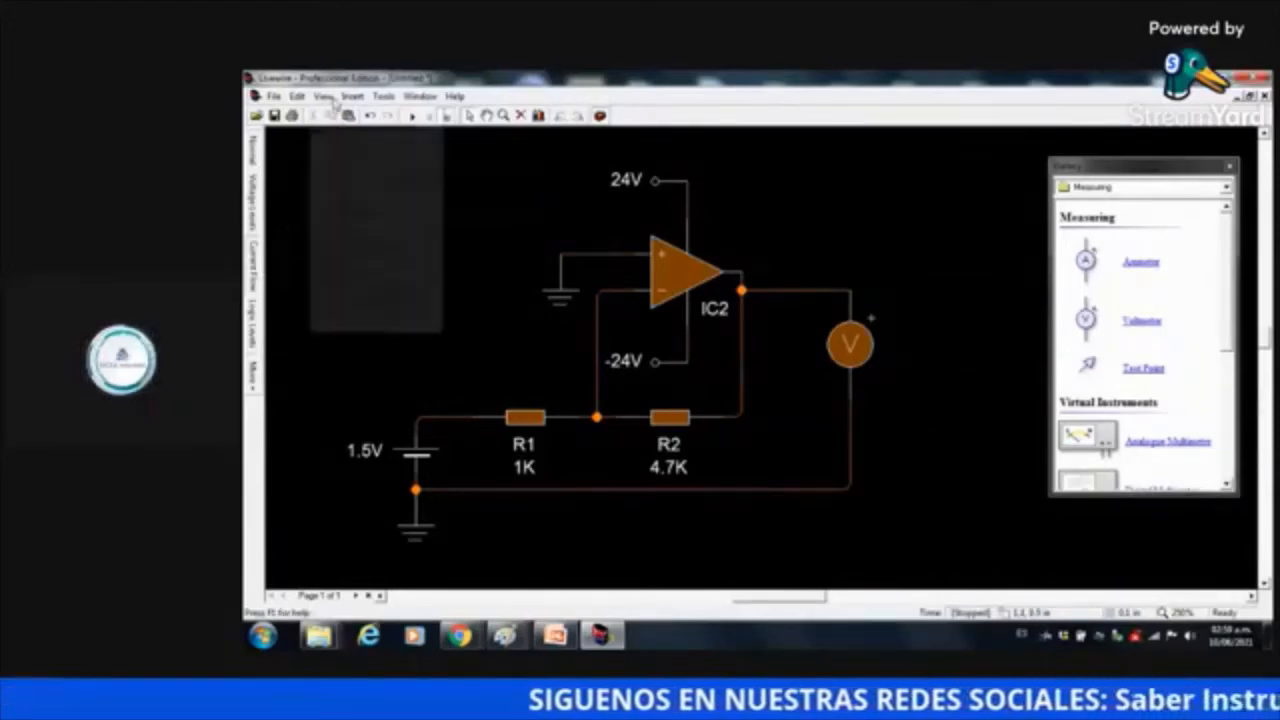
pyautogui.moveTo(372, 100)
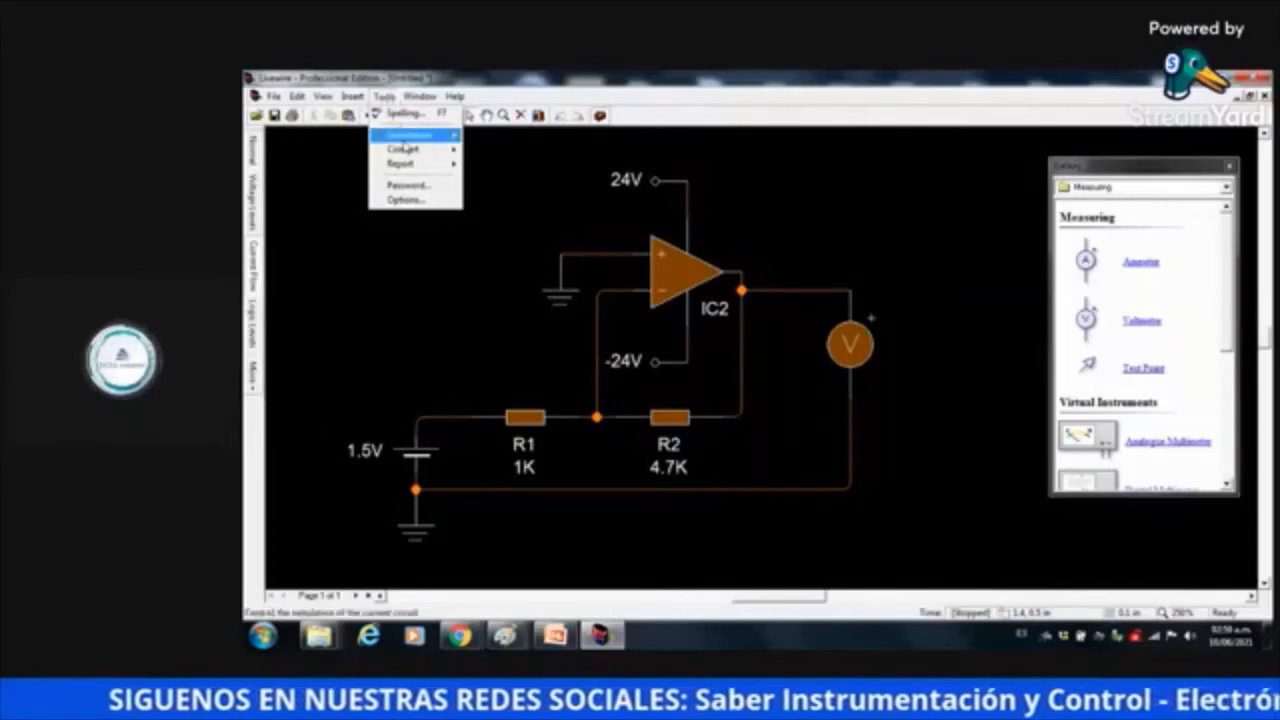
pyautogui.moveTo(403, 140)
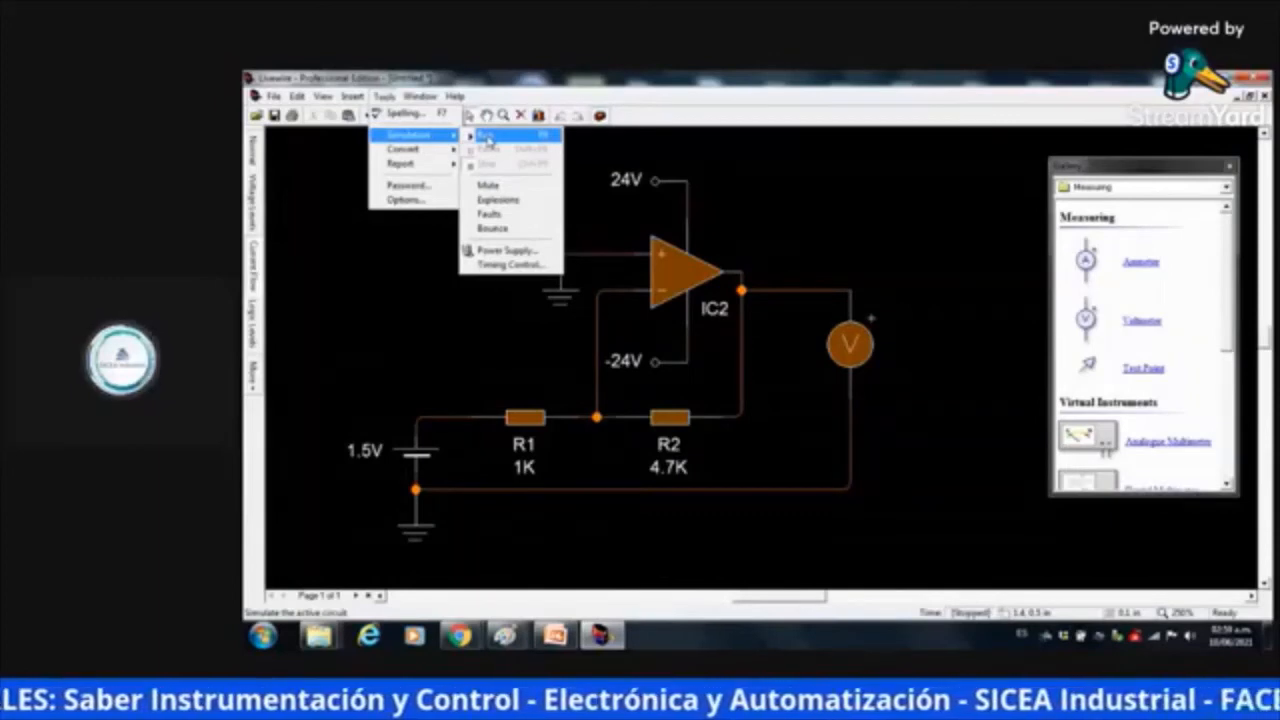
pyautogui.click(416, 262)
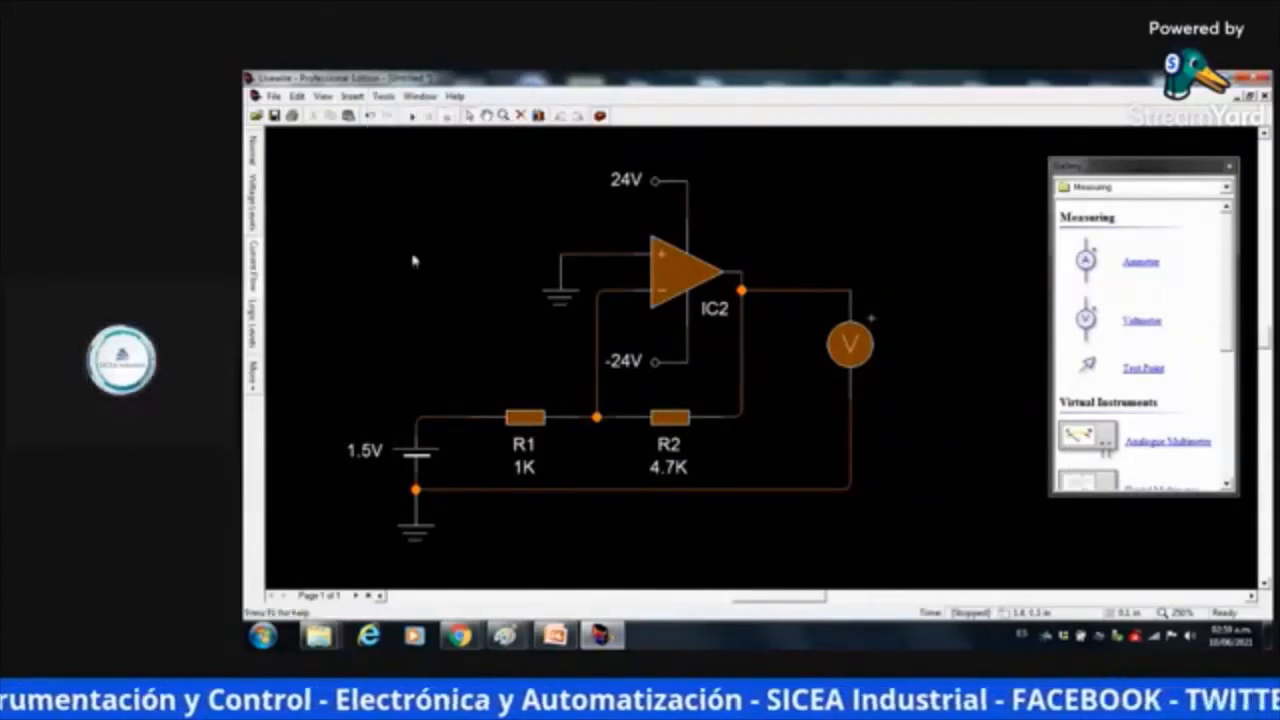
pyautogui.click(387, 98)
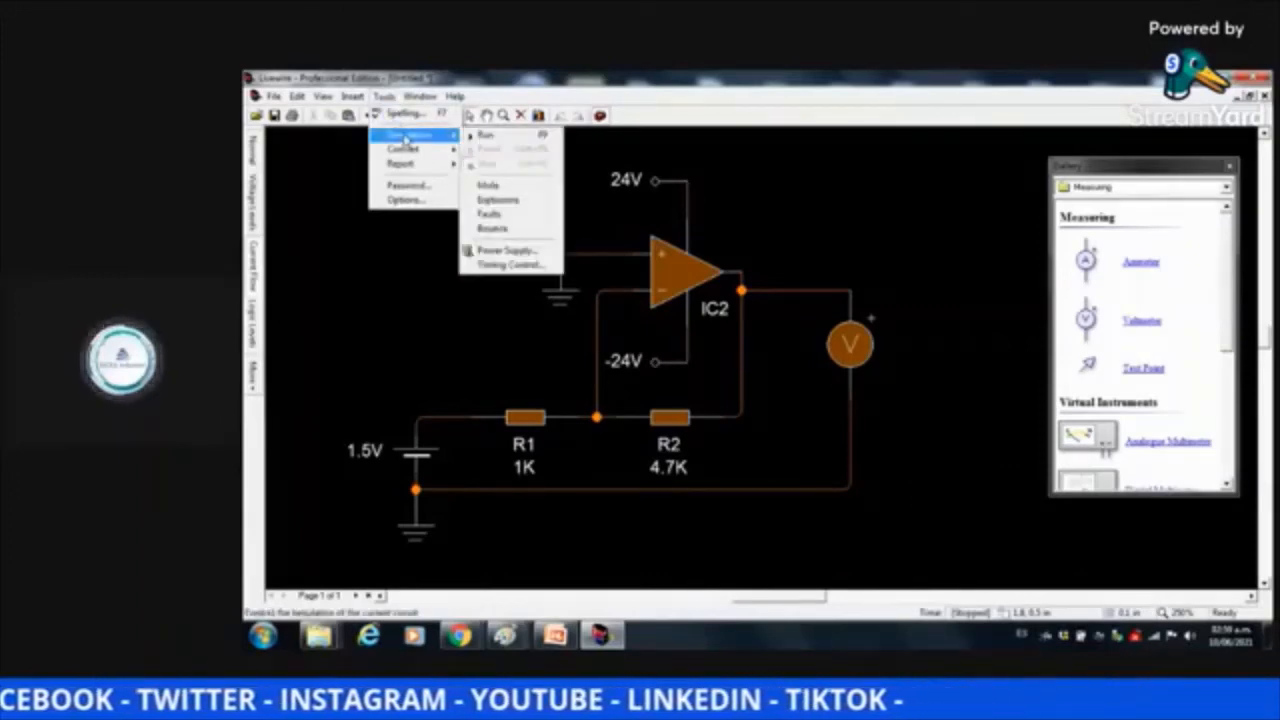
pyautogui.click(488, 136)
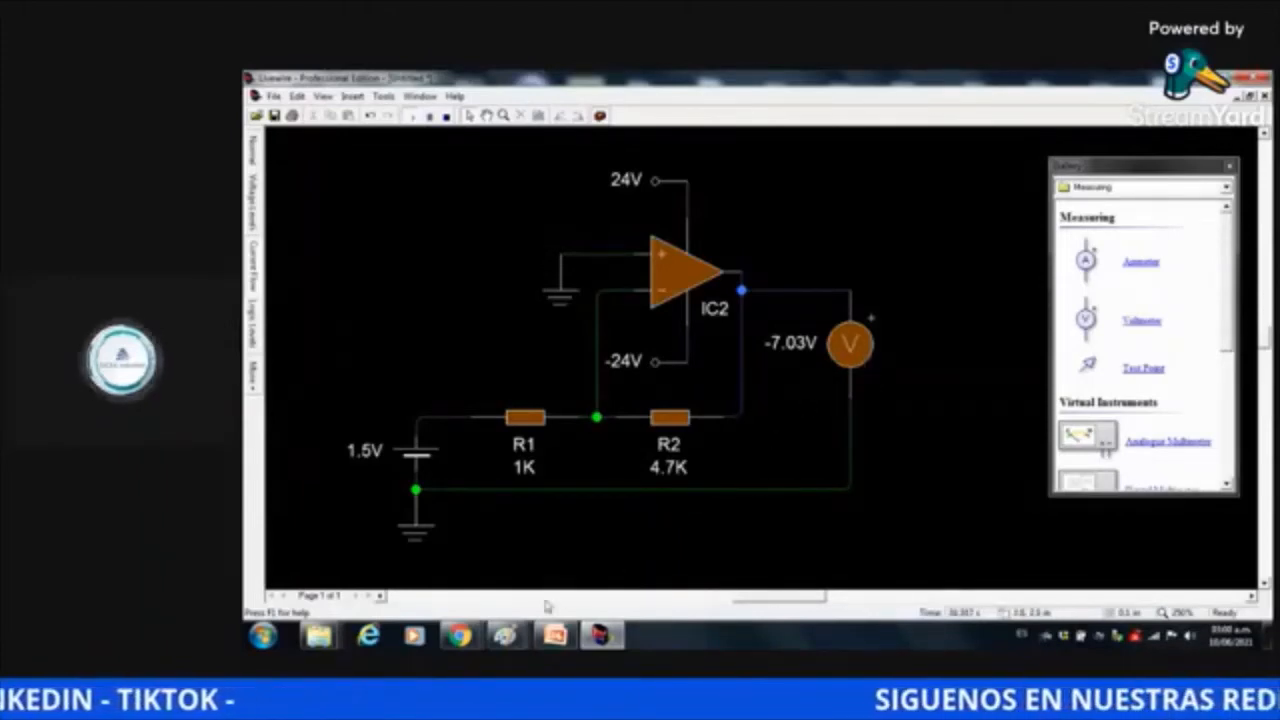
# Switch to the AMPLIFICADORES.jpg drawing in Paint and circle the Vout = -7.05V result in red
pyautogui.click(505, 635)
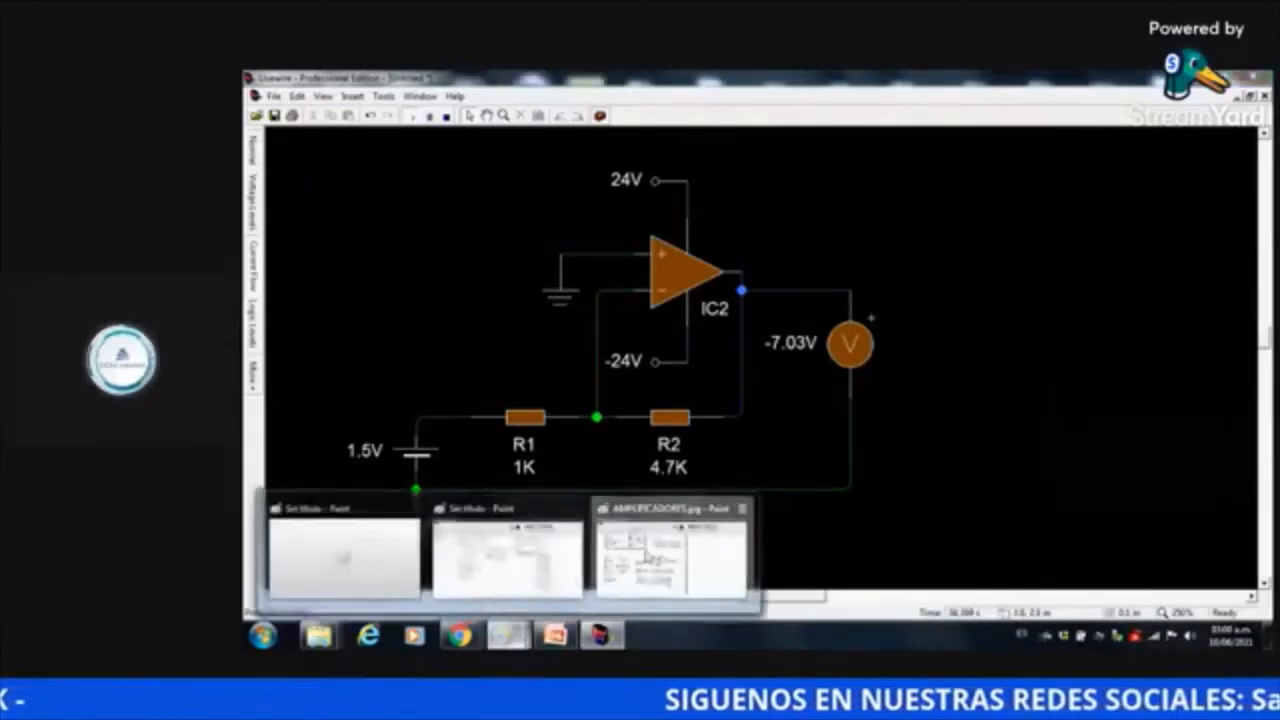
pyautogui.click(646, 557)
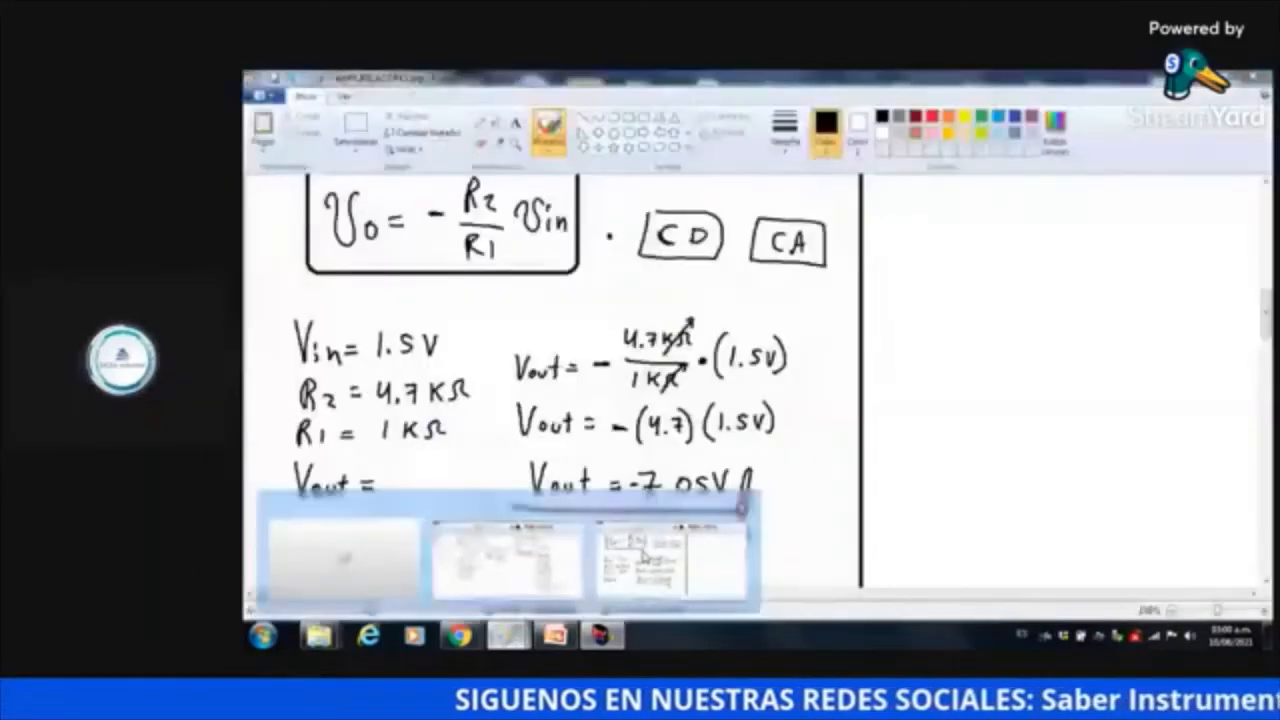
pyautogui.click(931, 116)
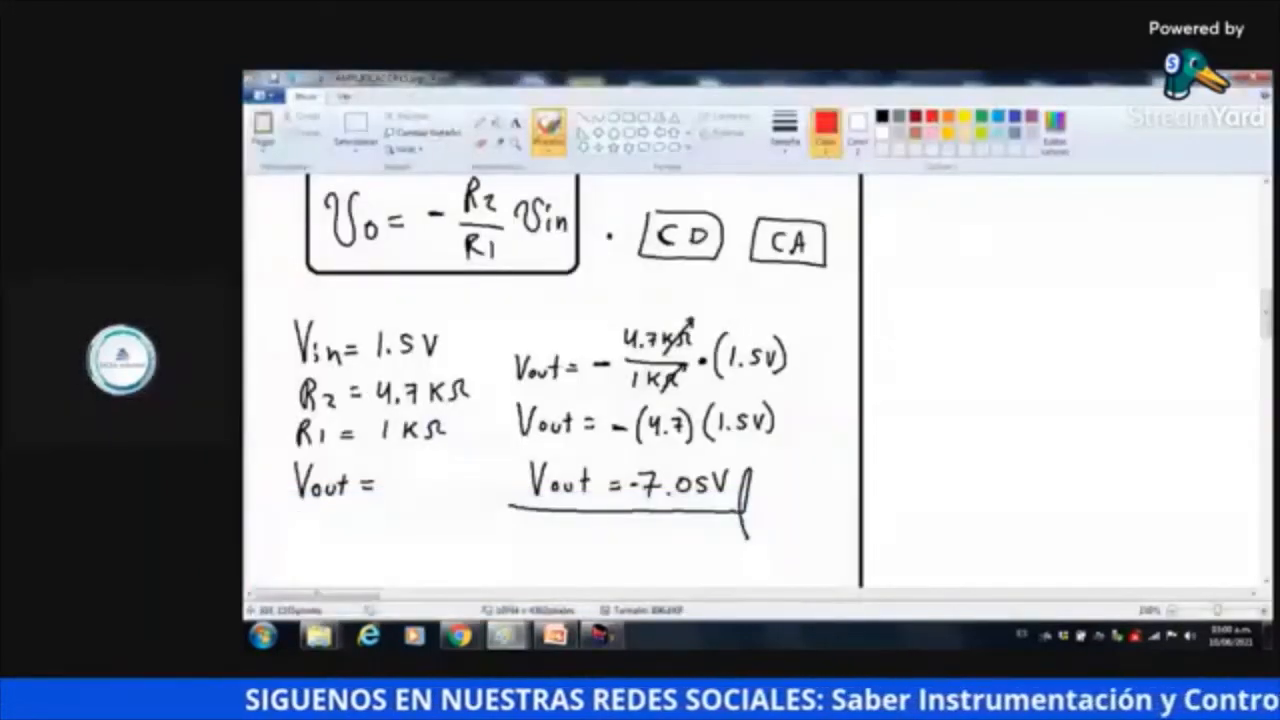
pyautogui.moveTo(510, 451)
pyautogui.mouseDown()
pyautogui.moveTo(704, 458)
pyautogui.moveTo(778, 496)
pyautogui.moveTo(722, 528)
pyautogui.moveTo(522, 514)
pyautogui.moveTo(506, 470)
pyautogui.moveTo(520, 454)
pyautogui.mouseUp()
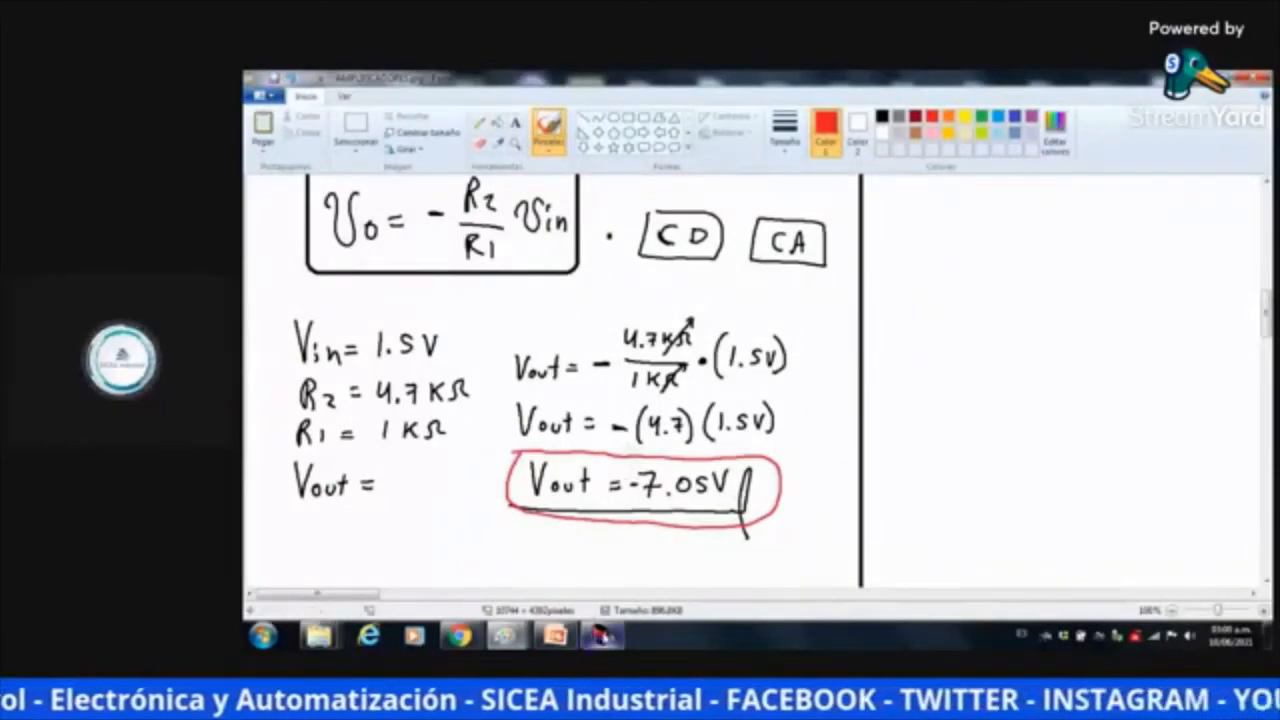
# Switch back to Livewire, stop the running simulation and return the circuit to the Normal view
pyautogui.click(602, 636)
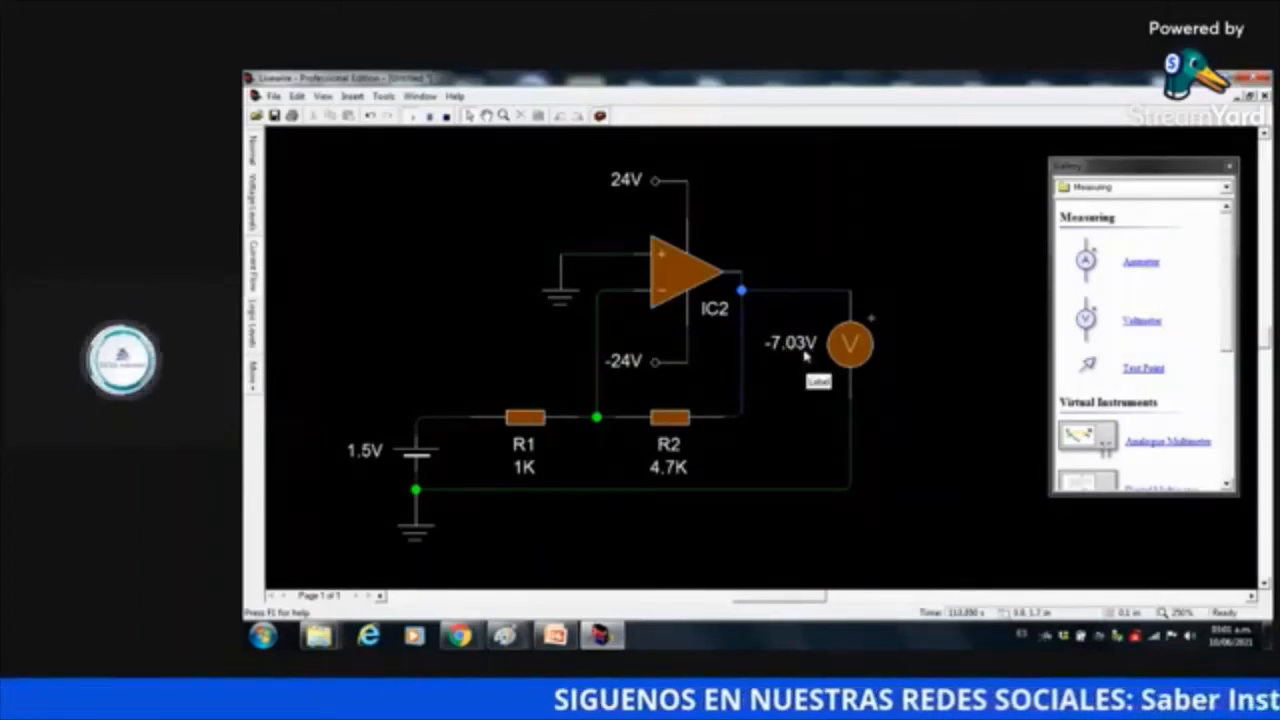
pyautogui.click(505, 117)
pyautogui.rightClick(510, 213)
pyautogui.rightClick(510, 213)
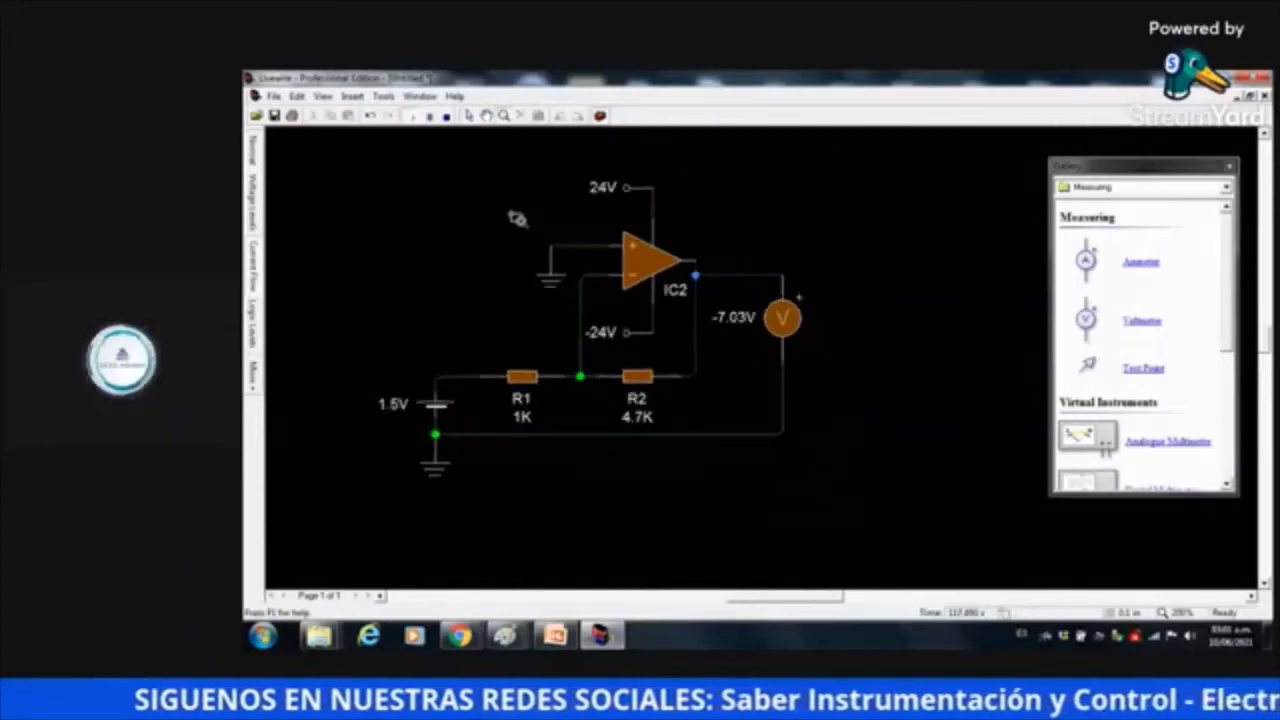
pyautogui.rightClick(510, 213)
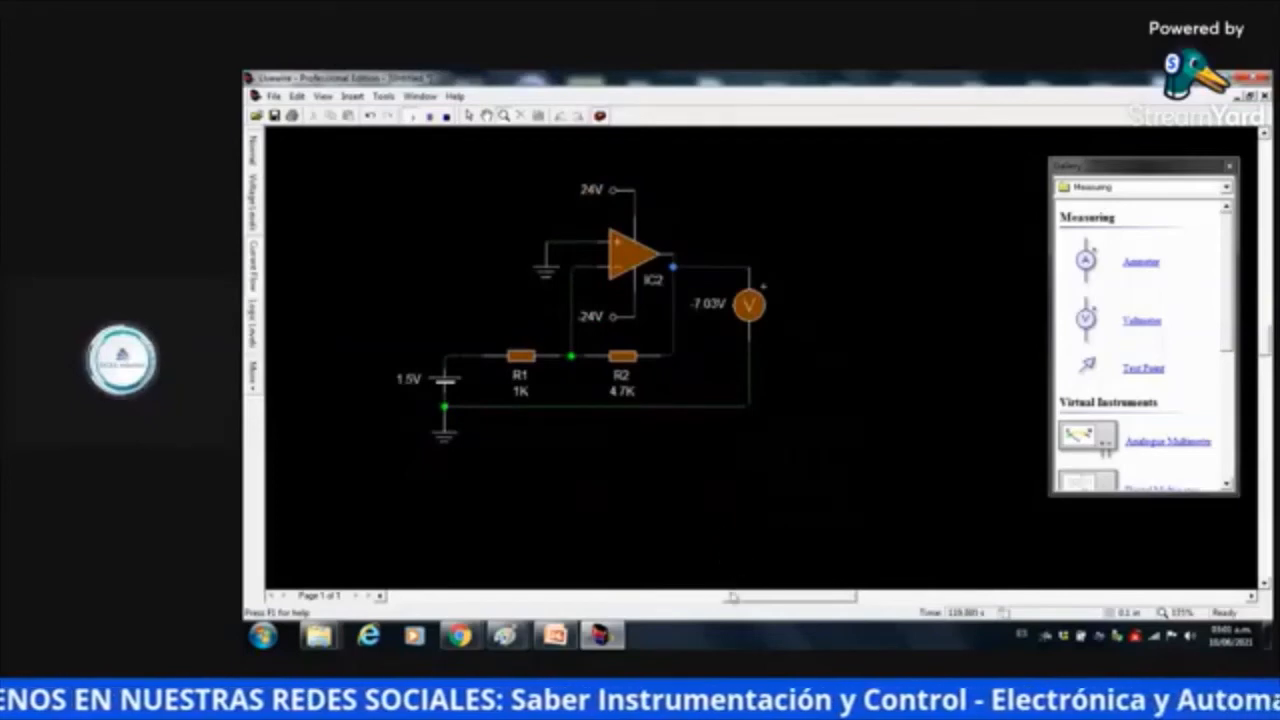
pyautogui.moveTo(731, 598); pyautogui.dragTo(743, 600)
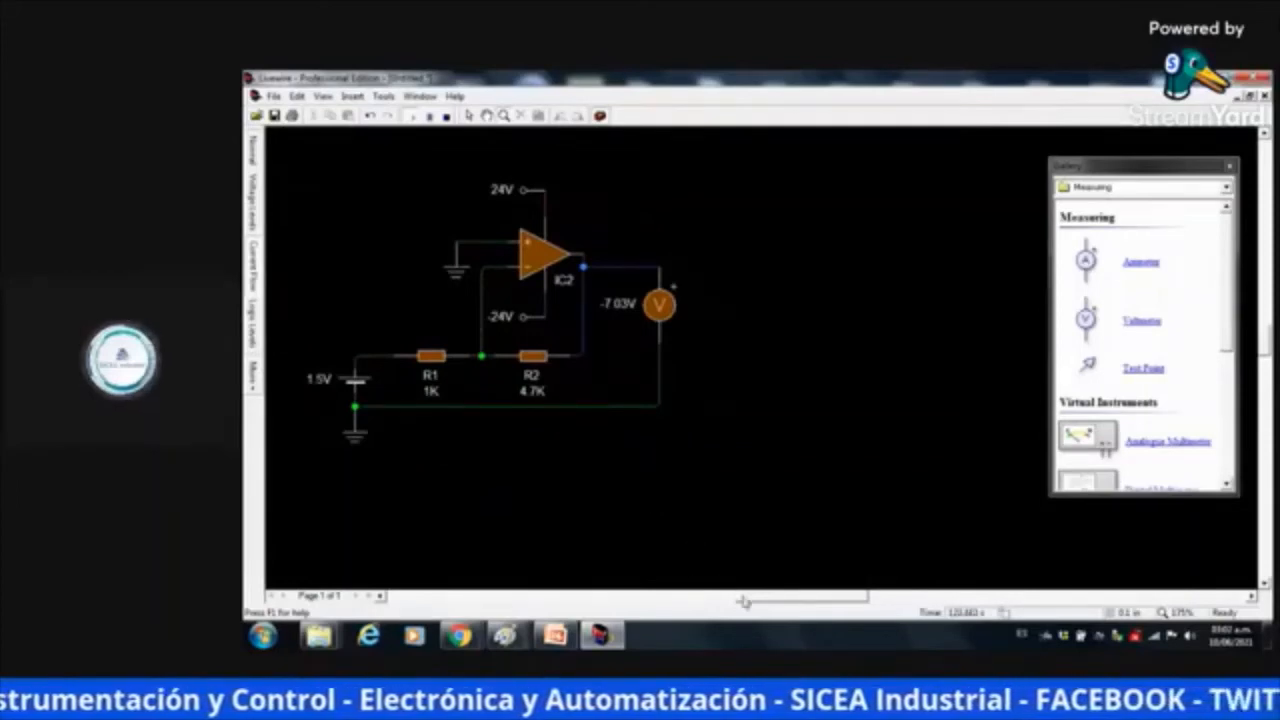
pyautogui.moveTo(744, 601); pyautogui.dragTo(749, 601)
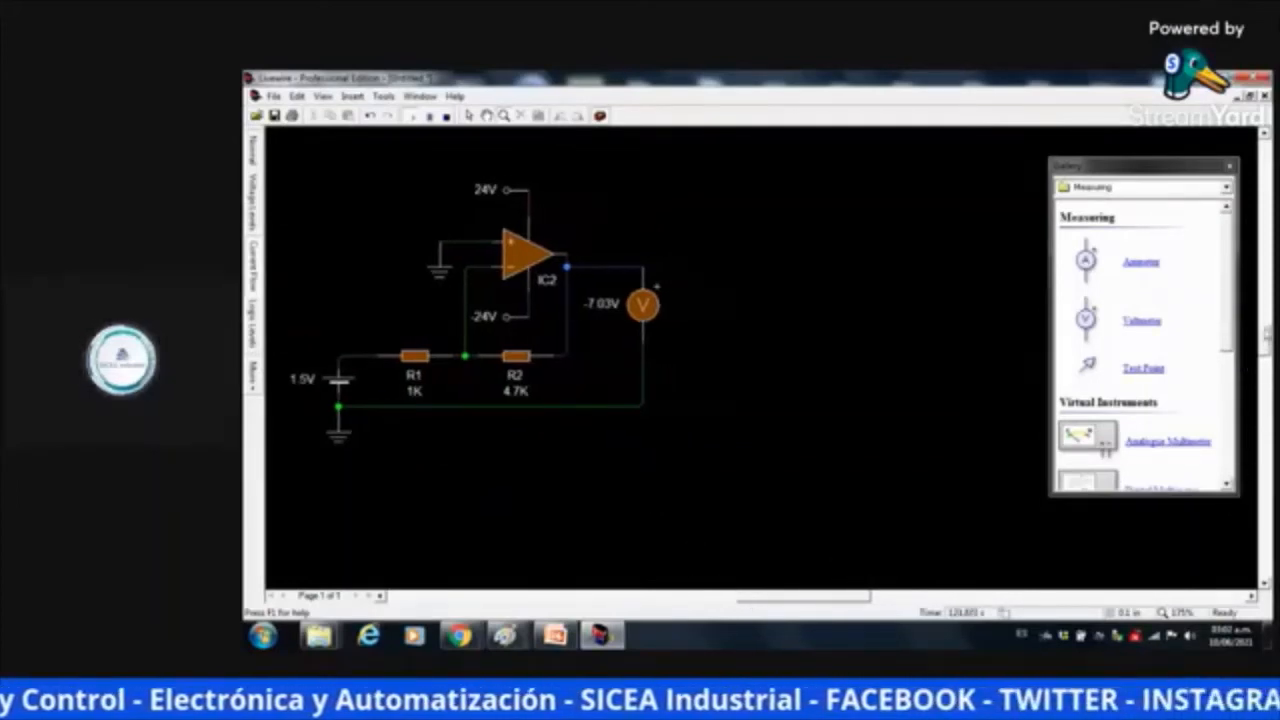
pyautogui.moveTo(1267, 331); pyautogui.dragTo(1267, 334)
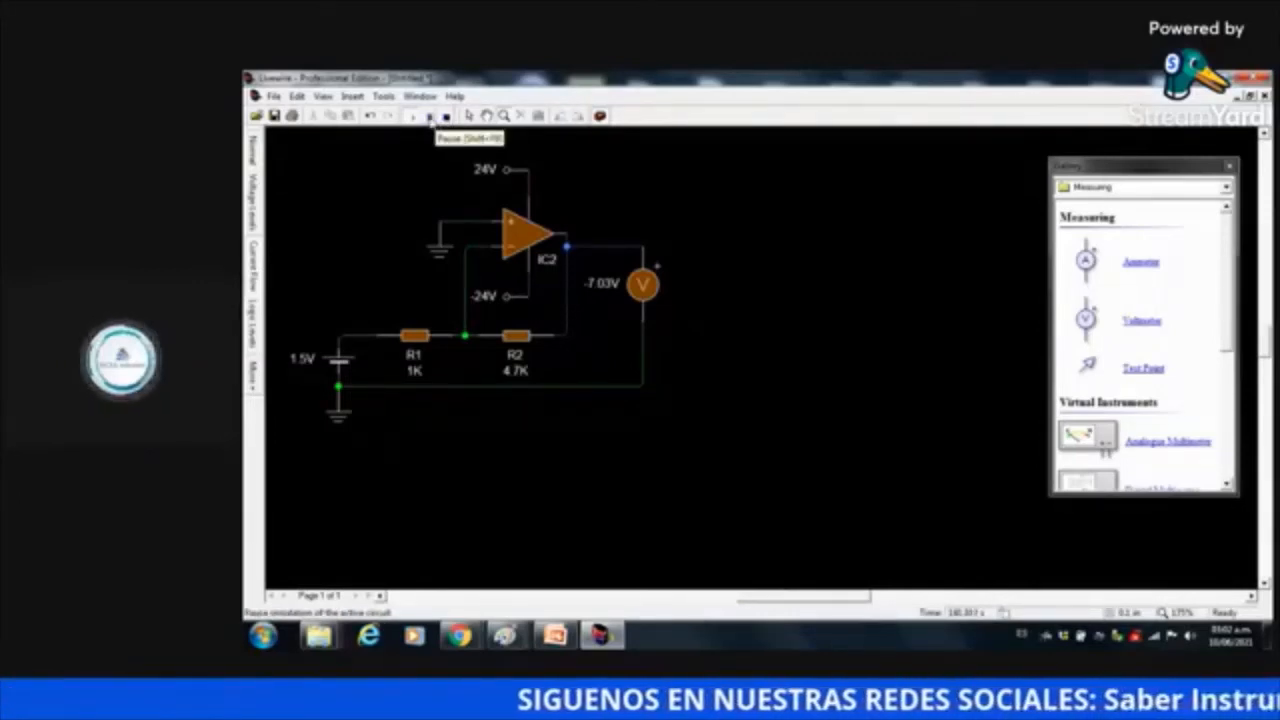
pyautogui.click(430, 117)
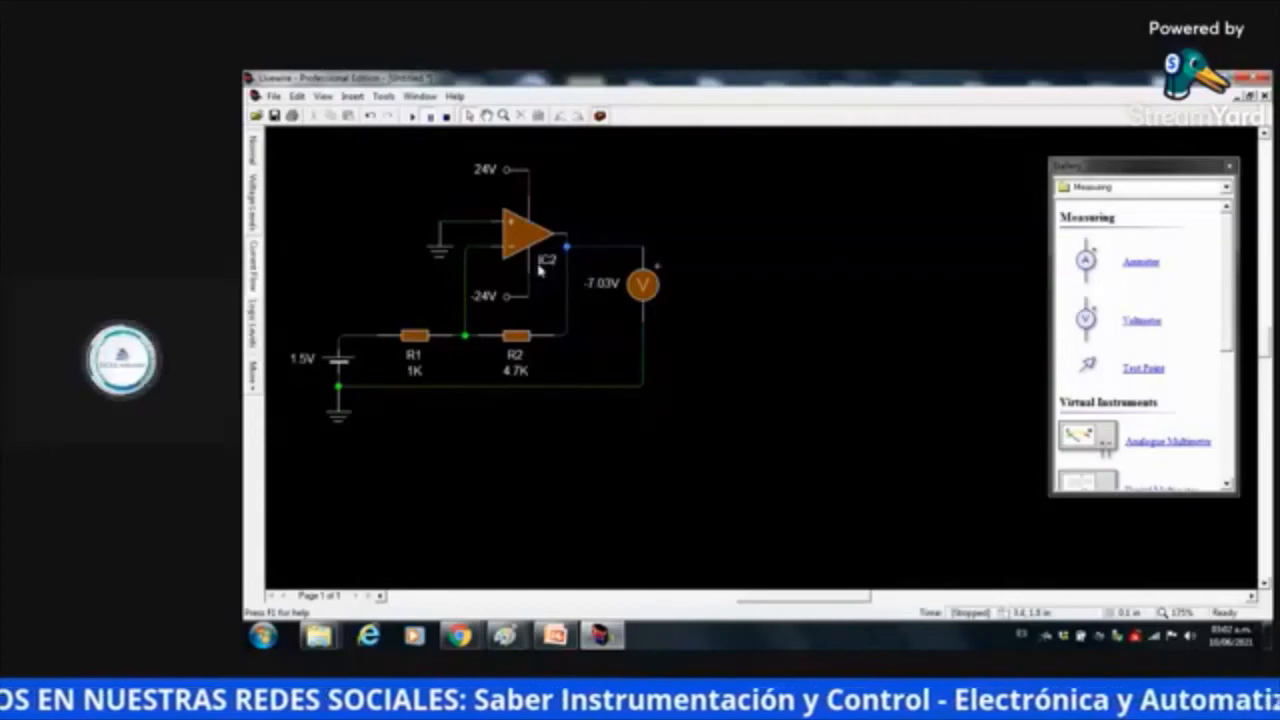
pyautogui.click(447, 117)
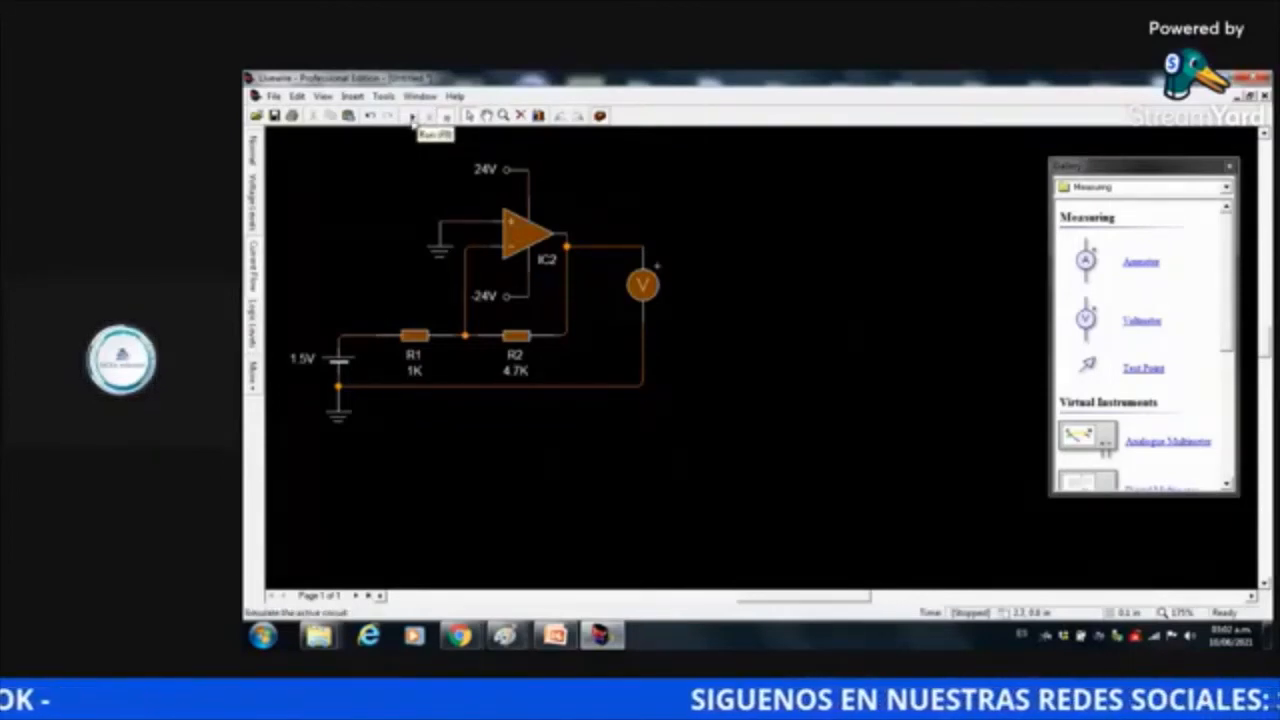
pyautogui.click(254, 150)
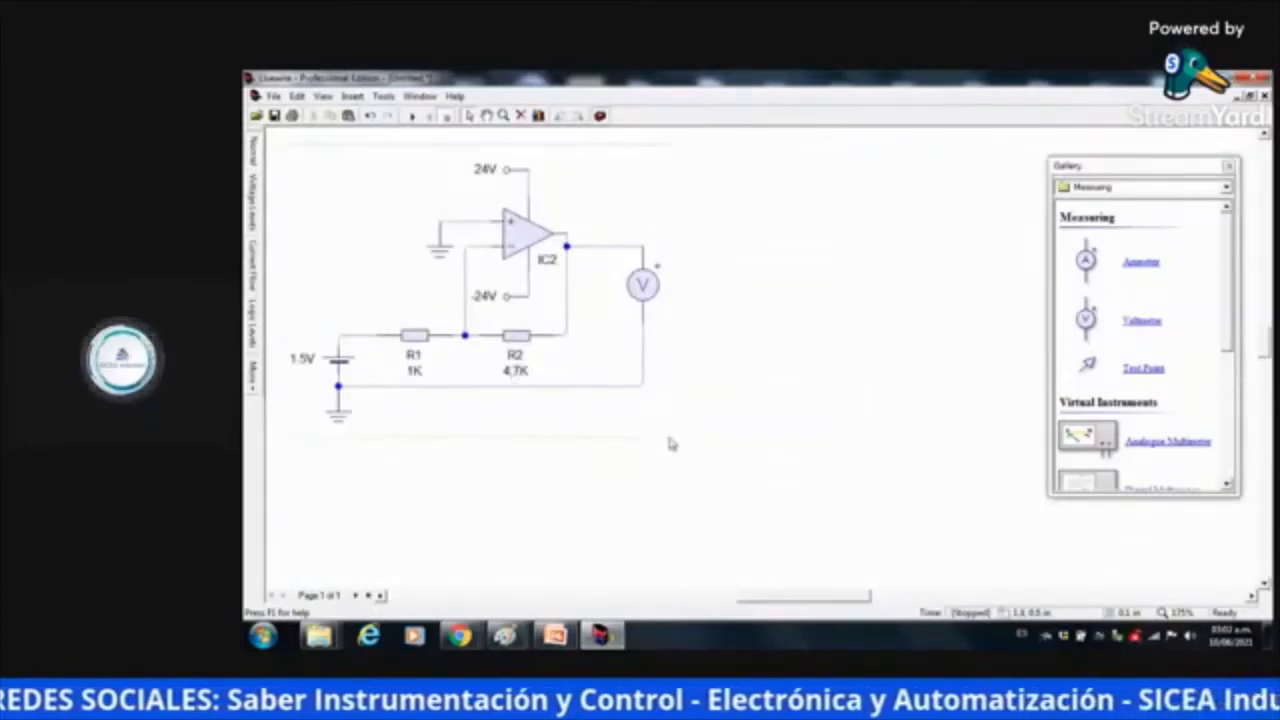
# Copy the entire inverting amplifier circuit and paste the duplicate in the empty area beside the original
pyautogui.hotkey('ctrl', 'a')
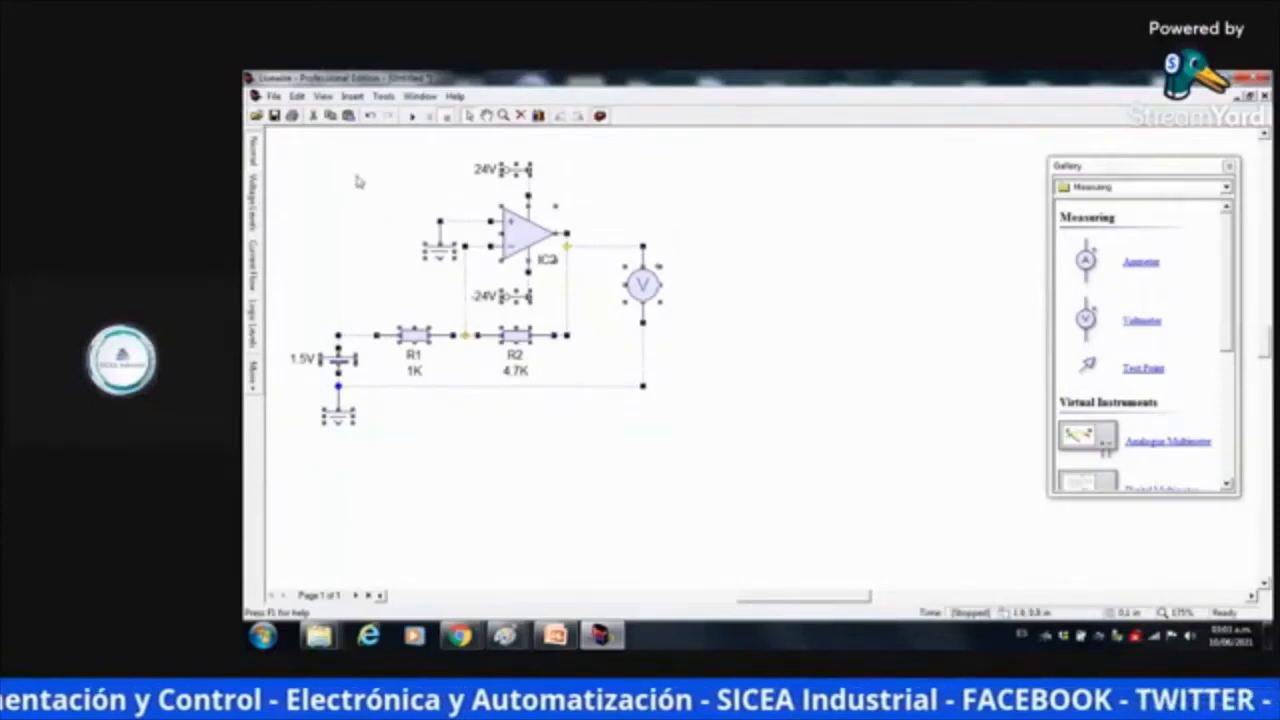
pyautogui.click(298, 97)
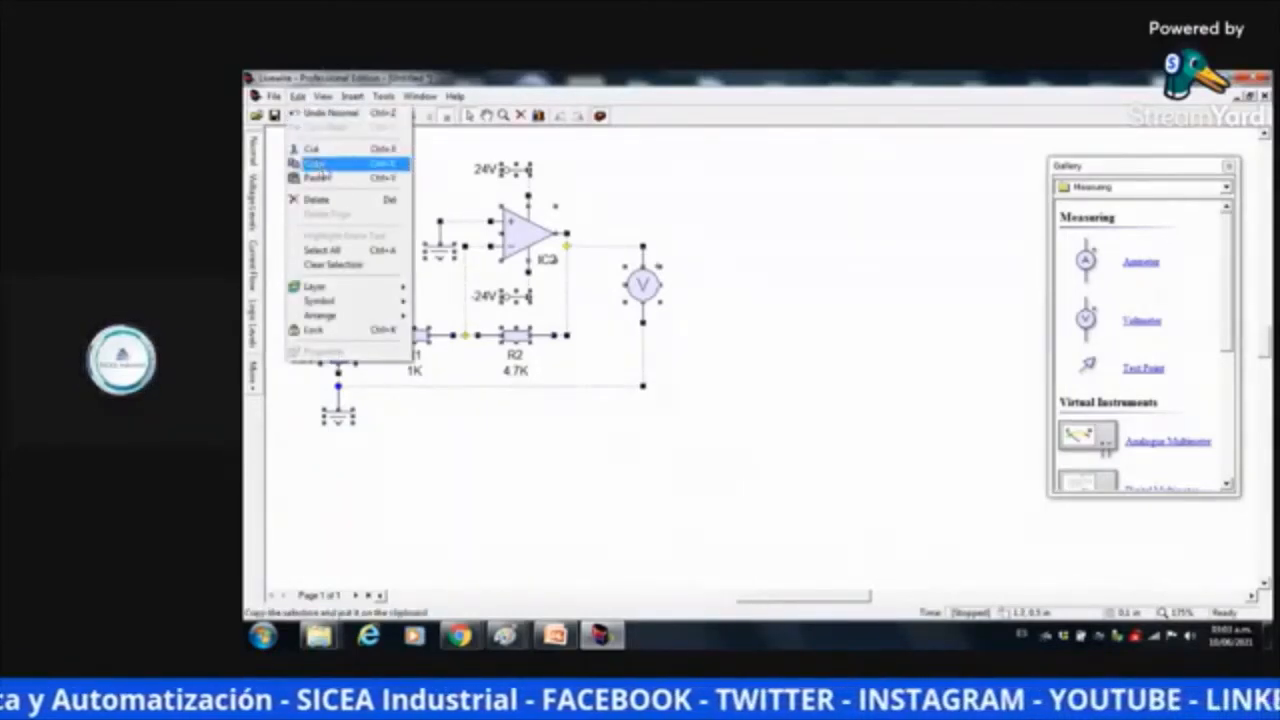
pyautogui.click(337, 166)
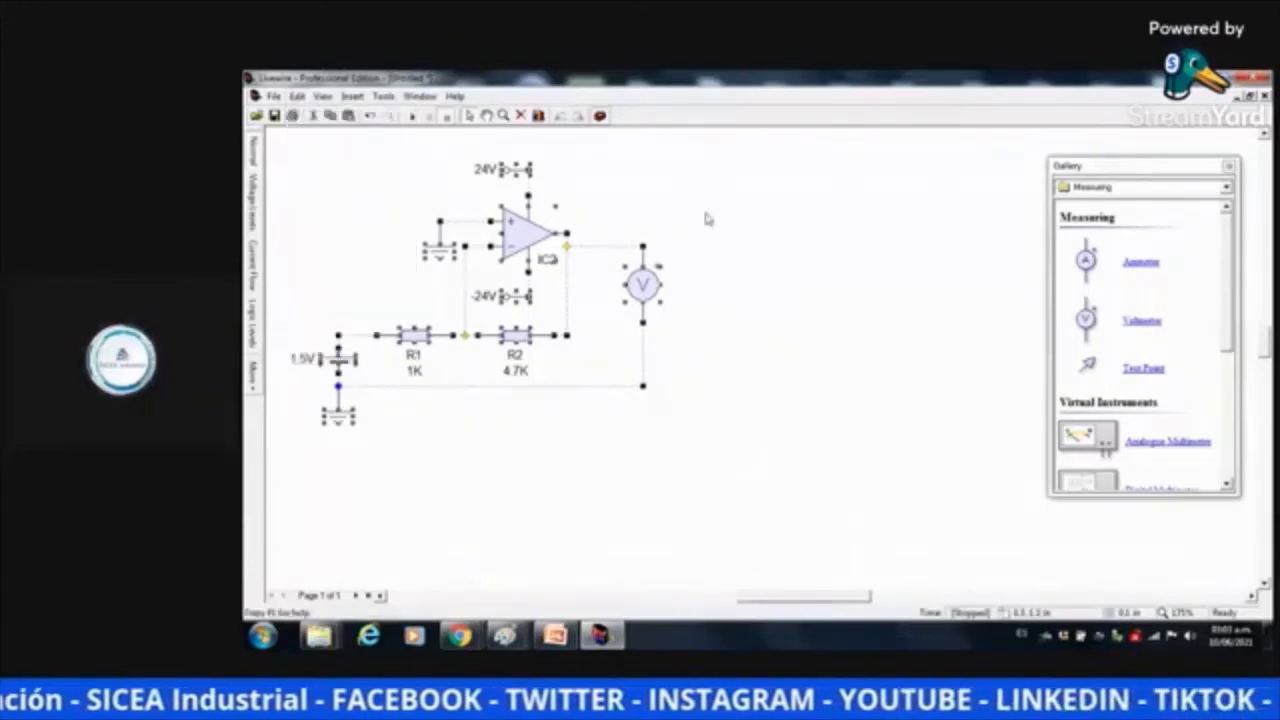
pyautogui.hotkey('ctrl', 'v')
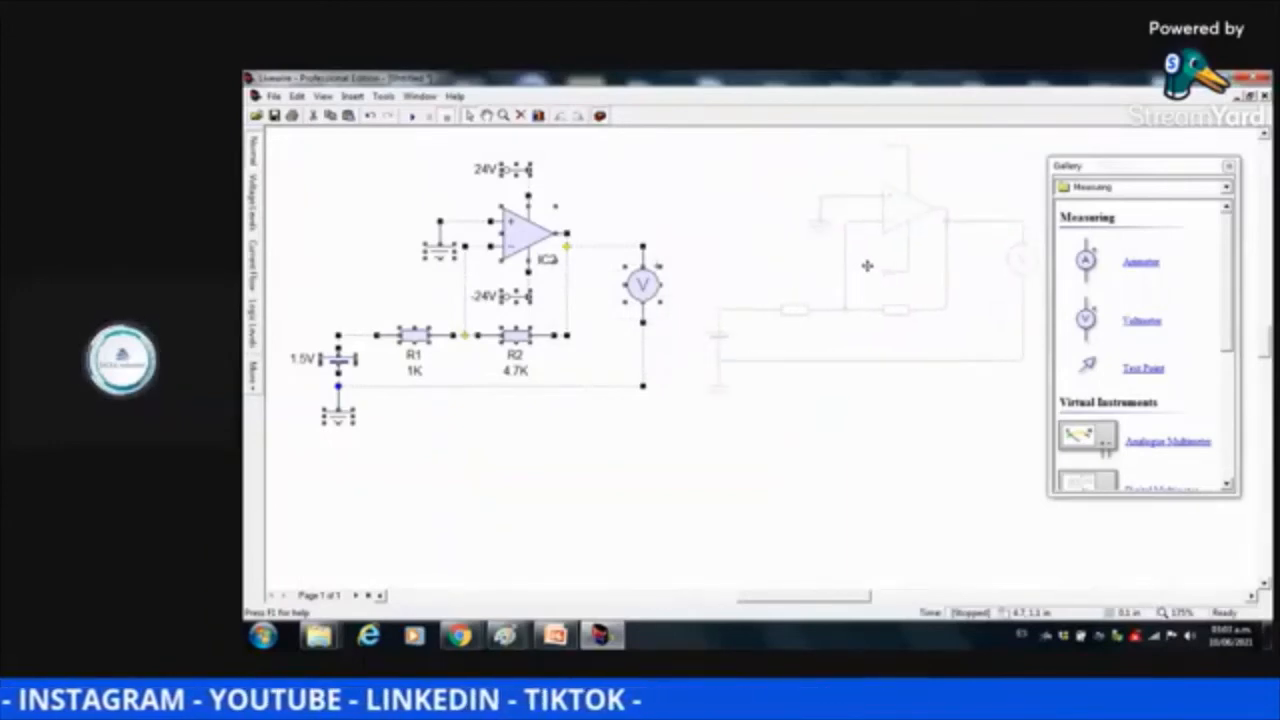
pyautogui.click(867, 265)
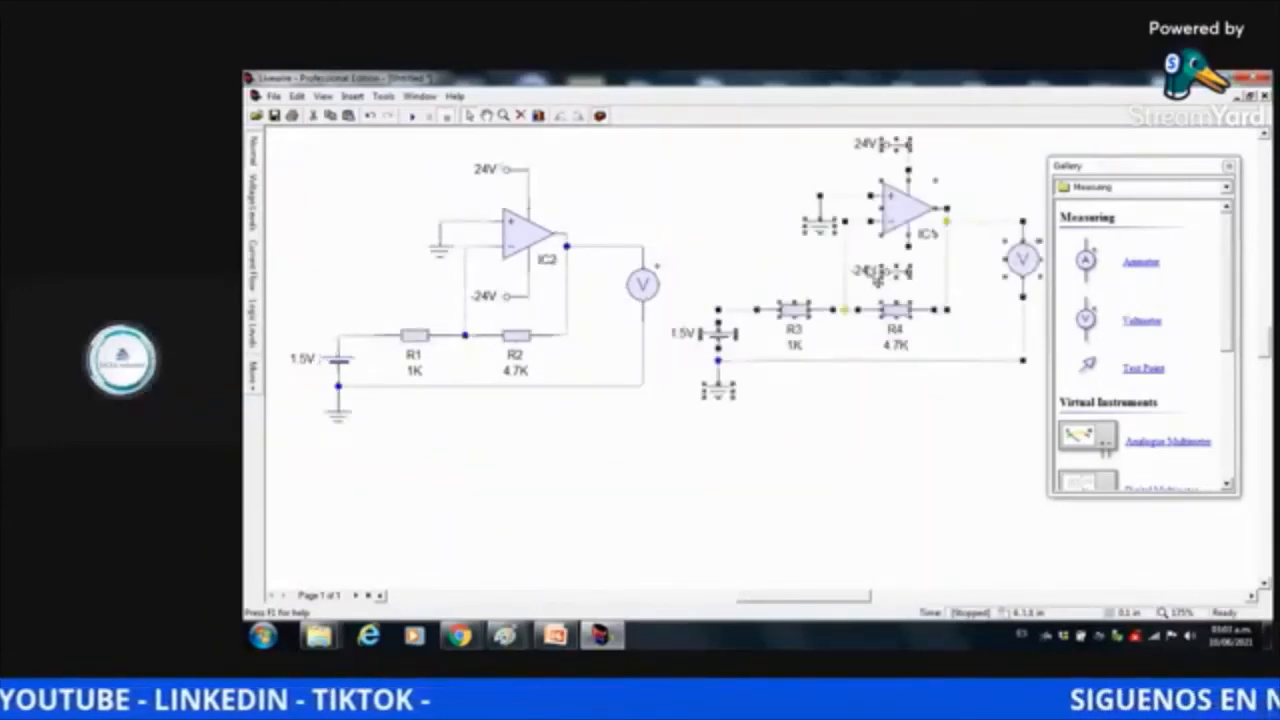
pyautogui.click(1000, 193)
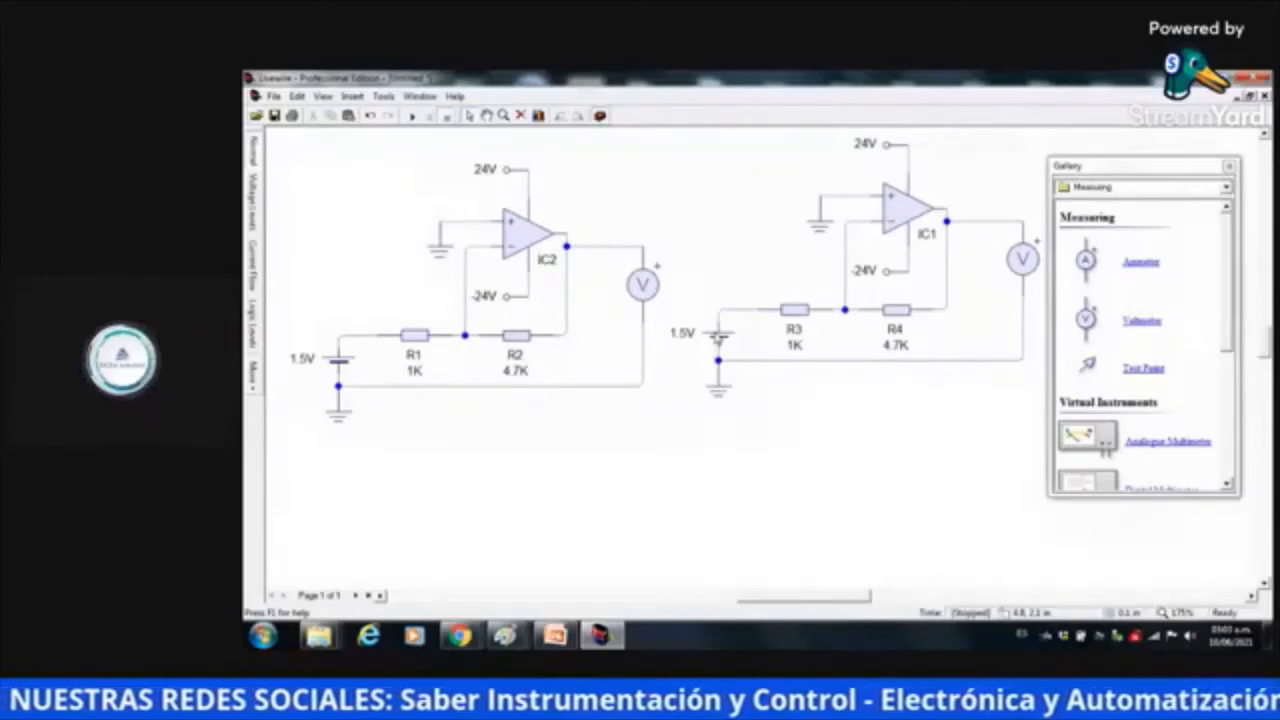
# Delete the 1.5V cell from the duplicated circuit and move its ground symbol lower to make room
pyautogui.click(727, 347)
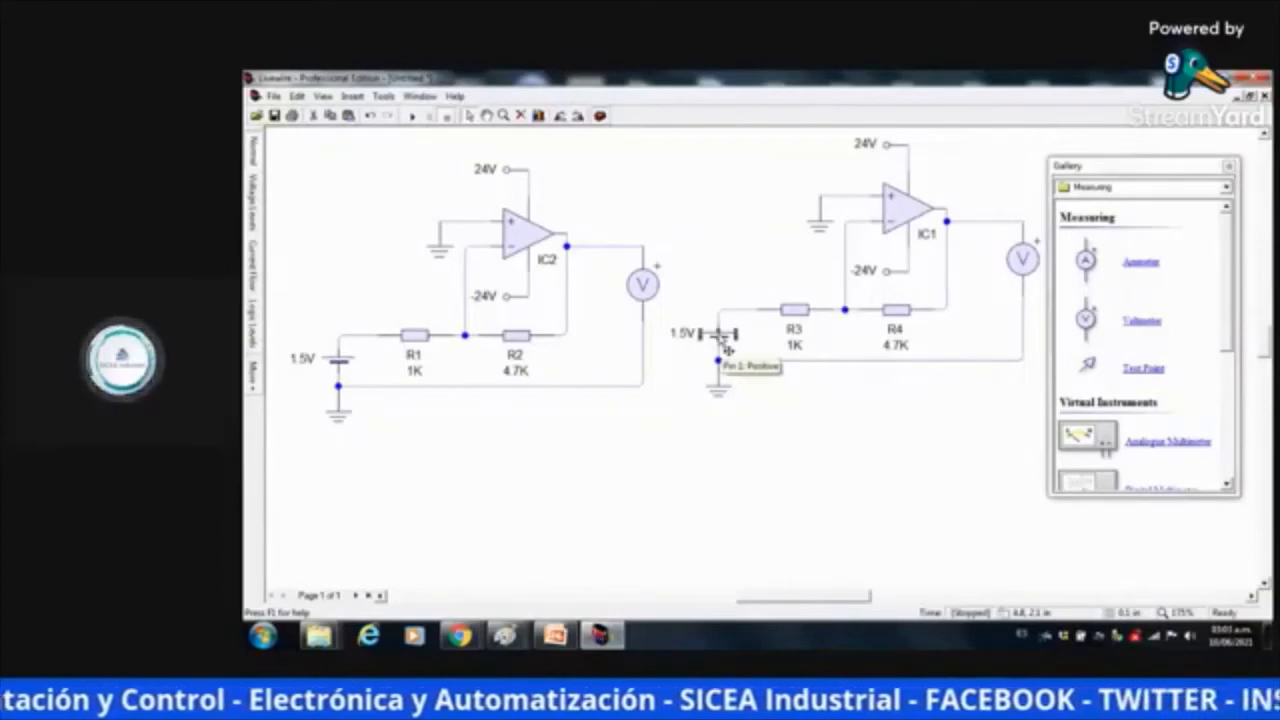
pyautogui.rightClick(725, 345)
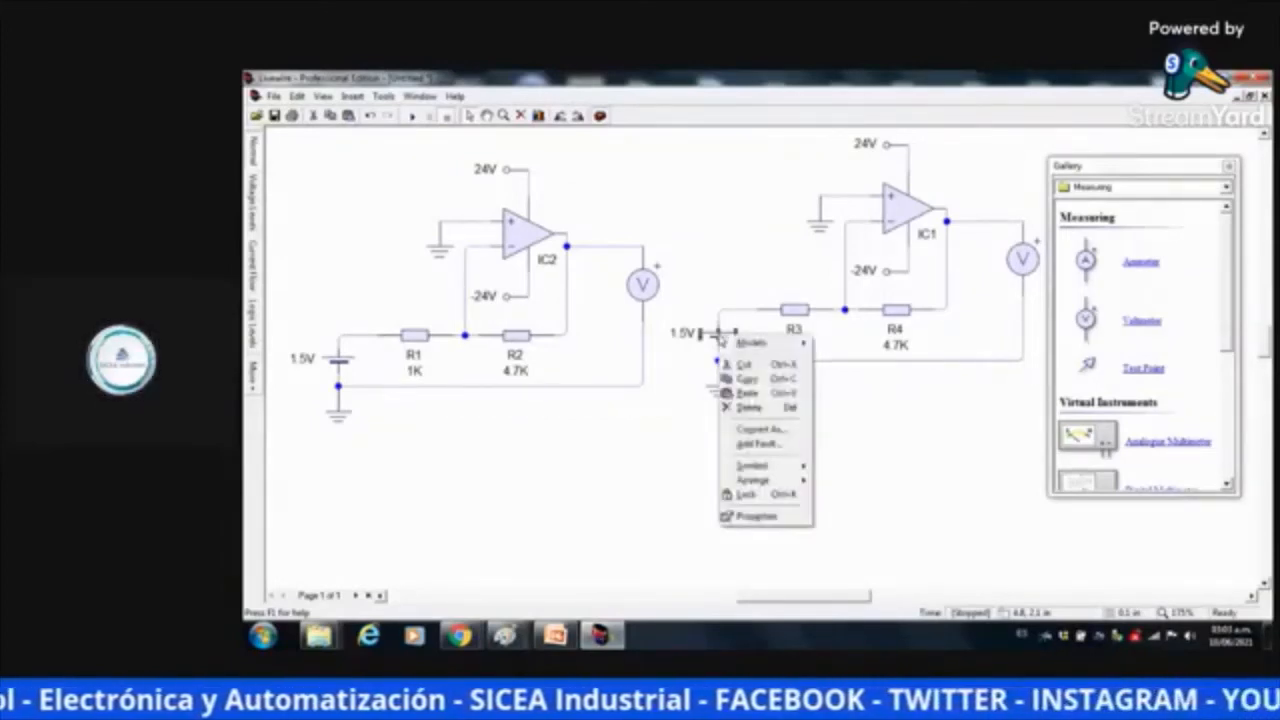
pyautogui.click(770, 409)
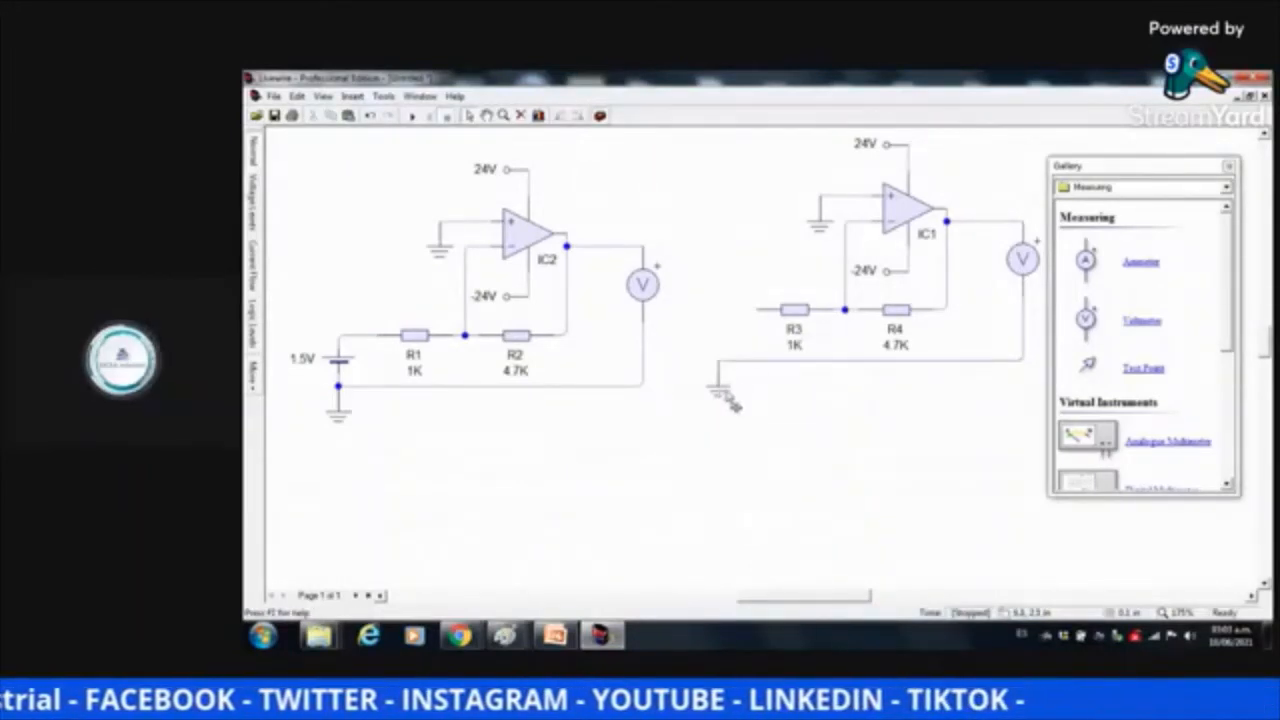
pyautogui.moveTo(724, 392); pyautogui.dragTo(734, 451)
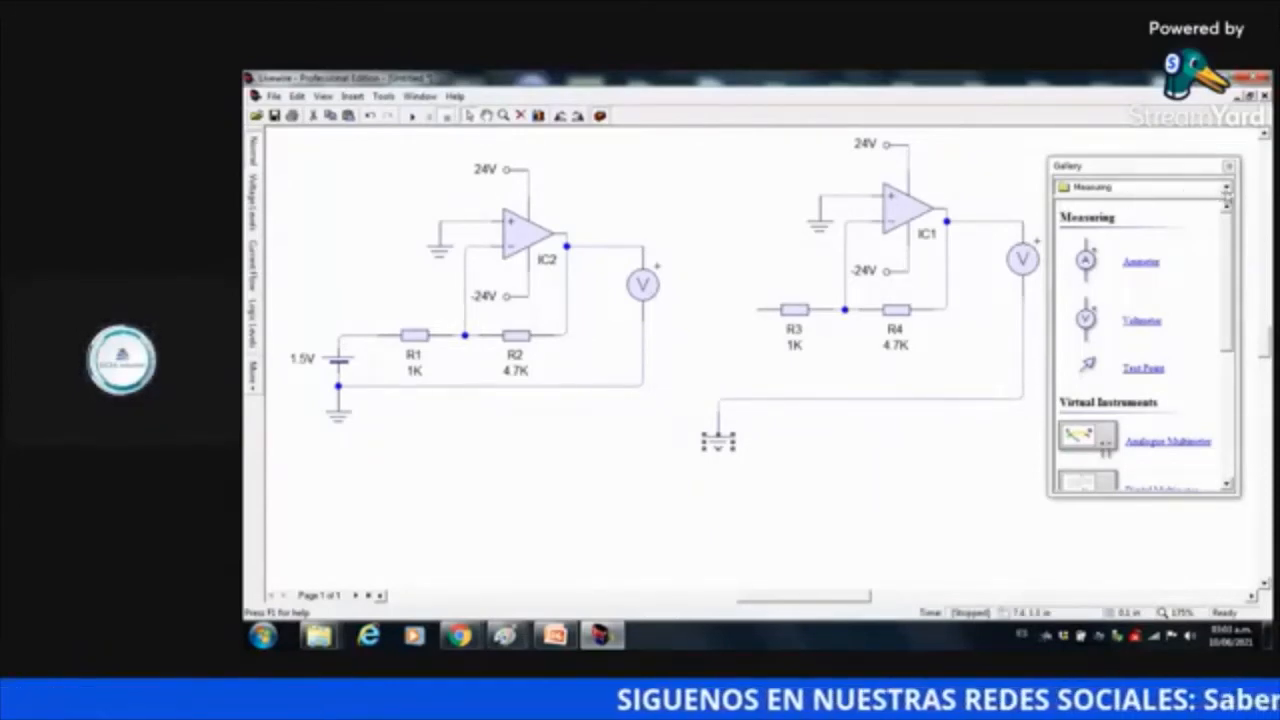
# Place an AC Voltage Source between R3 and the ground of the duplicate, and shift the original circuit's voltmeter slightly toward its op-amp
pyautogui.click(1226, 187)
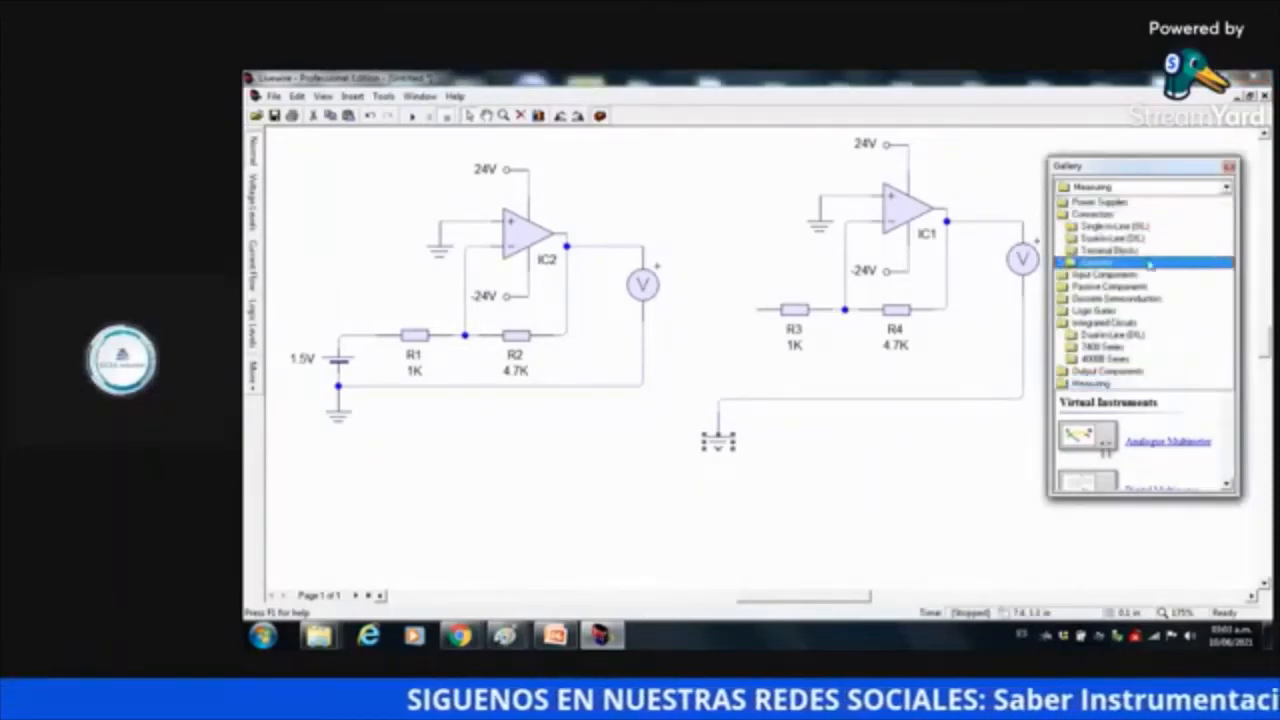
pyautogui.click(1118, 203)
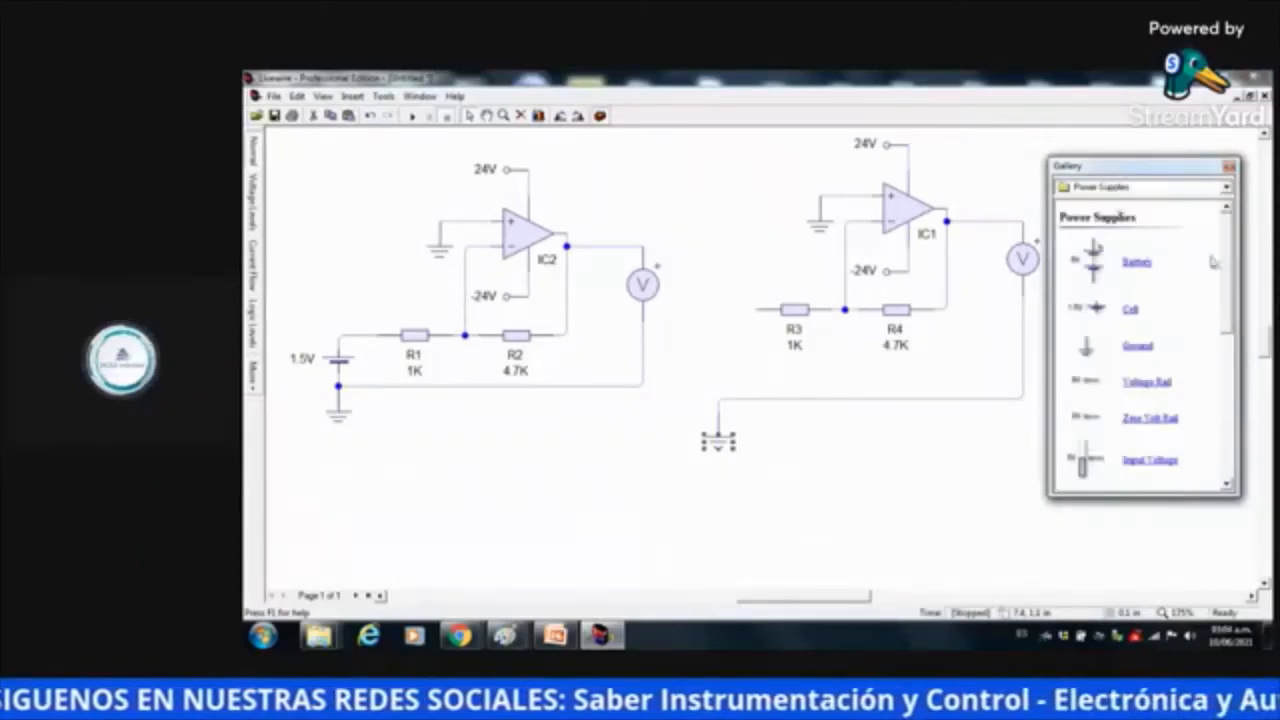
pyautogui.moveTo(1226, 262); pyautogui.dragTo(1231, 355)
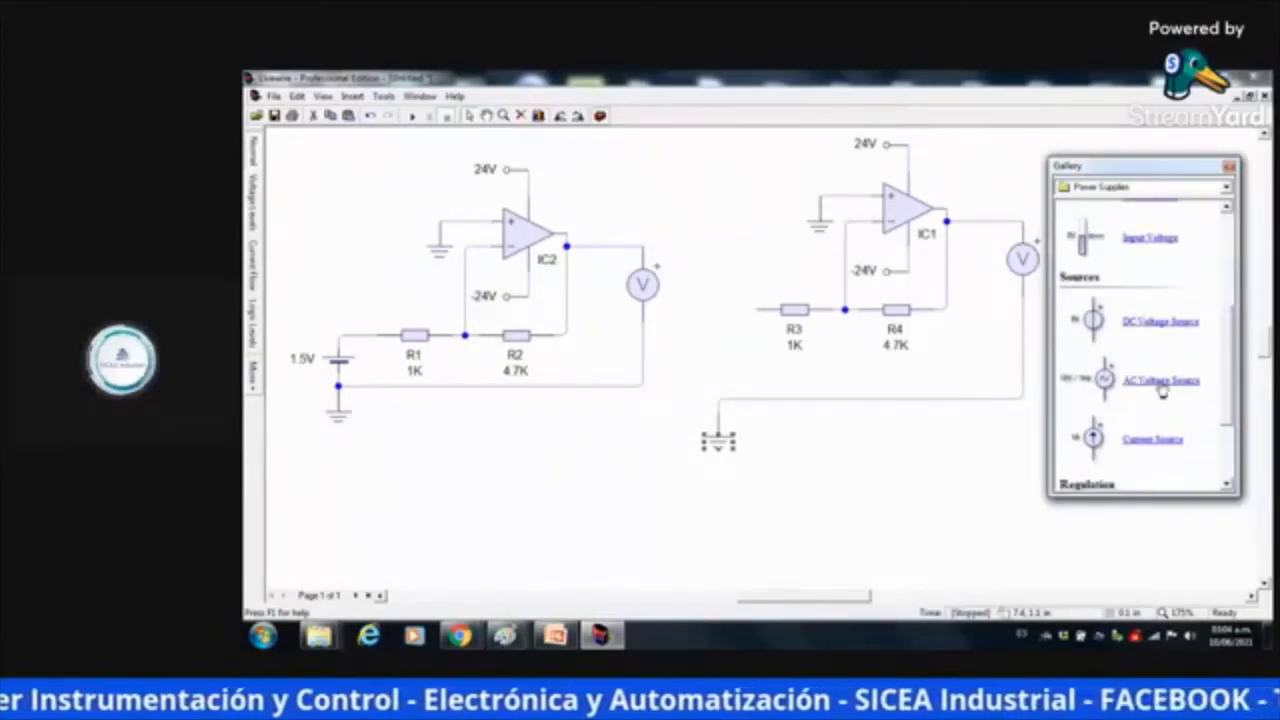
pyautogui.moveTo(1162, 390); pyautogui.dragTo(729, 350)
pyautogui.click(731, 271)
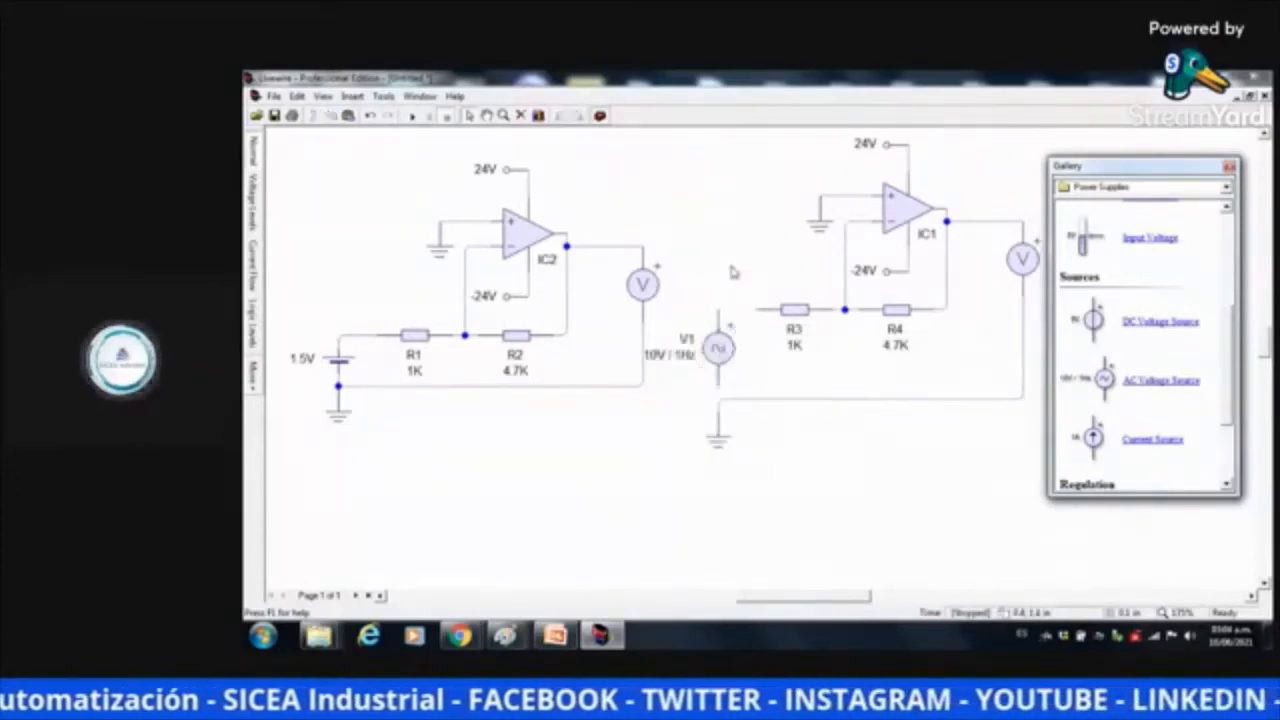
pyautogui.moveTo(650, 310); pyautogui.dragTo(638, 309)
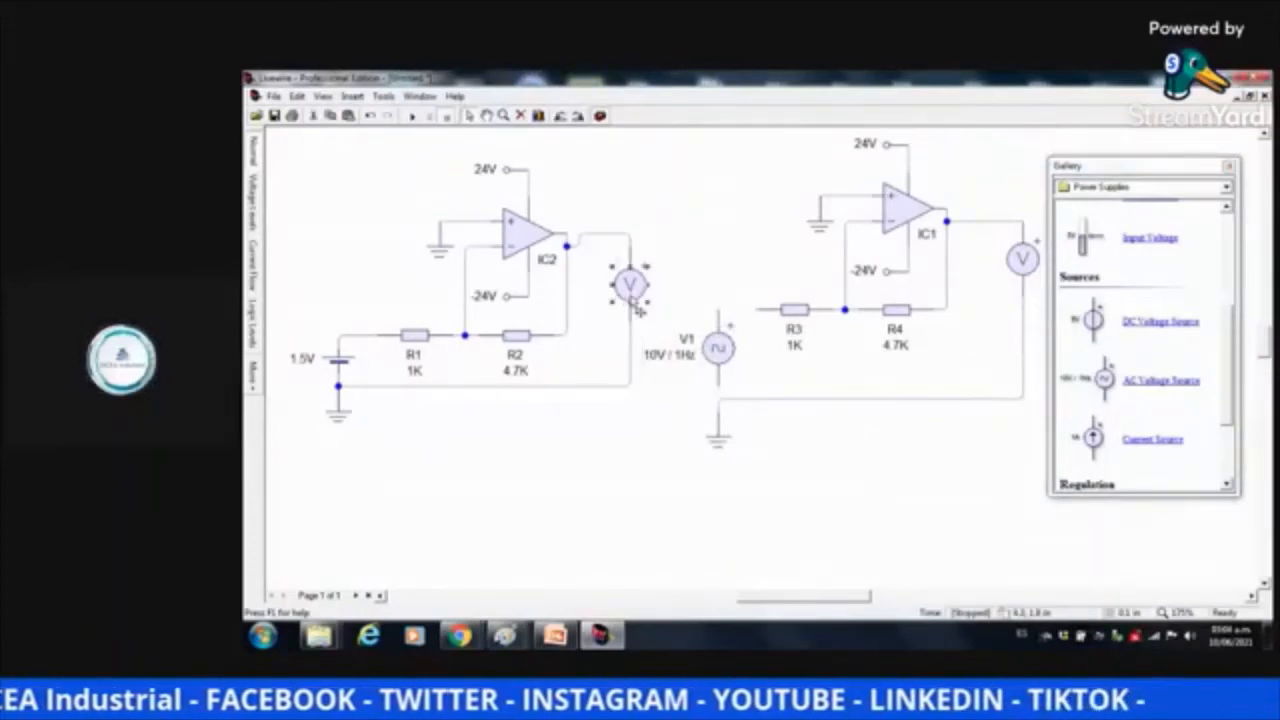
pyautogui.click(716, 274)
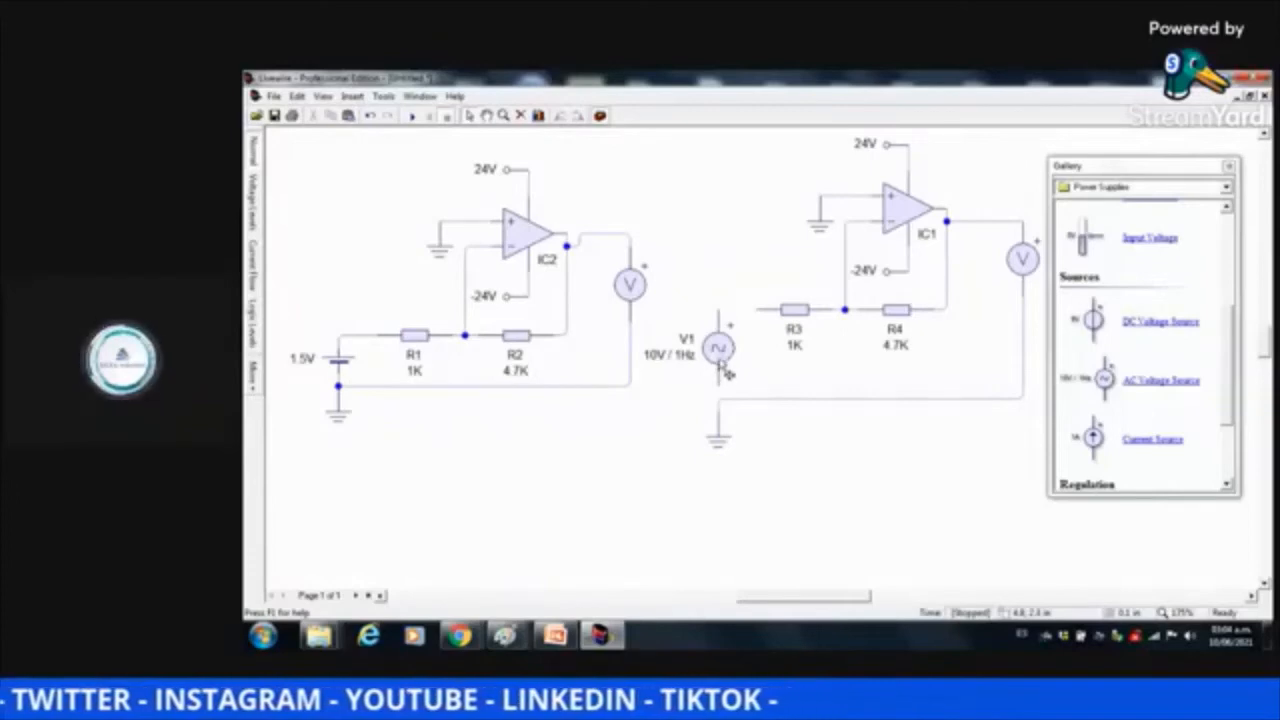
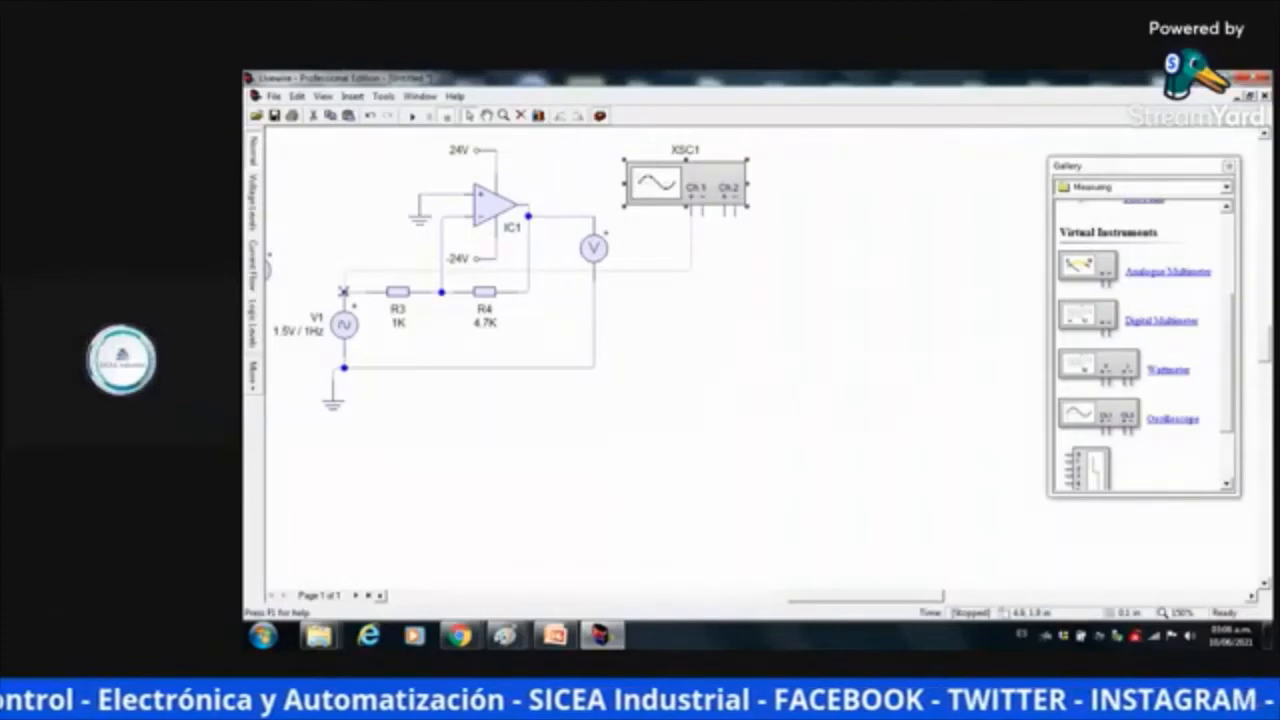
# Wire the oscilloscope's Channel 1 positive pin to the V1–R3 node and Channel 2 positive to the op-amp output, raising the oscilloscope slightly
pyautogui.click(343, 291)
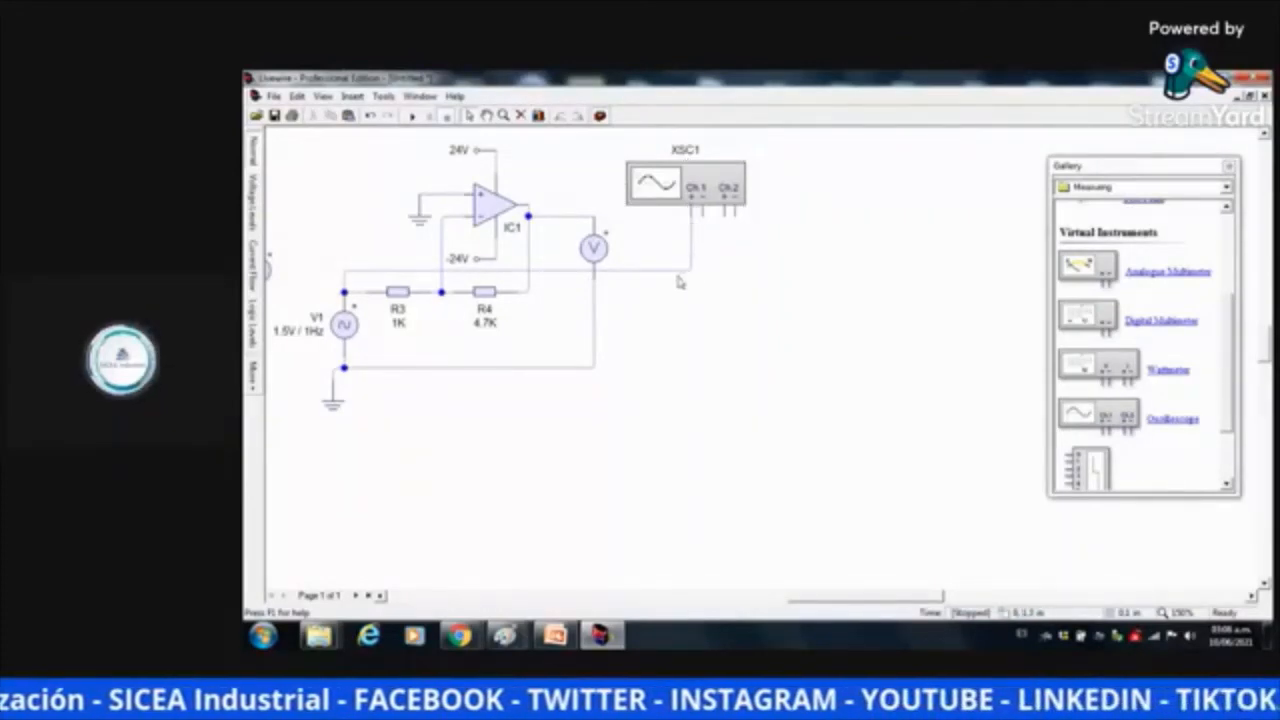
pyautogui.click(688, 199)
pyautogui.moveTo(688, 199); pyautogui.dragTo(690, 188)
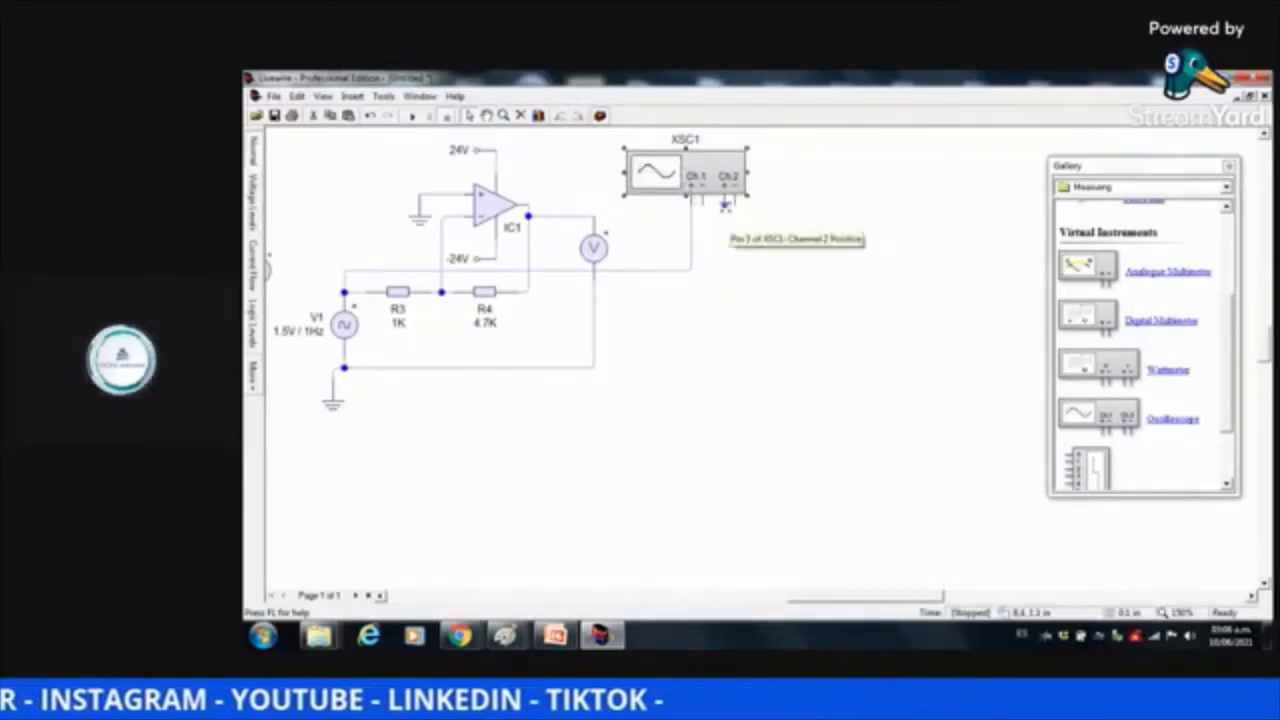
pyautogui.moveTo(713, 170); pyautogui.dragTo(713, 160)
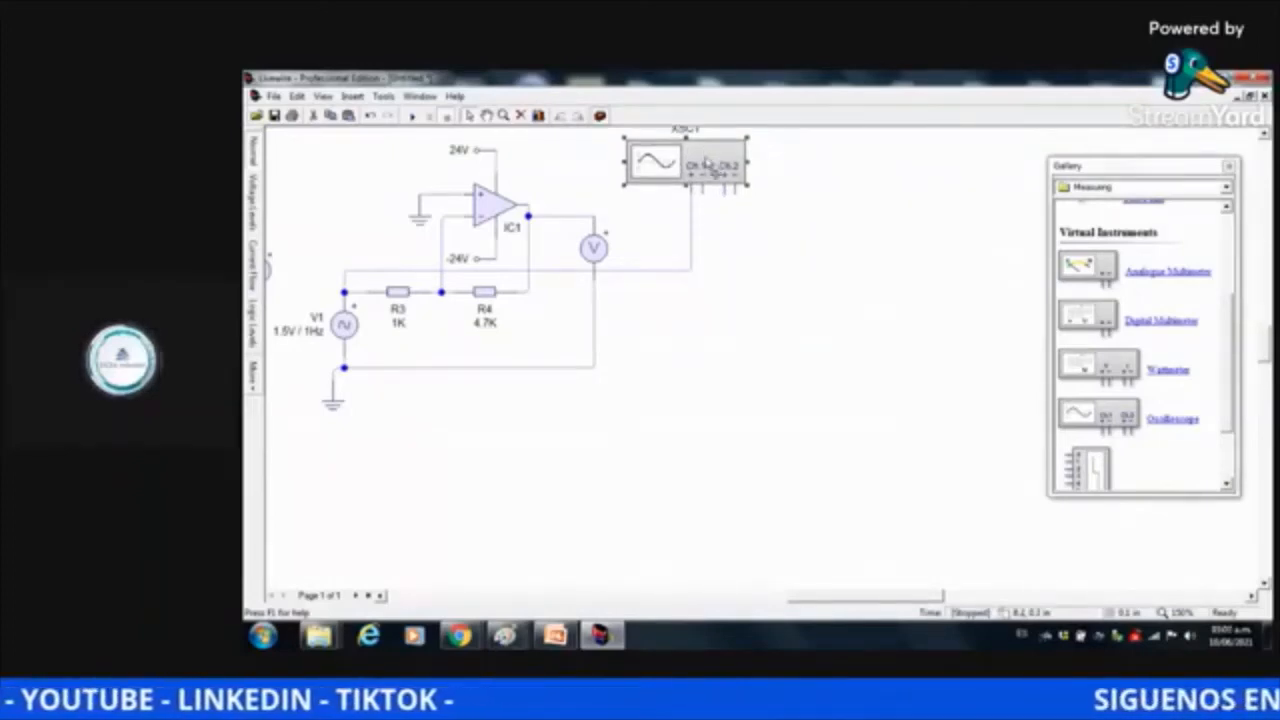
pyautogui.click(1265, 134)
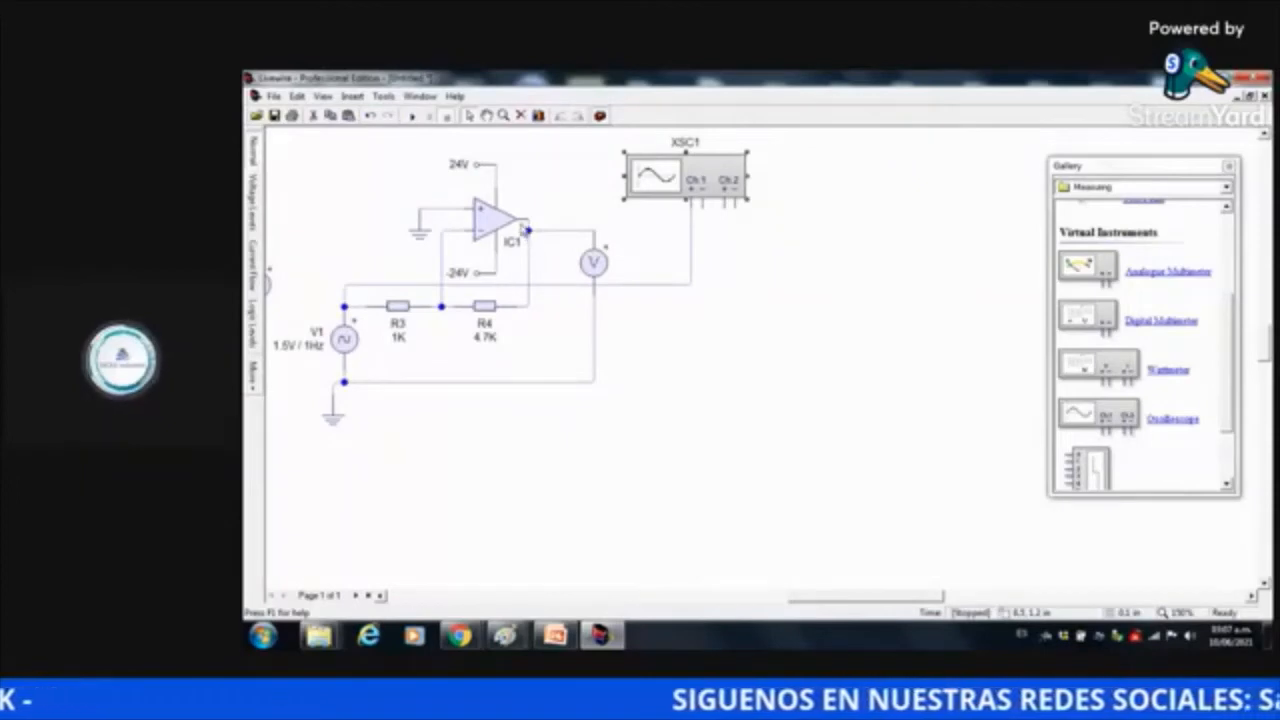
pyautogui.moveTo(725, 203)
pyautogui.mouseDown()
pyautogui.moveTo(722, 228)
pyautogui.moveTo(683, 237)
pyautogui.moveTo(595, 231)
pyautogui.mouseUp()
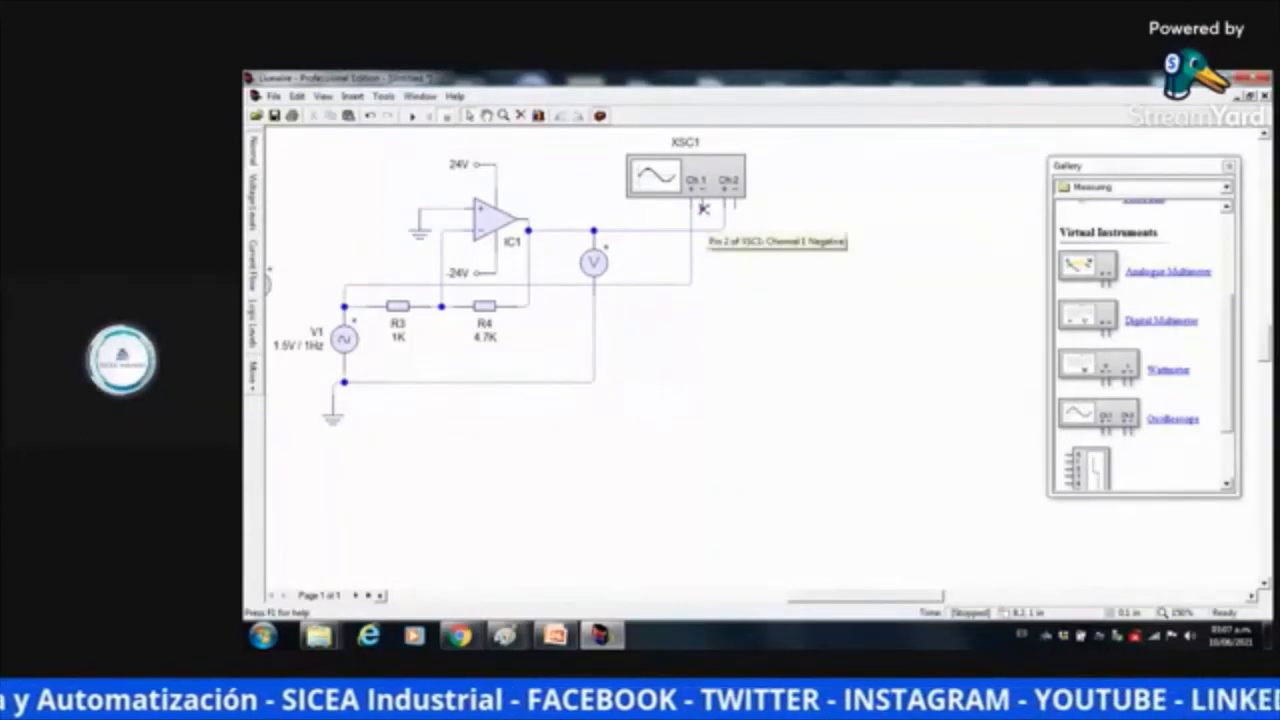
# Wire the oscilloscope's Channel 1 and Channel 2 negative pins to the ground line of the AC circuit
pyautogui.moveTo(703, 208); pyautogui.dragTo(594, 382)
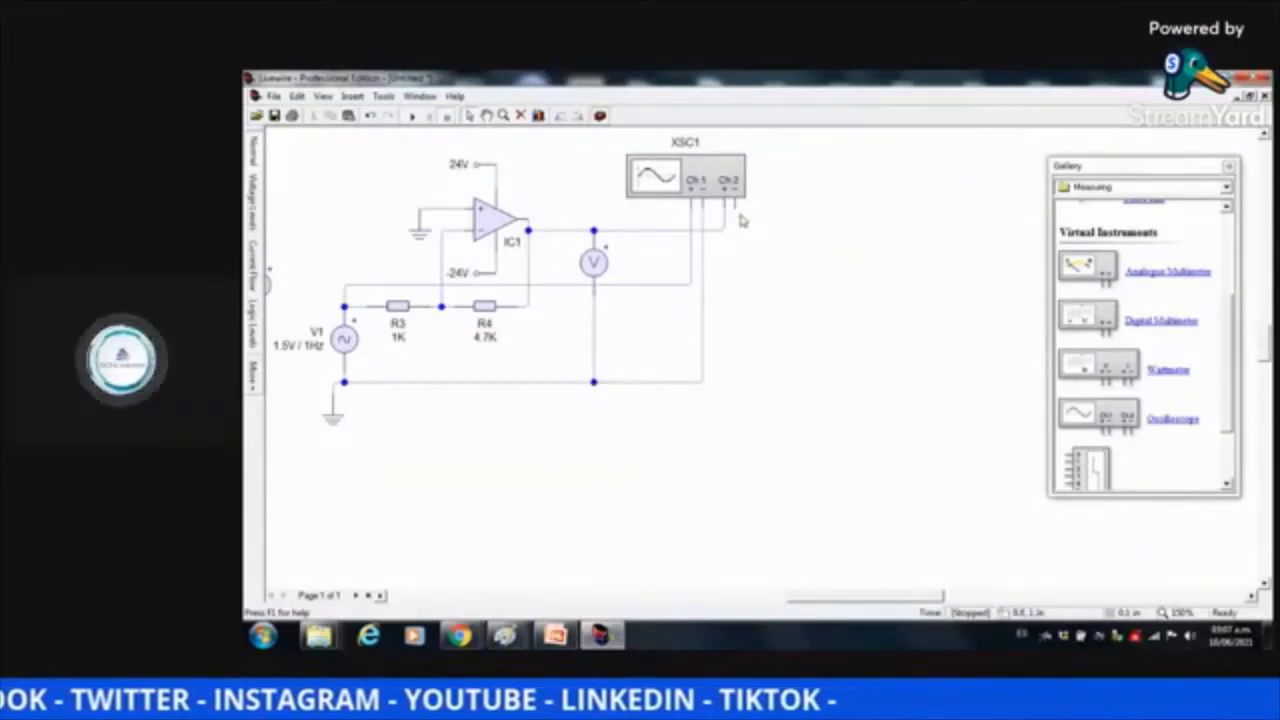
pyautogui.moveTo(736, 208); pyautogui.dragTo(702, 382)
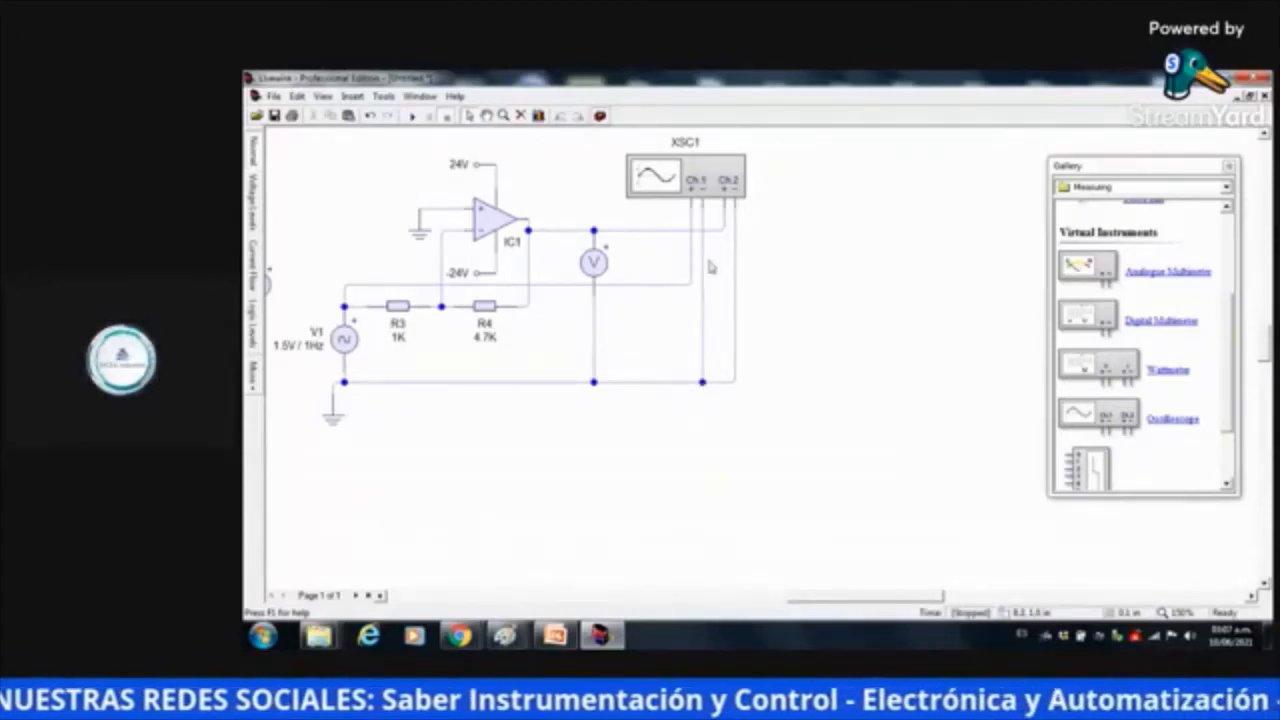
# Insert a wide graph for the oscilloscope below the AC circuit and extend its upper edge slightly
pyautogui.click(504, 118)
pyautogui.rightClick(395, 156)
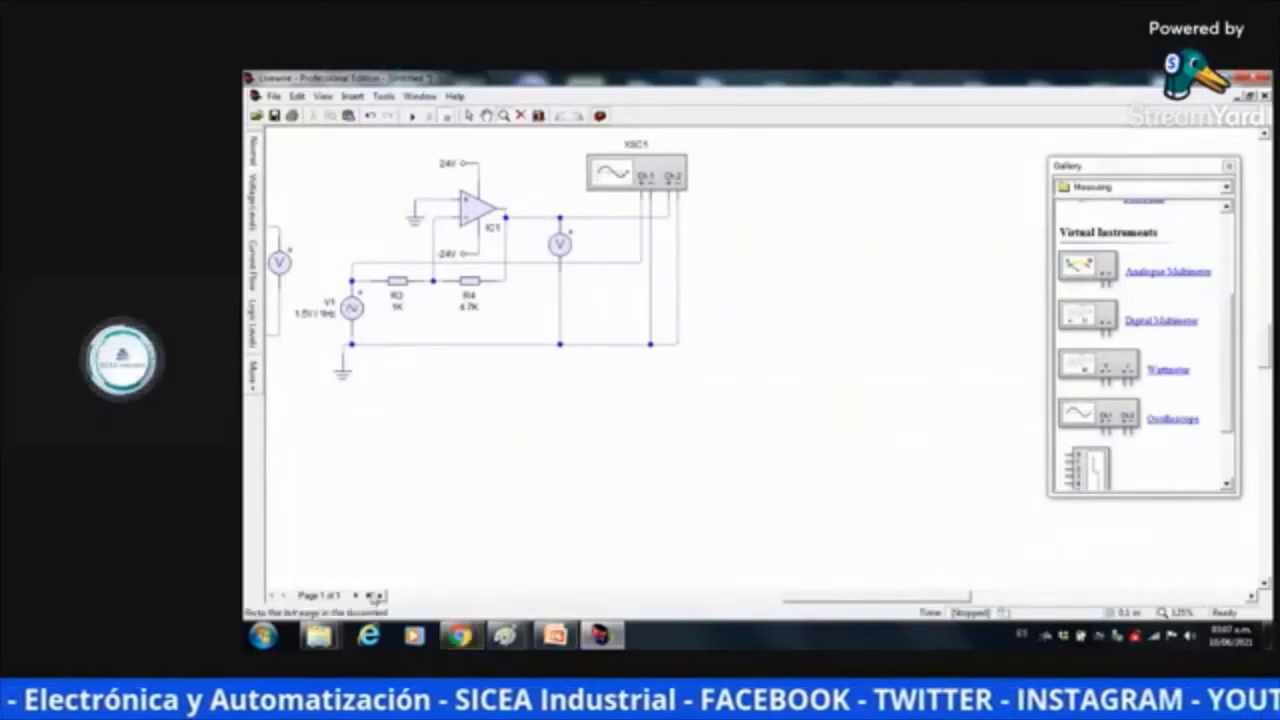
pyautogui.click(380, 597)
pyautogui.click(380, 597)
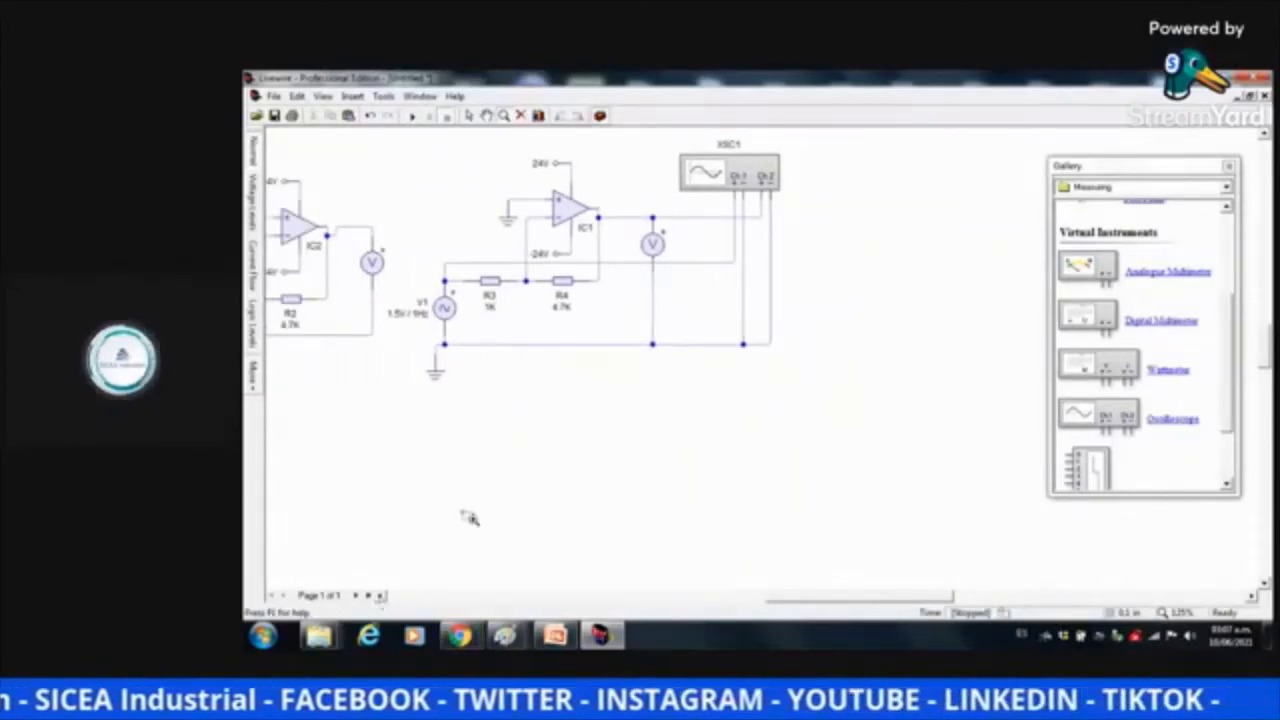
pyautogui.click(353, 96)
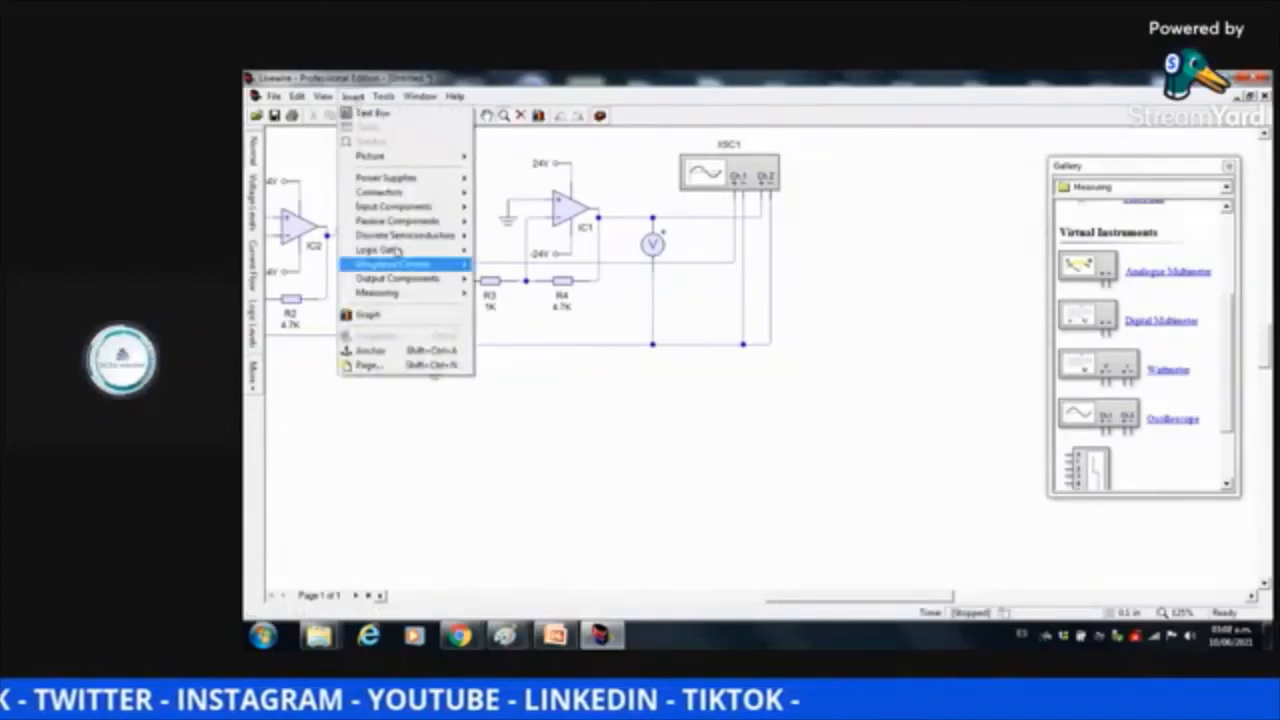
pyautogui.click(392, 319)
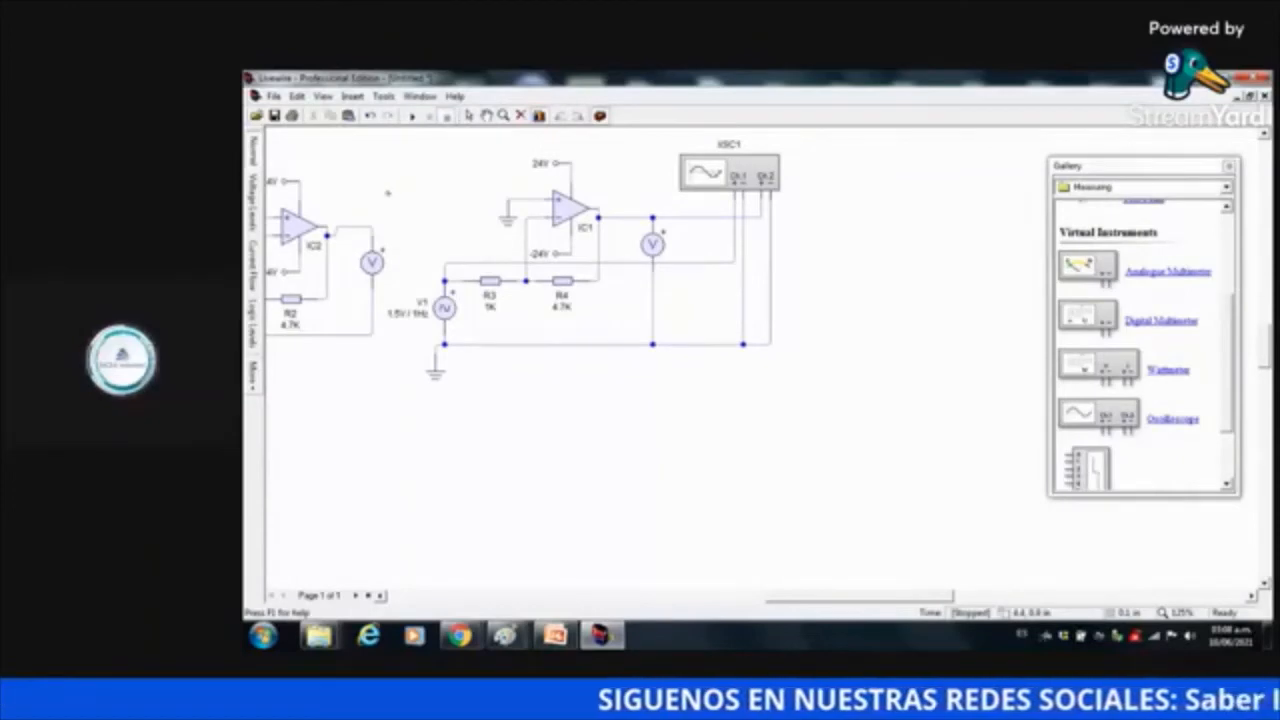
pyautogui.moveTo(308, 397)
pyautogui.mouseDown()
pyautogui.moveTo(406, 456)
pyautogui.moveTo(547, 512)
pyautogui.moveTo(828, 548)
pyautogui.moveTo(911, 574)
pyautogui.moveTo(912, 550)
pyautogui.moveTo(950, 550)
pyautogui.mouseUp()
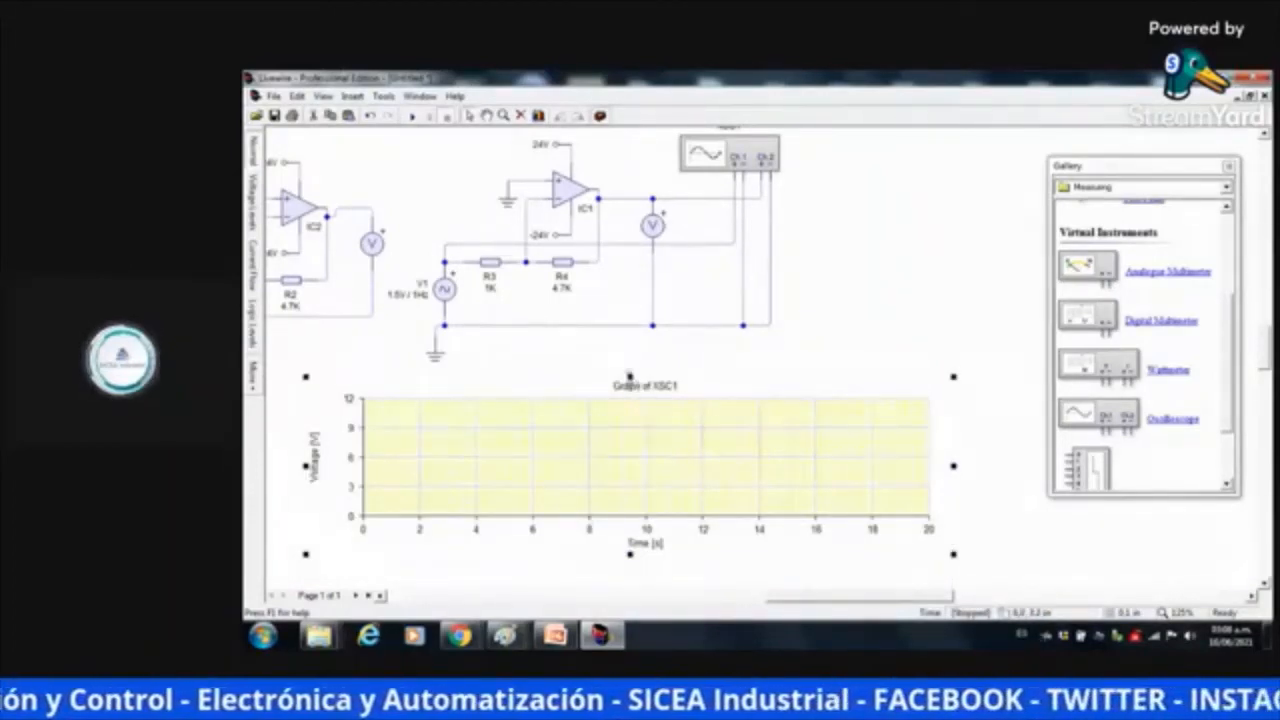
pyautogui.moveTo(629, 376); pyautogui.dragTo(629, 368)
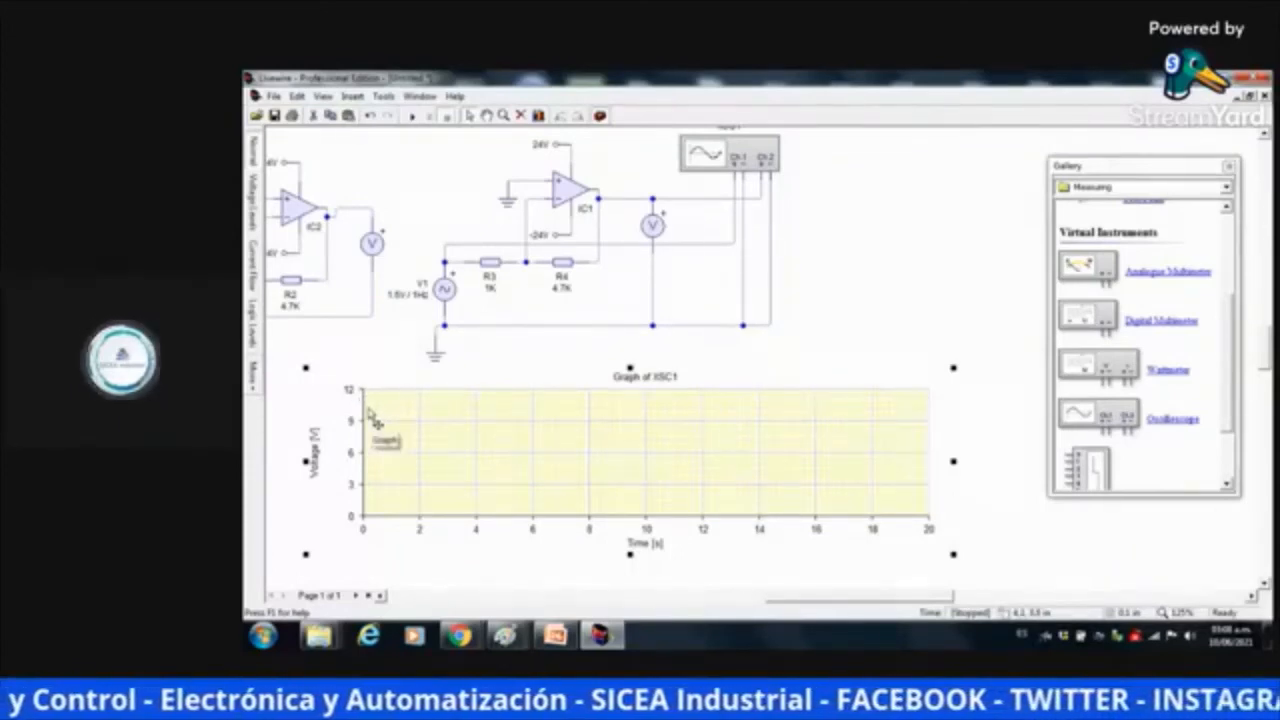
# Set the oscilloscope graph's minimum to -12 V and its time scale to 1 s, keeping the channel colours
pyautogui.doubleClick(508, 435)
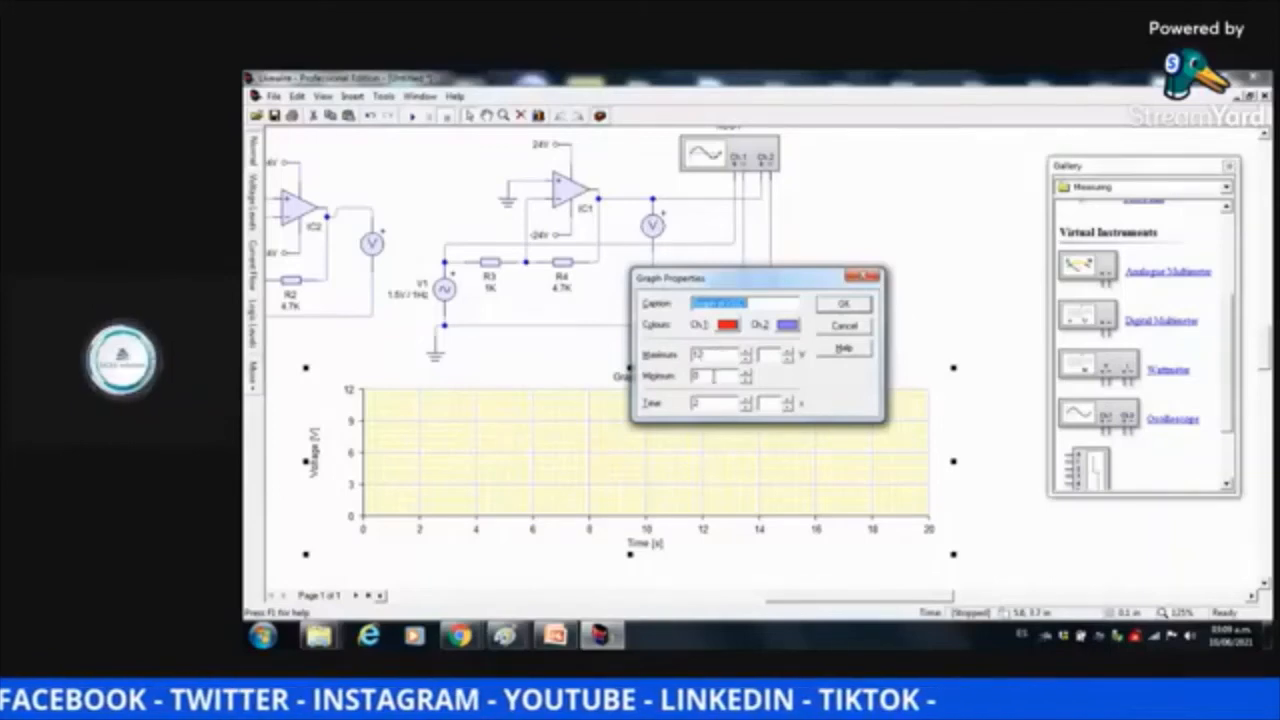
pyautogui.doubleClick(713, 376)
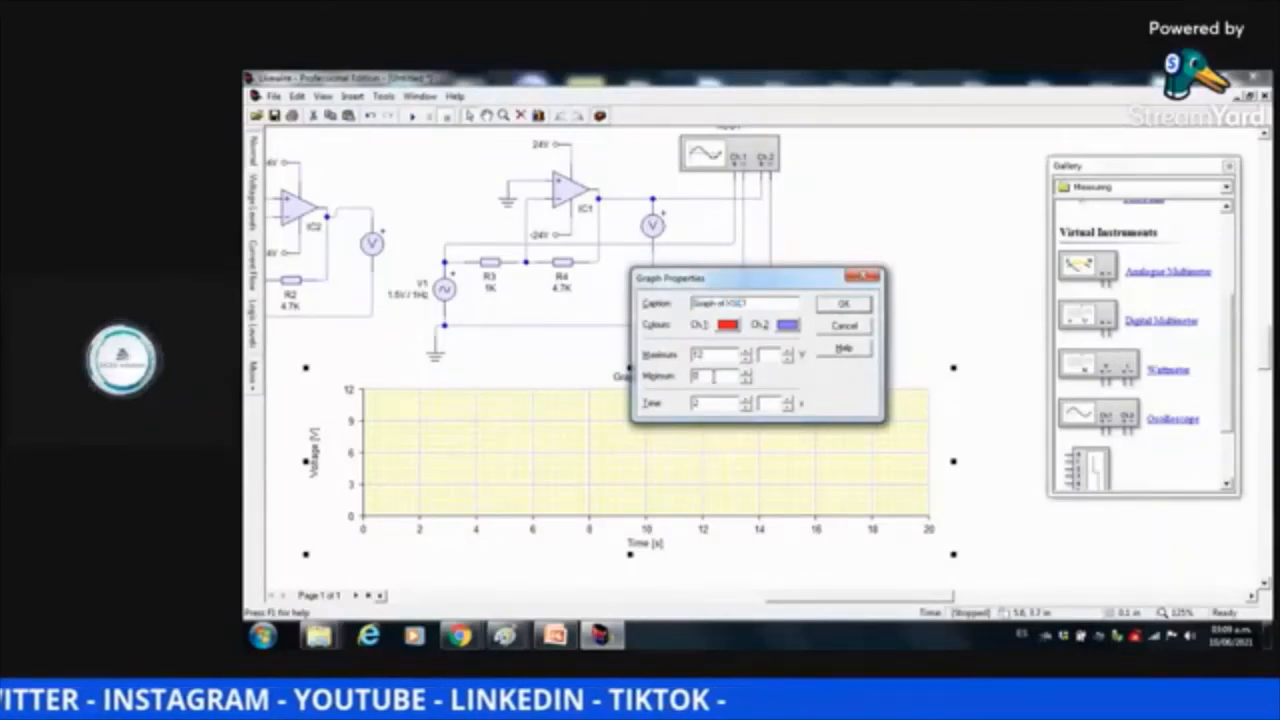
pyautogui.press('BackSpace')
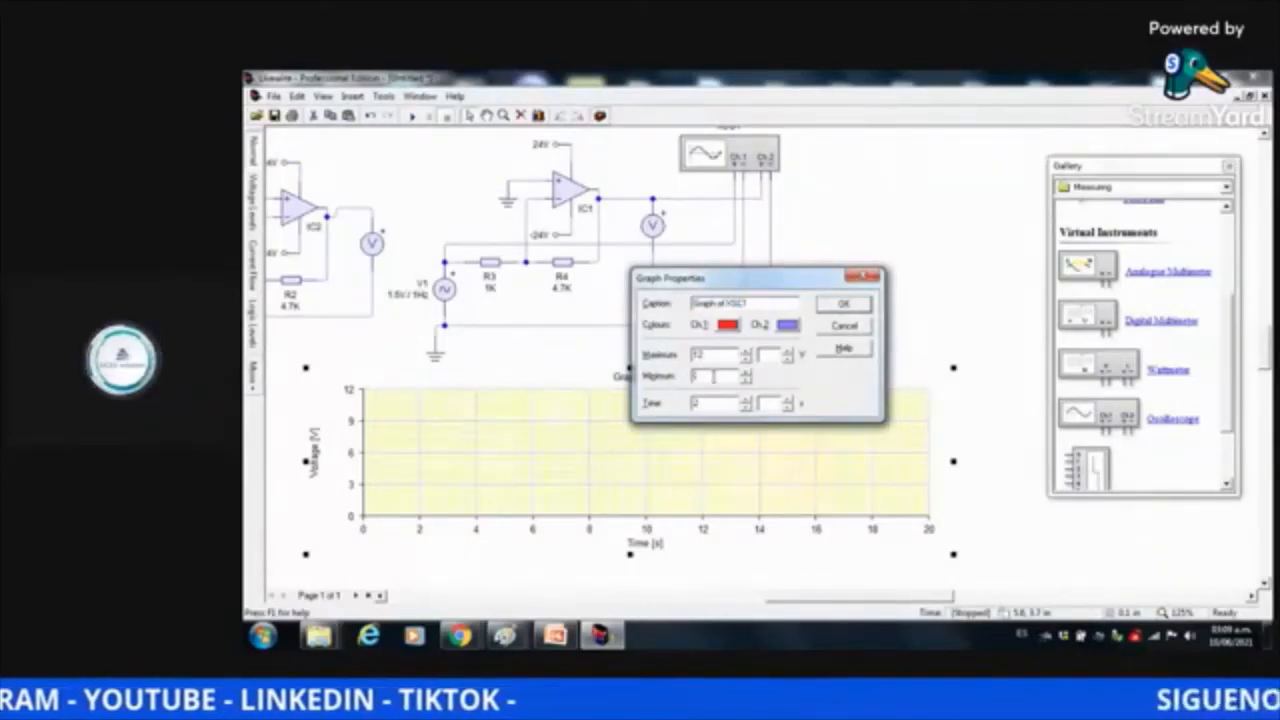
pyautogui.write('-12')
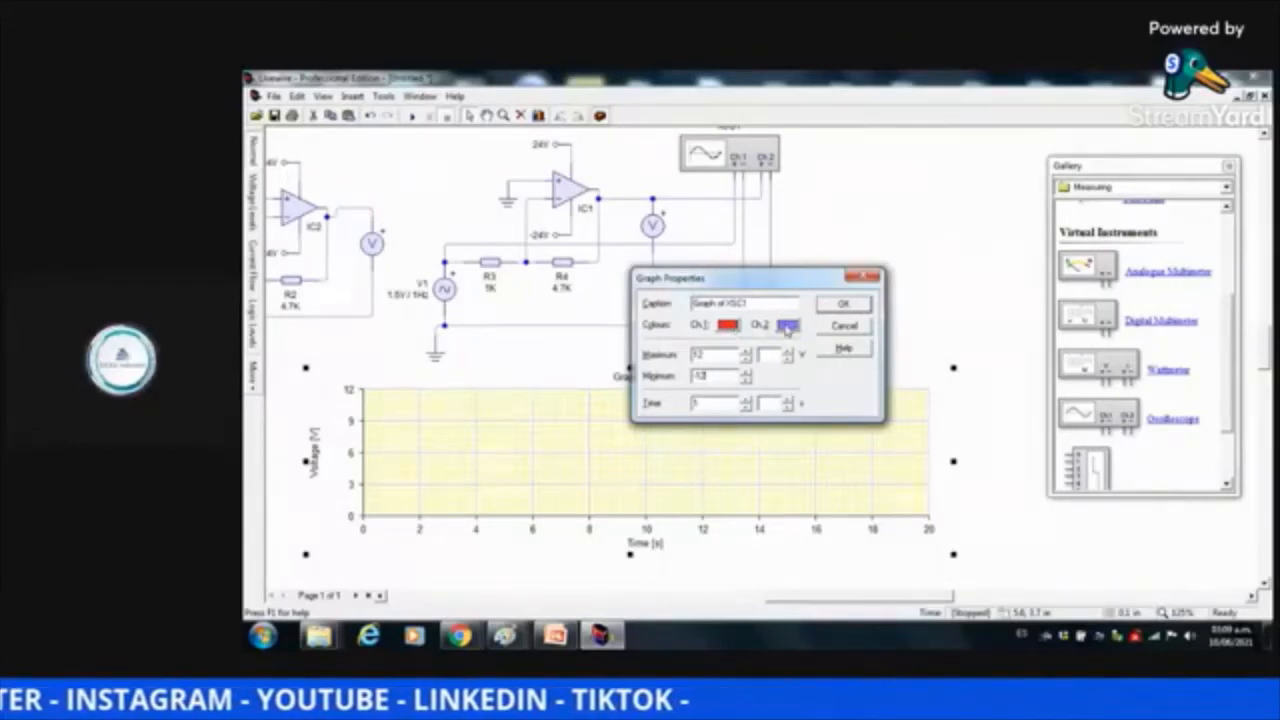
pyautogui.click(728, 326)
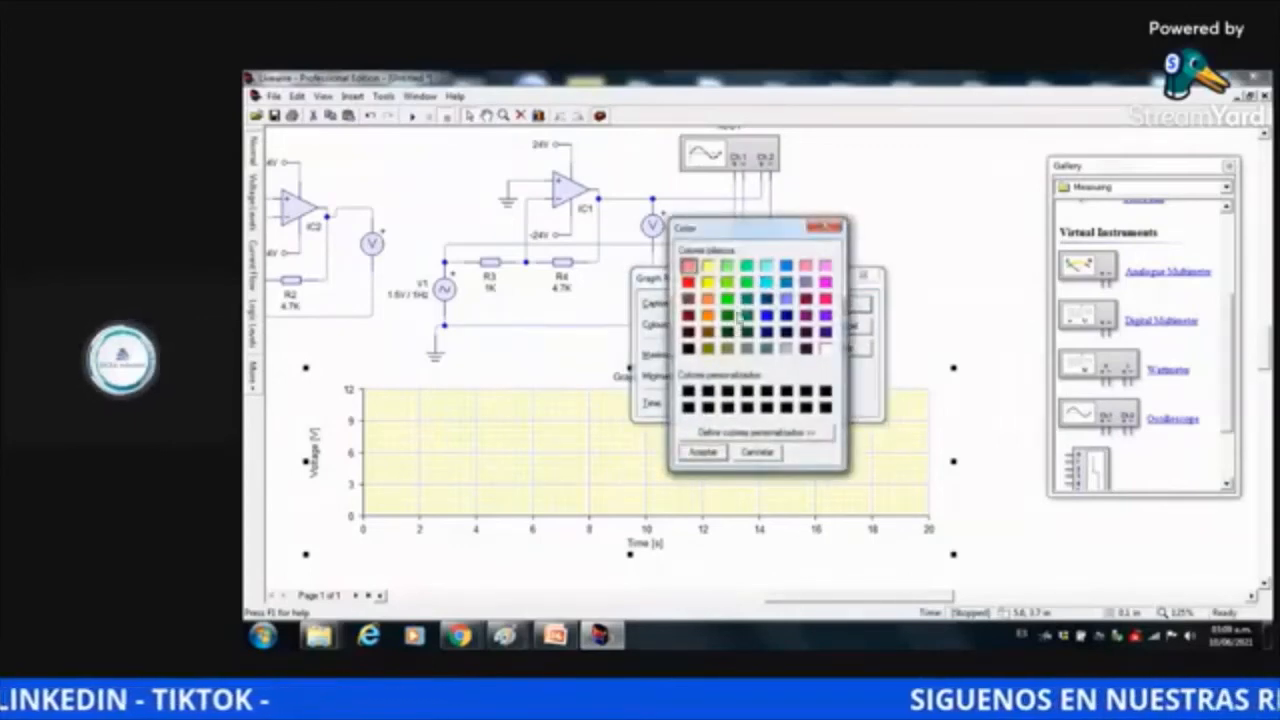
pyautogui.click(824, 227)
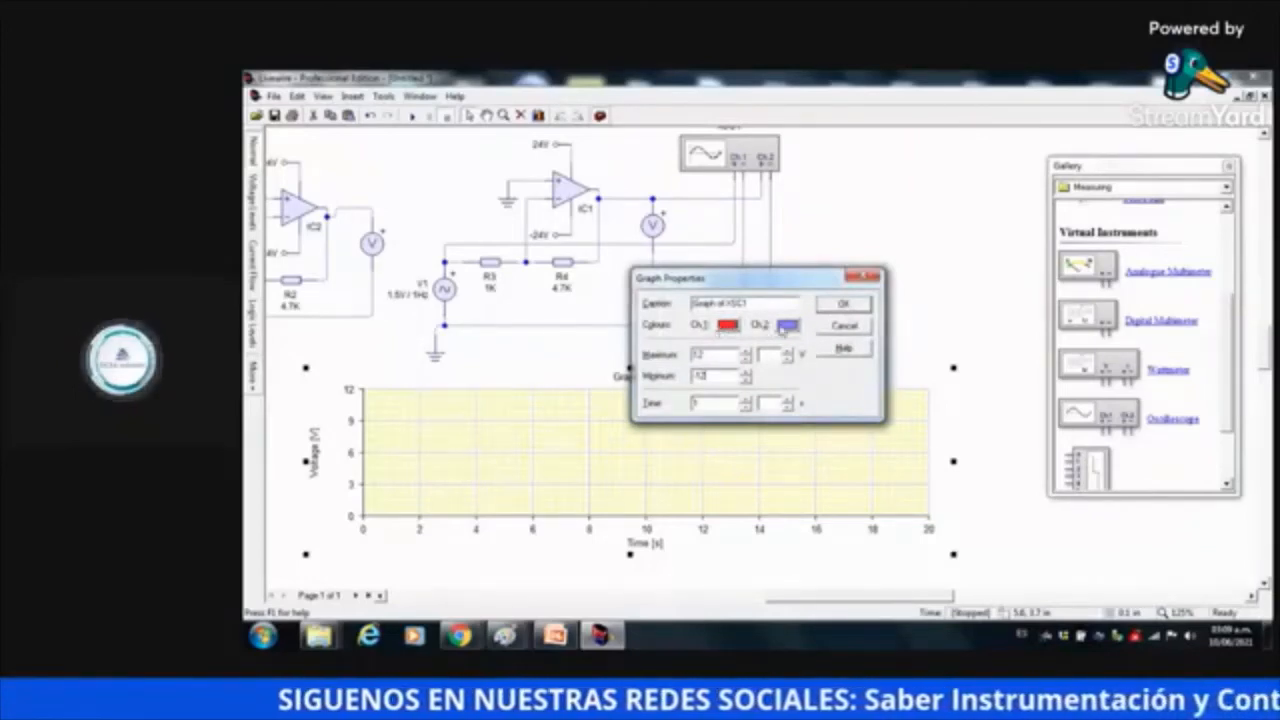
pyautogui.click(835, 308)
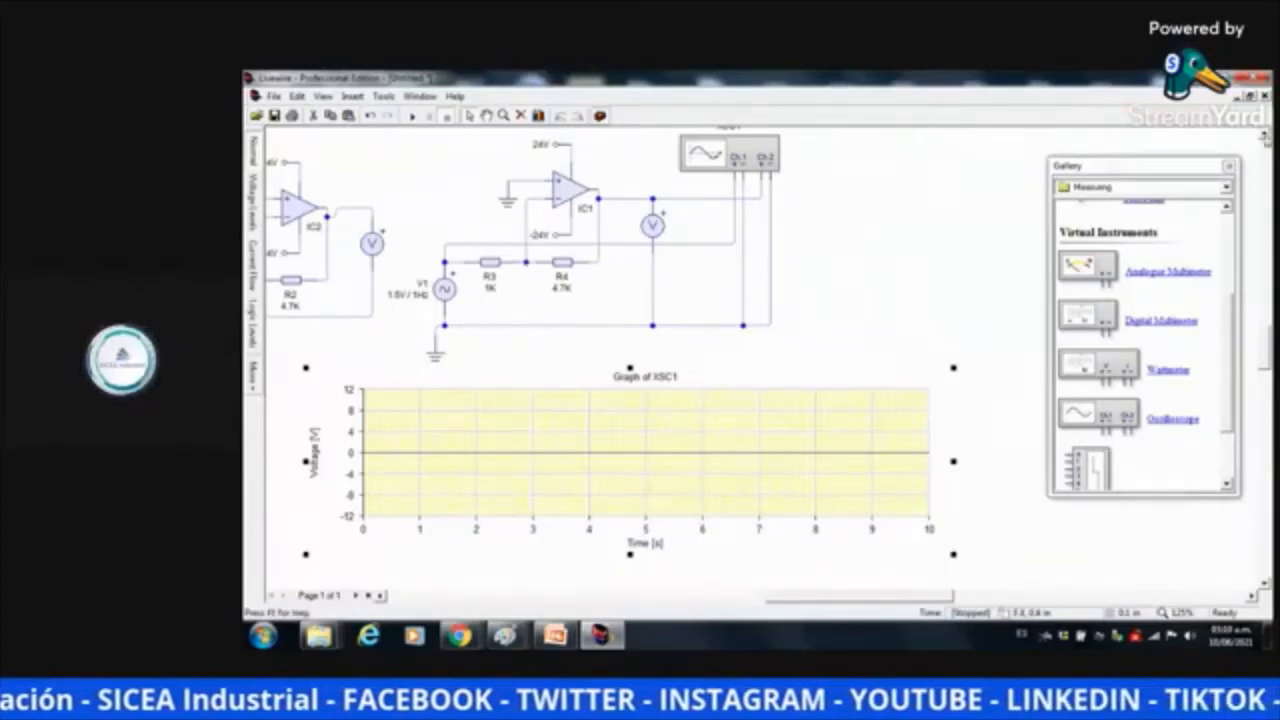
# Run the simulation and view the oscilloscope traces in the Current Flow style before restoring the Normal style
pyautogui.scroll(1, 611, 349)
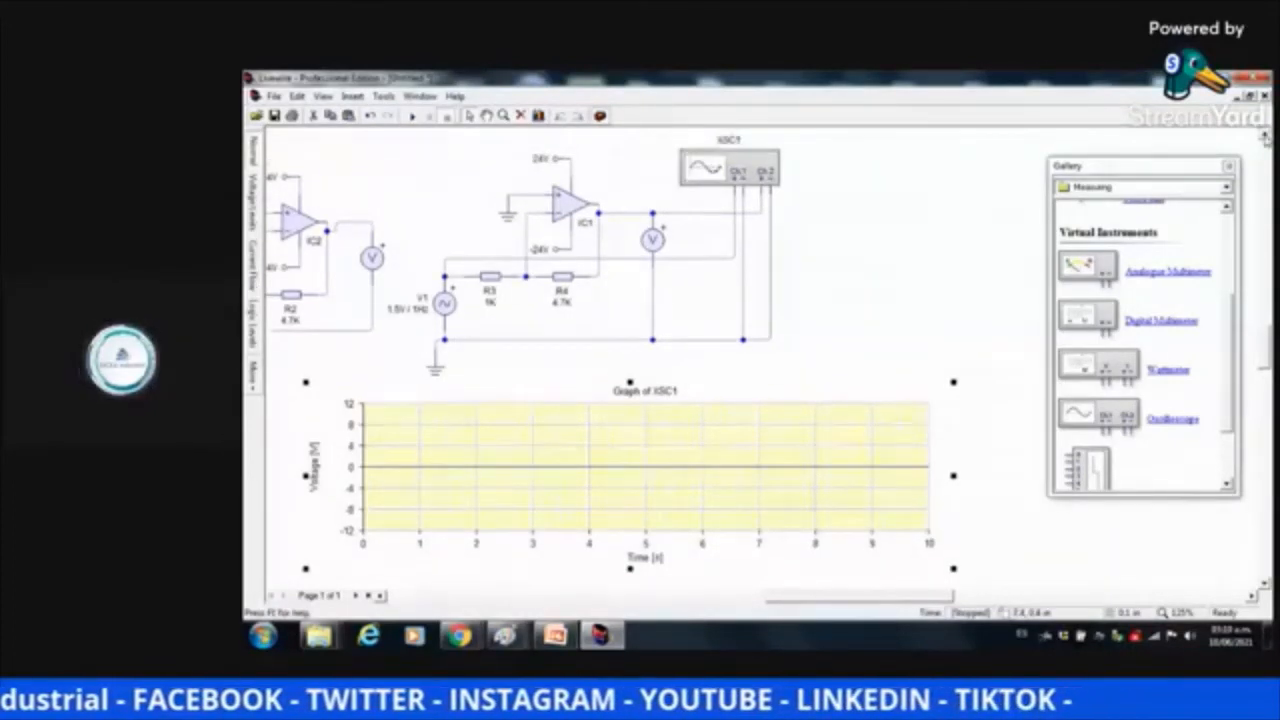
pyautogui.click(382, 96)
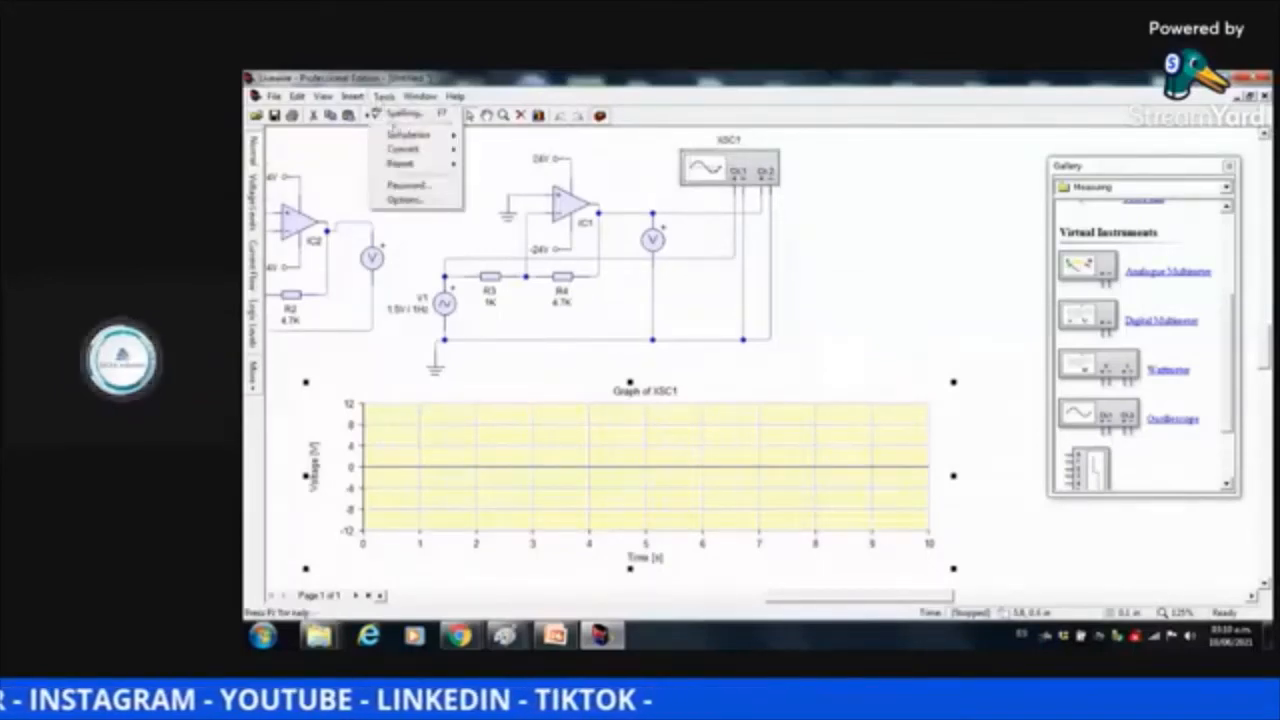
pyautogui.moveTo(406, 137)
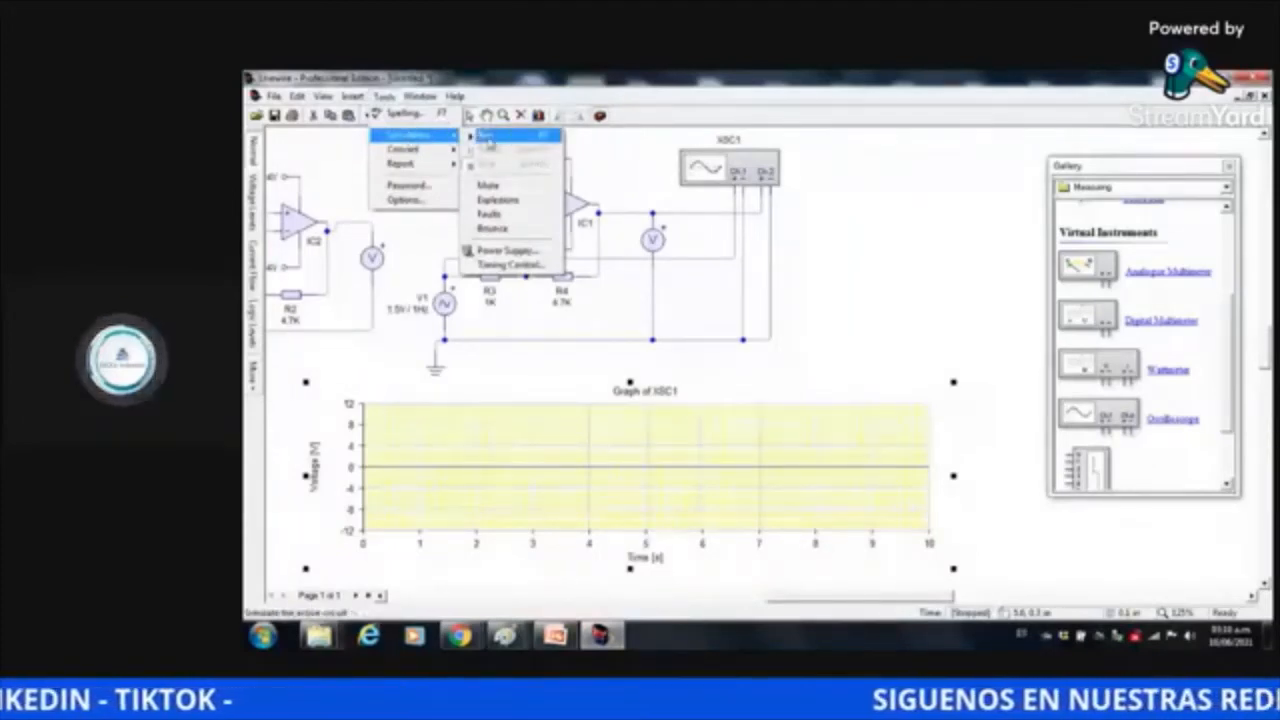
pyautogui.click(489, 143)
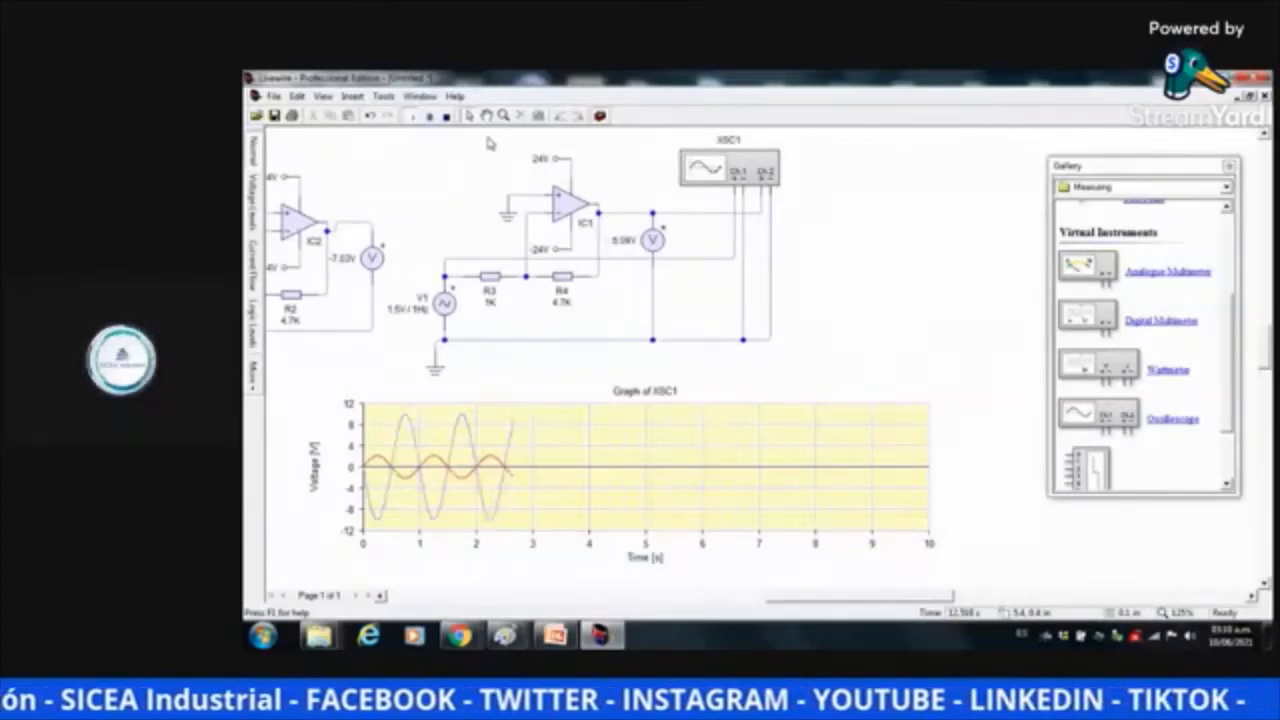
pyautogui.click(252, 265)
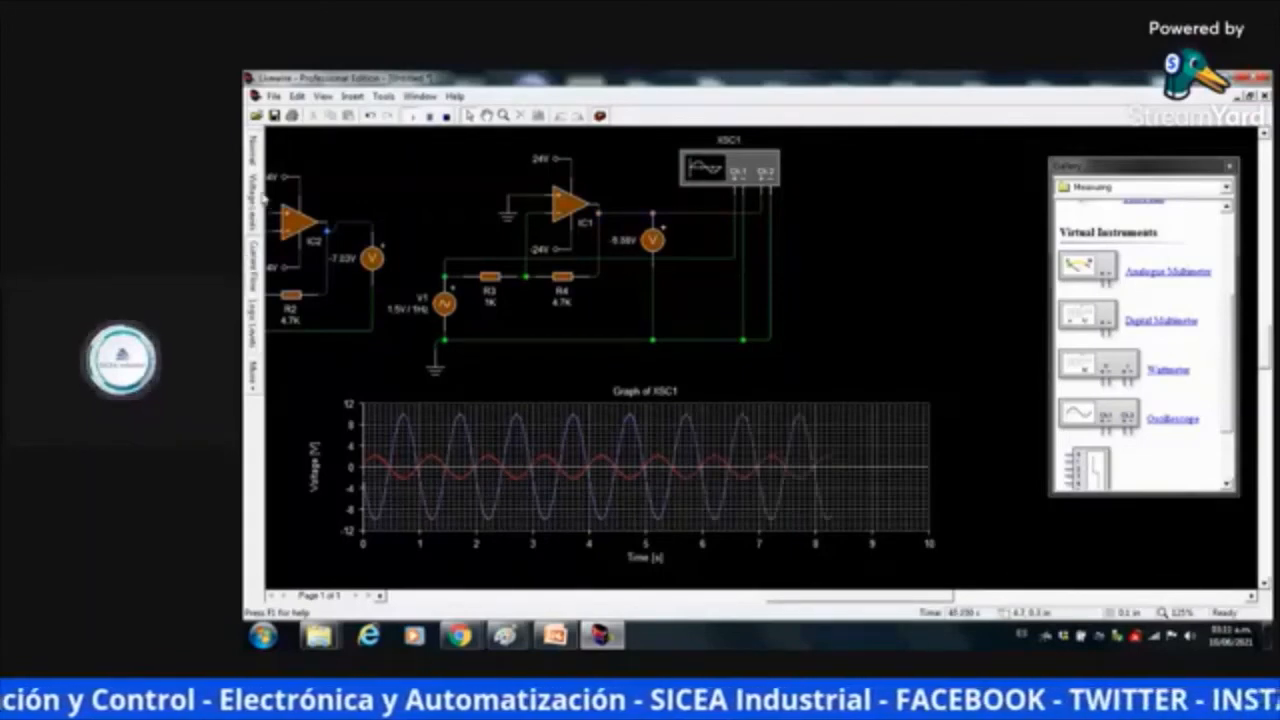
pyautogui.click(254, 150)
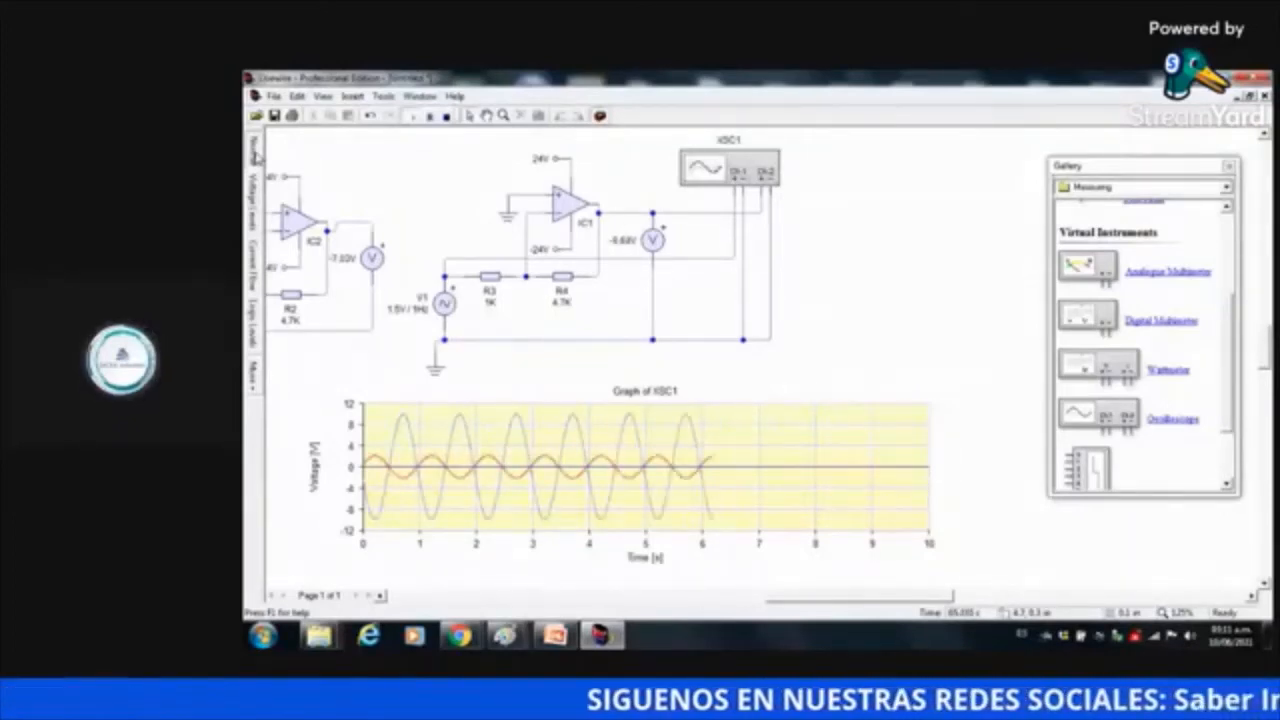
# Stop the simulation and move the oscilloscope graph left so it sits beneath both circuits
pyautogui.click(381, 596)
pyautogui.click(381, 596)
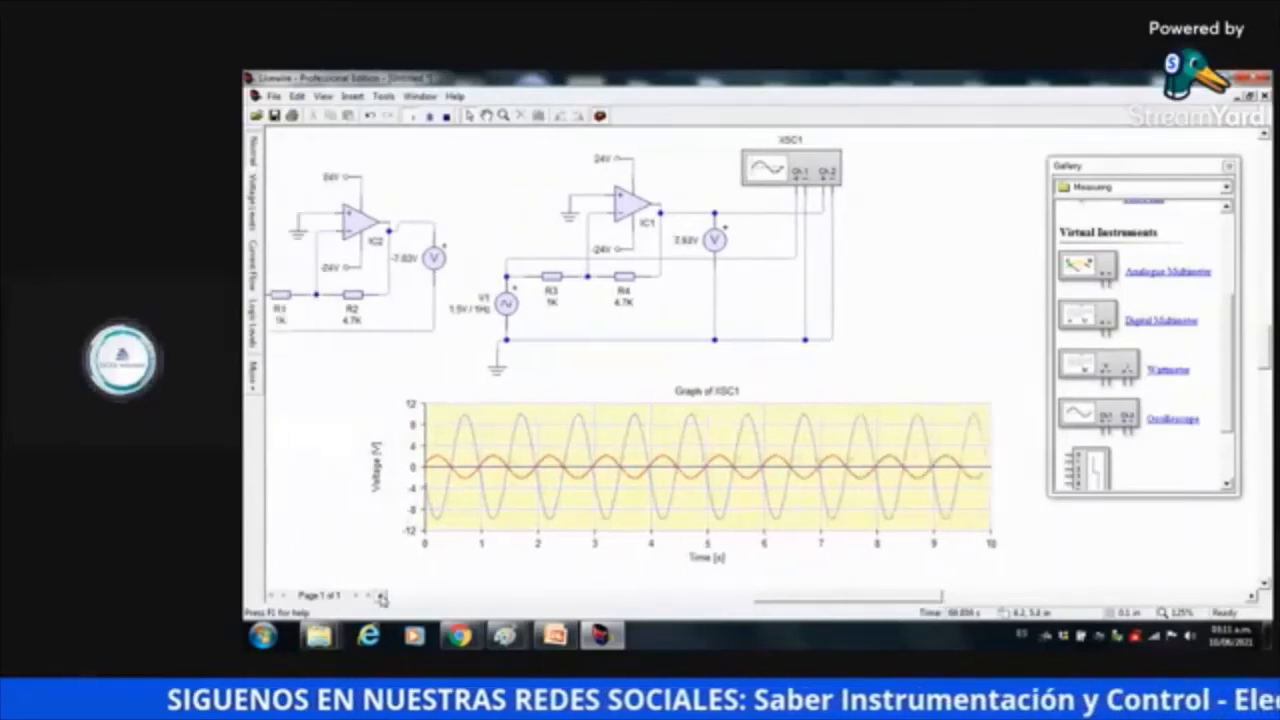
pyautogui.click(381, 596)
pyautogui.click(381, 596)
pyautogui.click(381, 596)
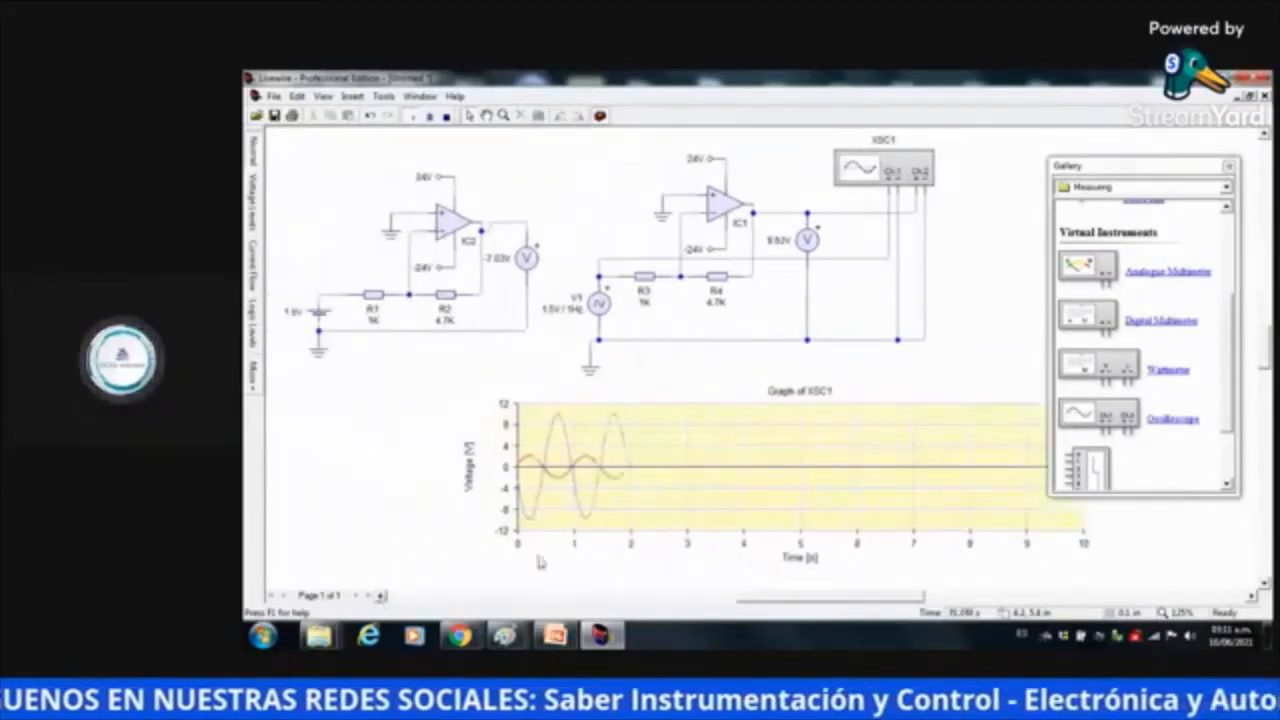
pyautogui.click(840, 457)
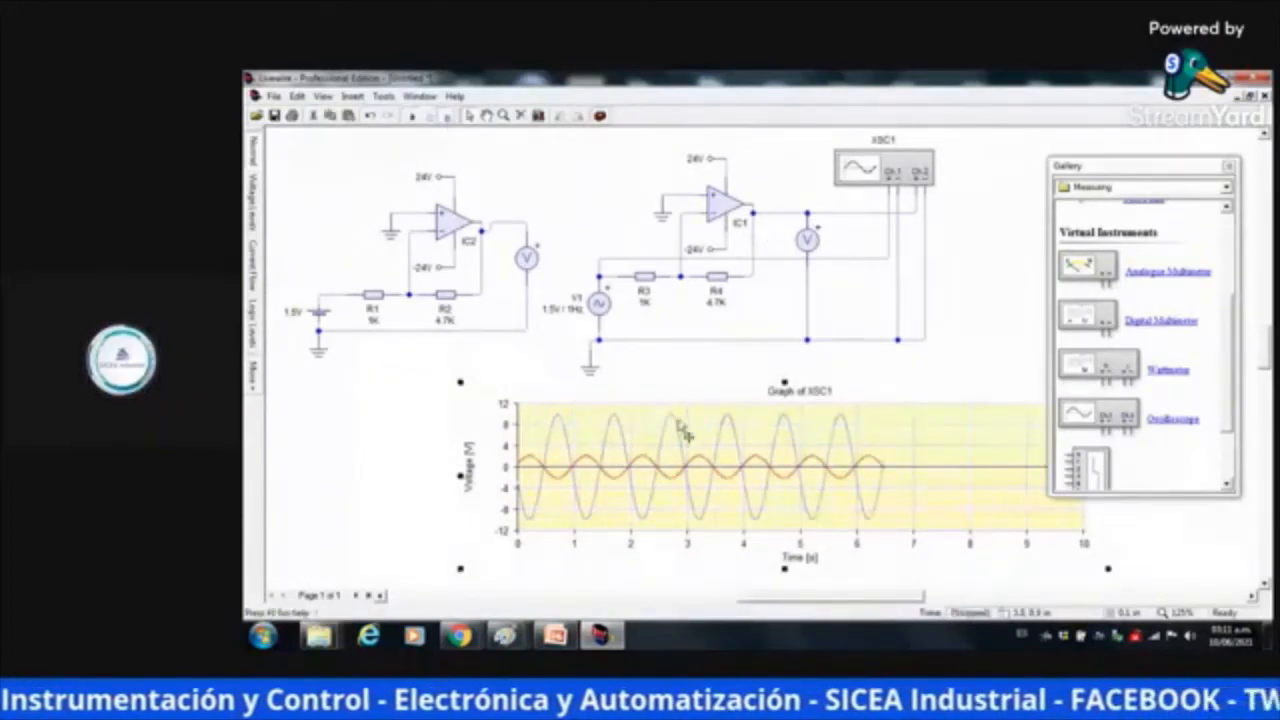
pyautogui.moveTo(686, 430); pyautogui.dragTo(574, 425)
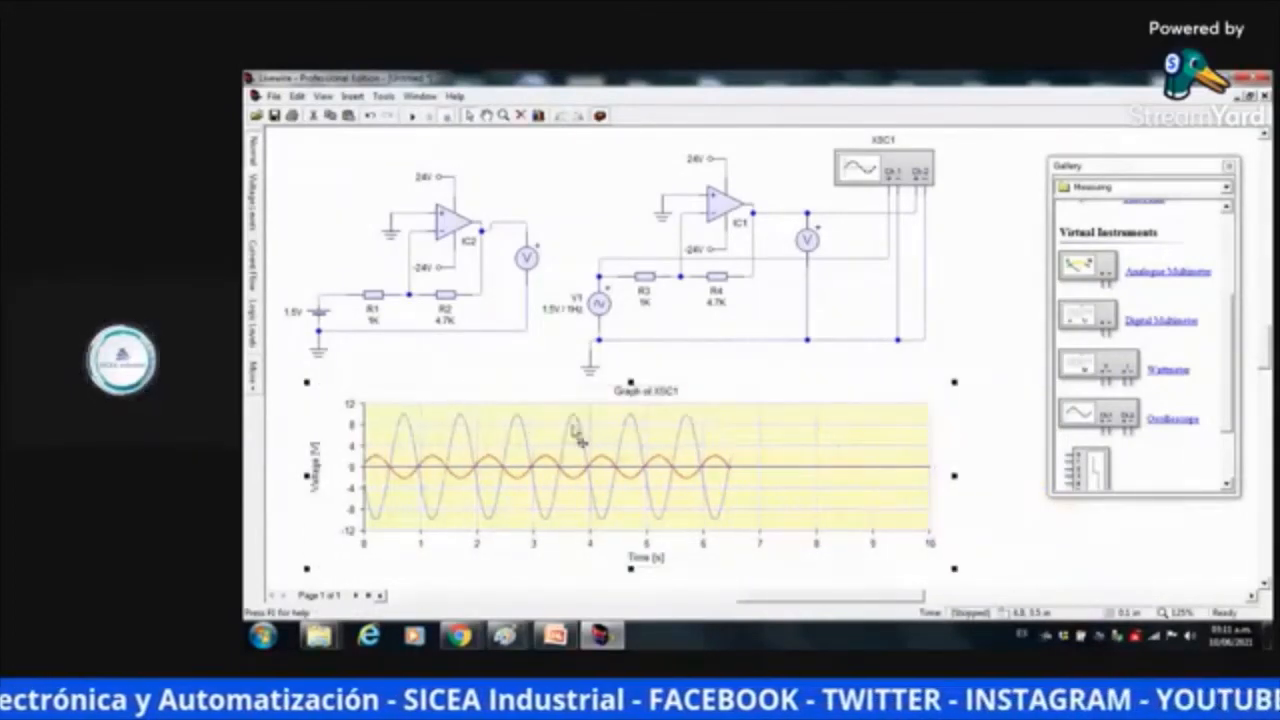
# Run the simulation again to compare the input and output waveforms, and stop it
pyautogui.click(411, 116)
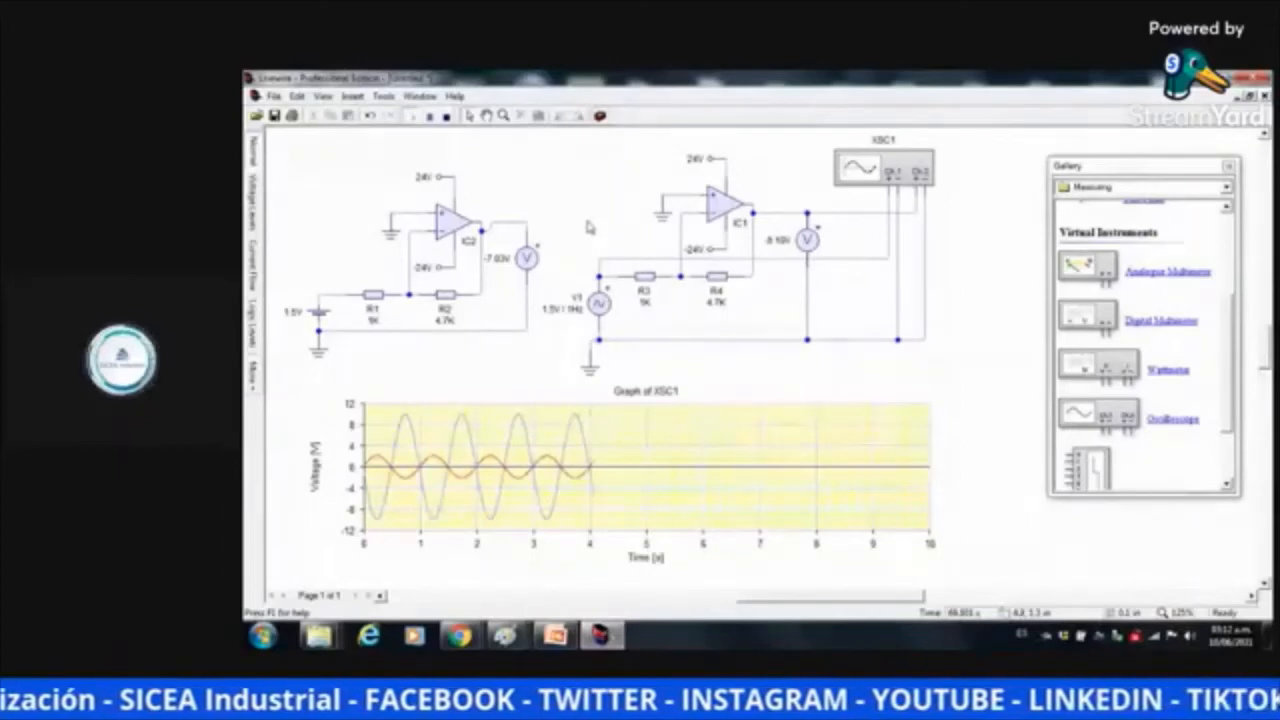
pyautogui.click(446, 117)
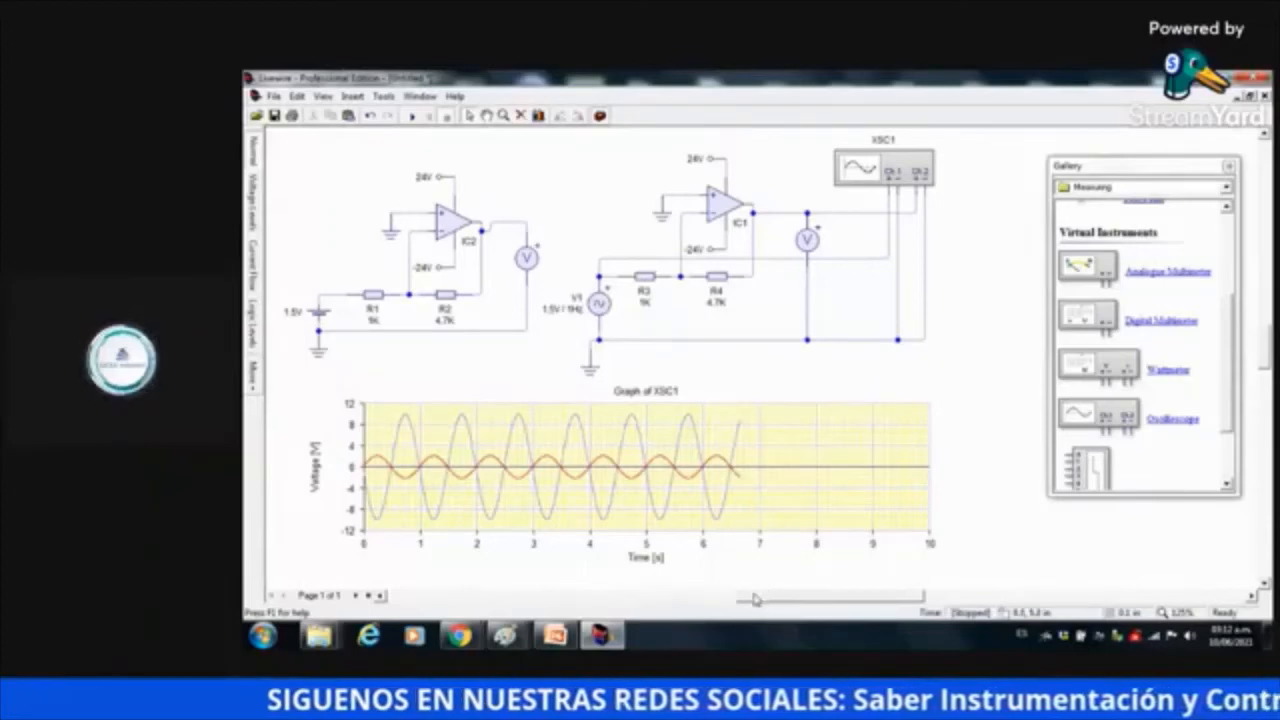
# Copy the DC inverting amplifier circuit with the 1.5V battery and paste it into the empty area beyond the AC circuit
pyautogui.moveTo(755, 600); pyautogui.dragTo(814, 607)
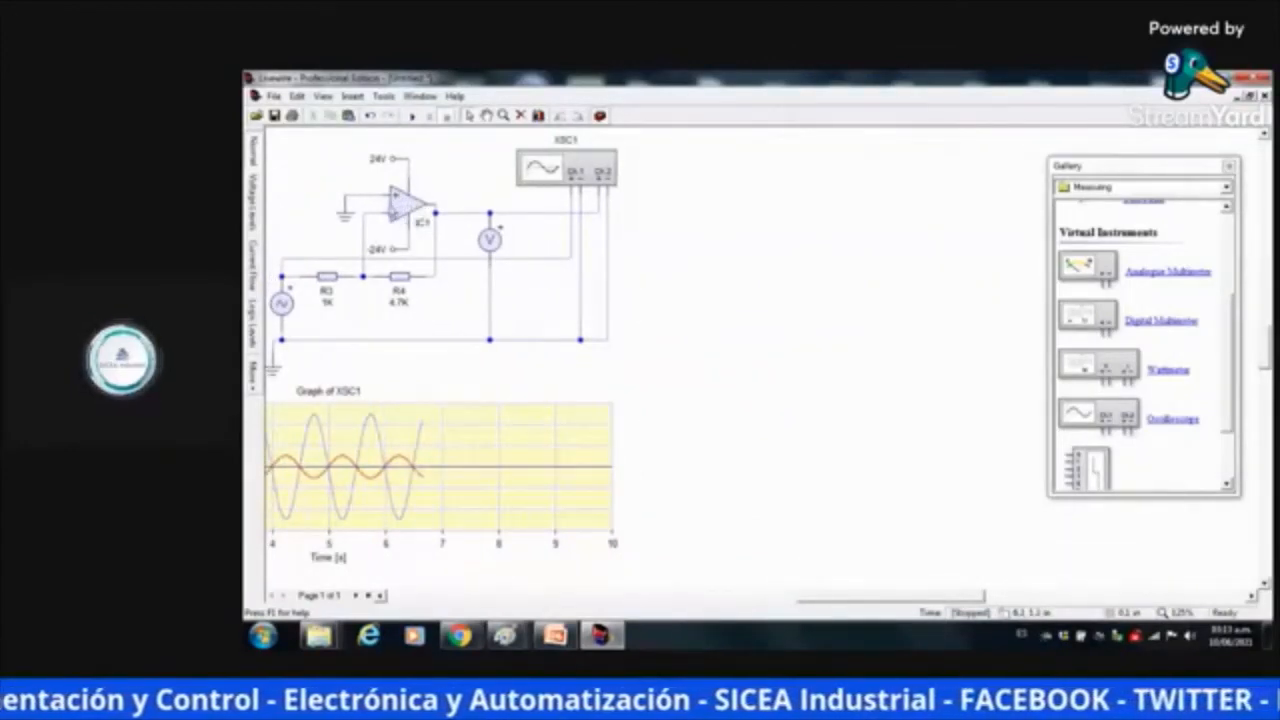
pyautogui.click(381, 597)
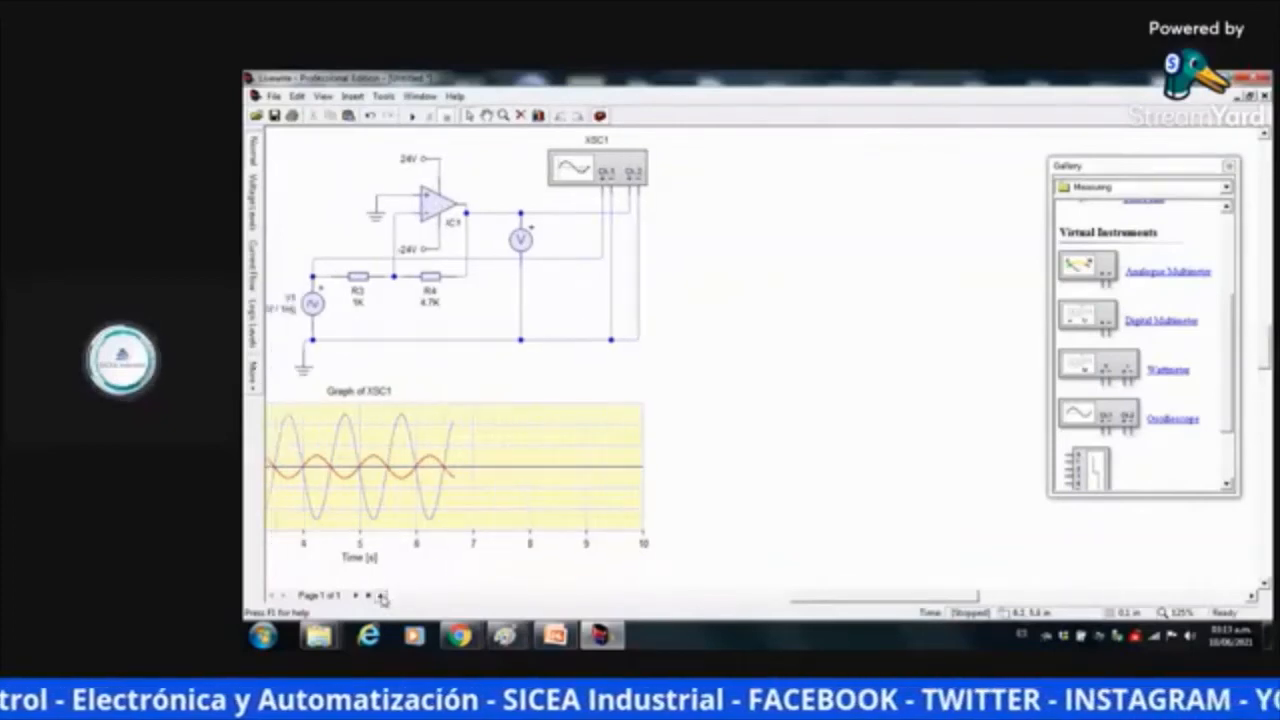
pyautogui.click(381, 597)
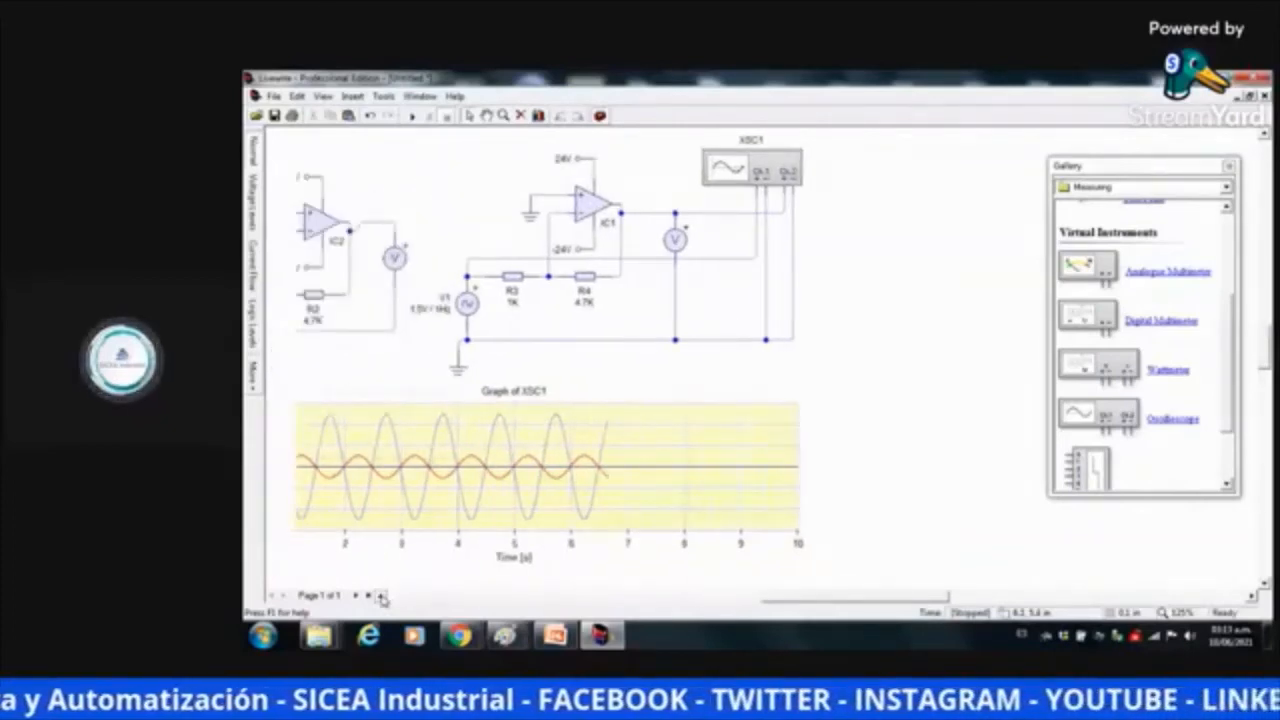
pyautogui.click(381, 597)
pyautogui.click(381, 597)
pyautogui.click(384, 597)
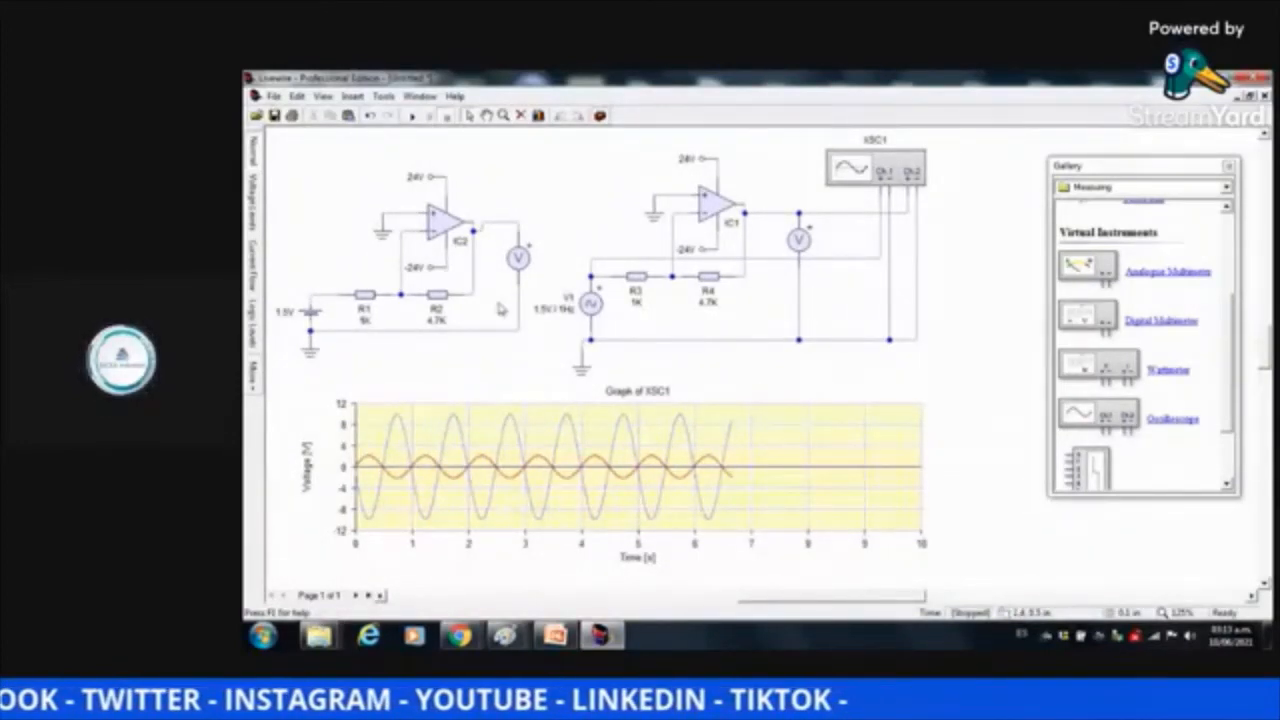
pyautogui.moveTo(536, 360); pyautogui.dragTo(536, 364)
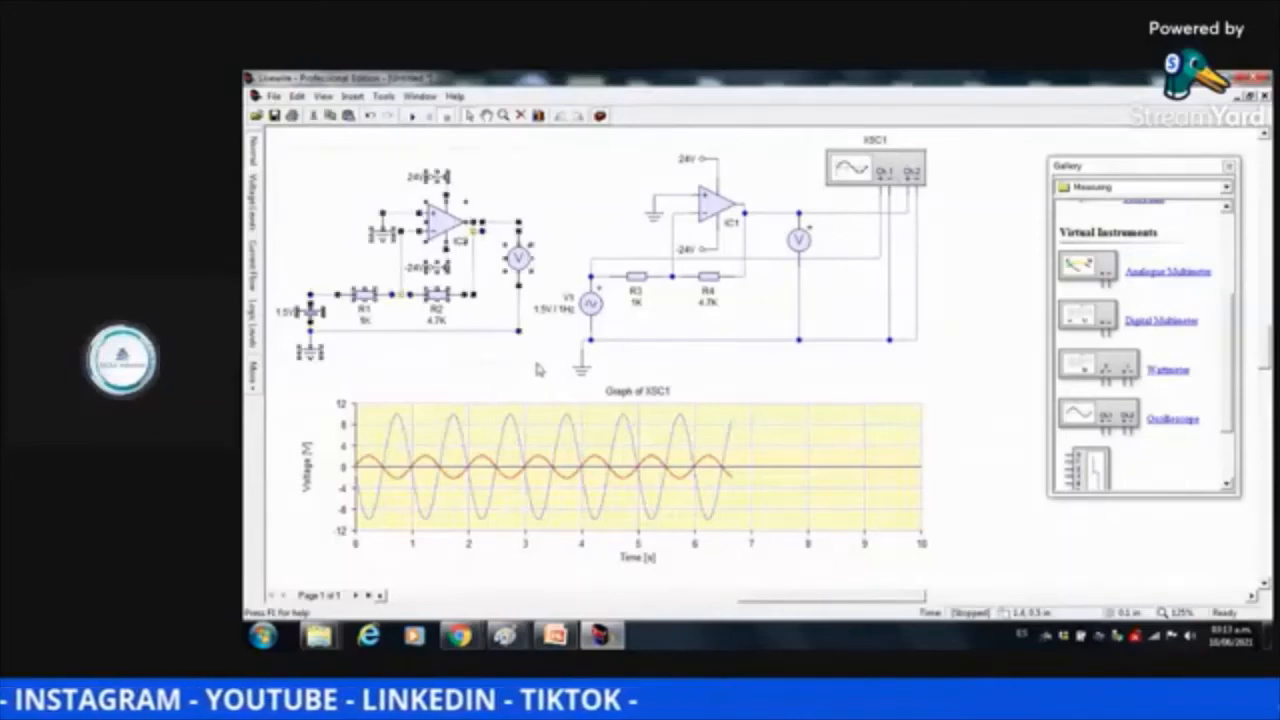
pyautogui.click(332, 119)
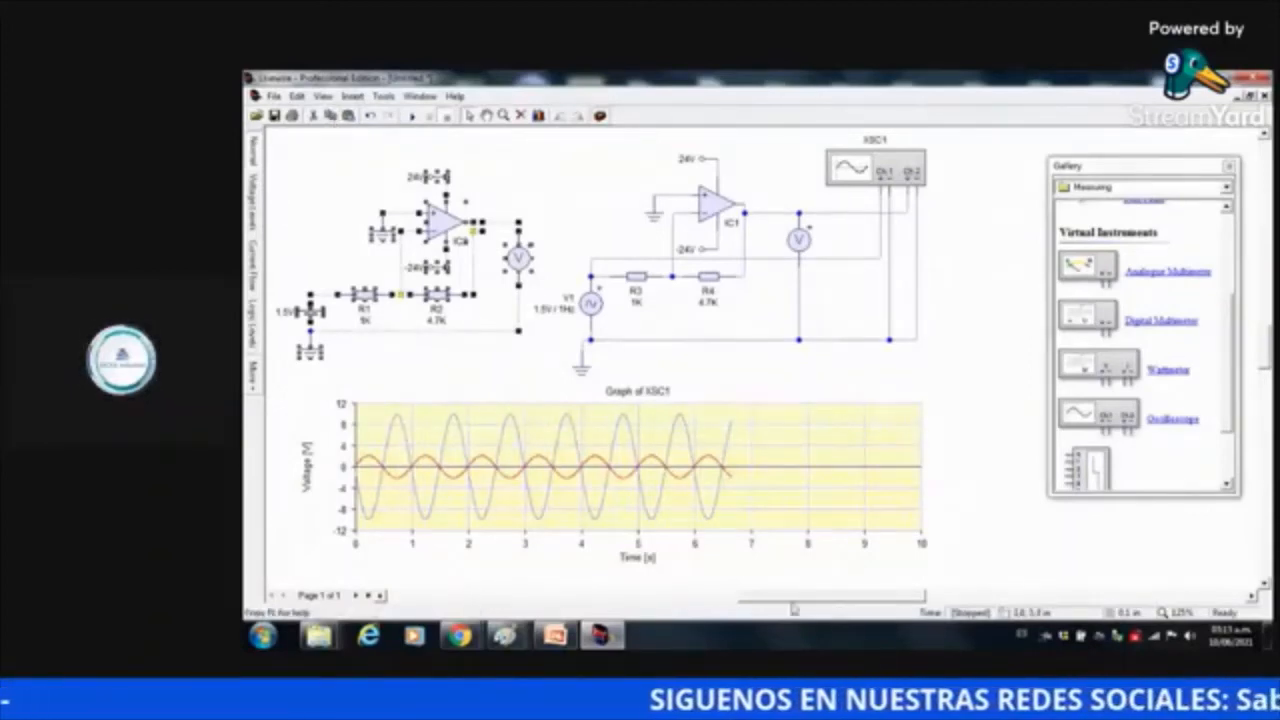
pyautogui.moveTo(780, 600); pyautogui.dragTo(893, 609)
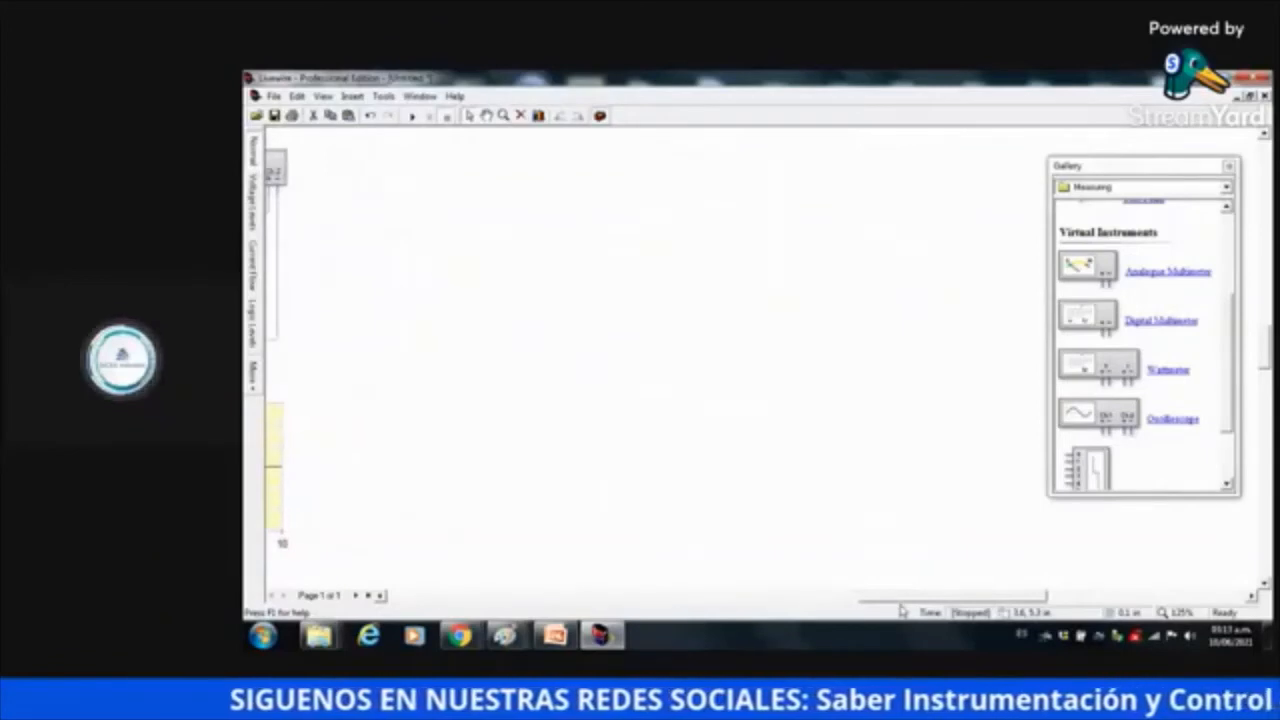
pyautogui.hotkey('ctrl', 'v')
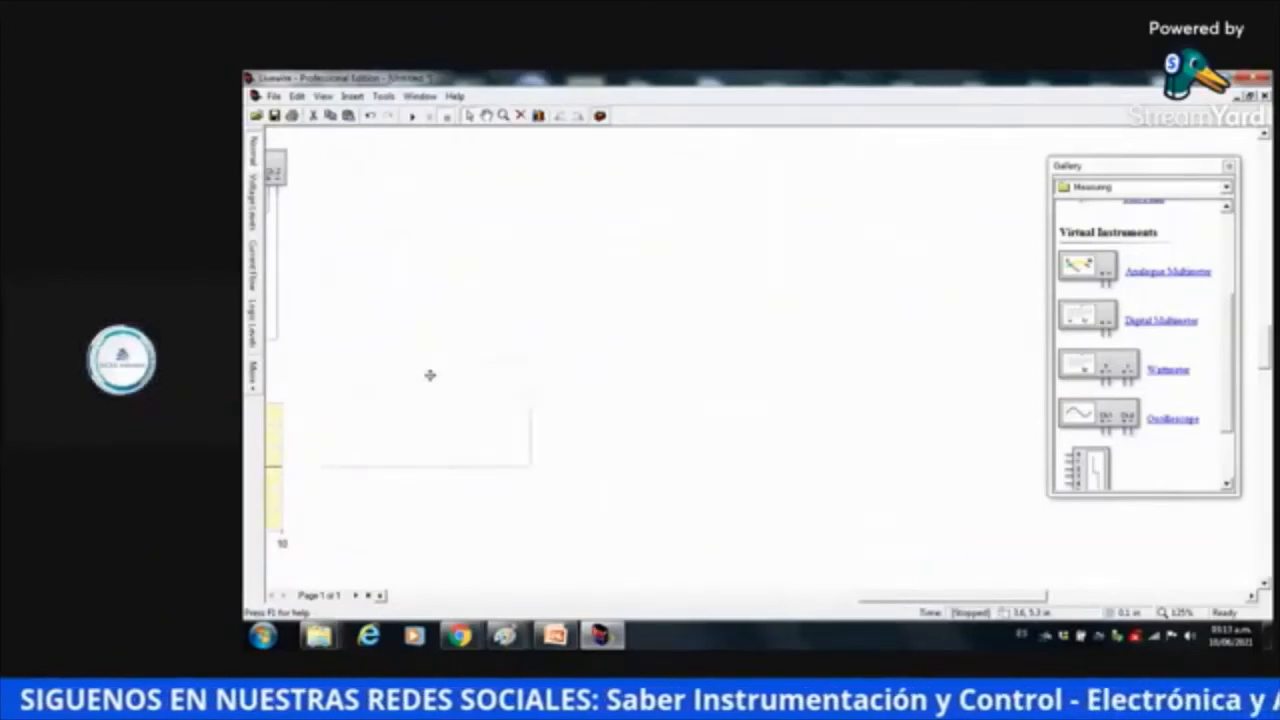
pyautogui.click(471, 238)
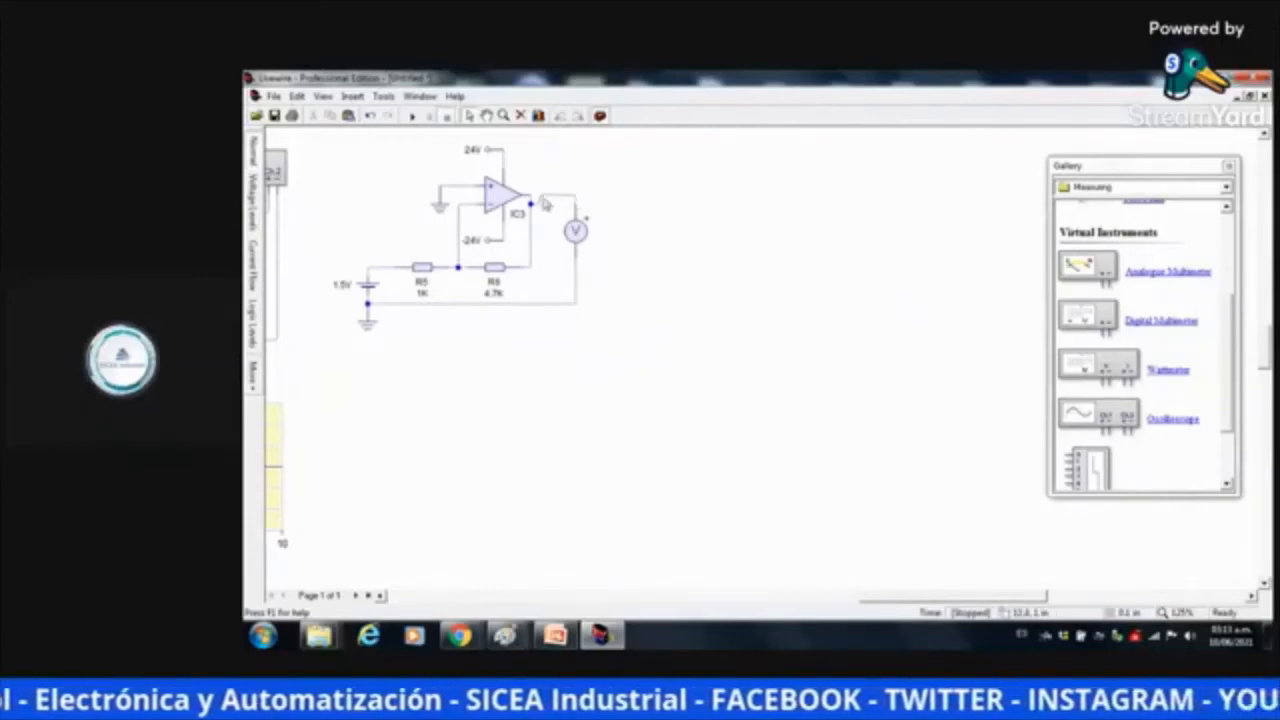
# Delete the copied circuit's wires from the op-amp output to the voltmeter and feedback resistor, and the wire to the inverting input
pyautogui.press('Delete')
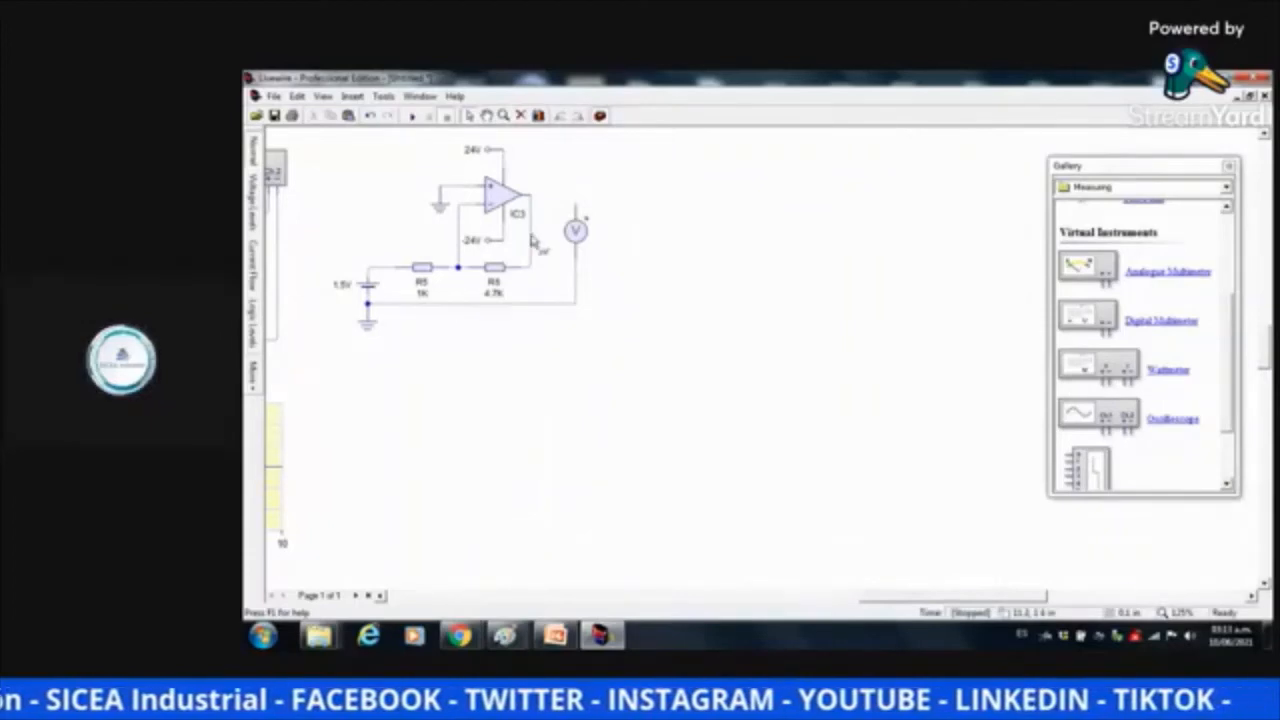
pyautogui.click(532, 245)
pyautogui.press('Delete')
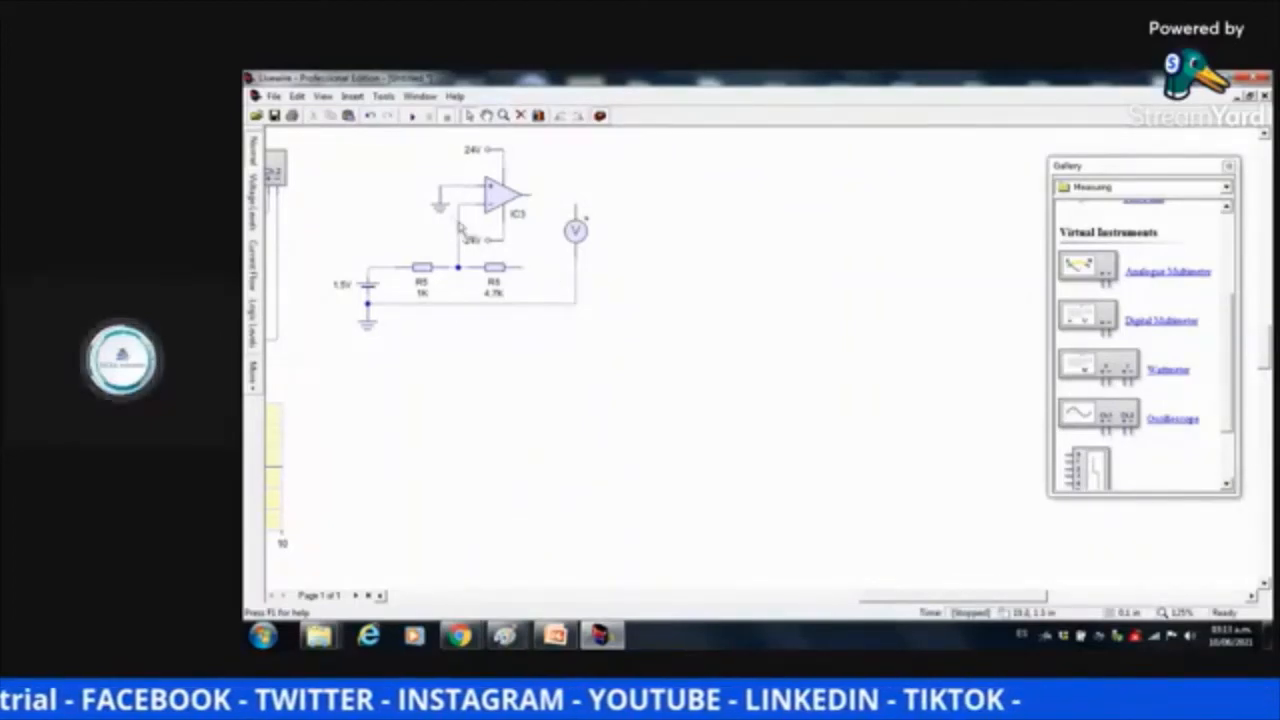
pyautogui.click(459, 252)
pyautogui.press('Delete')
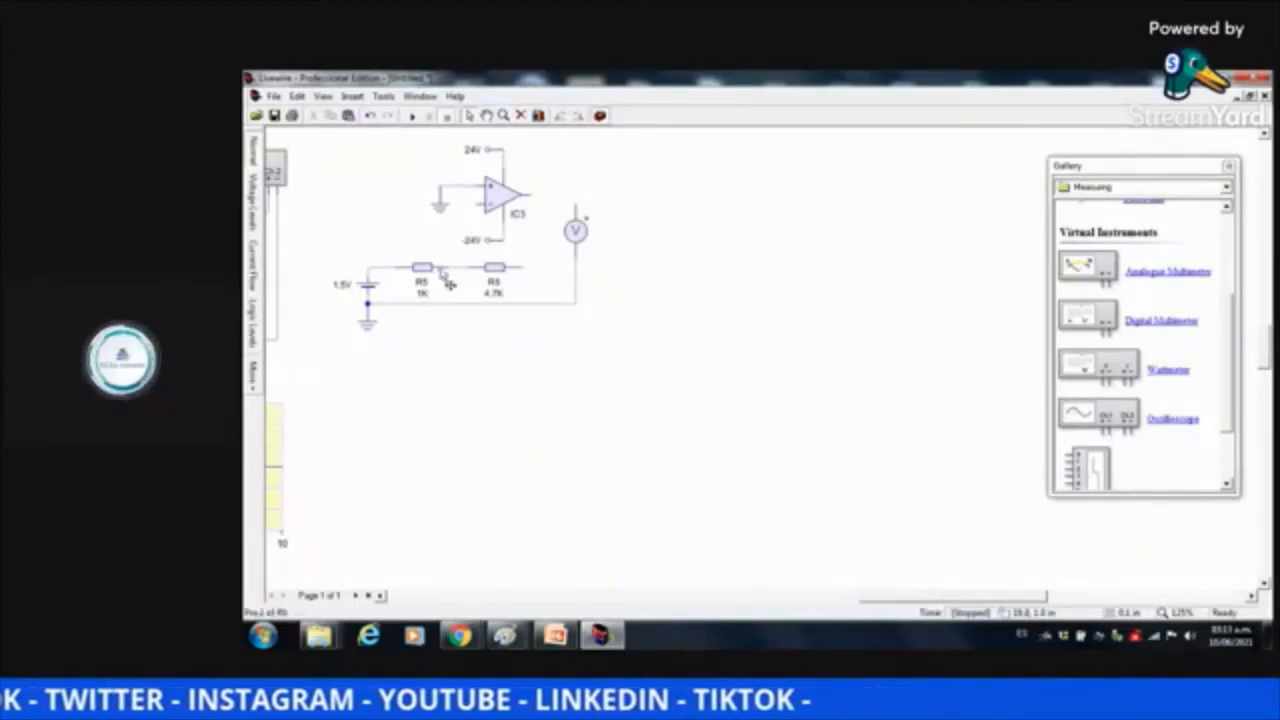
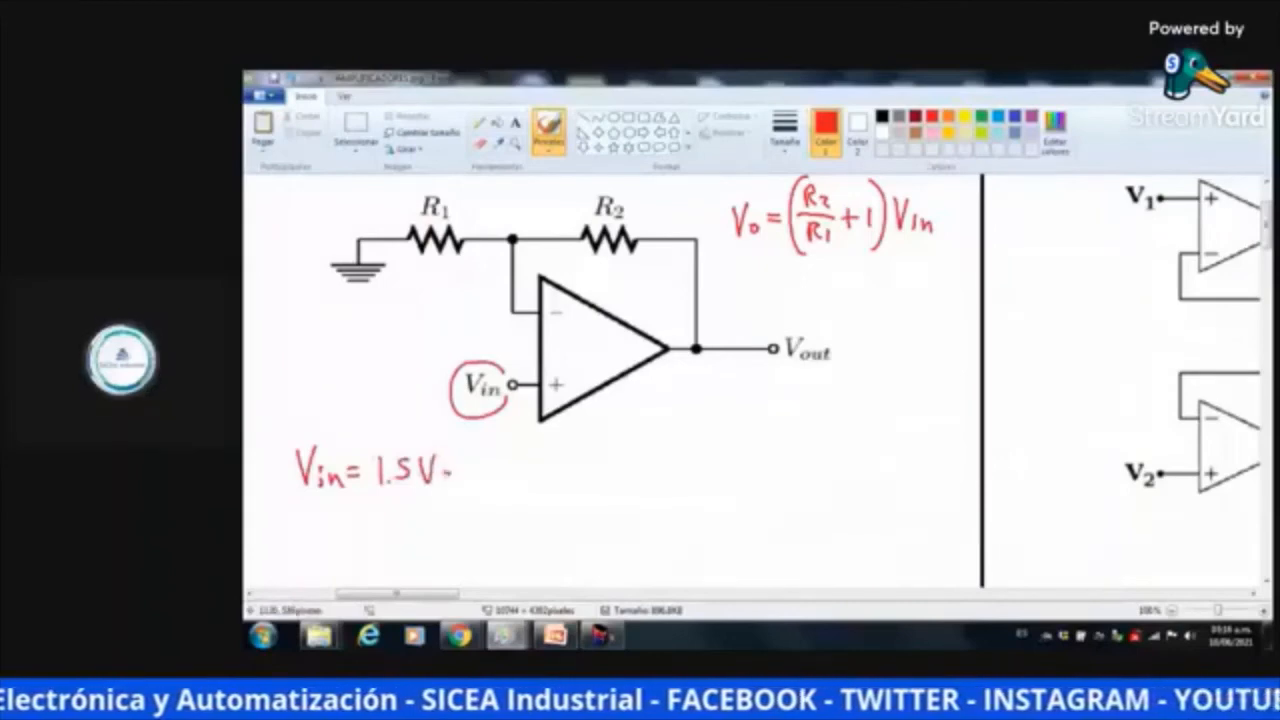
# Complete the handwritten input voltage as Vin = 1.5 VCD and write R2 = 4.7 kΩ below it
pyautogui.moveTo(456, 471); pyautogui.dragTo(456, 482)
pyautogui.moveTo(456, 471); pyautogui.dragTo(456, 482)
pyautogui.moveTo(303, 511); pyautogui.dragTo(305, 536)
pyautogui.moveTo(303, 512)
pyautogui.mouseDown()
pyautogui.moveTo(315, 506)
pyautogui.moveTo(316, 534)
pyautogui.mouseUp()
pyautogui.moveTo(323, 516)
pyautogui.mouseDown()
pyautogui.moveTo(334, 532)
pyautogui.moveTo(357, 512)
pyautogui.mouseUp()
pyautogui.moveTo(344, 525); pyautogui.dragTo(393, 522)
pyautogui.moveTo(389, 510)
pyautogui.mouseDown()
pyautogui.moveTo(390, 533)
pyautogui.moveTo(415, 532)
pyautogui.mouseUp()
pyautogui.moveTo(427, 510)
pyautogui.mouseDown()
pyautogui.moveTo(428, 533)
pyautogui.moveTo(440, 532)
pyautogui.mouseUp()
pyautogui.moveTo(460, 508)
pyautogui.mouseDown()
pyautogui.moveTo(452, 531)
pyautogui.moveTo(466, 529)
pyautogui.mouseUp()
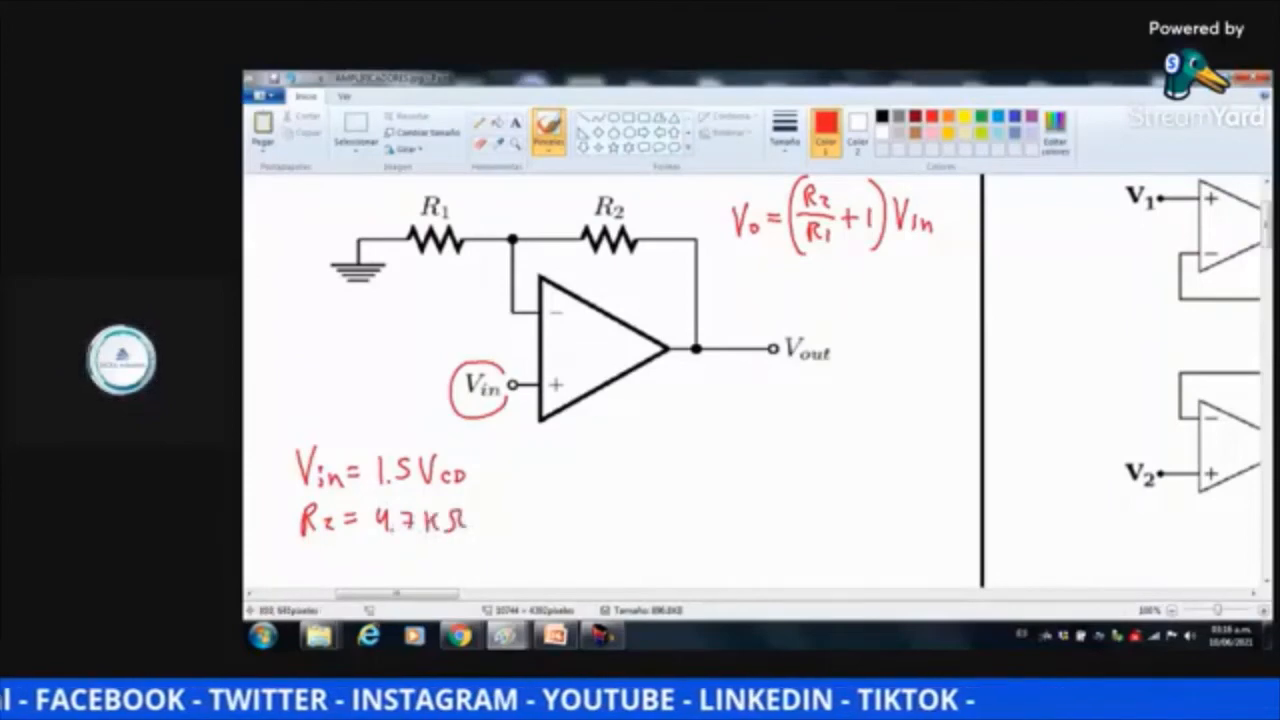
# Add R1 = 1 kΩ and the unknown Vo = ? to the handwritten list of given data
pyautogui.moveTo(304, 546)
pyautogui.mouseDown()
pyautogui.moveTo(302, 569)
pyautogui.moveTo(315, 567)
pyautogui.mouseUp()
pyautogui.moveTo(327, 549)
pyautogui.mouseDown()
pyautogui.moveTo(327, 566)
pyautogui.moveTo(352, 553)
pyautogui.mouseUp()
pyautogui.moveTo(341, 561); pyautogui.dragTo(400, 566)
pyautogui.moveTo(411, 547)
pyautogui.mouseDown()
pyautogui.moveTo(400, 558)
pyautogui.moveTo(412, 567)
pyautogui.mouseUp()
pyautogui.moveTo(421, 566)
pyautogui.mouseDown()
pyautogui.moveTo(432, 546)
pyautogui.moveTo(439, 565)
pyautogui.mouseUp()
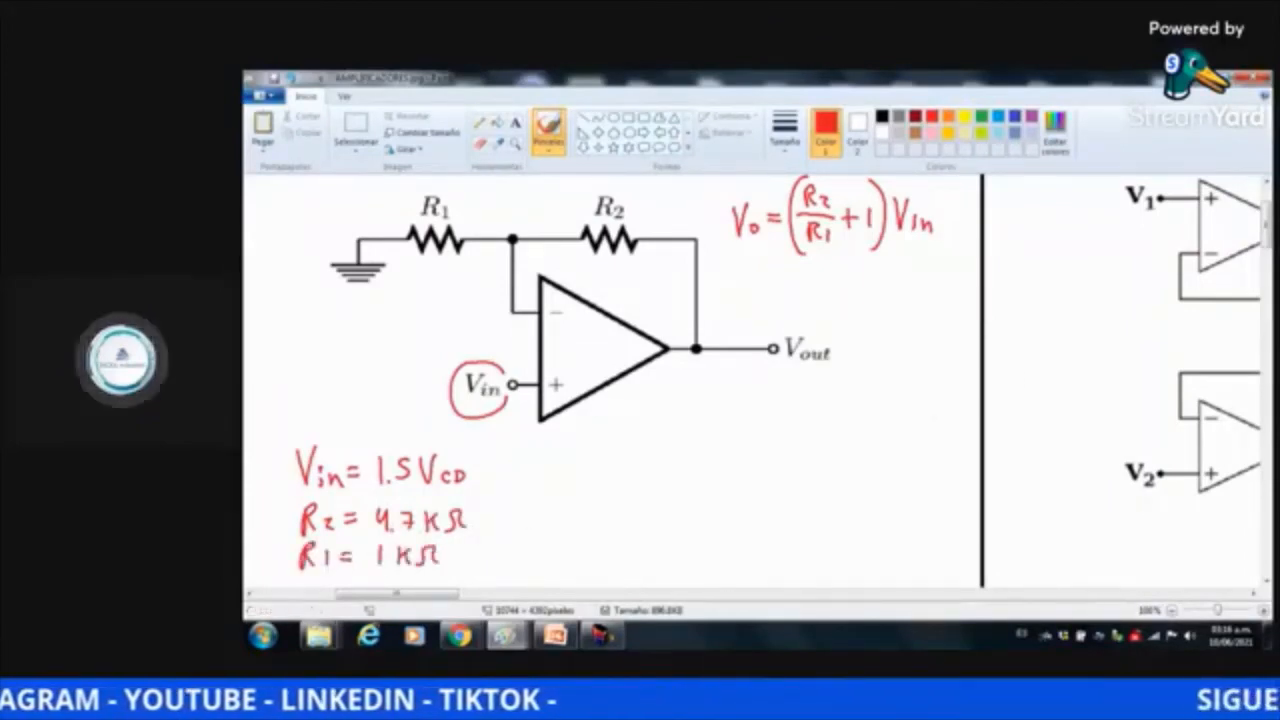
pyautogui.moveTo(1267, 234); pyautogui.dragTo(1267, 246)
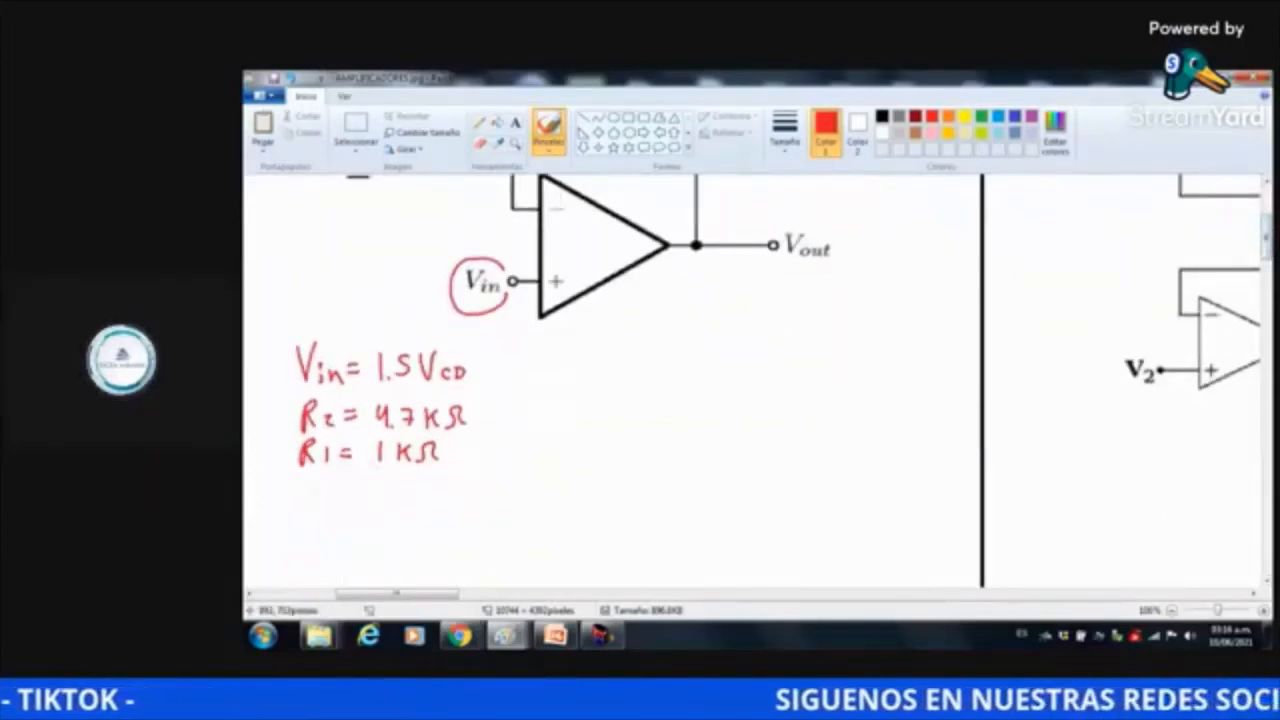
pyautogui.moveTo(312, 488)
pyautogui.mouseDown()
pyautogui.moveTo(320, 519)
pyautogui.moveTo(330, 488)
pyautogui.mouseUp()
pyautogui.moveTo(336, 504); pyautogui.dragTo(360, 503)
pyautogui.moveTo(348, 510); pyautogui.dragTo(380, 510)
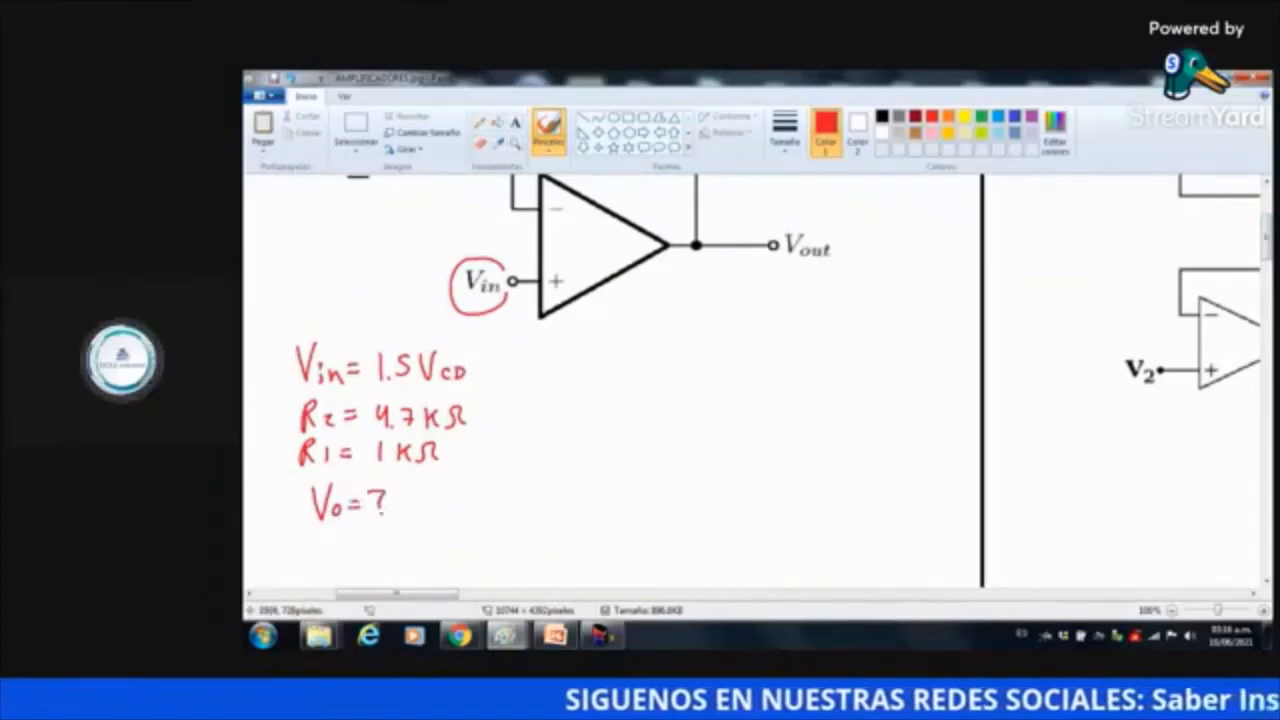
# Handwrite Vout = followed by a large opening parenthesis beneath the non-inverting amplifier diagram
pyautogui.moveTo(1268, 248); pyautogui.dragTo(1268, 237)
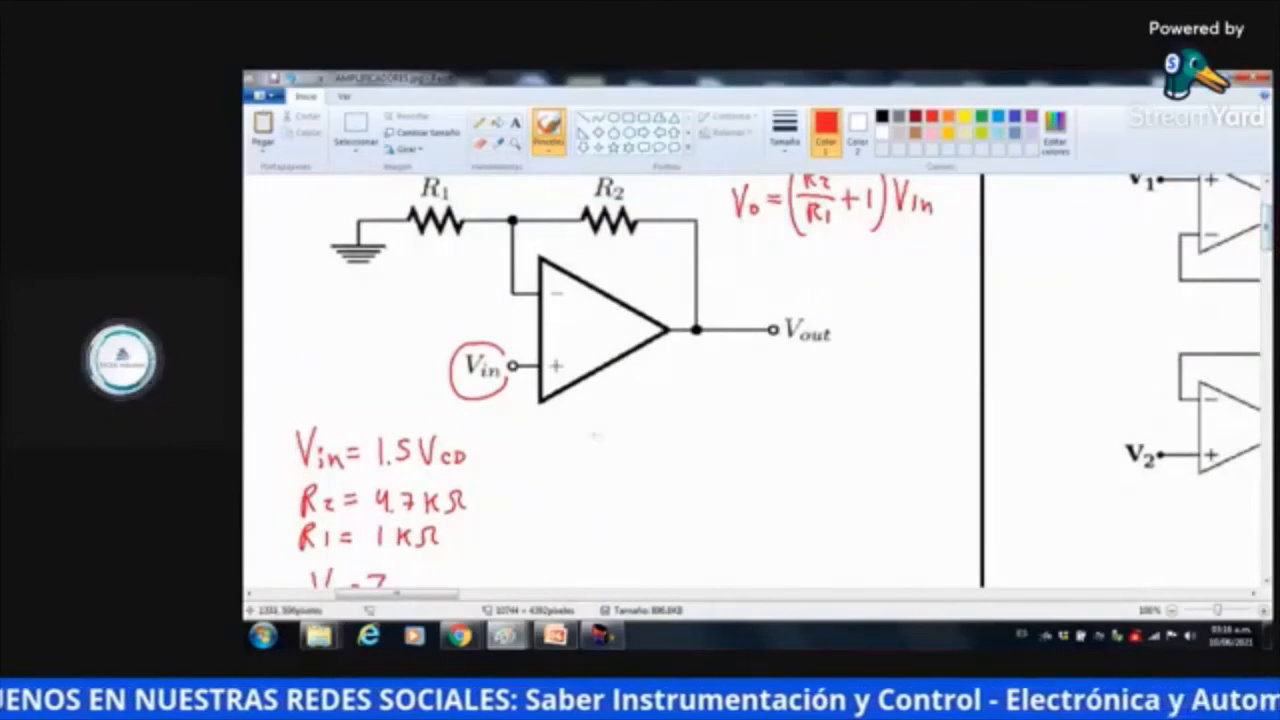
pyautogui.moveTo(590, 434)
pyautogui.mouseDown()
pyautogui.moveTo(596, 466)
pyautogui.moveTo(606, 436)
pyautogui.mouseUp()
pyautogui.moveTo(612, 456); pyautogui.dragTo(612, 456)
pyautogui.moveTo(618, 456)
pyautogui.mouseDown()
pyautogui.moveTo(626, 468)
pyautogui.moveTo(632, 456)
pyautogui.mouseUp()
pyautogui.moveTo(634, 446); pyautogui.dragTo(636, 470)
pyautogui.moveTo(628, 456); pyautogui.dragTo(664, 461)
pyautogui.moveTo(652, 453); pyautogui.dragTo(662, 453)
pyautogui.moveTo(704, 394)
pyautogui.mouseDown()
pyautogui.moveTo(676, 462)
pyautogui.moveTo(686, 492)
pyautogui.mouseUp()
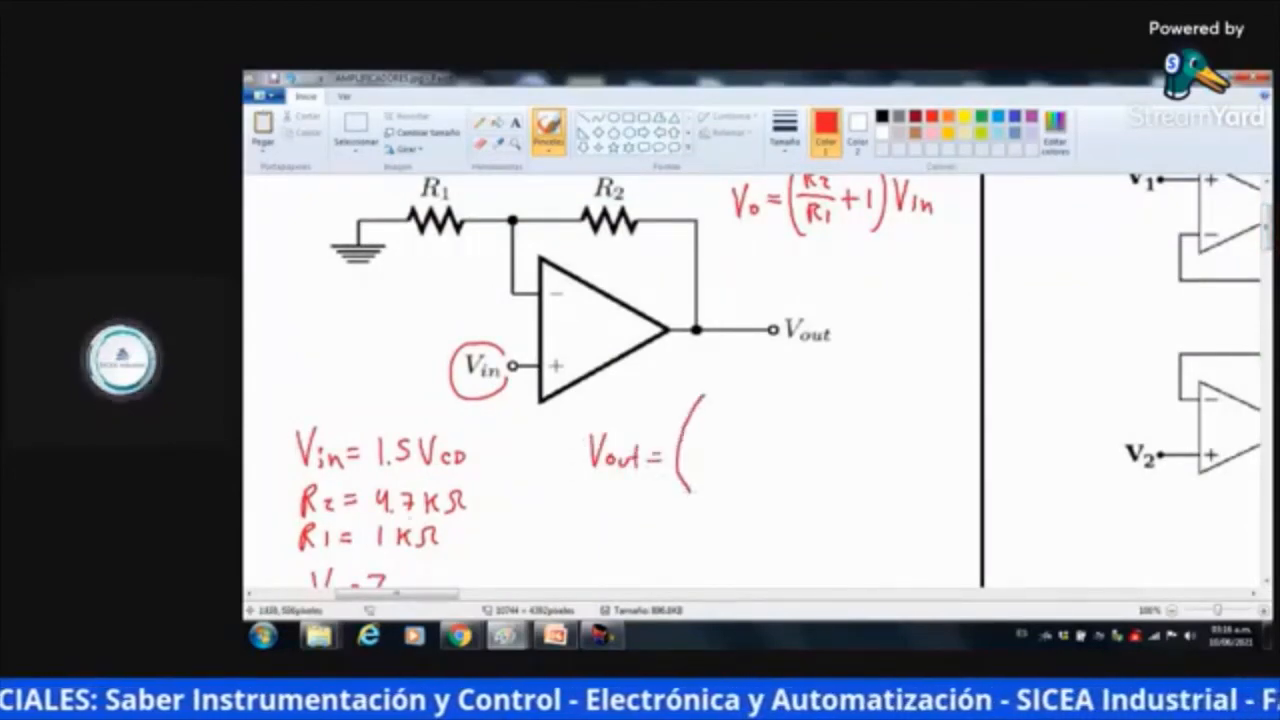
# Complete the handwritten output equation with the fraction 4.7 kΩ over 1 kΩ plus 1, multiplied by (1.5V)
pyautogui.moveTo(706, 412)
pyautogui.mouseDown()
pyautogui.moveTo(714, 432)
pyautogui.moveTo(731, 430)
pyautogui.mouseUp()
pyautogui.moveTo(728, 422); pyautogui.dragTo(737, 422)
pyautogui.moveTo(744, 414); pyautogui.dragTo(743, 429)
pyautogui.moveTo(753, 414); pyautogui.dragTo(753, 428)
pyautogui.moveTo(756, 427); pyautogui.dragTo(770, 426)
pyautogui.moveTo(701, 447)
pyautogui.mouseDown()
pyautogui.moveTo(772, 445)
pyautogui.moveTo(719, 474)
pyautogui.moveTo(737, 466)
pyautogui.mouseUp()
pyautogui.moveTo(750, 458)
pyautogui.mouseDown()
pyautogui.moveTo(766, 470)
pyautogui.moveTo(788, 456)
pyautogui.mouseUp()
pyautogui.moveTo(780, 446); pyautogui.dragTo(806, 456)
pyautogui.moveTo(812, 392)
pyautogui.mouseDown()
pyautogui.moveTo(828, 468)
pyautogui.moveTo(810, 490)
pyautogui.mouseUp()
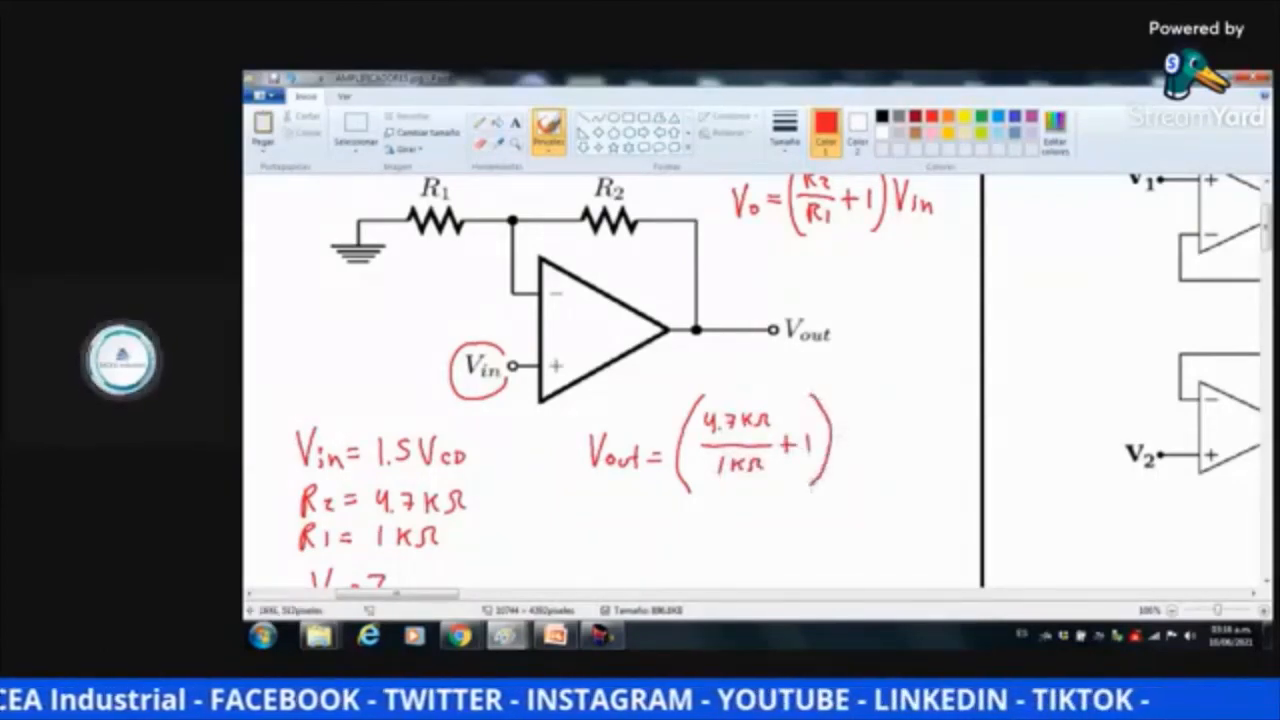
pyautogui.moveTo(858, 418)
pyautogui.mouseDown()
pyautogui.moveTo(852, 456)
pyautogui.moveTo(912, 424)
pyautogui.moveTo(908, 452)
pyautogui.mouseUp()
pyautogui.click(876, 442)
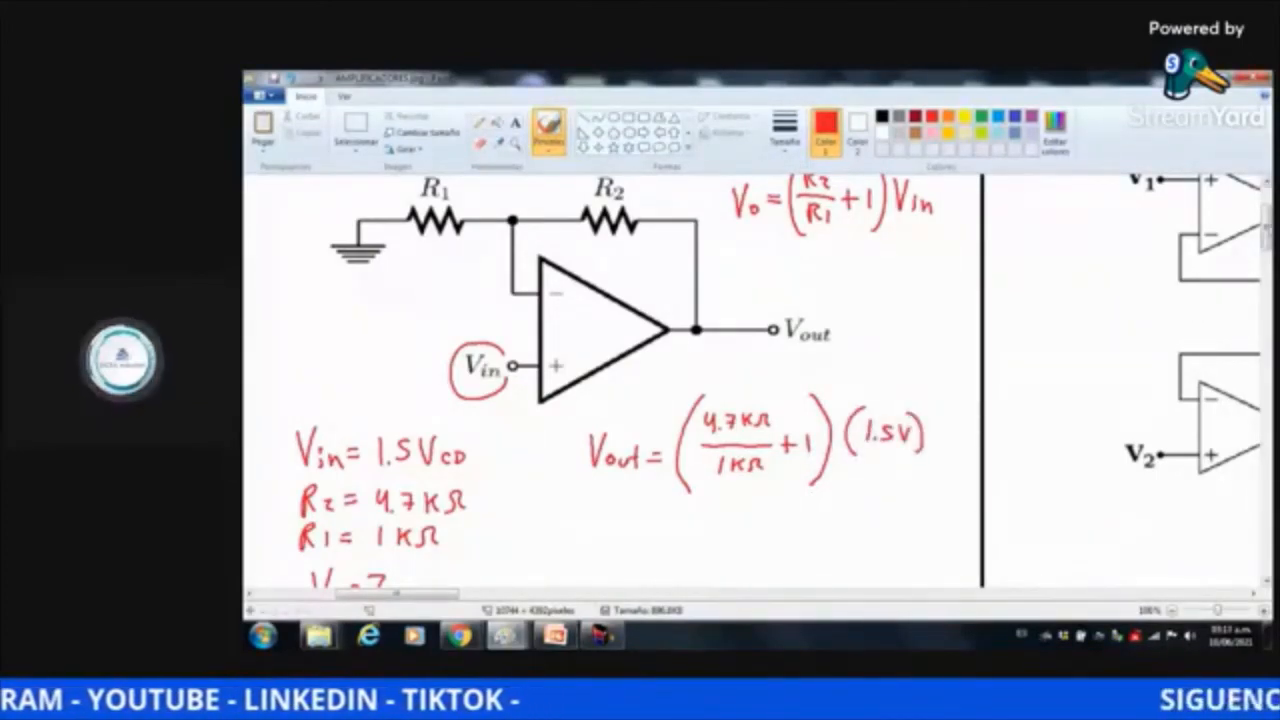
# Start a second equation line with Vout = and strike out the kΩ units in the fraction above
pyautogui.scroll(-1, 784, 381)
pyautogui.scroll(-4, 766, 390)
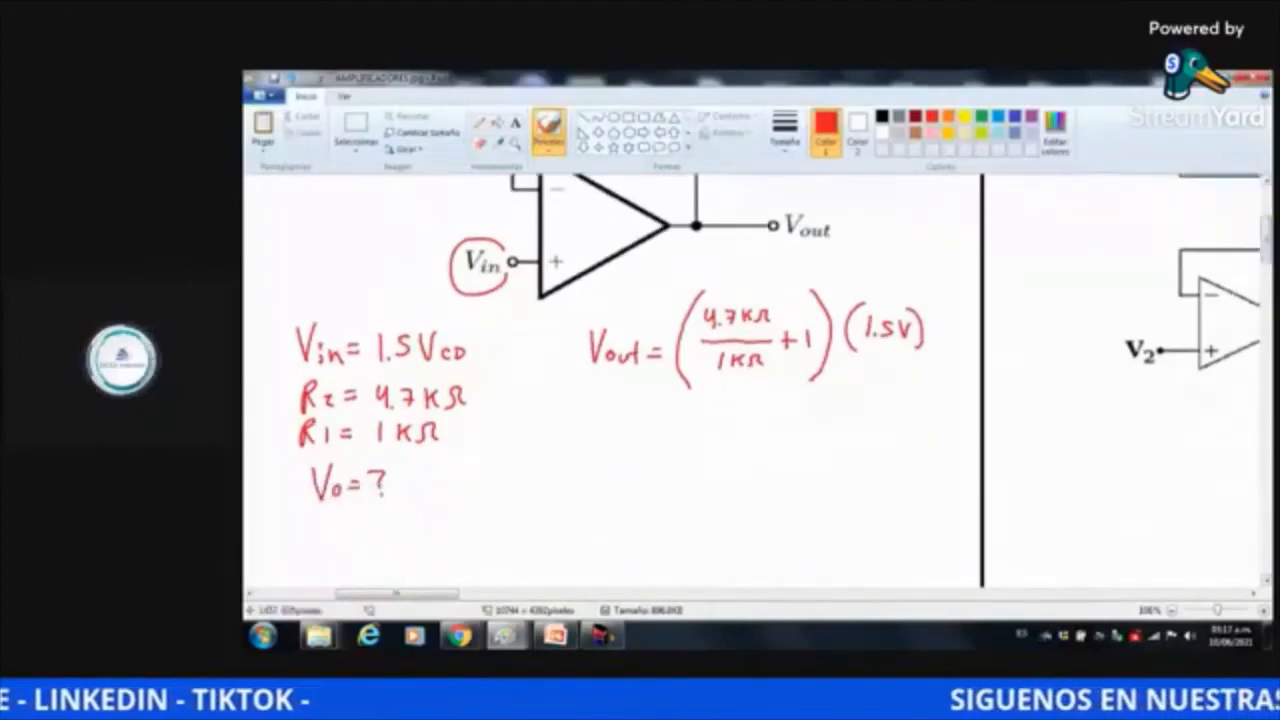
pyautogui.moveTo(541, 418)
pyautogui.mouseDown()
pyautogui.moveTo(561, 420)
pyautogui.moveTo(569, 439)
pyautogui.mouseUp()
pyautogui.moveTo(578, 436); pyautogui.dragTo(601, 452)
pyautogui.moveTo(591, 432); pyautogui.dragTo(626, 436)
pyautogui.moveTo(612, 446); pyautogui.dragTo(627, 445)
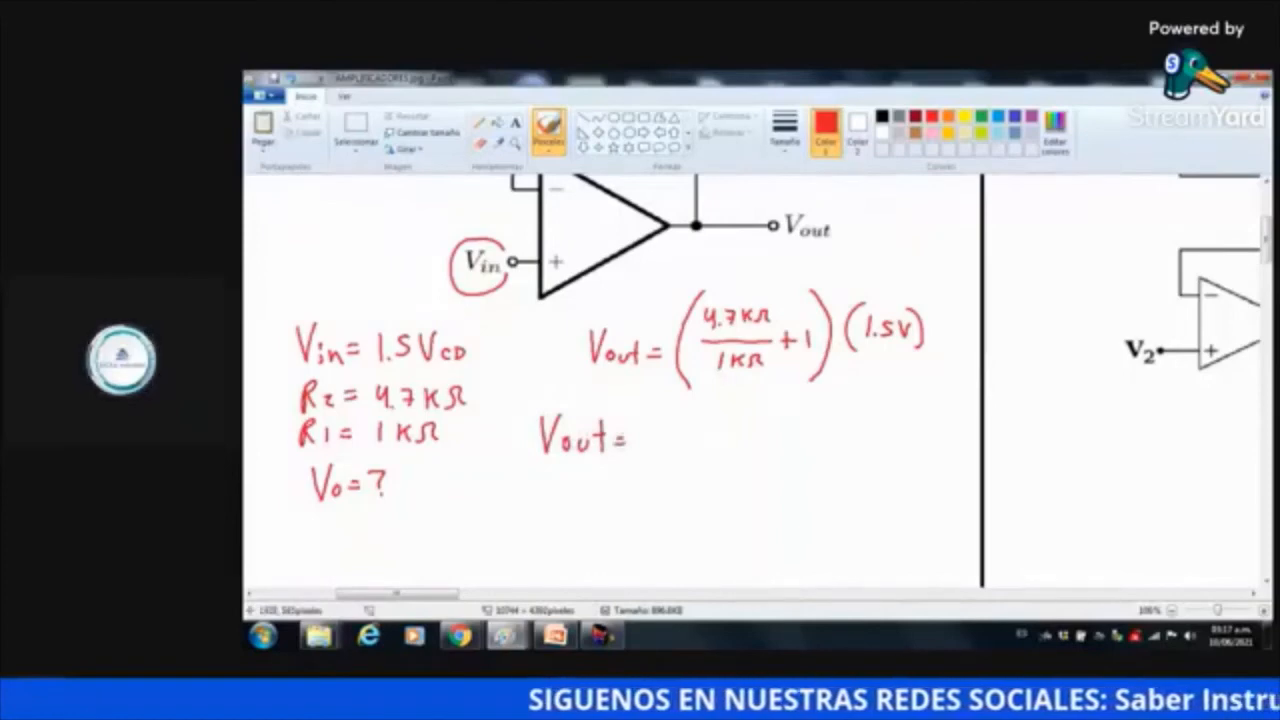
pyautogui.moveTo(749, 314)
pyautogui.mouseDown()
pyautogui.moveTo(774, 300)
pyautogui.moveTo(777, 310)
pyautogui.mouseUp()
pyautogui.moveTo(734, 372)
pyautogui.mouseDown()
pyautogui.moveTo(764, 346)
pyautogui.moveTo(766, 357)
pyautogui.mouseUp()
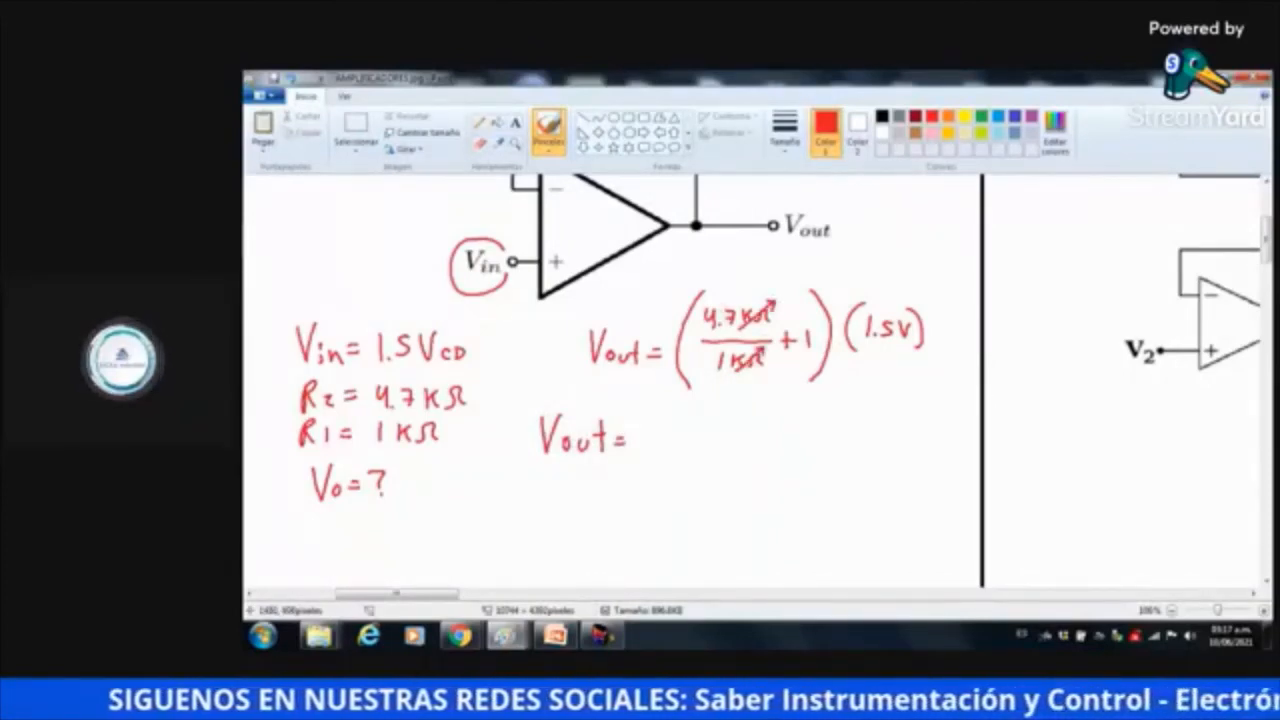
# Write (4.7 + 1)(1.5V) as the right-hand side of the second Vout line
pyautogui.moveTo(656, 420)
pyautogui.mouseDown()
pyautogui.moveTo(651, 460)
pyautogui.moveTo(673, 446)
pyautogui.mouseUp()
pyautogui.moveTo(684, 442)
pyautogui.mouseDown()
pyautogui.moveTo(730, 440)
pyautogui.moveTo(738, 454)
pyautogui.mouseUp()
pyautogui.moveTo(770, 412)
pyautogui.mouseDown()
pyautogui.moveTo(766, 456)
pyautogui.moveTo(782, 438)
pyautogui.mouseUp()
pyautogui.moveTo(789, 436); pyautogui.dragTo(794, 437)
pyautogui.moveTo(803, 422)
pyautogui.mouseDown()
pyautogui.moveTo(814, 419)
pyautogui.moveTo(816, 446)
pyautogui.mouseUp()
# Write the next simplification line, Vout = (5.7)(1.5 V), below the previous equation
pyautogui.scroll(-3, 610, 380)
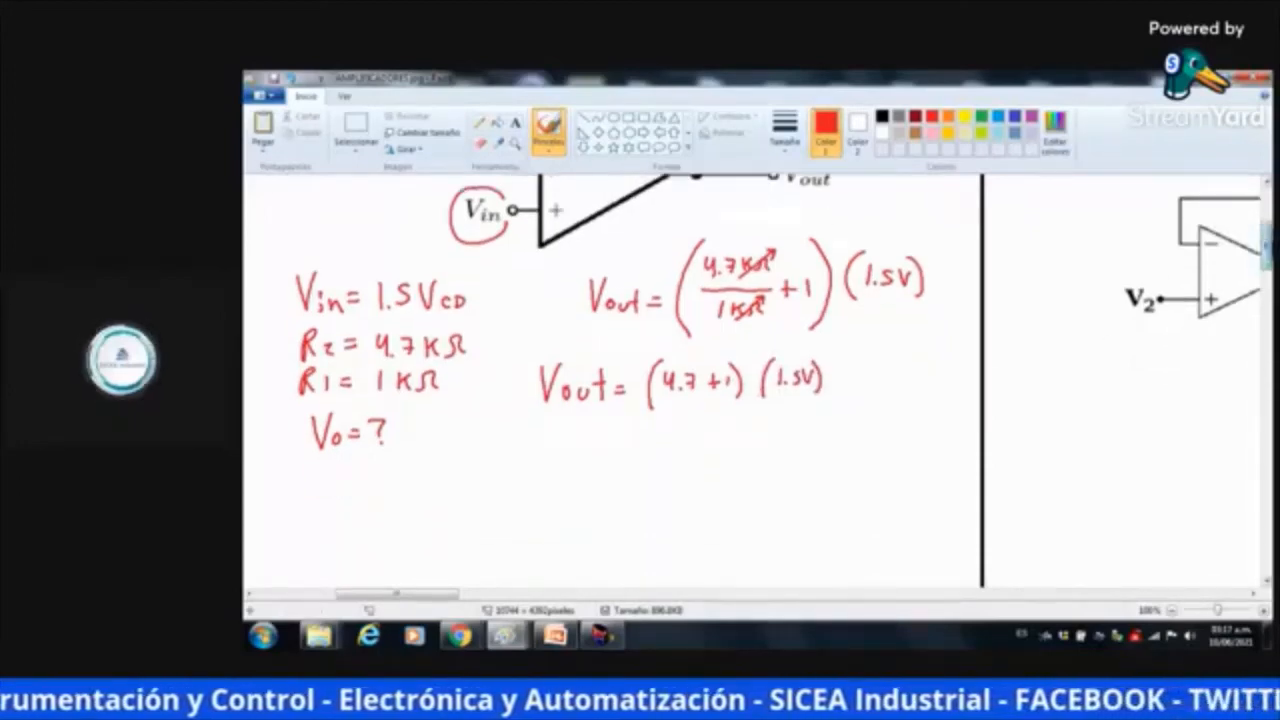
pyautogui.moveTo(541, 402); pyautogui.dragTo(560, 401)
pyautogui.moveTo(570, 420); pyautogui.dragTo(598, 434)
pyautogui.moveTo(604, 421)
pyautogui.mouseDown()
pyautogui.moveTo(645, 441)
pyautogui.moveTo(701, 411)
pyautogui.moveTo(694, 429)
pyautogui.moveTo(712, 437)
pyautogui.mouseUp()
pyautogui.click(680, 425)
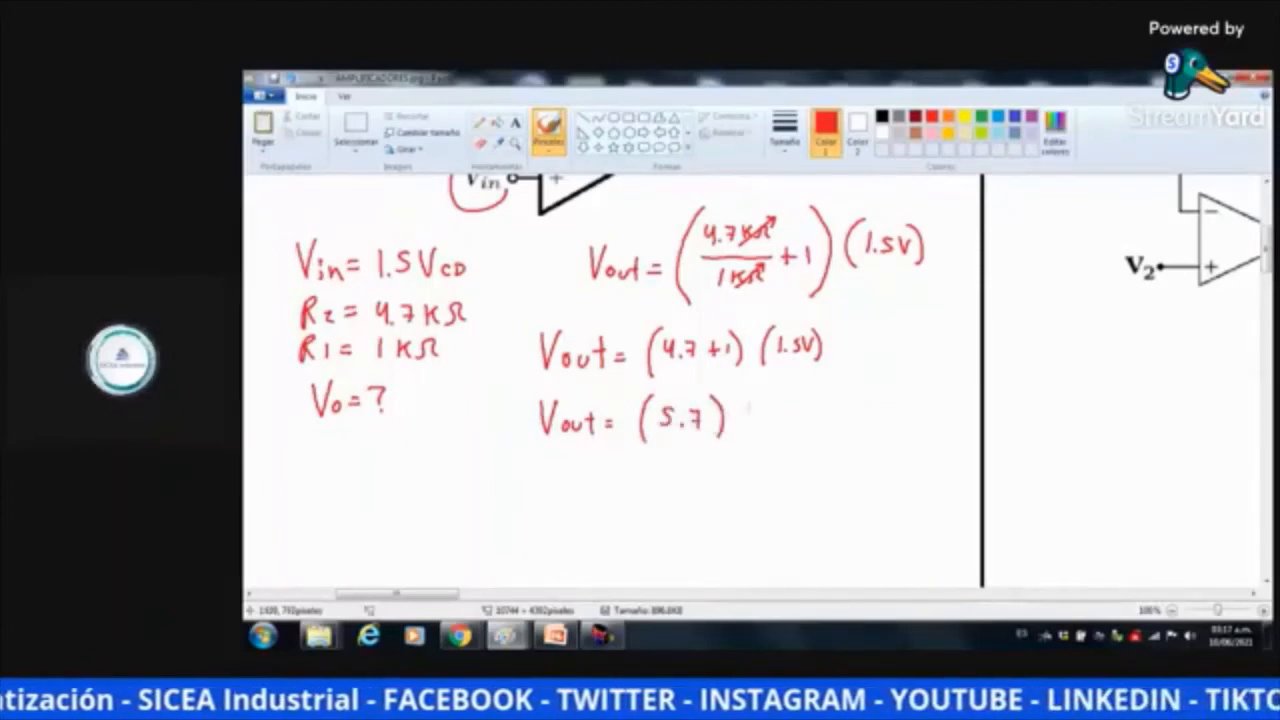
pyautogui.moveTo(750, 398)
pyautogui.mouseDown()
pyautogui.moveTo(742, 434)
pyautogui.moveTo(819, 400)
pyautogui.moveTo(818, 434)
pyautogui.mouseUp()
pyautogui.click(768, 428)
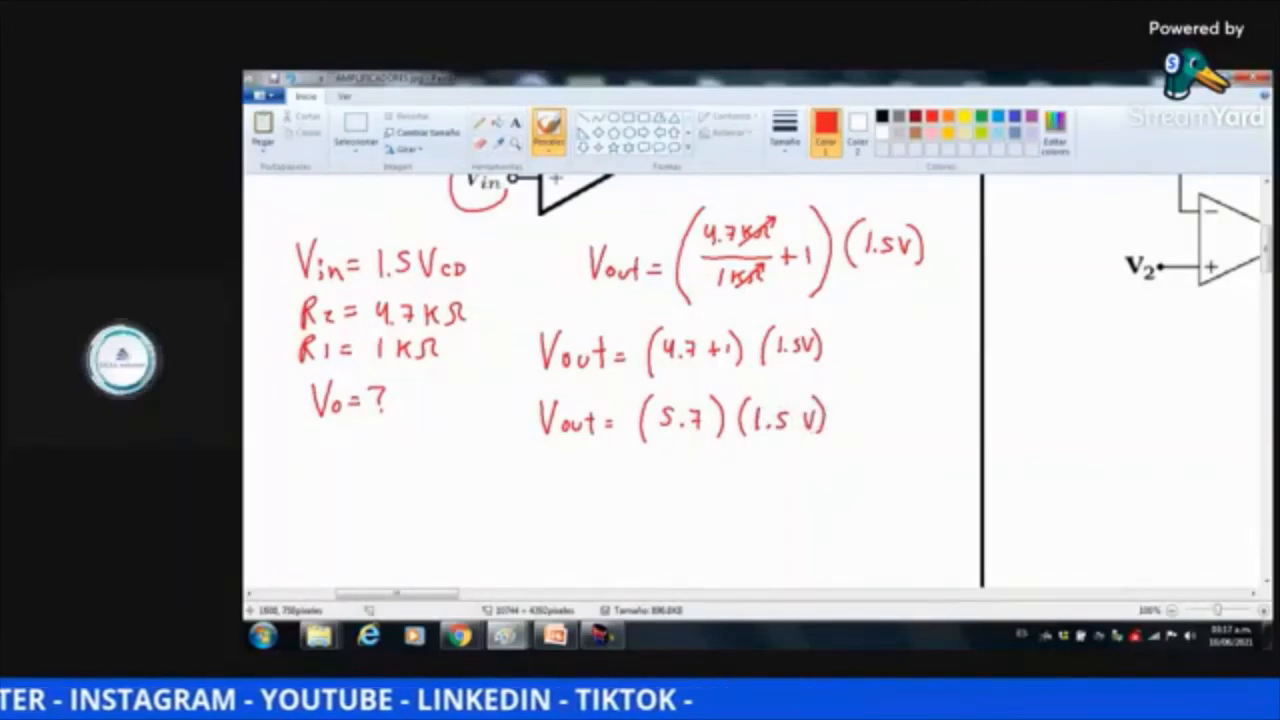
# Write the final result Vout = 8.55V below the equations and underline it with a closing slash
pyautogui.moveTo(580, 472)
pyautogui.mouseDown()
pyautogui.moveTo(626, 508)
pyautogui.moveTo(640, 493)
pyautogui.mouseUp()
pyautogui.moveTo(633, 484)
pyautogui.mouseDown()
pyautogui.moveTo(635, 510)
pyautogui.moveTo(662, 498)
pyautogui.mouseUp()
pyautogui.moveTo(652, 489); pyautogui.dragTo(662, 489)
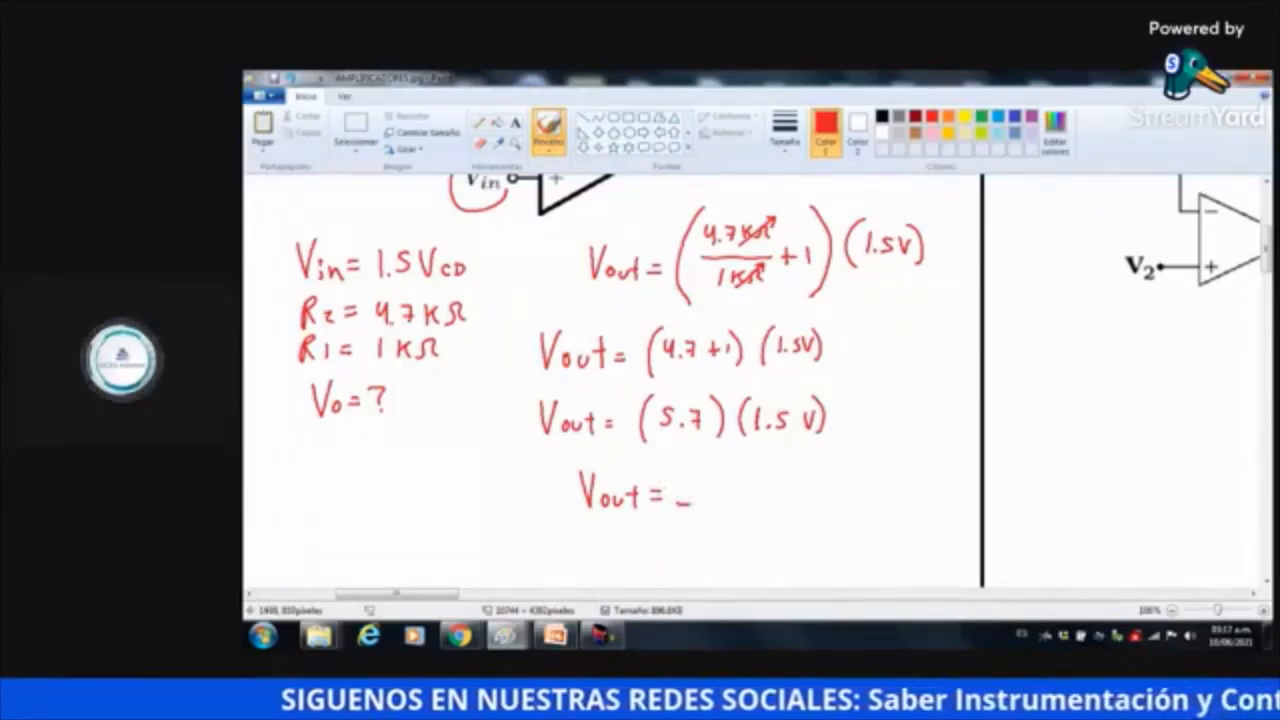
pyautogui.moveTo(690, 483)
pyautogui.mouseDown()
pyautogui.moveTo(733, 504)
pyautogui.moveTo(738, 482)
pyautogui.moveTo(746, 506)
pyautogui.mouseUp()
pyautogui.click(707, 504)
pyautogui.moveTo(746, 484); pyautogui.dragTo(774, 484)
pyautogui.moveTo(561, 518)
pyautogui.mouseDown()
pyautogui.moveTo(794, 518)
pyautogui.moveTo(803, 470)
pyautogui.moveTo(785, 552)
pyautogui.mouseUp()
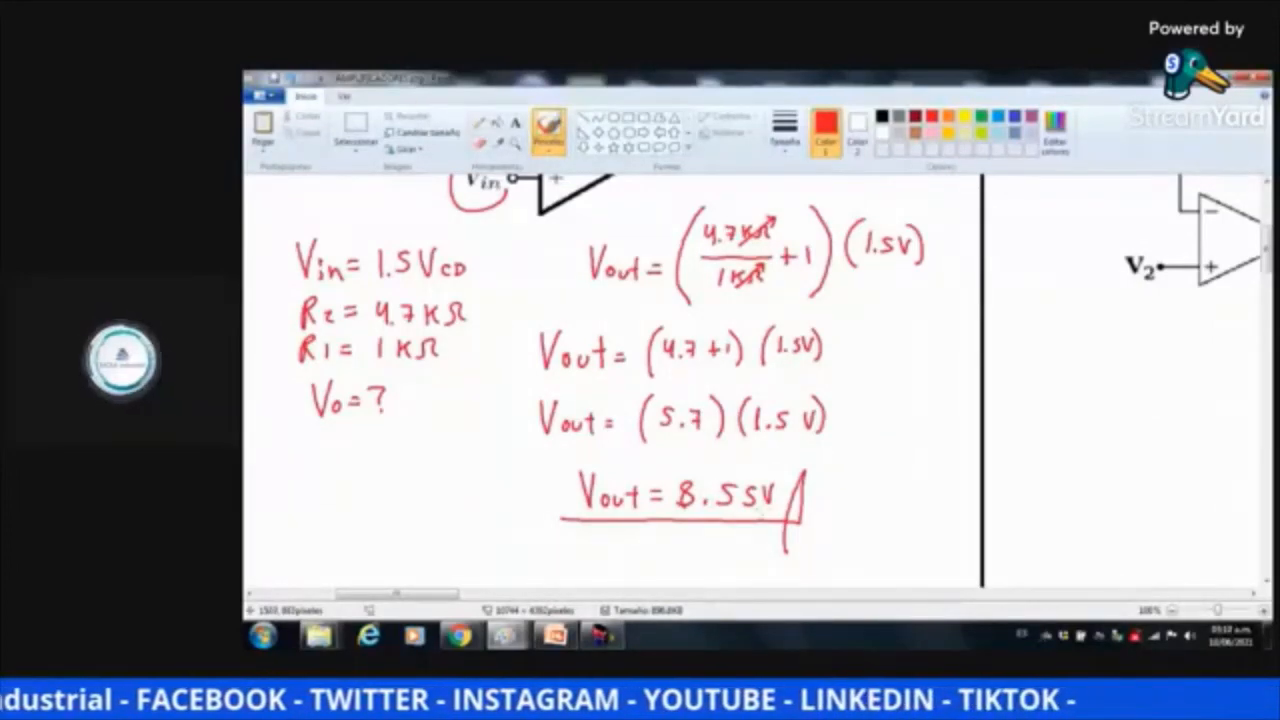
# Switch to Livewire, enlarge the non-inverting amplifier circuit and run its simulation to check the output voltage
pyautogui.click(601, 636)
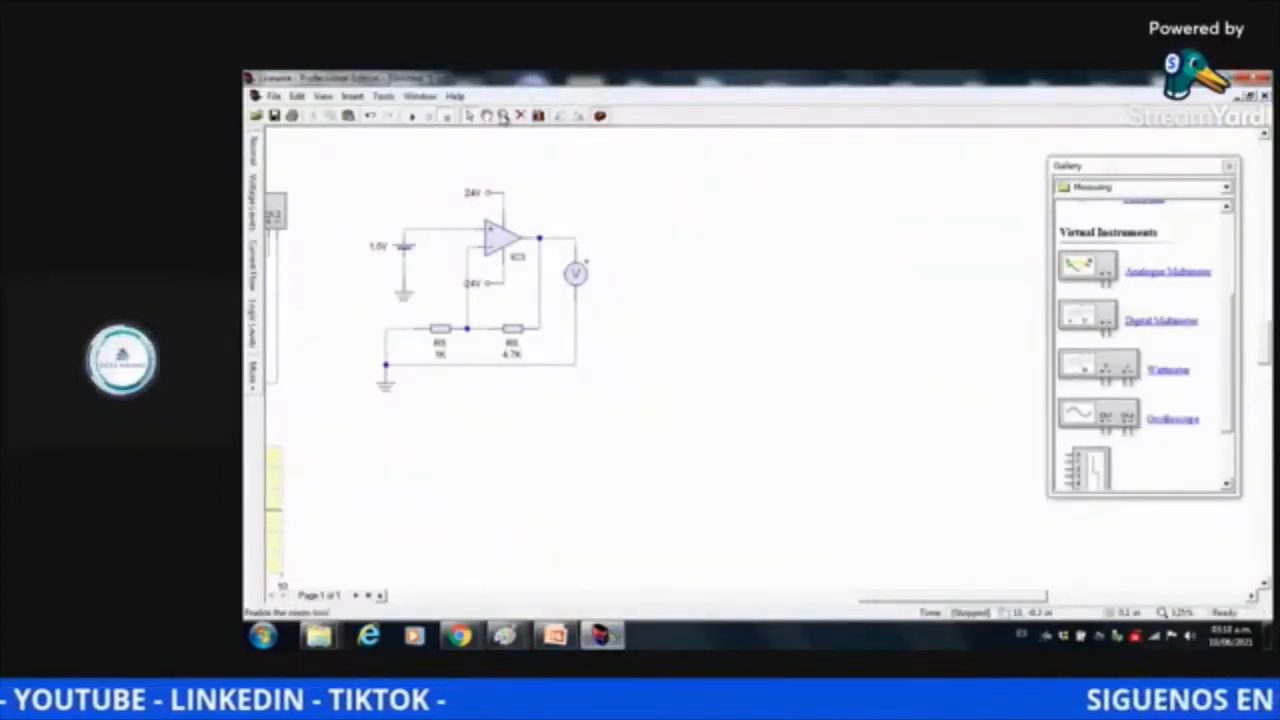
pyautogui.click(503, 116)
pyautogui.click(506, 276)
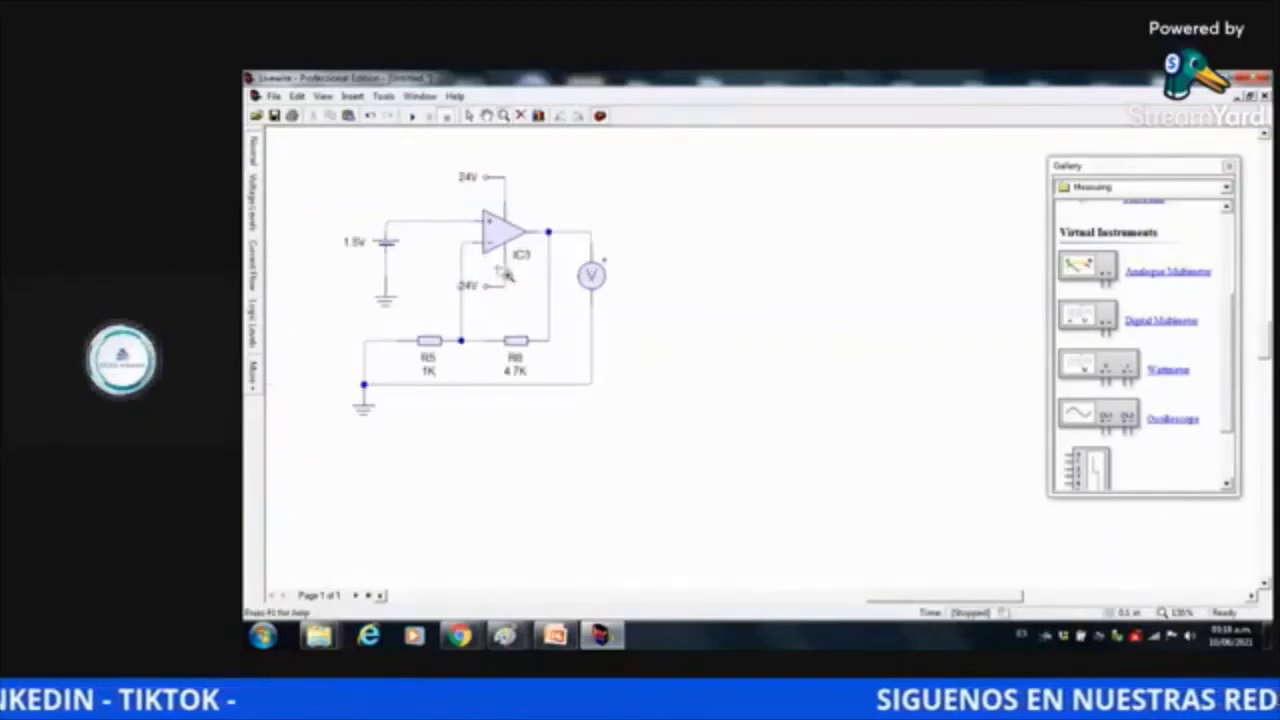
pyautogui.click(350, 208)
pyautogui.click(350, 208)
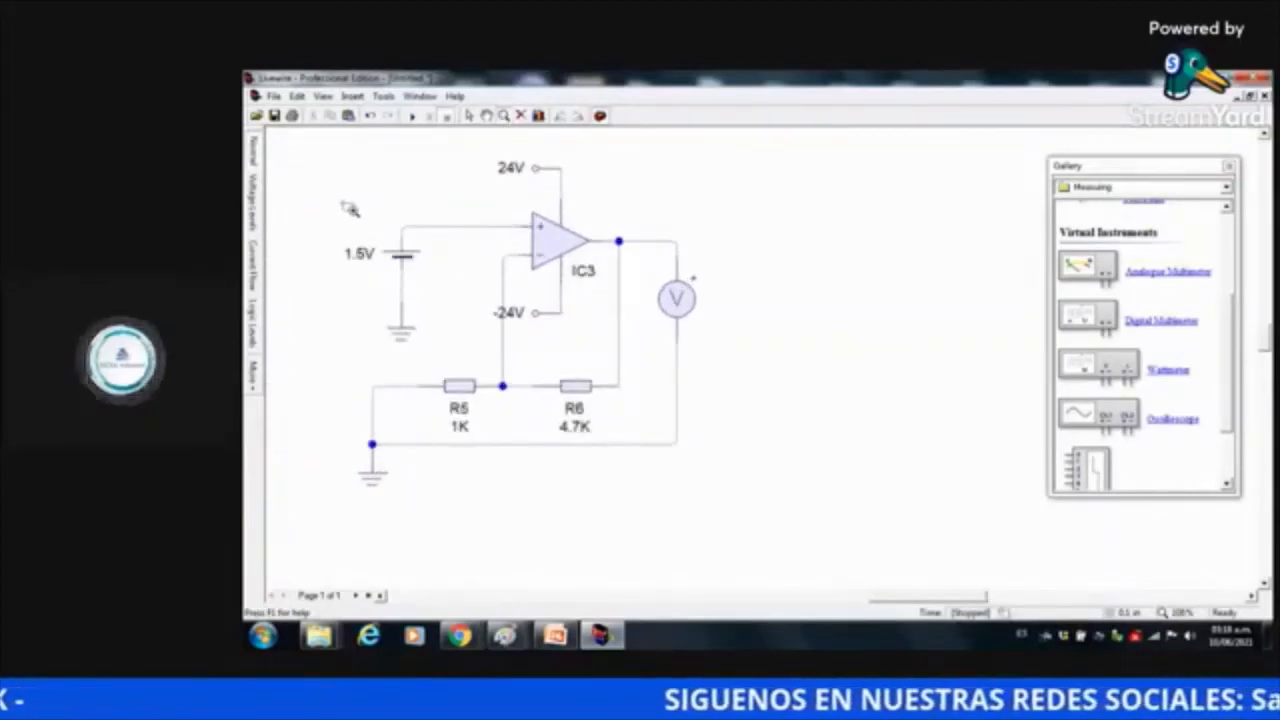
pyautogui.click(384, 97)
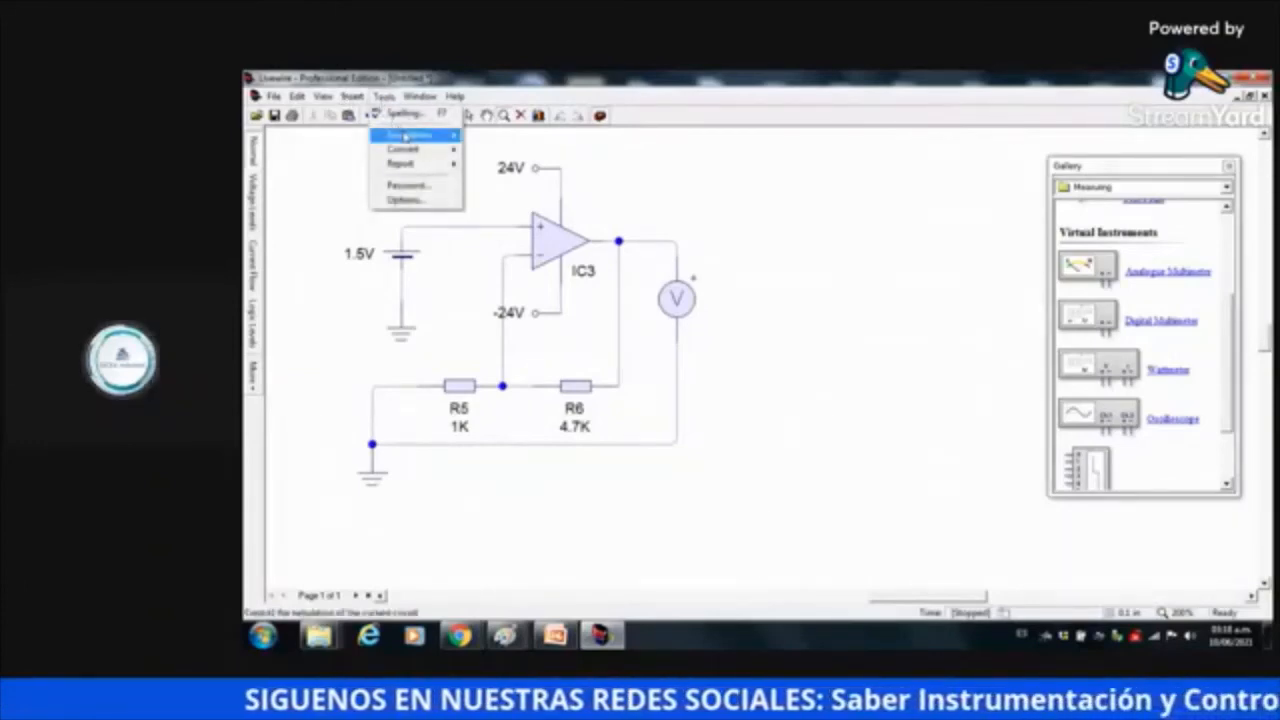
pyautogui.moveTo(407, 136)
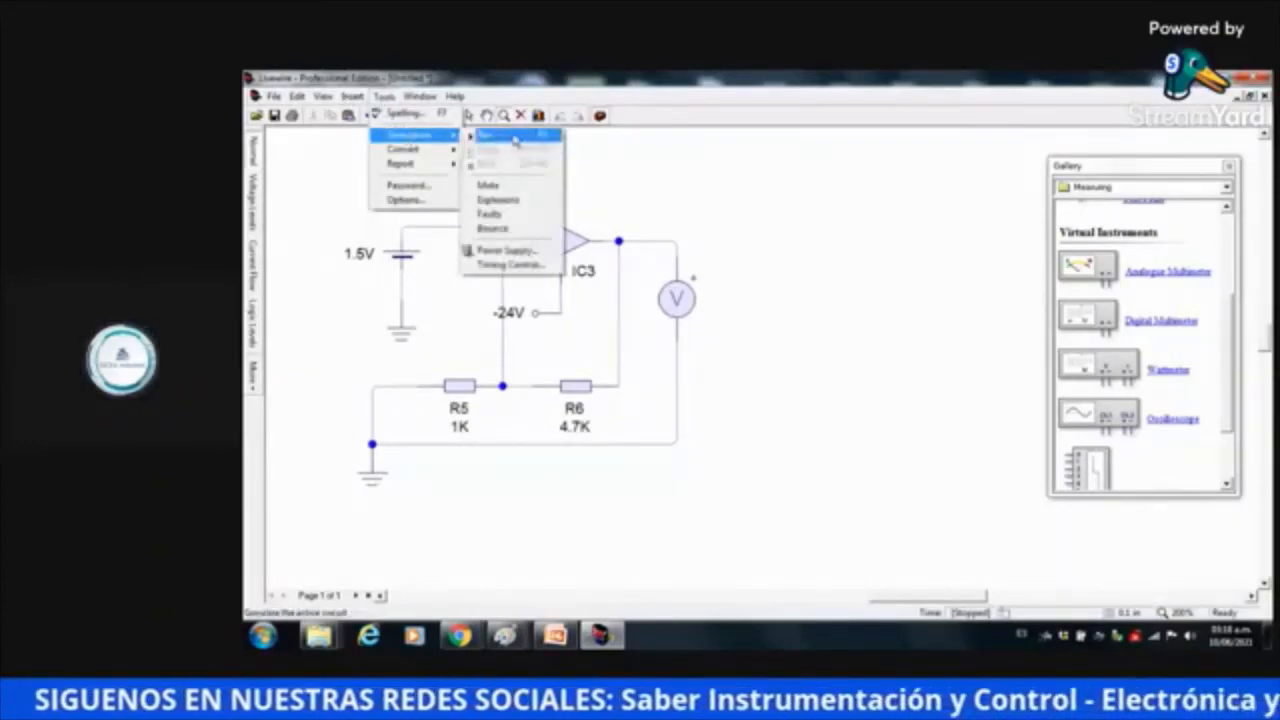
pyautogui.click(513, 136)
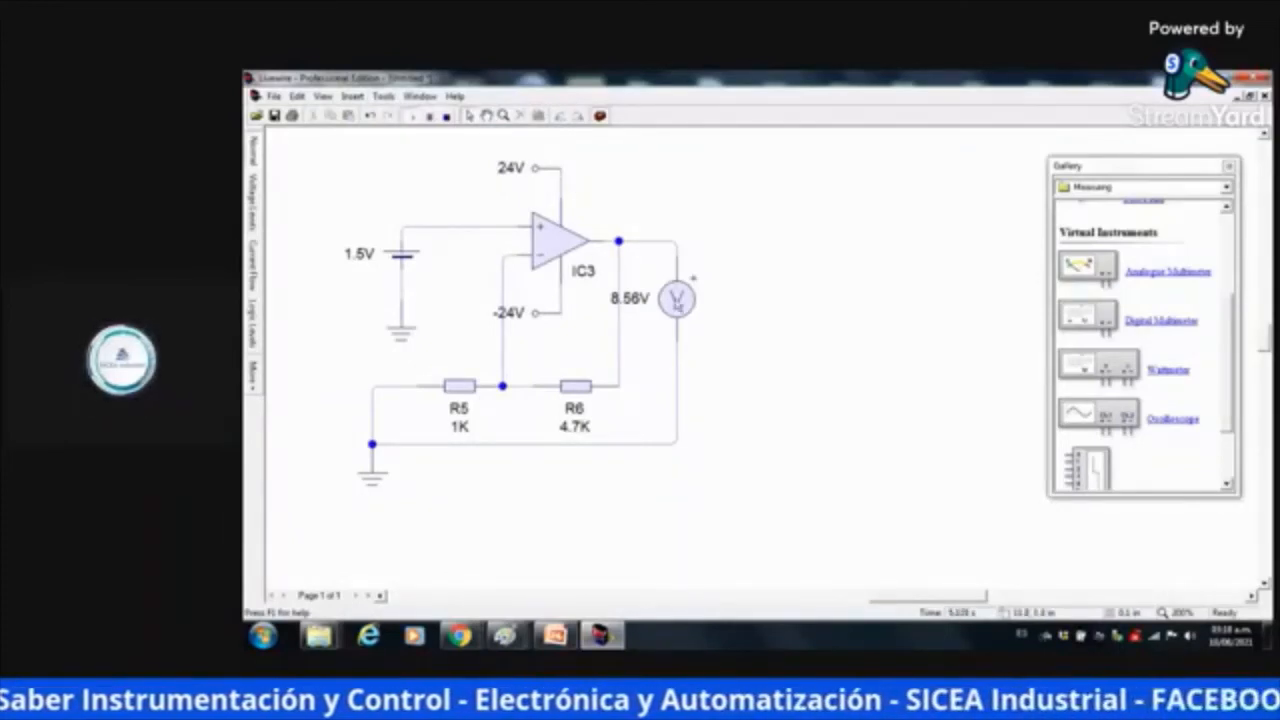
# Stop the simulation, move the voltmeter slightly farther from the op-amp output, and run the simulation again
pyautogui.click(676, 300)
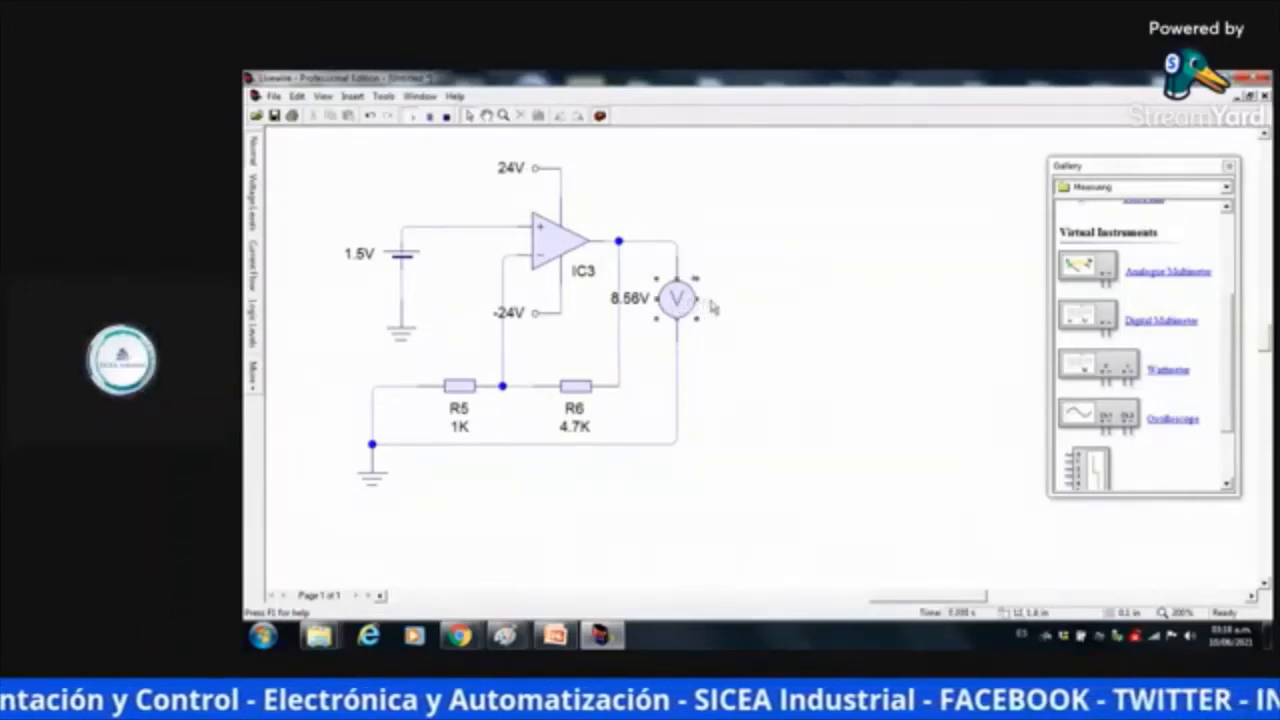
pyautogui.click(446, 115)
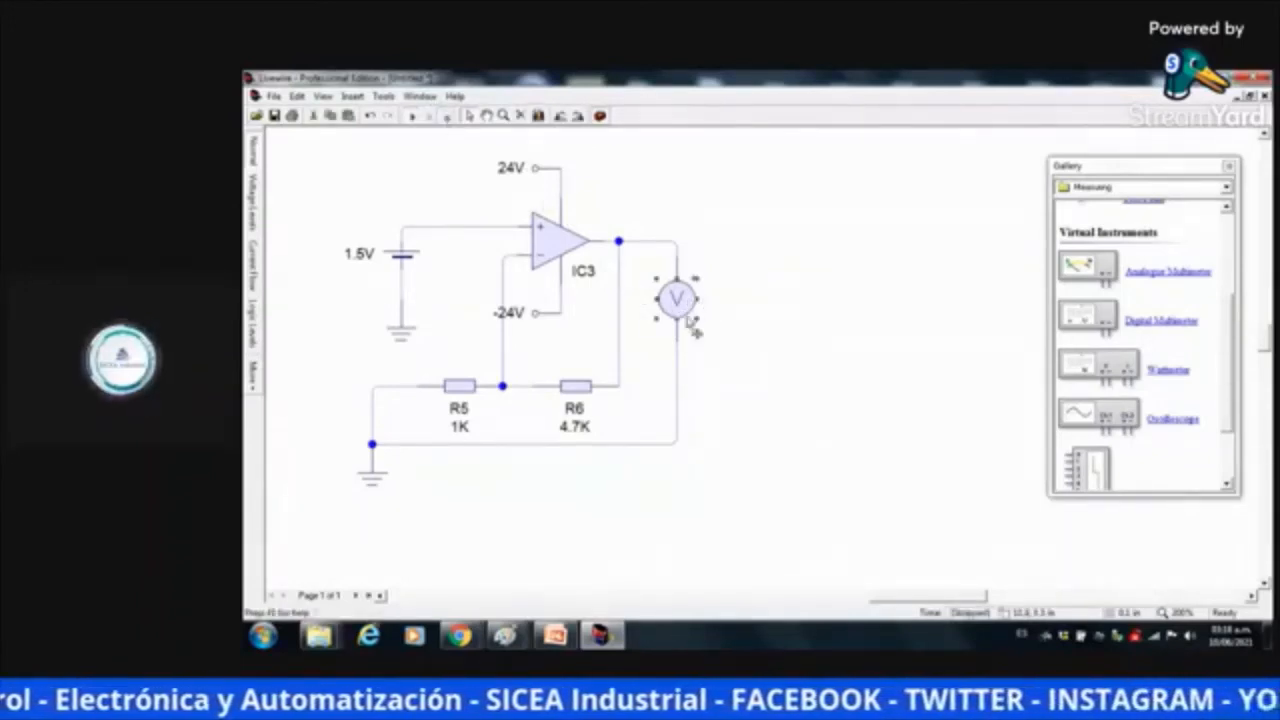
pyautogui.moveTo(683, 307); pyautogui.dragTo(711, 307)
pyautogui.click(412, 116)
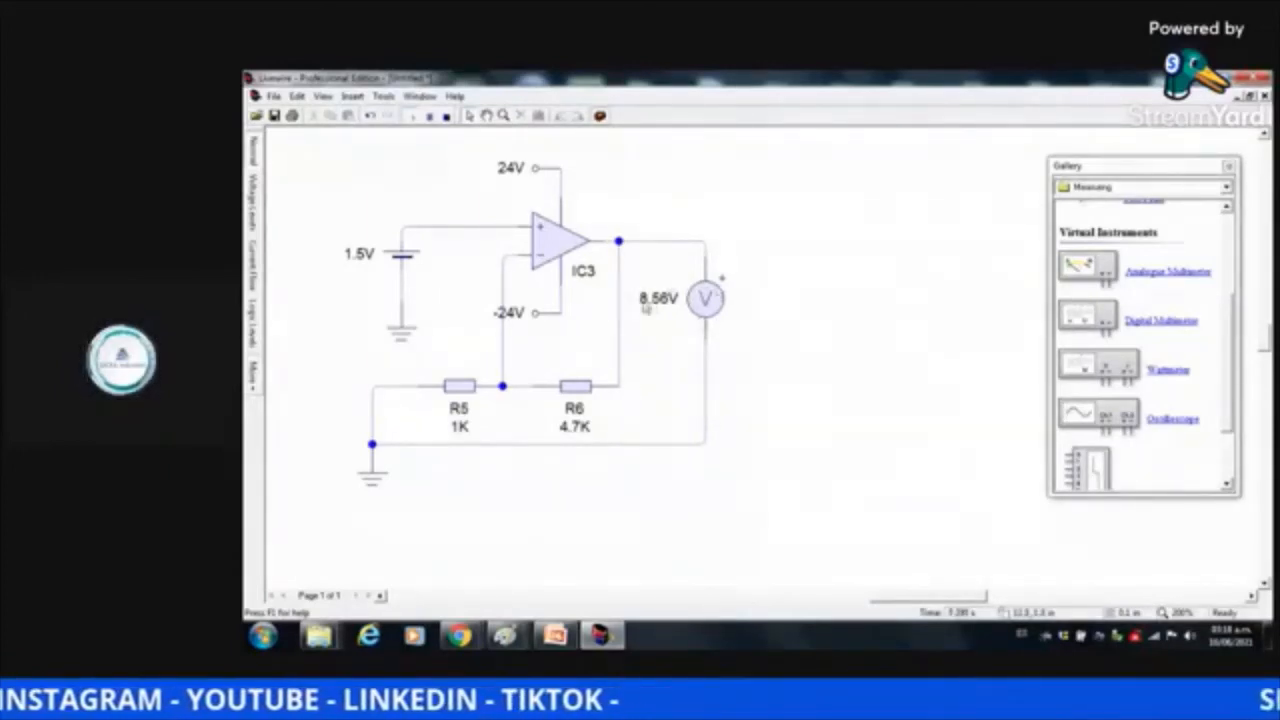
# Switch to Paint to compare the hand-calculated Vout with the simulated voltage, and return to Livewire
pyautogui.click(509, 638)
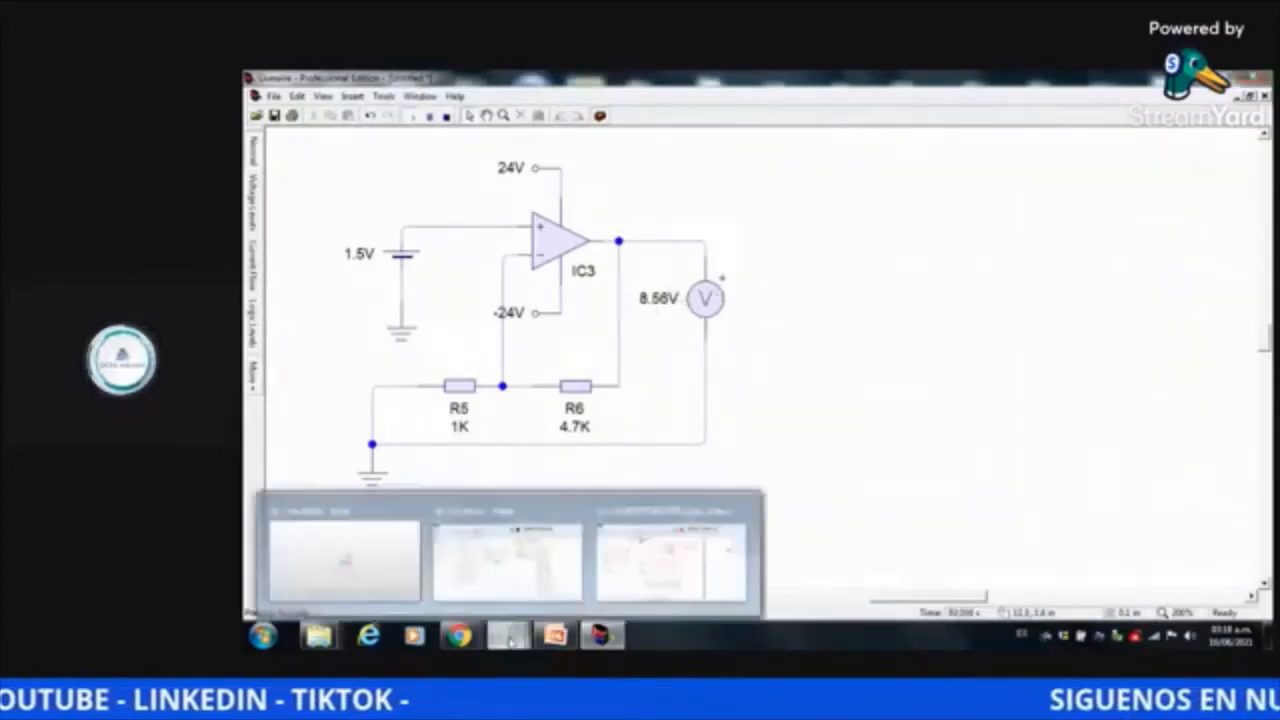
pyautogui.click(670, 560)
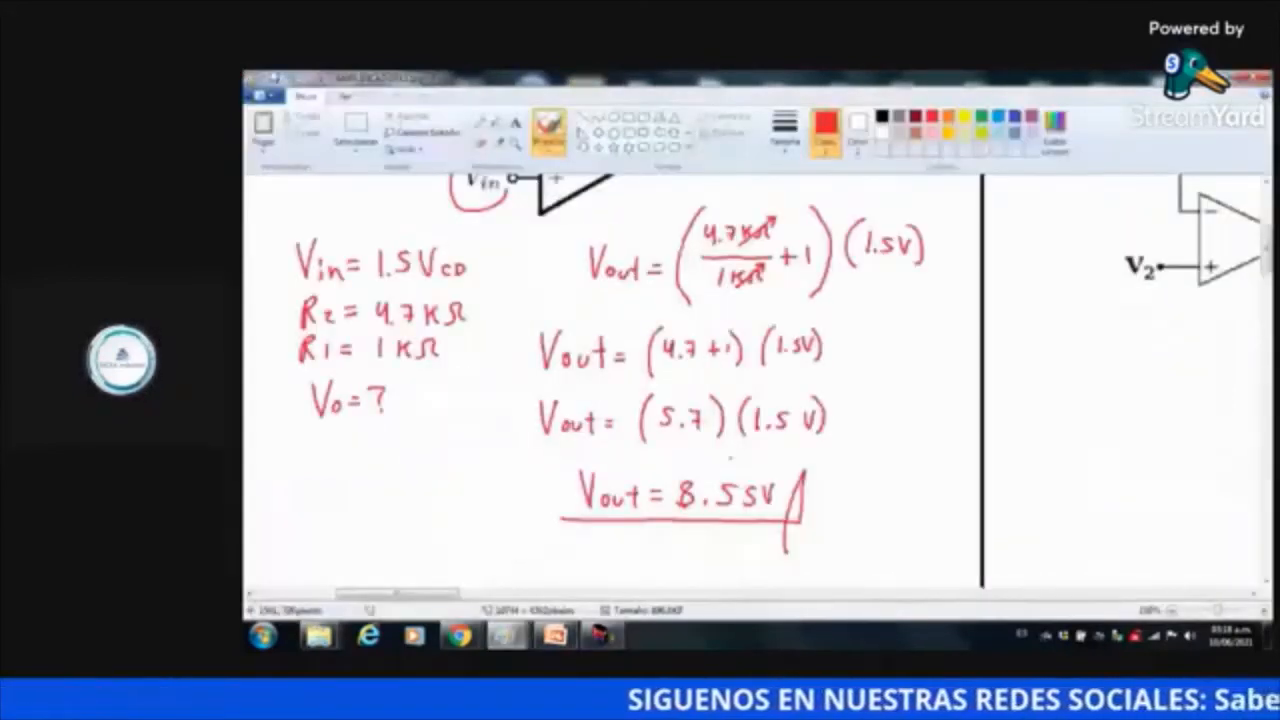
pyautogui.click(603, 636)
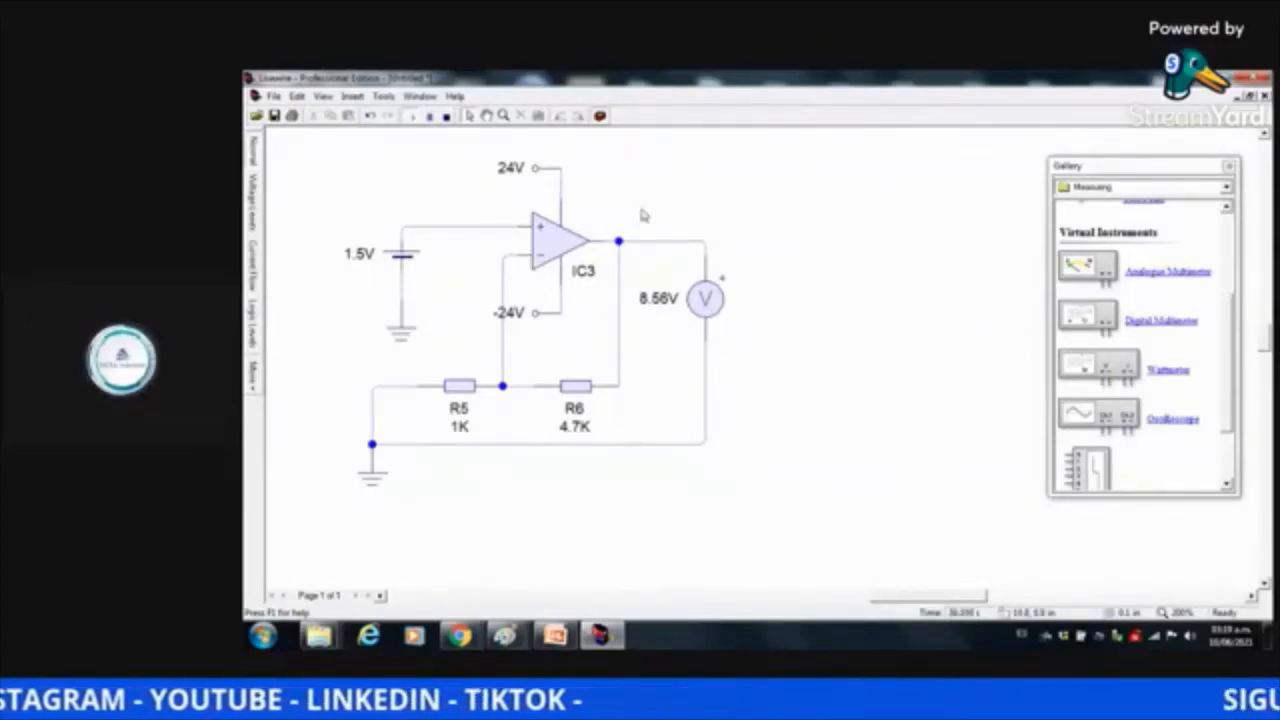
# Stop the simulation and duplicate the whole non-inverting amplifier circuit, placing the copy to the right of the original
pyautogui.click(502, 117)
pyautogui.moveTo(411, 182); pyautogui.dragTo(371, 138)
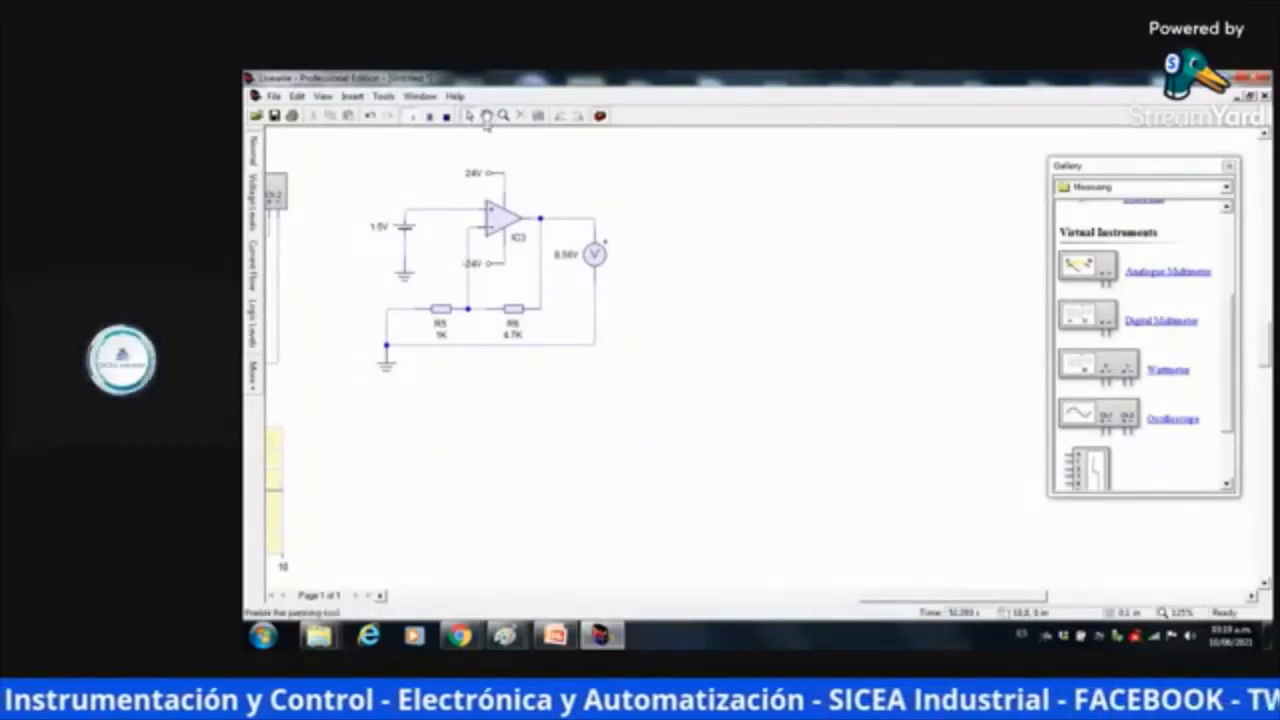
pyautogui.click(446, 116)
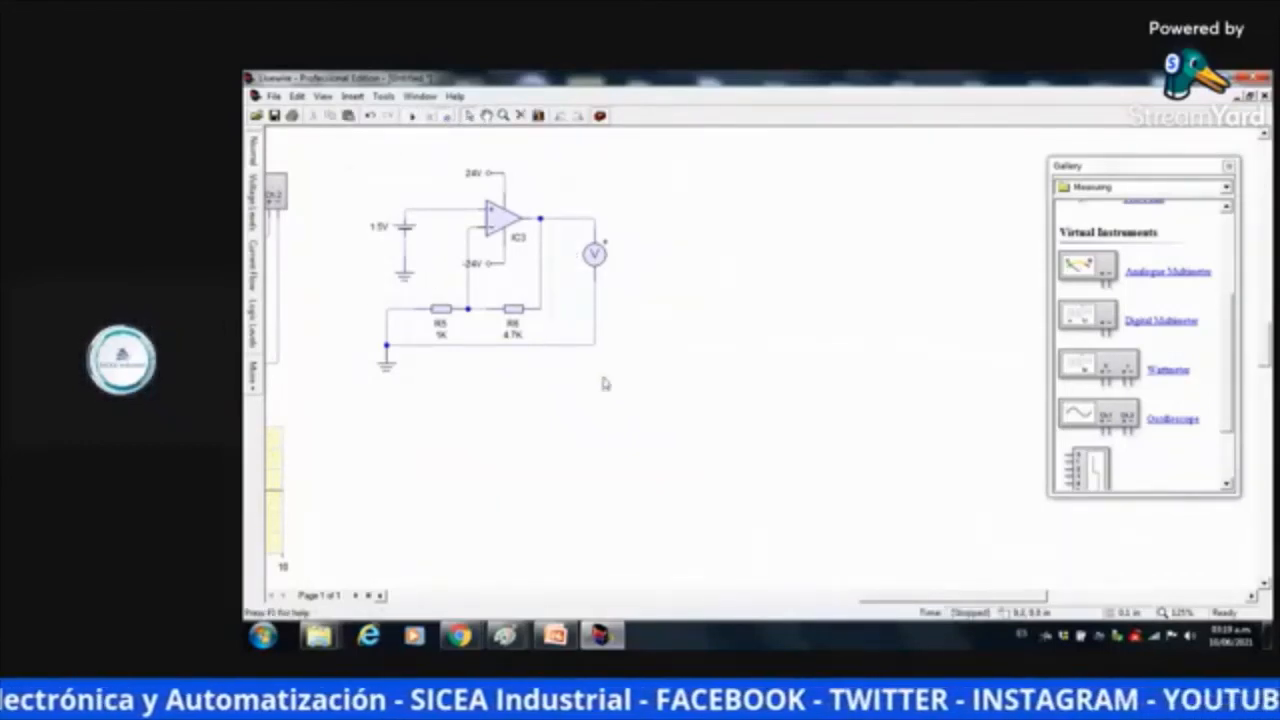
pyautogui.hotkey('ctrl', 'a')
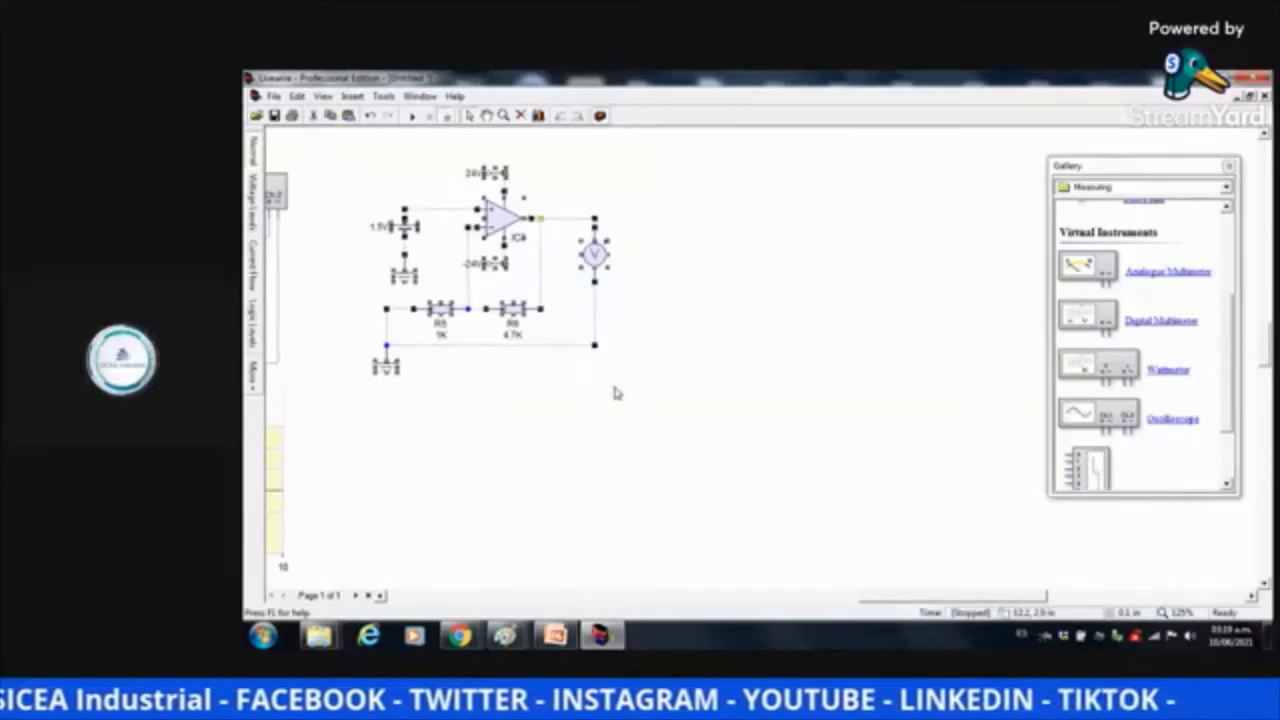
pyautogui.click(297, 96)
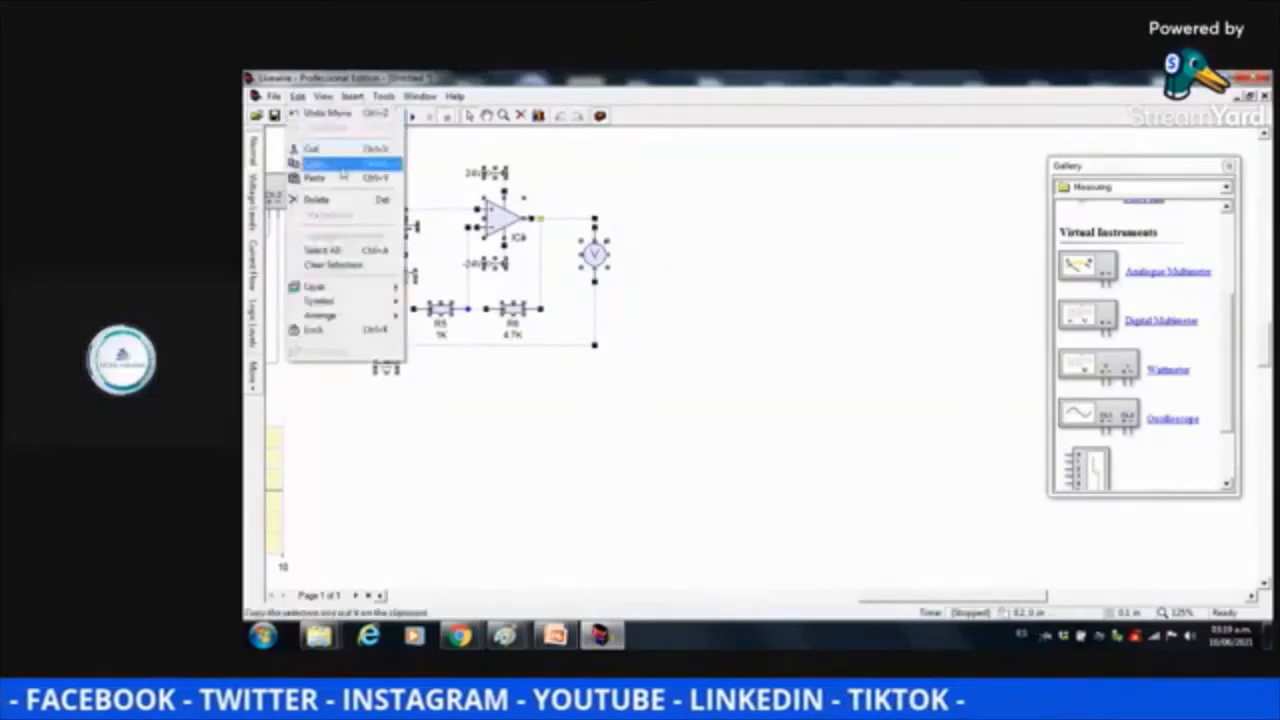
pyautogui.click(330, 163)
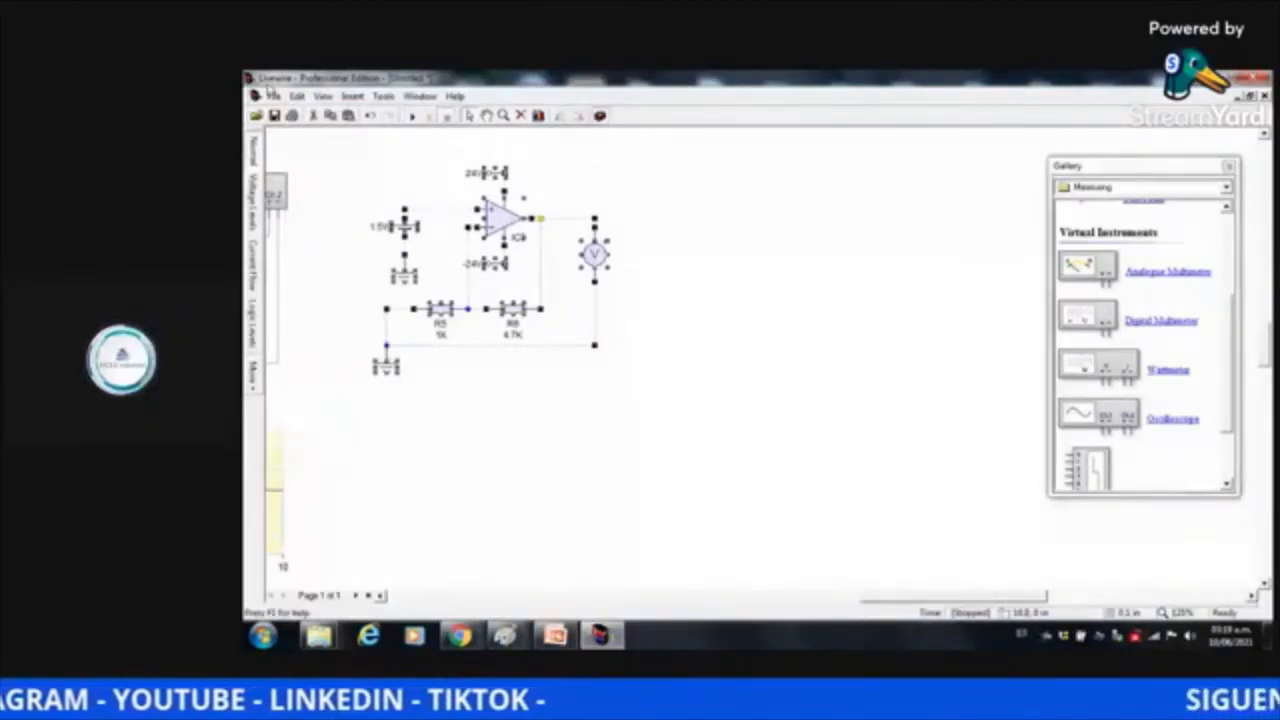
pyautogui.hotkey('ctrl', 'v')
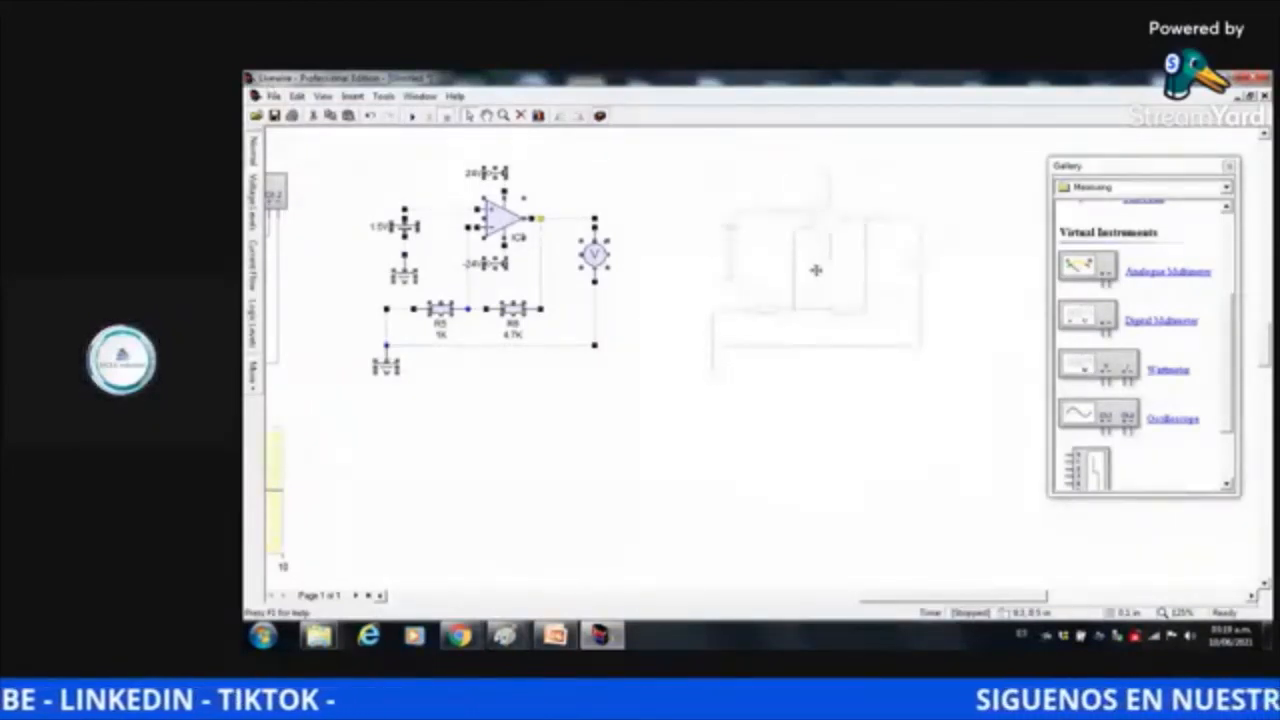
pyautogui.click(815, 270)
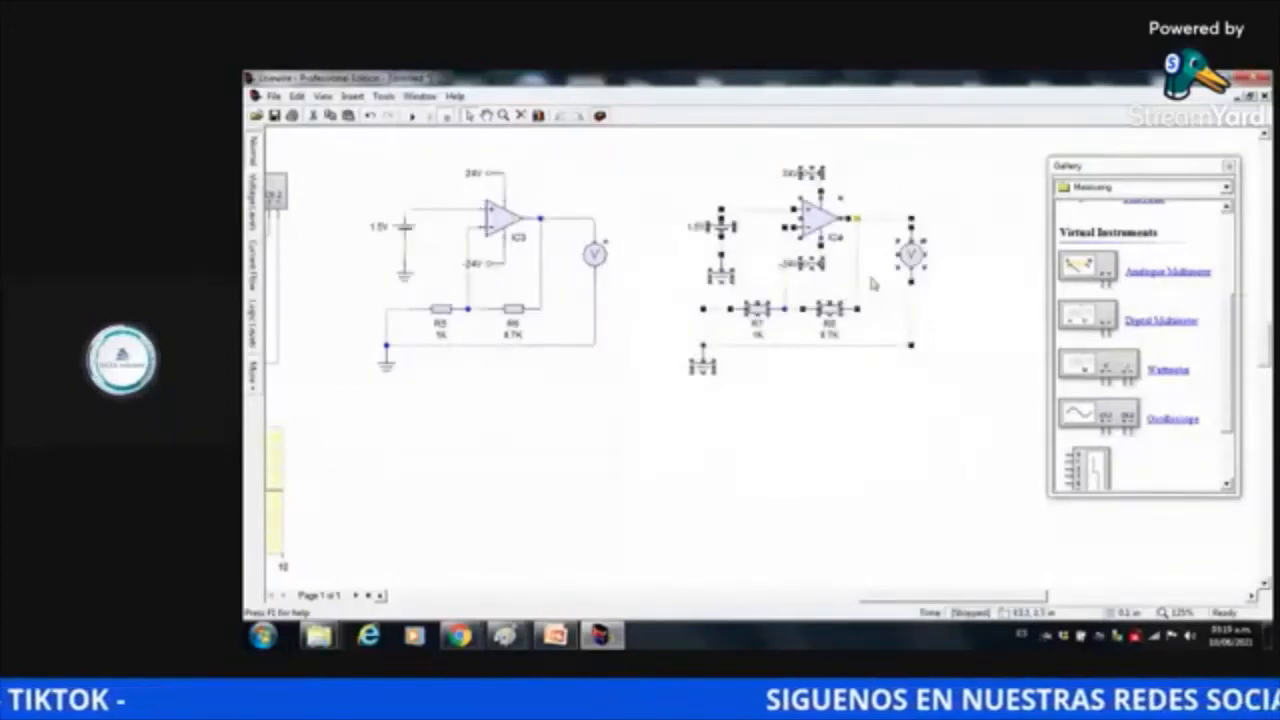
# Move the copied amplifier circuit farther right to leave free space beside the original
pyautogui.click(629, 267)
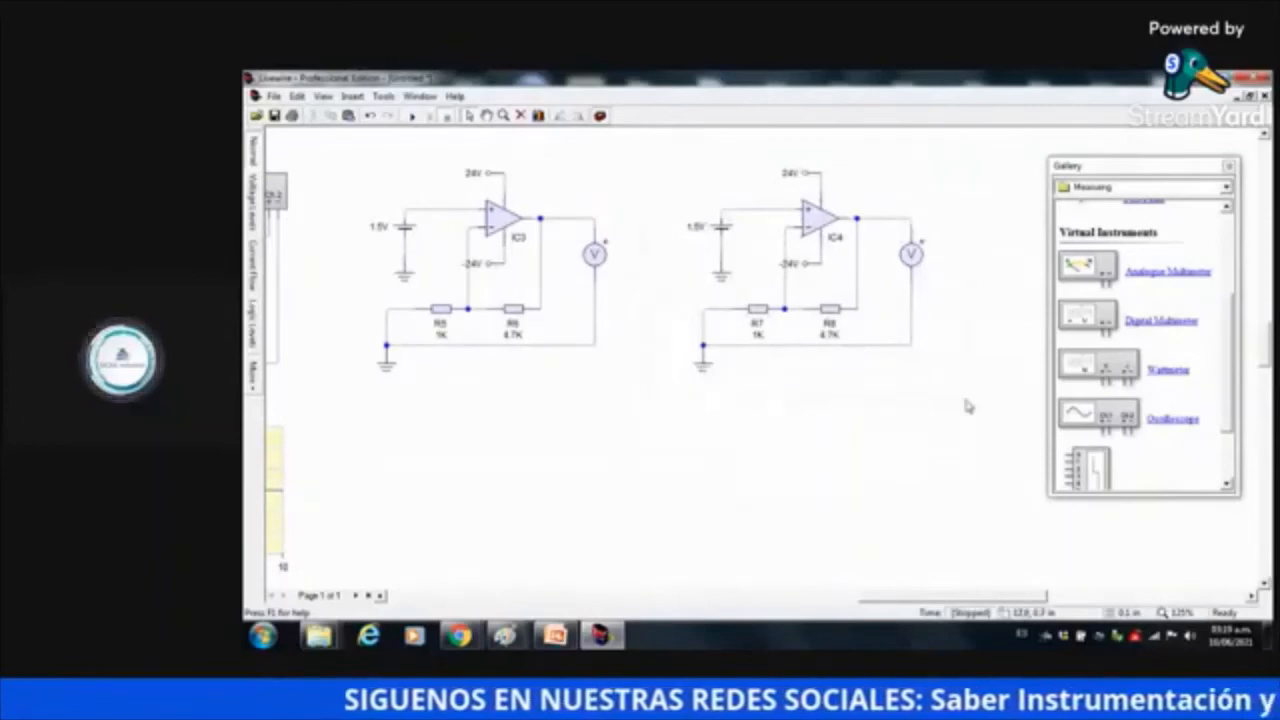
pyautogui.moveTo(967, 406); pyautogui.dragTo(675, 160)
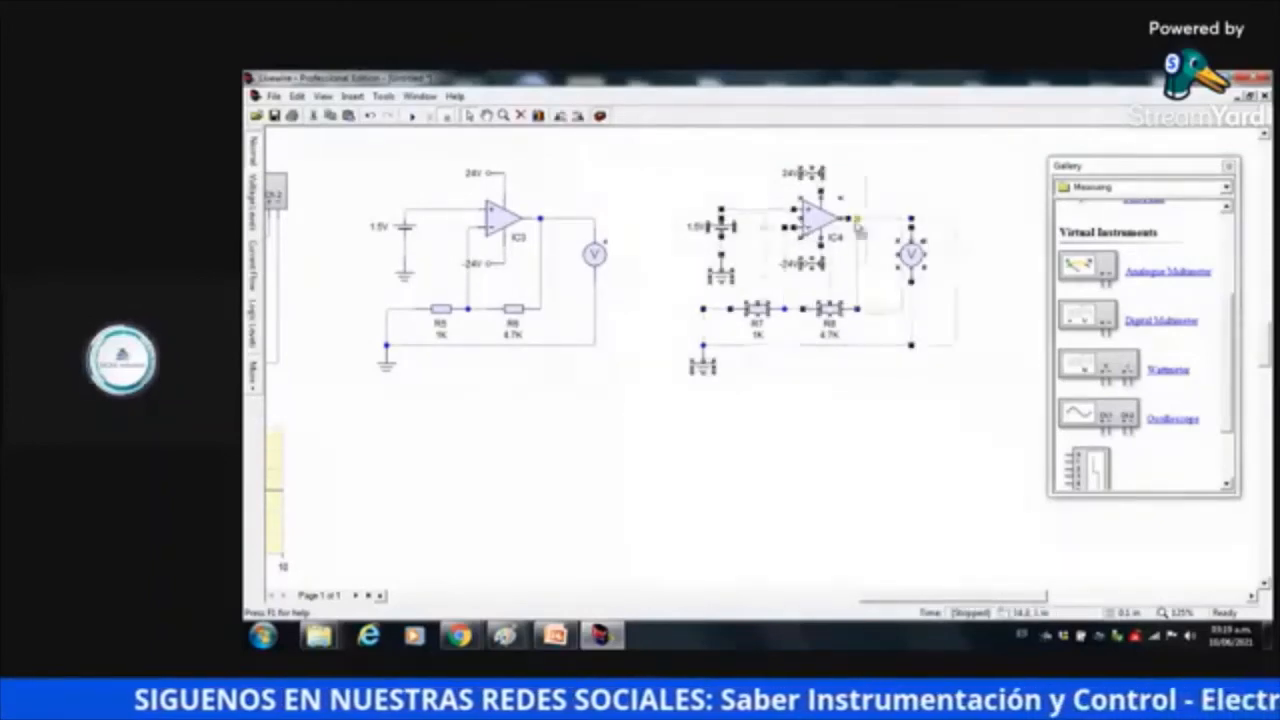
pyautogui.moveTo(858, 228); pyautogui.dragTo(938, 226)
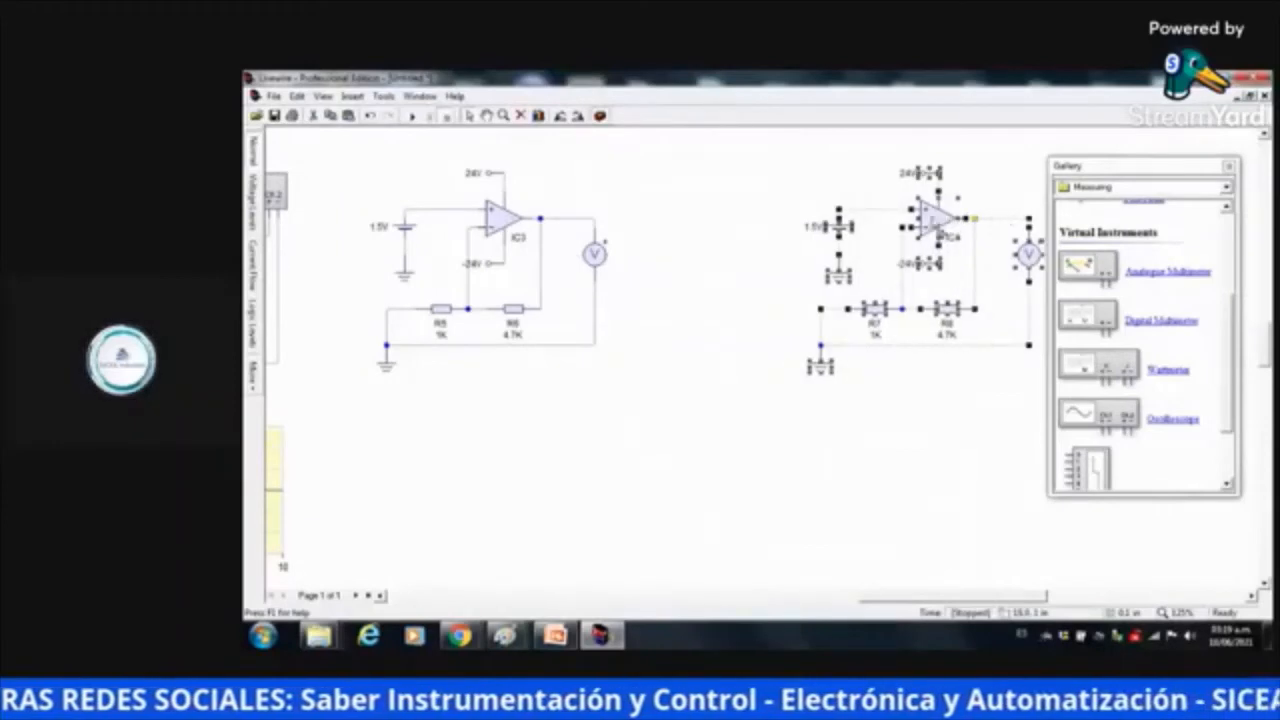
pyautogui.click(662, 291)
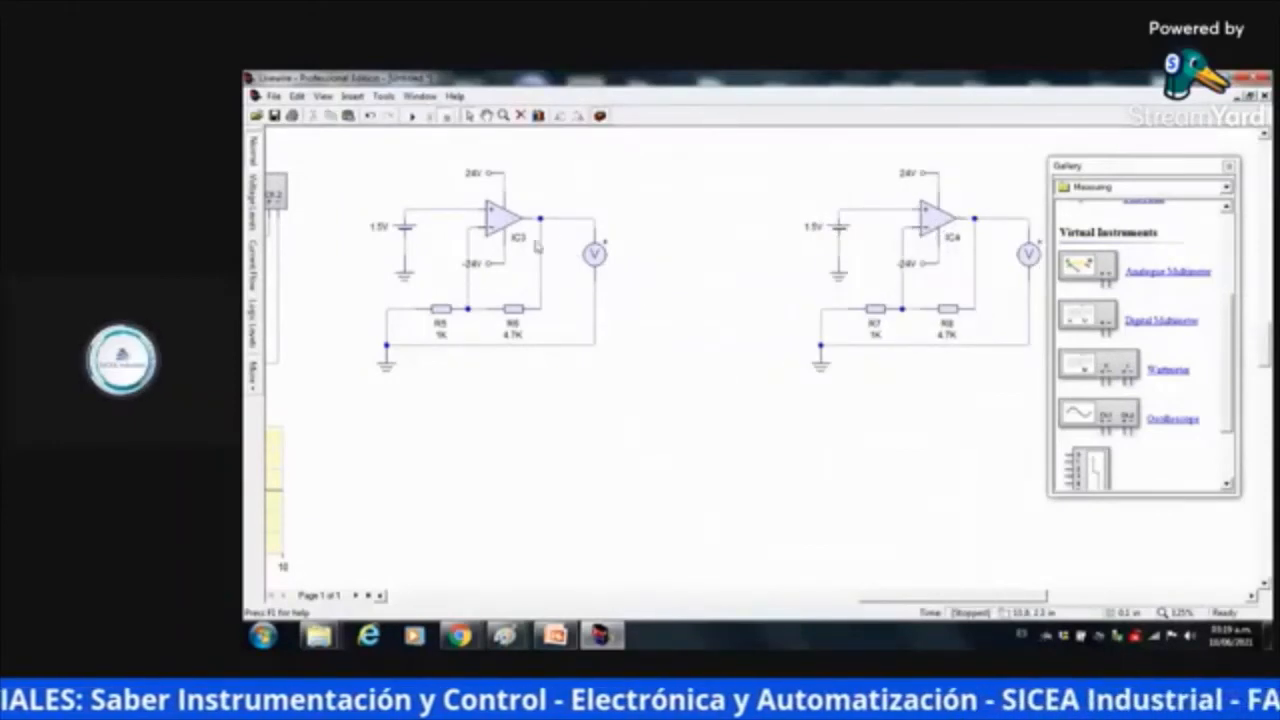
# Replace the 1.5 V cell in the original IC3 circuit with an AC Voltage Source
pyautogui.click(407, 234)
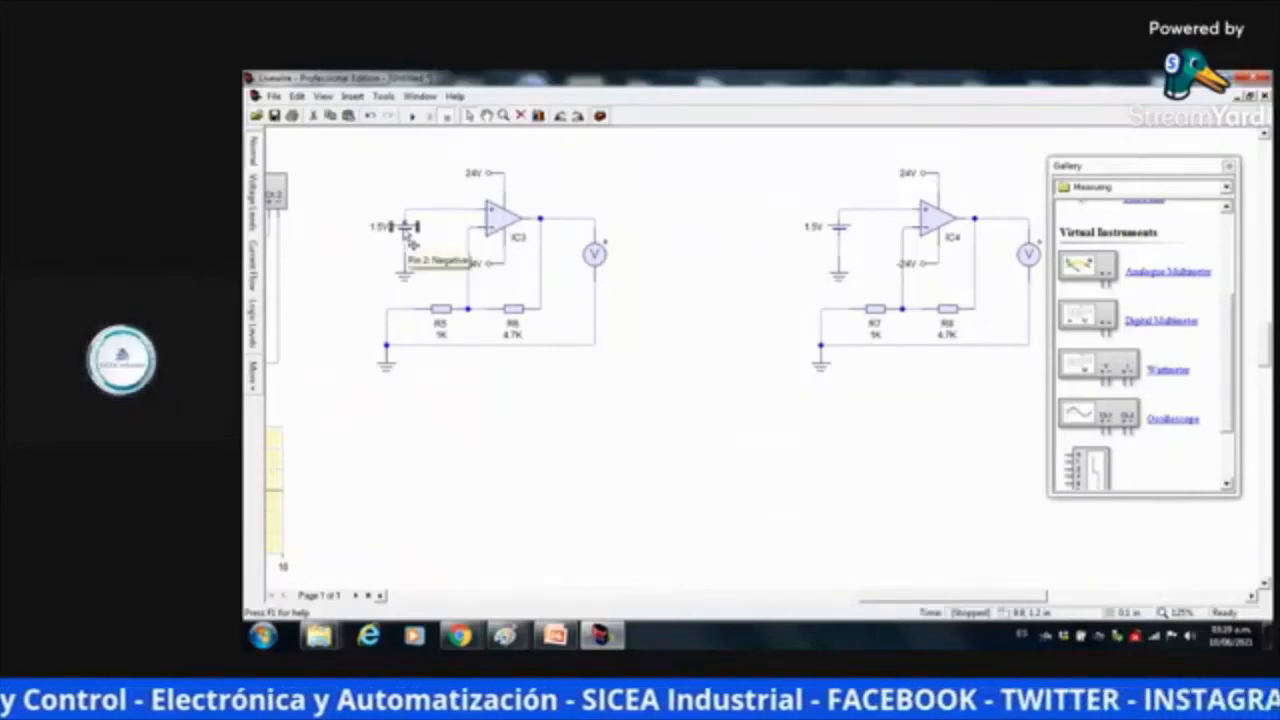
pyautogui.rightClick(408, 240)
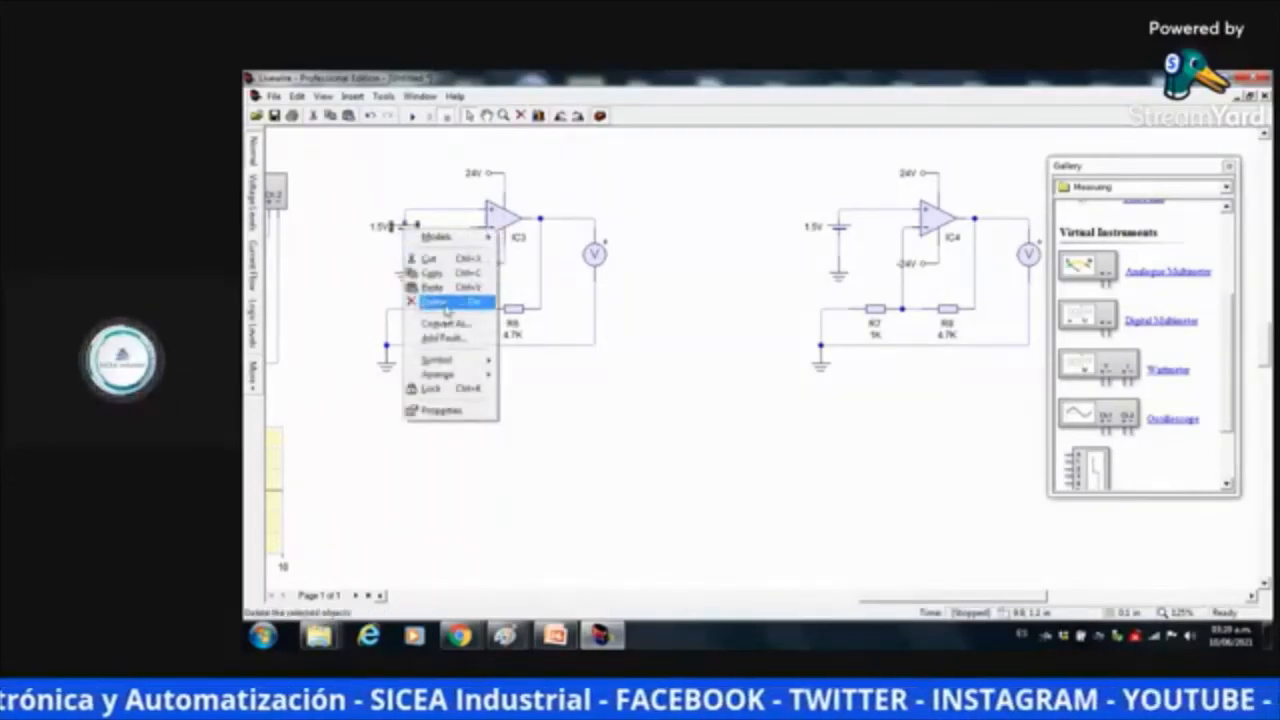
pyautogui.click(446, 305)
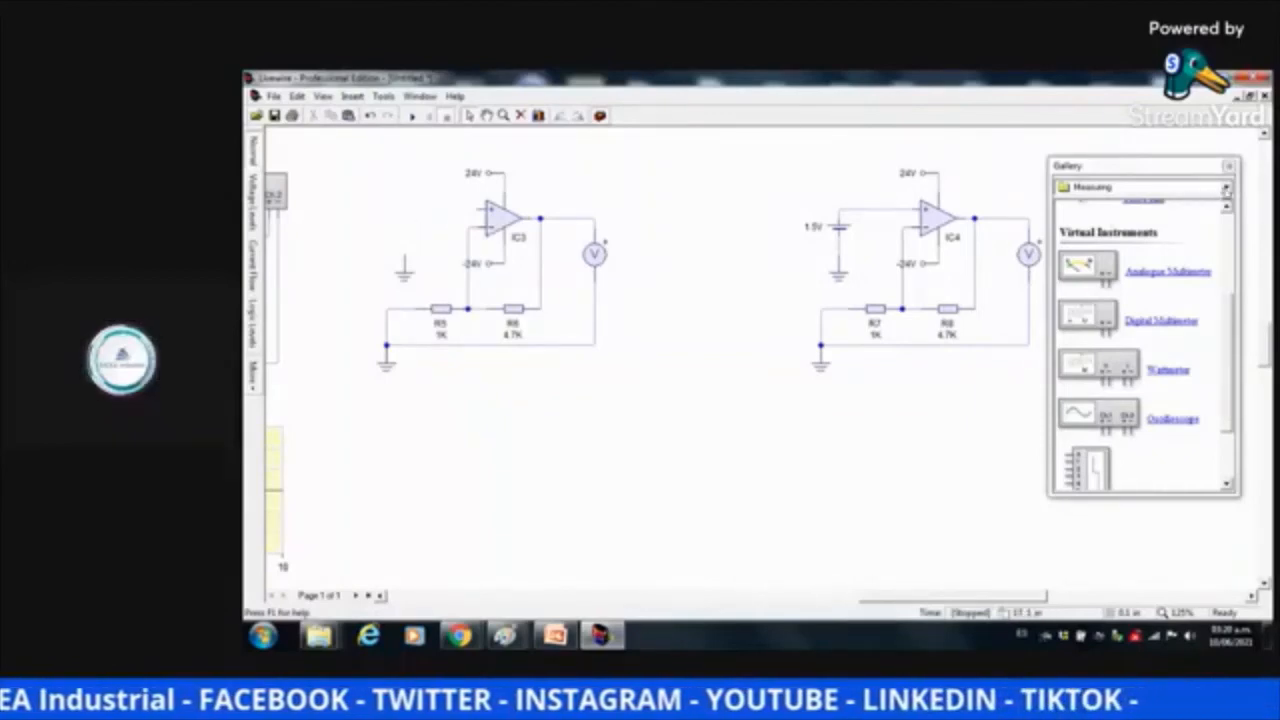
pyautogui.click(1226, 188)
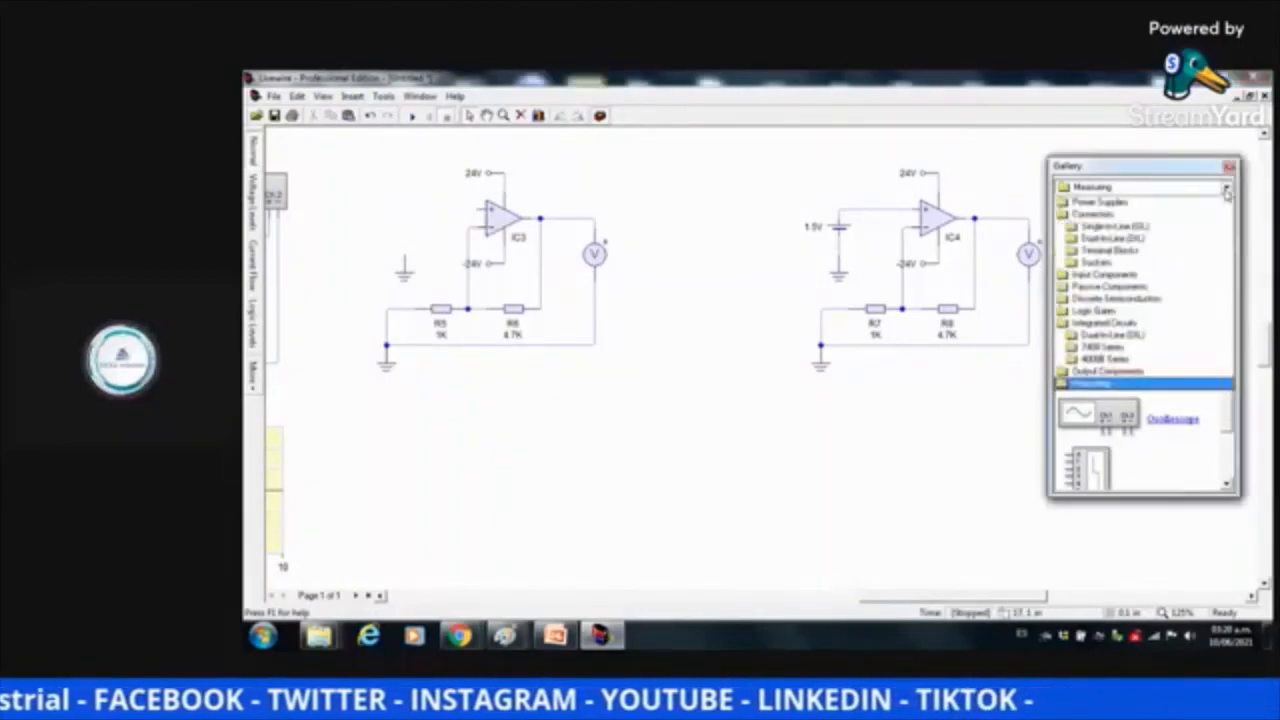
pyautogui.click(1149, 203)
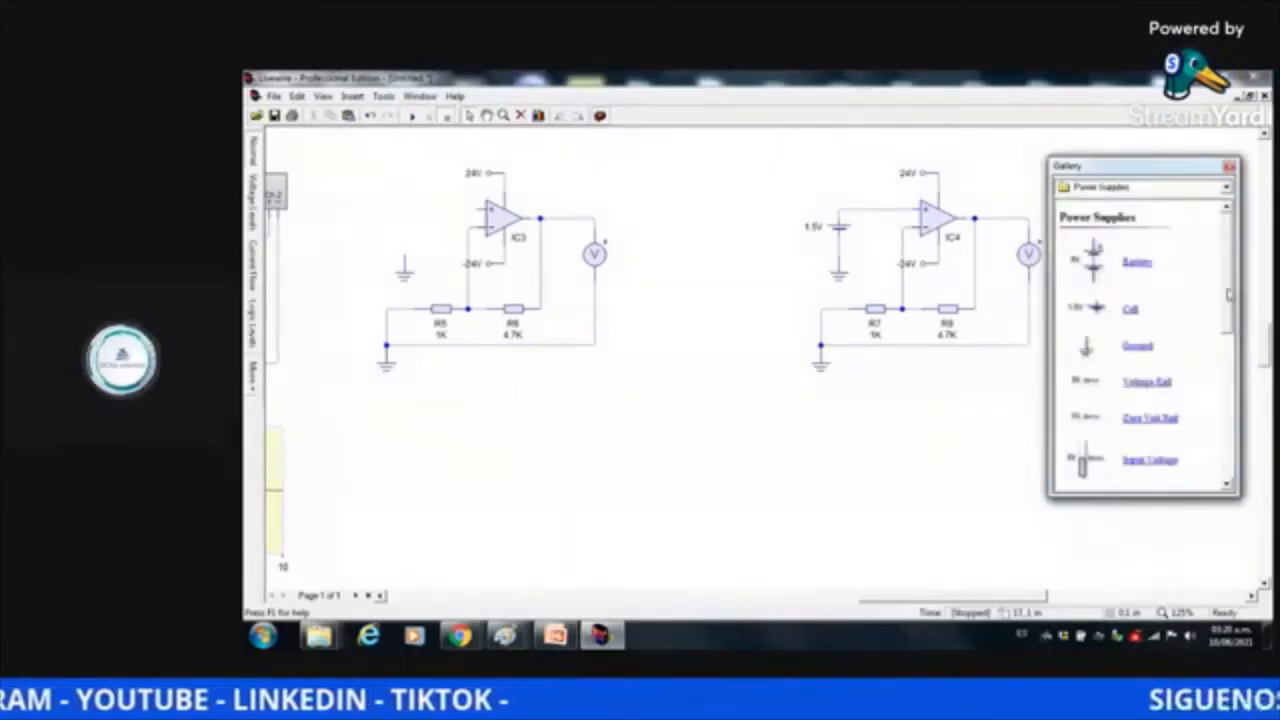
pyautogui.moveTo(1229, 295); pyautogui.dragTo(1229, 376)
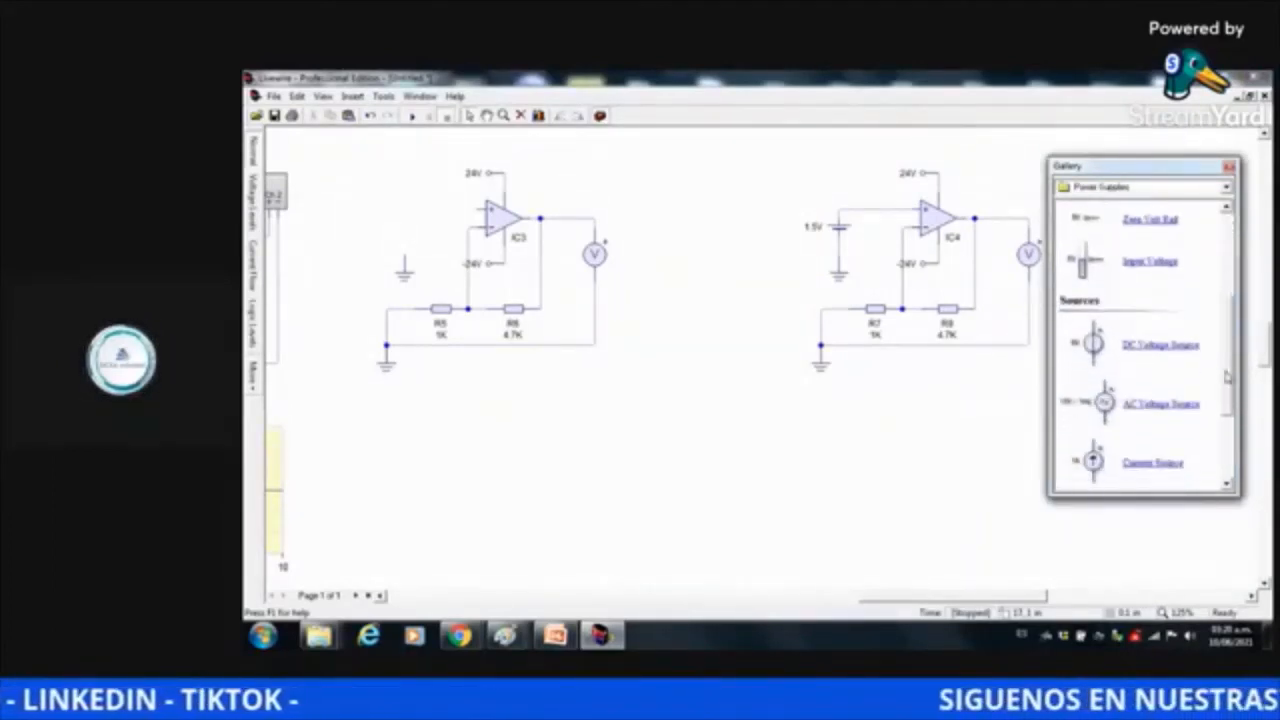
pyautogui.moveTo(1163, 410); pyautogui.dragTo(377, 229)
# Align the AC source above its ground symbol and wire its positive terminal to IC3's non-inverting input
pyautogui.moveTo(407, 279); pyautogui.dragTo(408, 290)
pyautogui.click(380, 230)
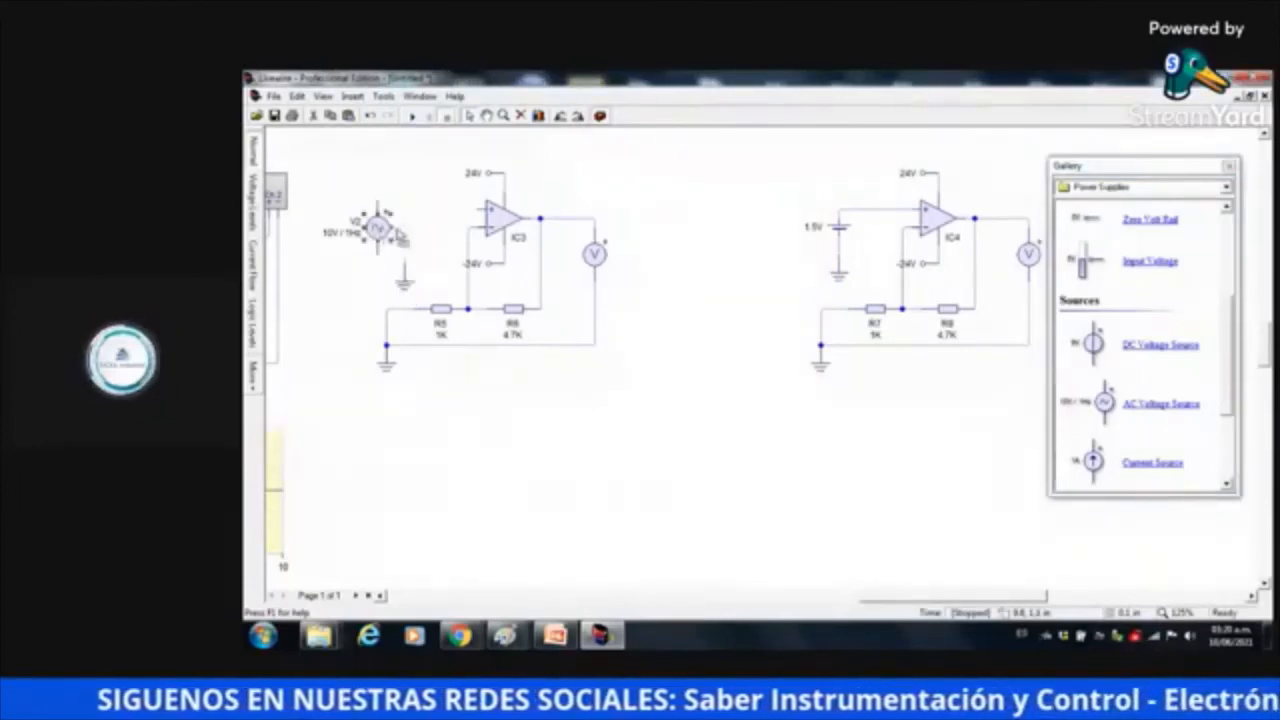
pyautogui.moveTo(380, 230); pyautogui.dragTo(407, 238)
pyautogui.moveTo(410, 293); pyautogui.dragTo(409, 301)
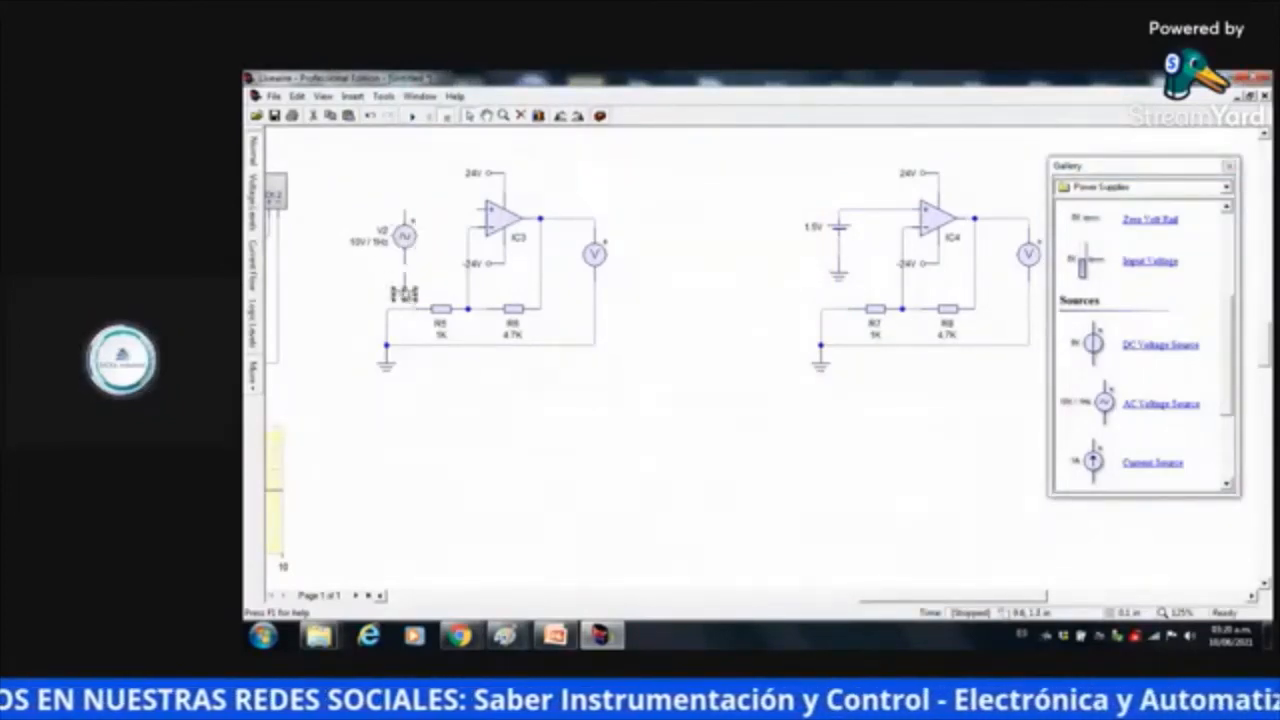
pyautogui.click(424, 280)
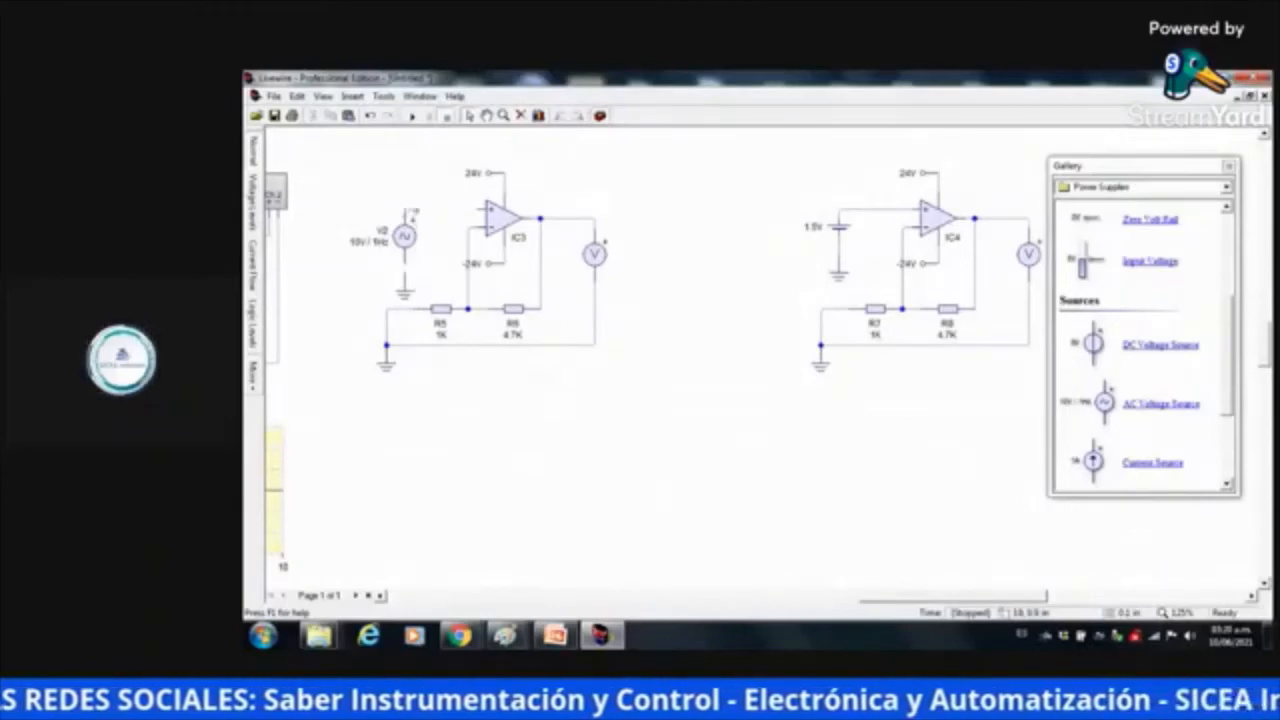
pyautogui.moveTo(407, 210); pyautogui.dragTo(475, 210)
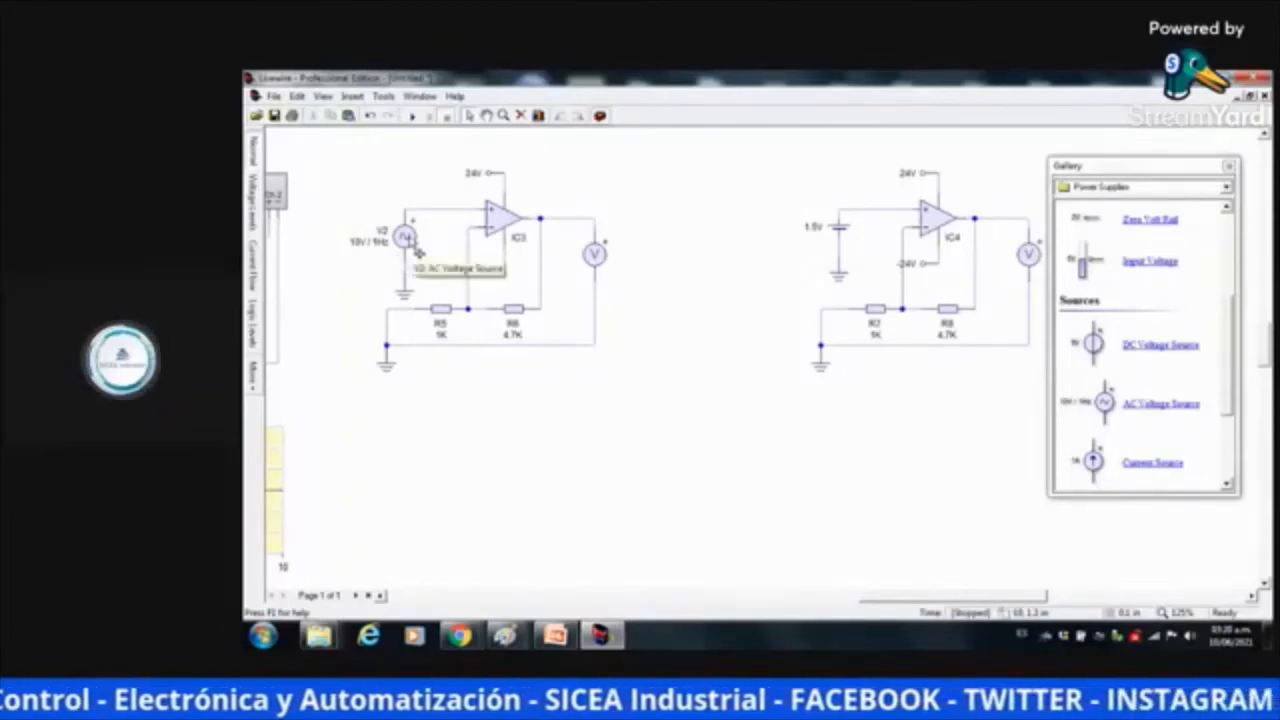
# Set the AC voltage source's RMS value to 1.5 V
pyautogui.doubleClick(410, 245)
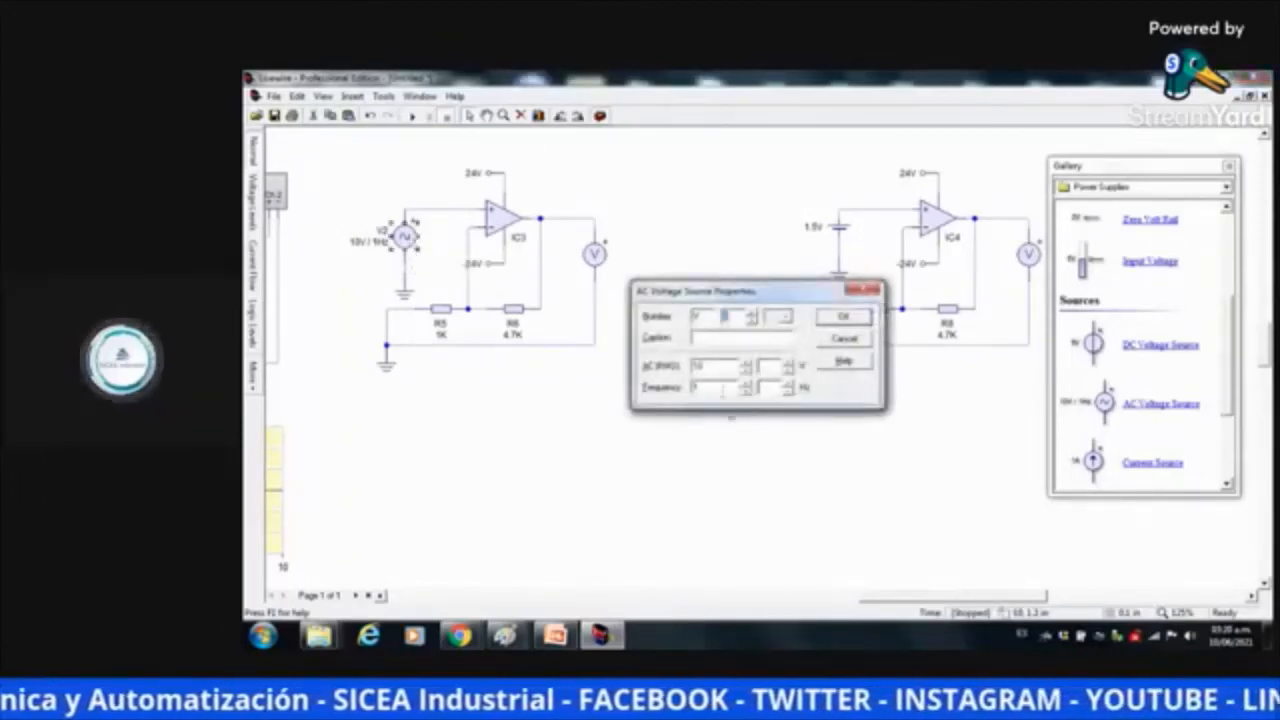
pyautogui.click(708, 366)
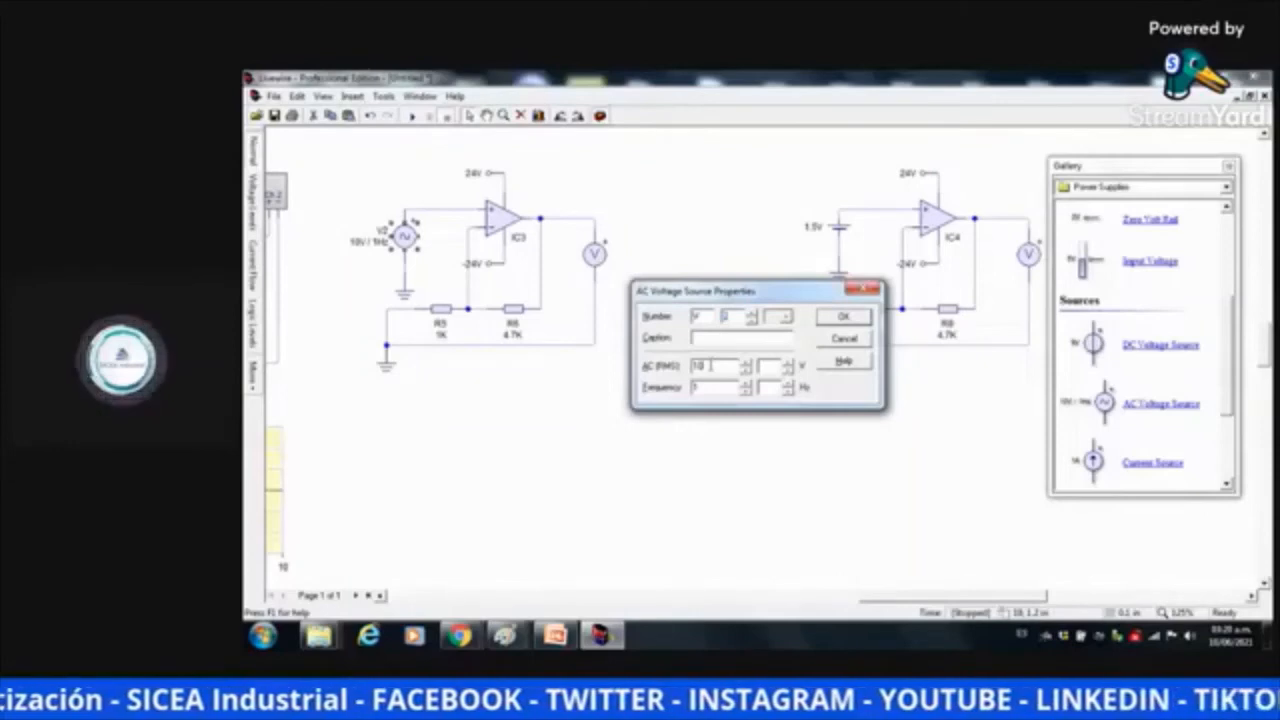
pyautogui.press('BackSpace')
pyautogui.write('.5')
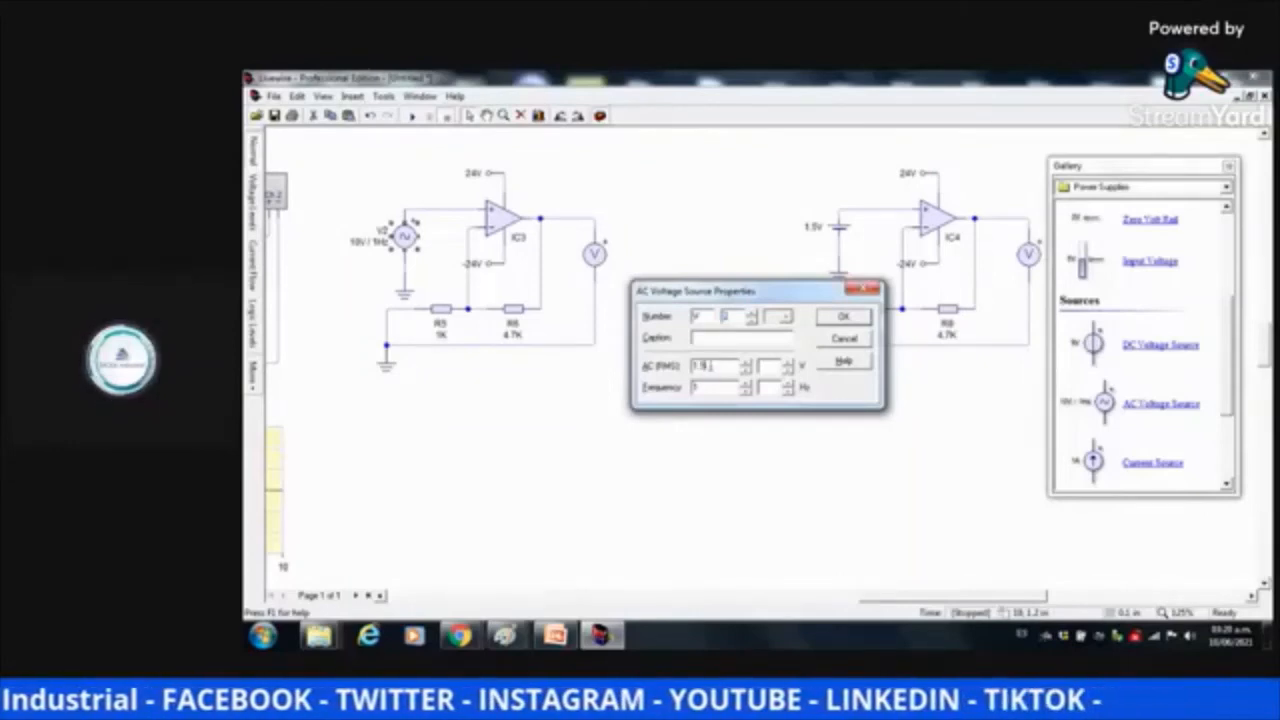
pyautogui.click(843, 316)
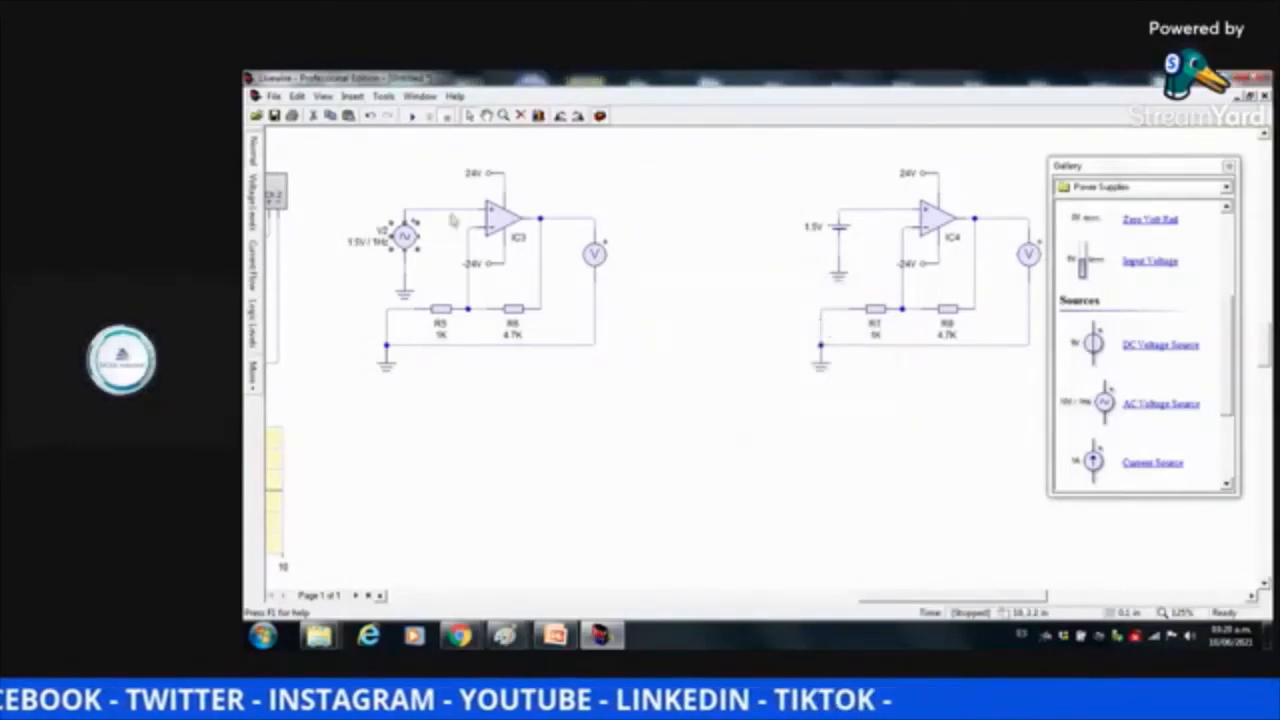
pyautogui.click(354, 184)
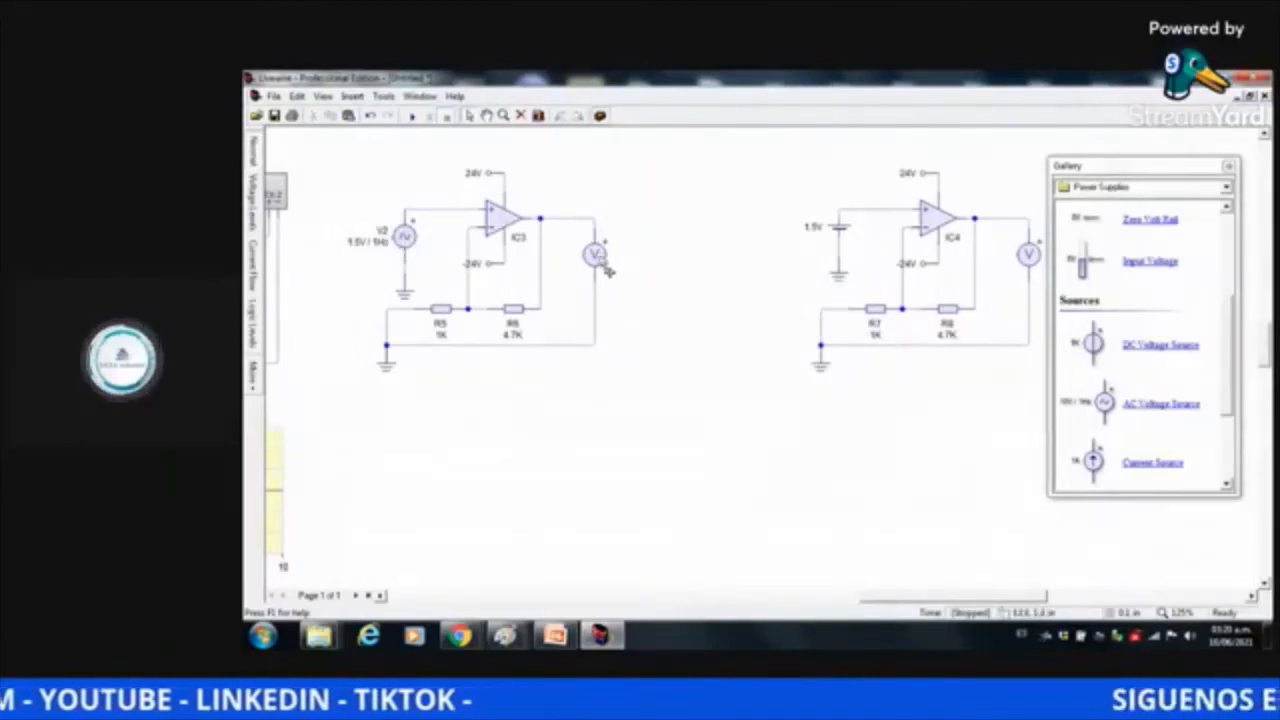
# Move the voltmeter closer to IC3's output and place an oscilloscope above and to the right of the circuit
pyautogui.moveTo(597, 258); pyautogui.dragTo(589, 269)
pyautogui.click(604, 230)
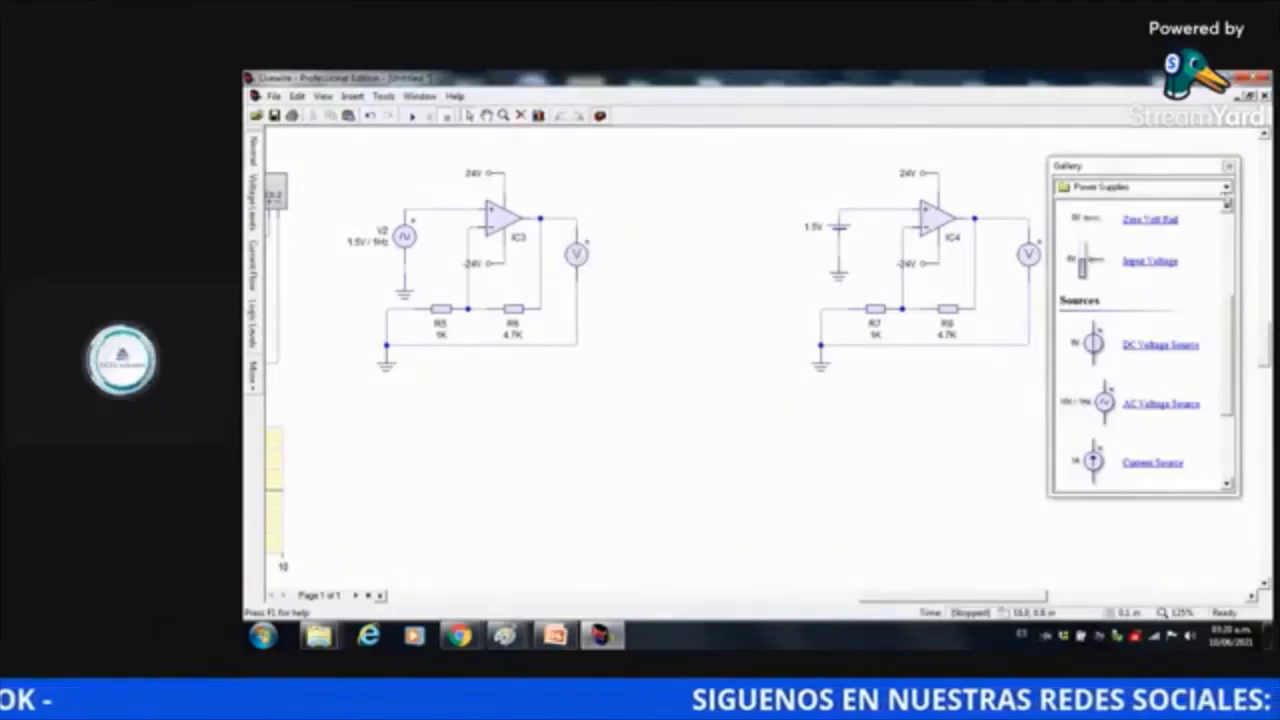
pyautogui.click(1226, 187)
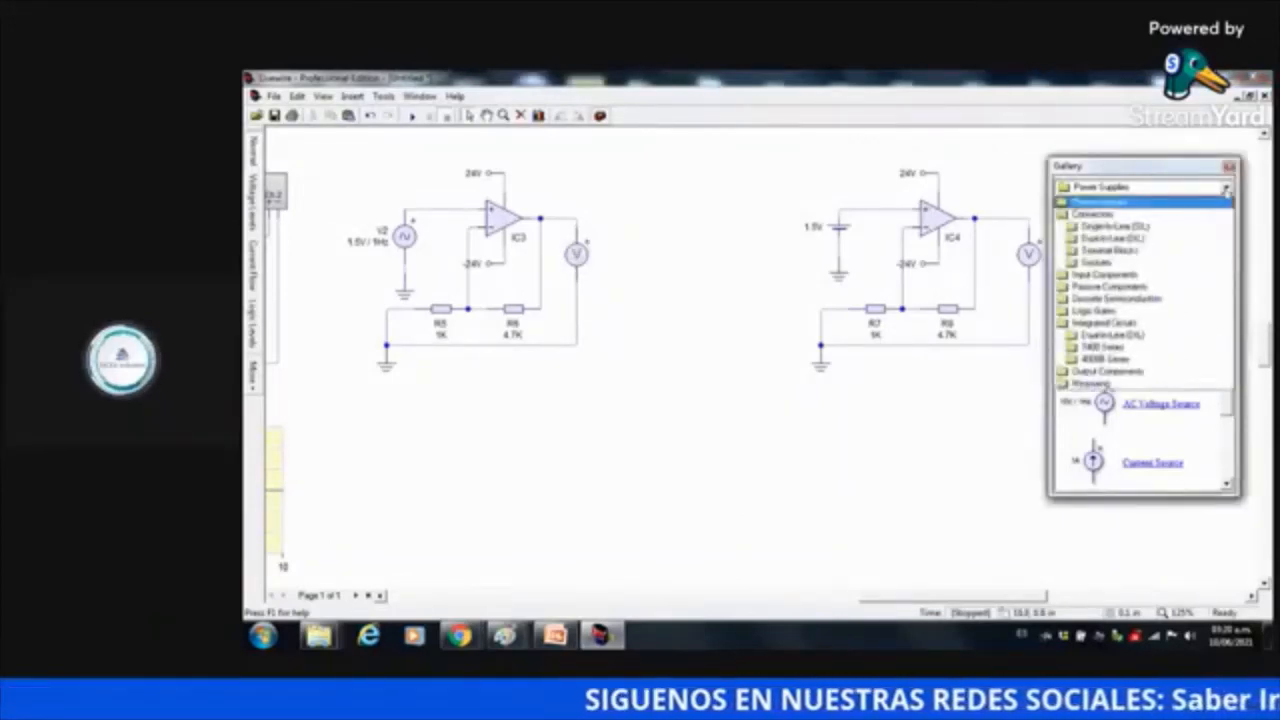
pyautogui.click(1088, 390)
pyautogui.moveTo(1228, 237); pyautogui.dragTo(1225, 332)
pyautogui.moveTo(1112, 390); pyautogui.dragTo(662, 178)
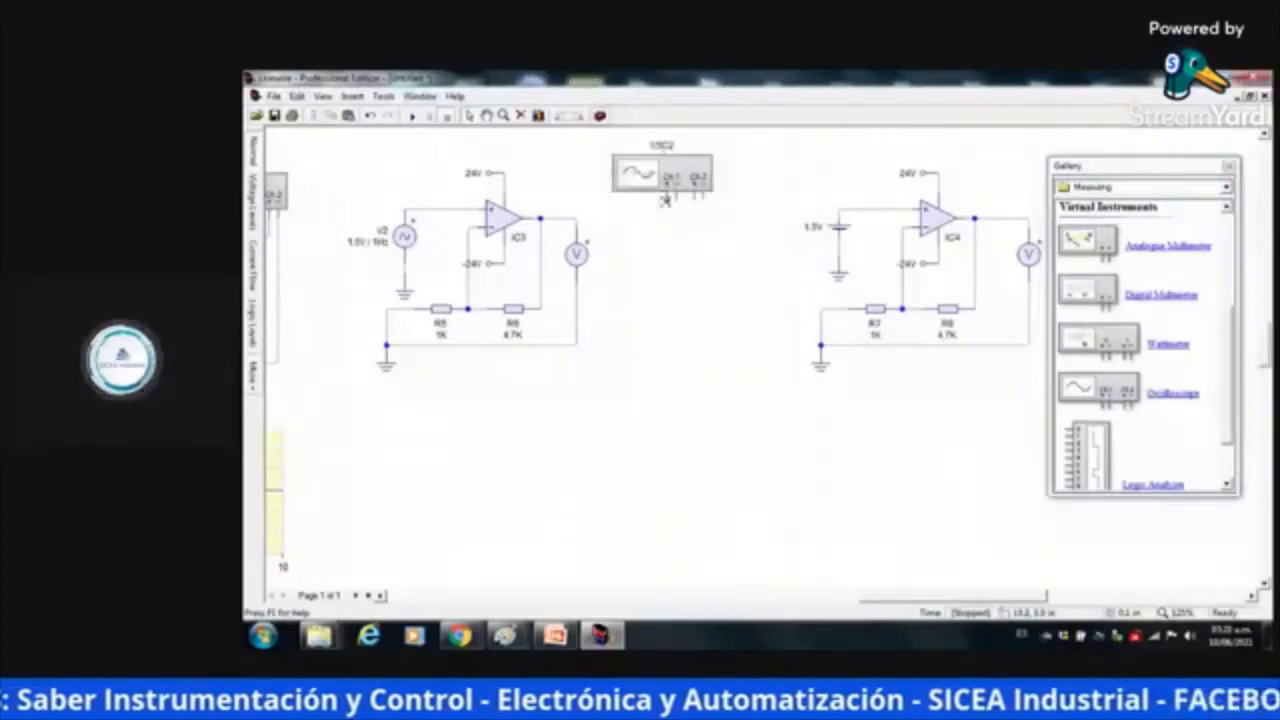
# Wire the new oscilloscope's Ch 1 positive terminal to the AC source's positive node in the IC3 circuit
pyautogui.moveTo(664, 200); pyautogui.dragTo(407, 215)
pyautogui.click(657, 193)
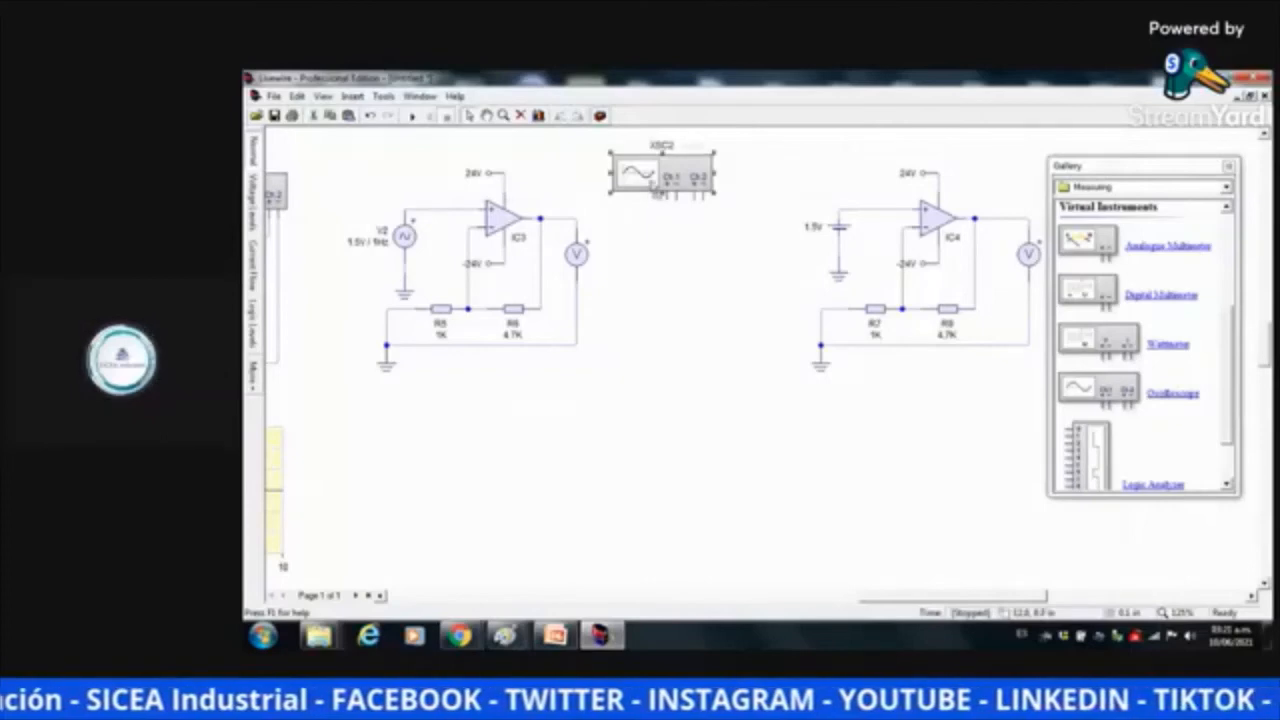
pyautogui.moveTo(653, 186); pyautogui.dragTo(404, 209)
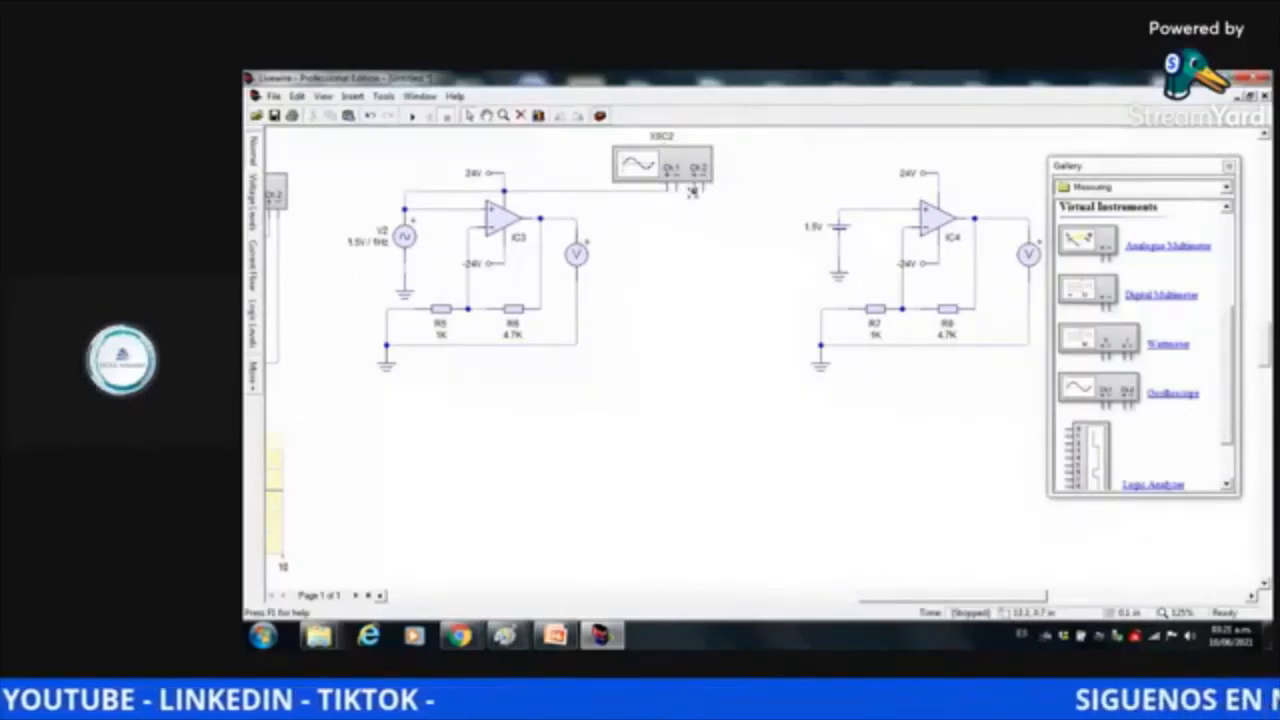
# Wire the oscilloscope's Ch 2 positive terminal to IC3's output and both channels' negative terminals to the ground line
pyautogui.moveTo(692, 191); pyautogui.dragTo(577, 218)
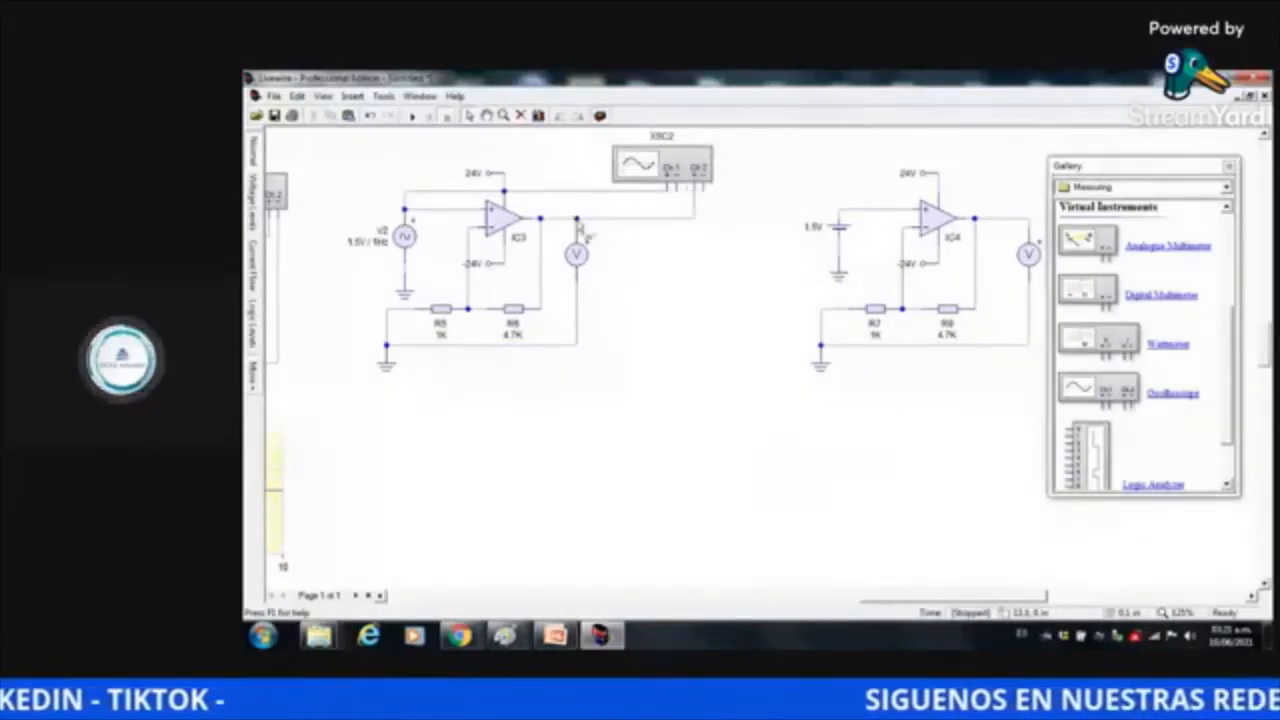
pyautogui.moveTo(677, 187); pyautogui.dragTo(577, 344)
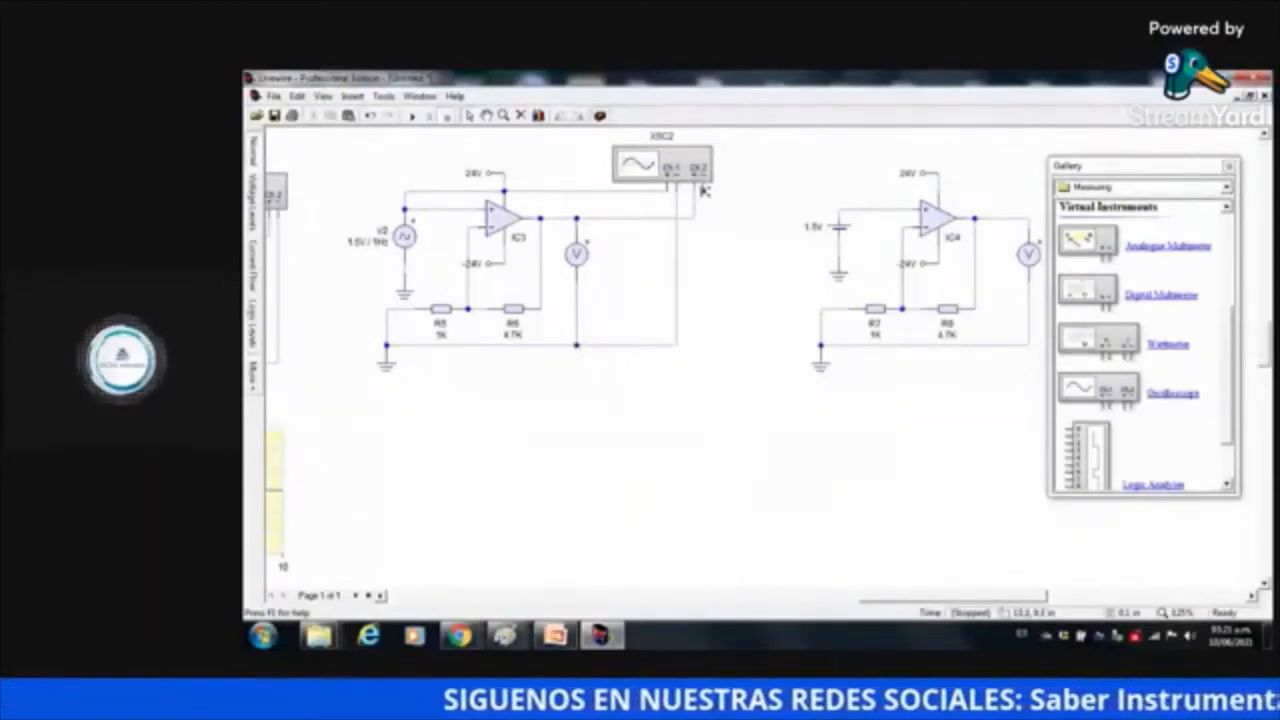
pyautogui.moveTo(704, 191); pyautogui.dragTo(677, 344)
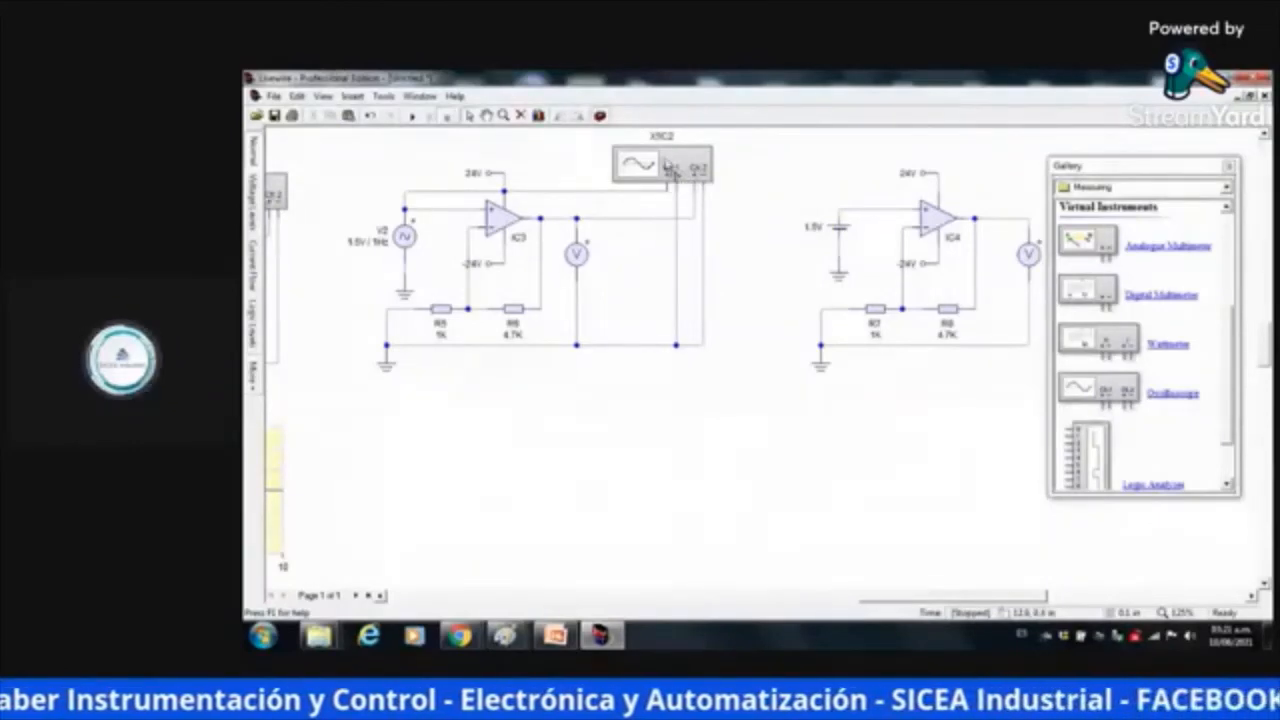
# Insert a wide graph for oscilloscope XSC2 in the empty area below the IC3 and IC4 circuits
pyautogui.click(350, 97)
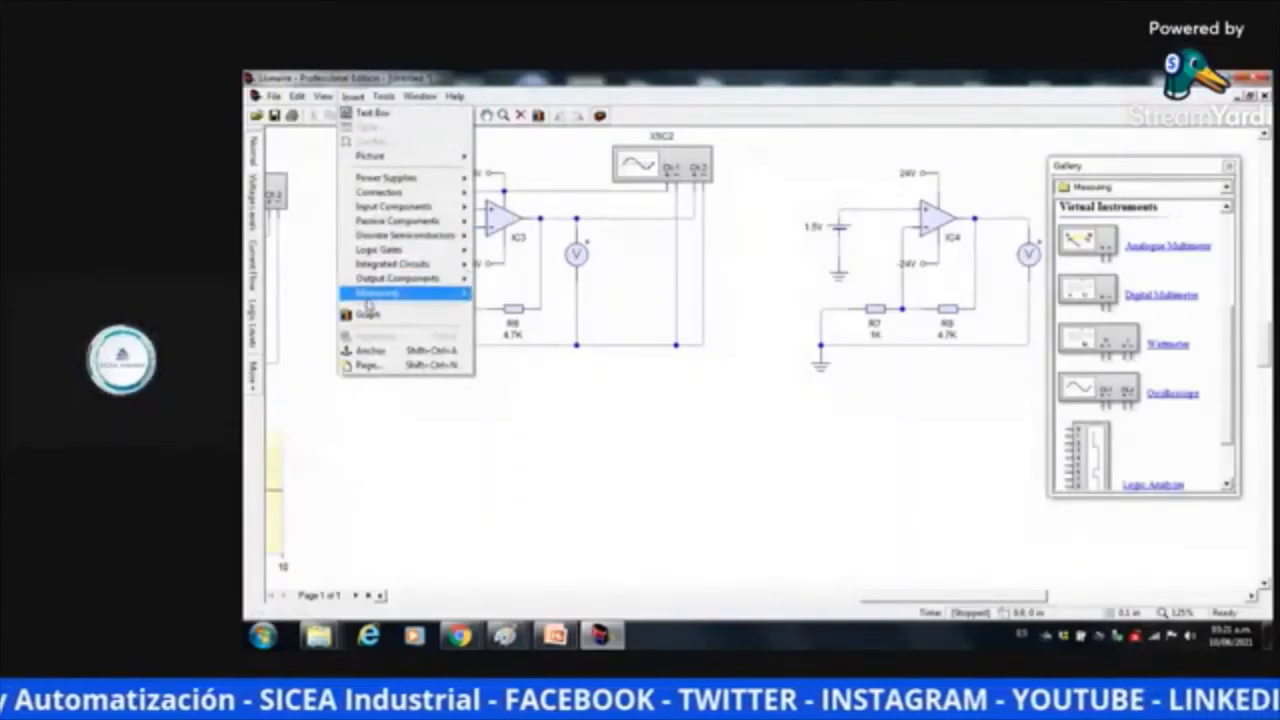
pyautogui.click(1218, 488)
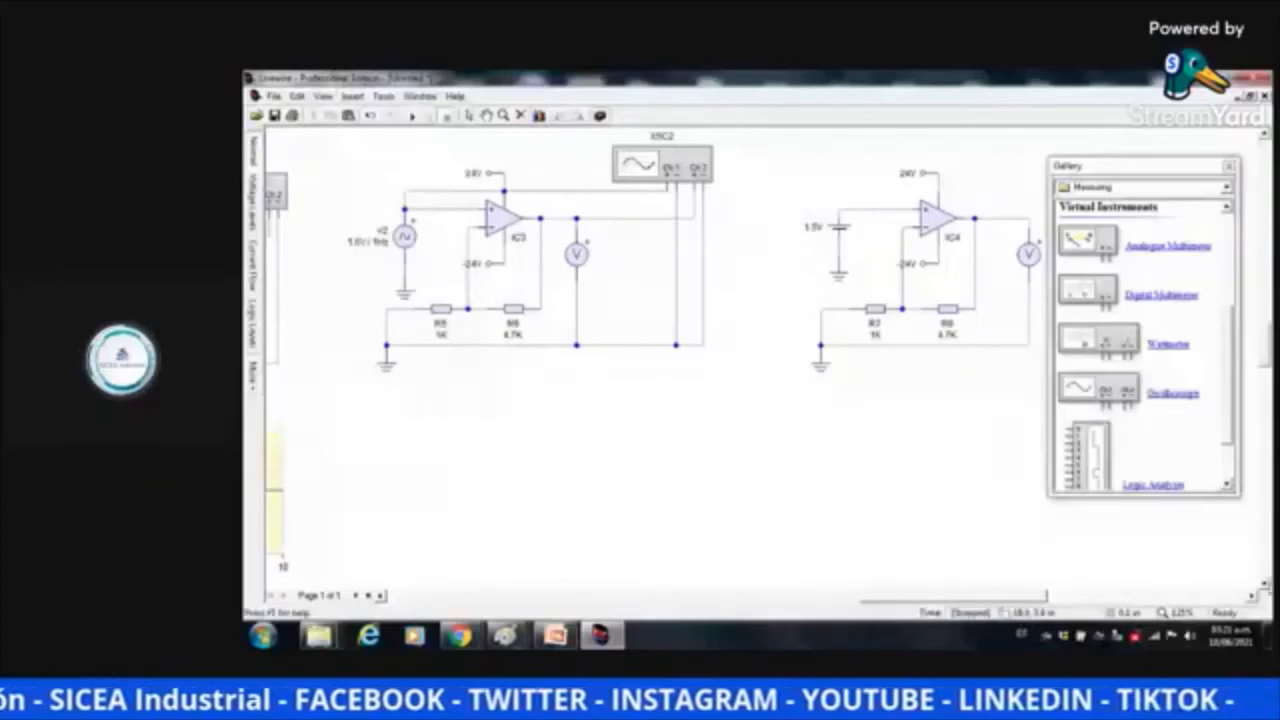
pyautogui.scroll(-1, 653, 369)
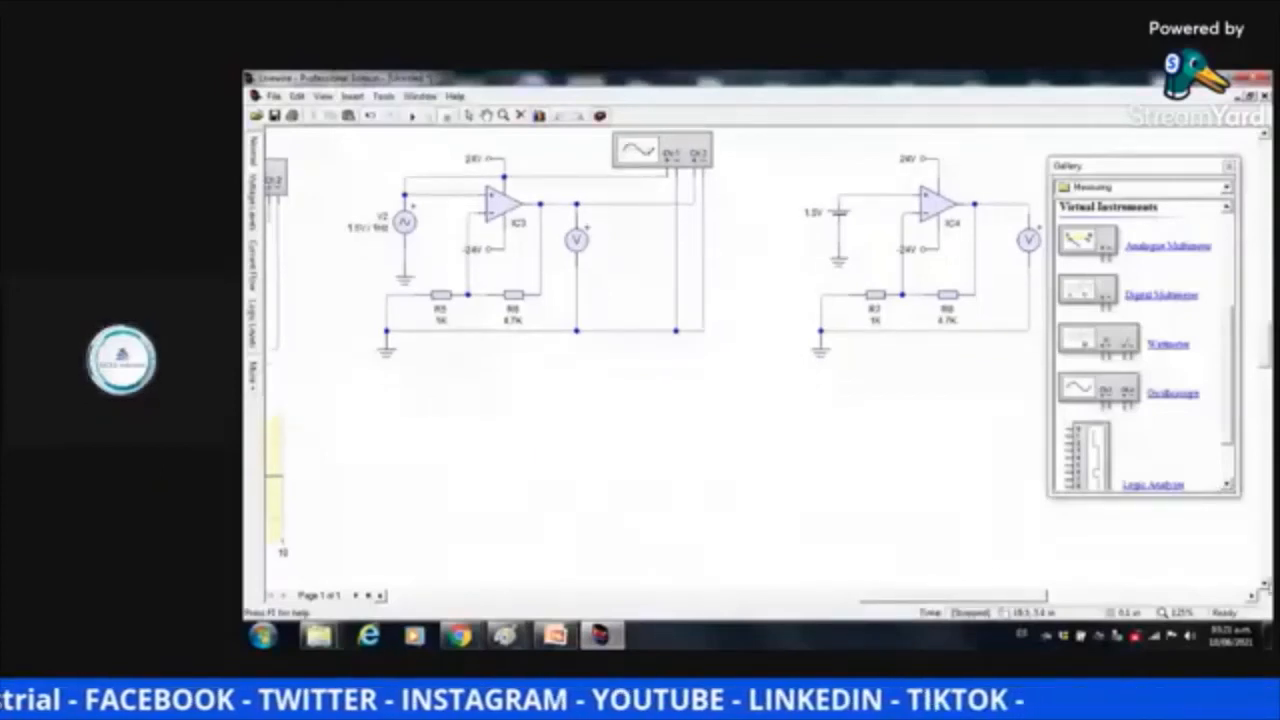
pyautogui.scroll(-3, 447, 531)
pyautogui.moveTo(362, 342); pyautogui.dragTo(1032, 536)
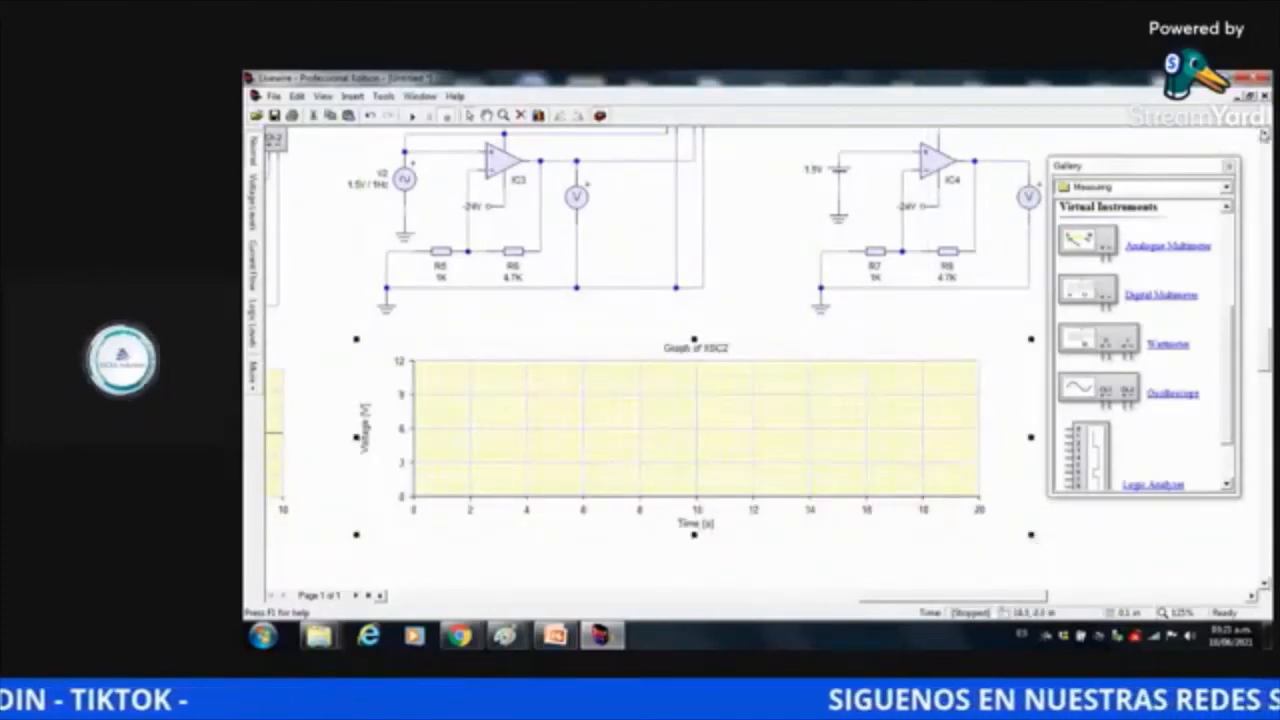
# Set the XSC2 graph's voltage range to -12 to 12 V and its time scale to 1 s per division
pyautogui.scroll(2, 727, 447)
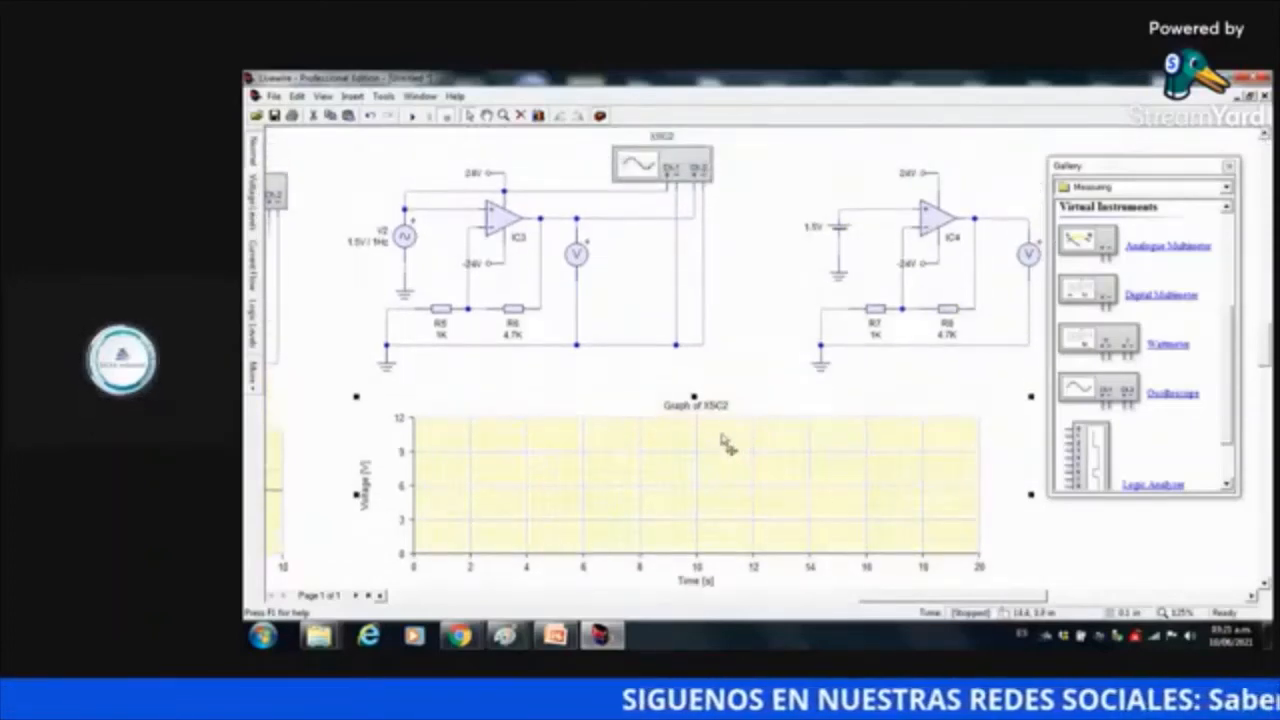
pyautogui.doubleClick(686, 457)
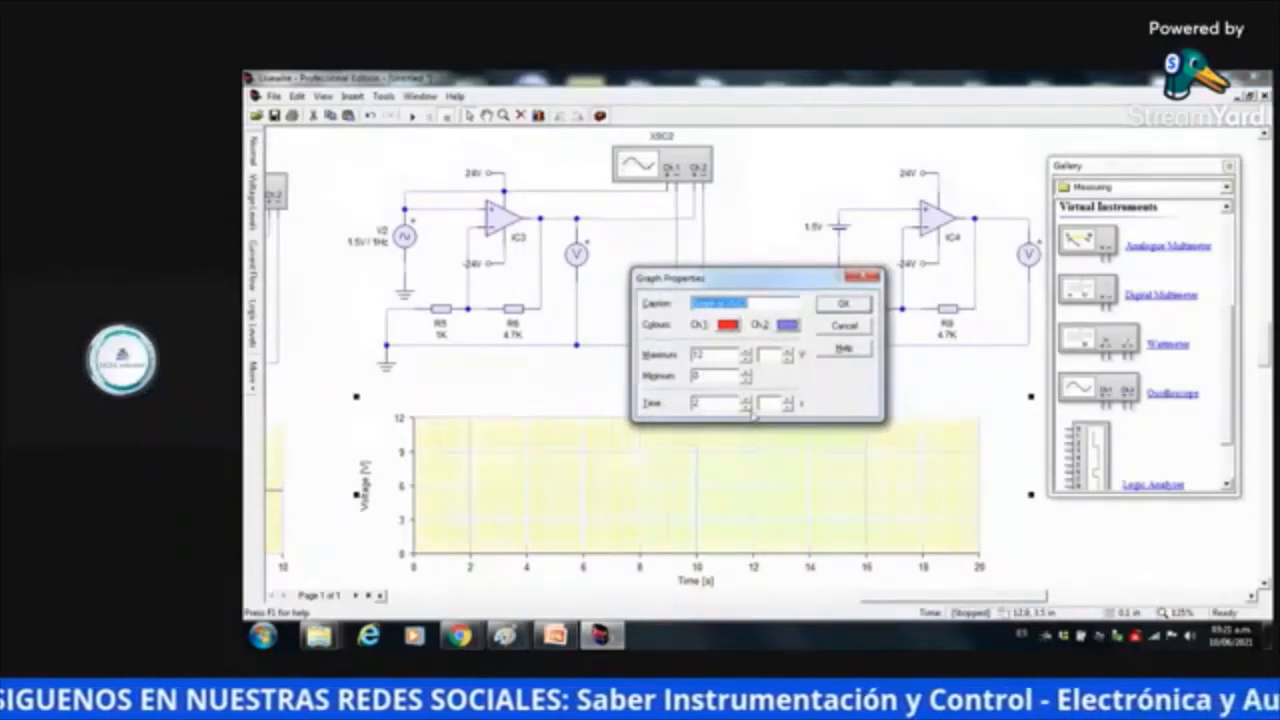
pyautogui.click(703, 376)
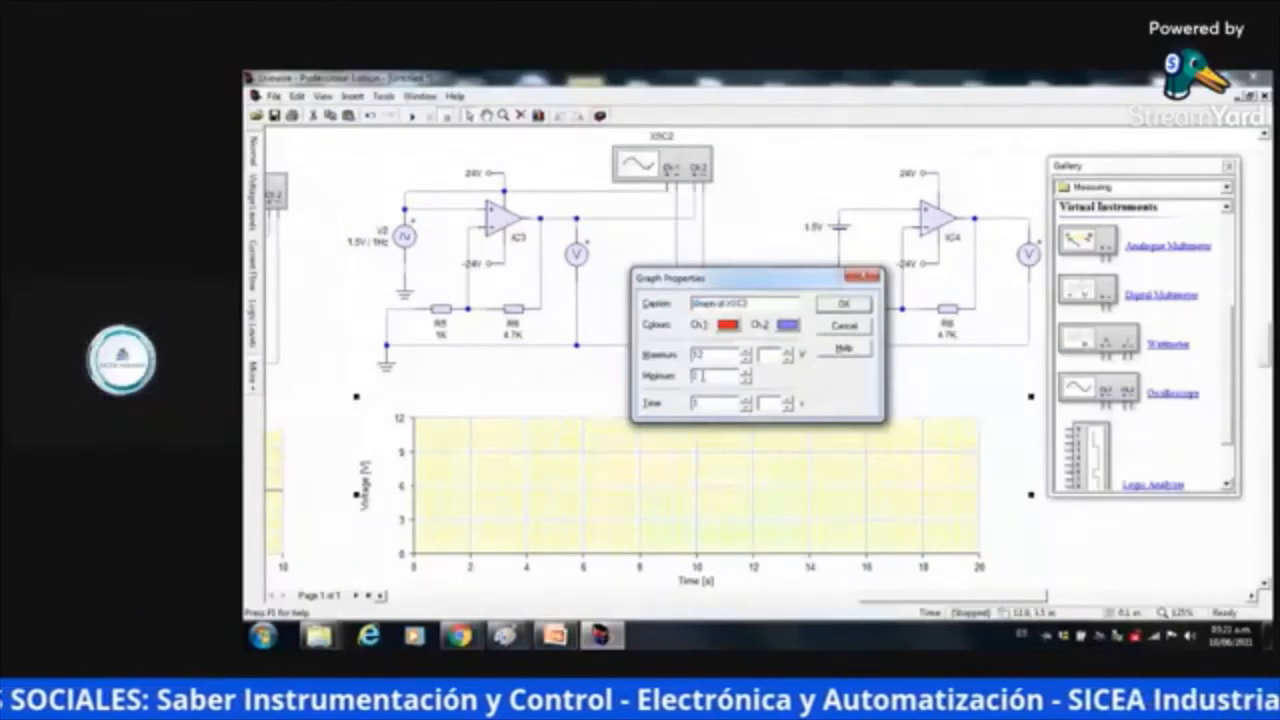
pyautogui.click(840, 308)
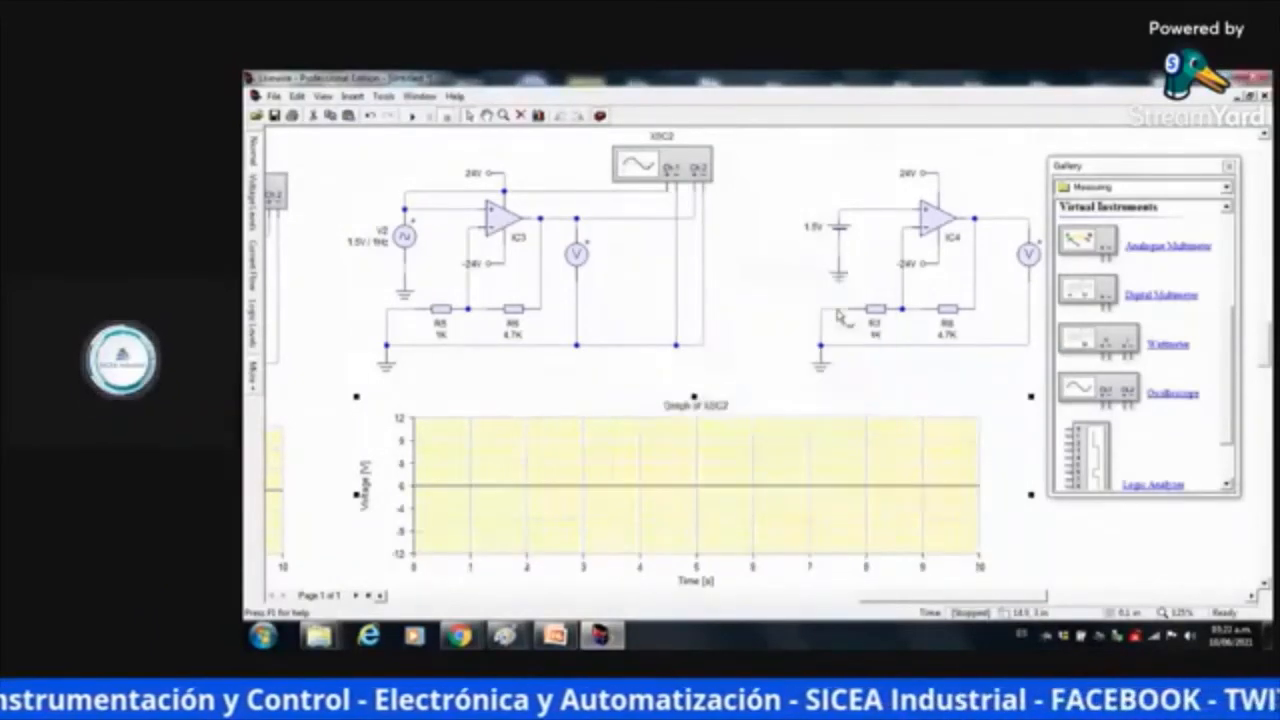
# Run the simulation to plot the IC3 circuit's input and output signals on the XSC2 graph, and stop it
pyautogui.click(1252, 597)
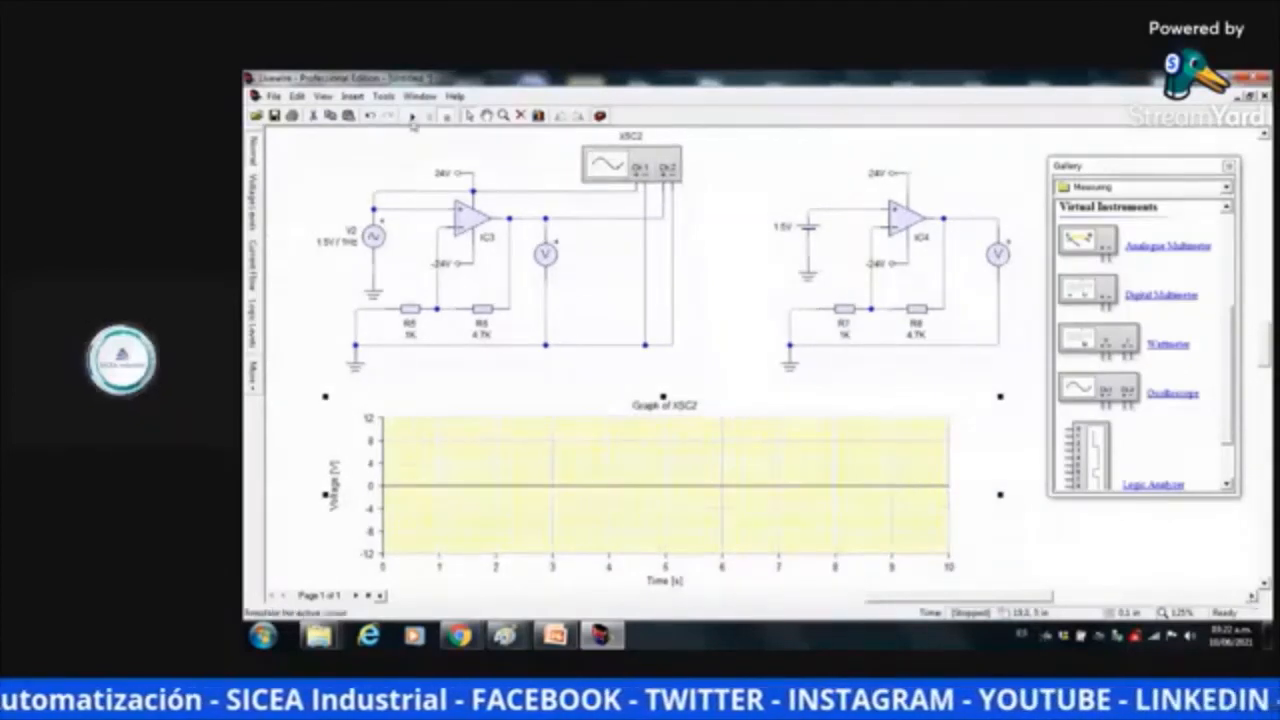
pyautogui.click(383, 96)
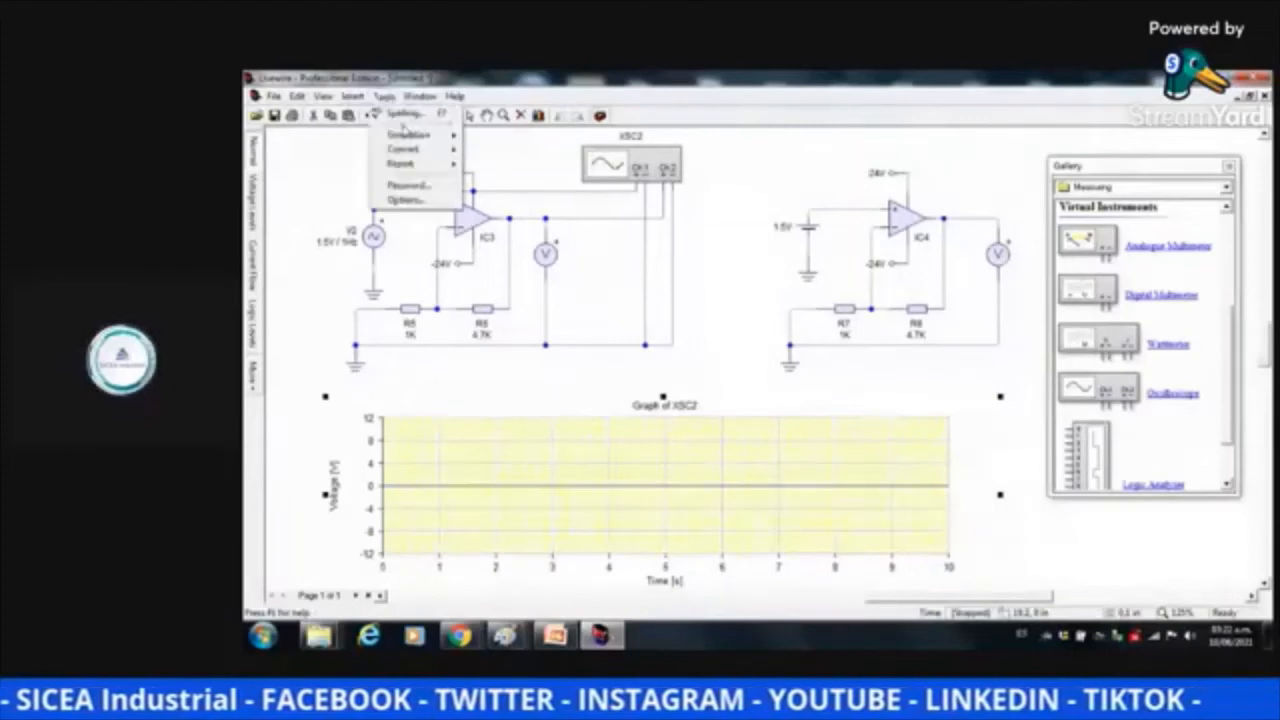
pyautogui.moveTo(437, 137)
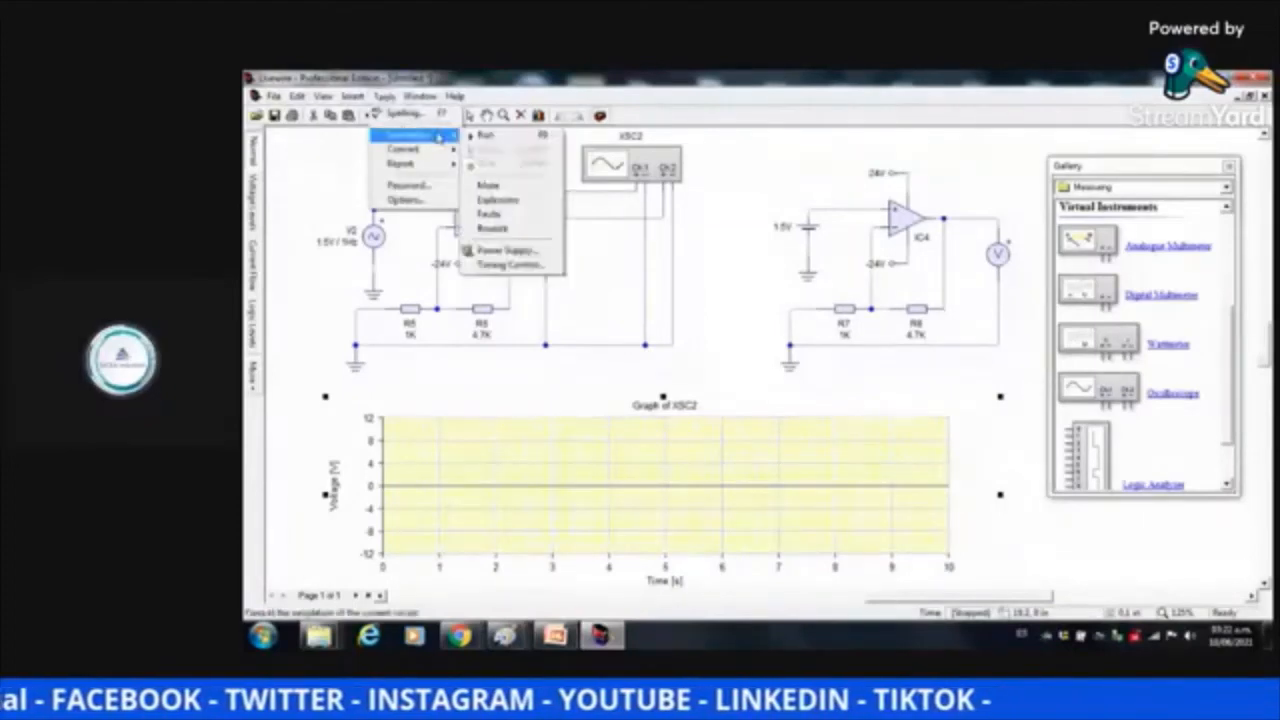
pyautogui.click(495, 140)
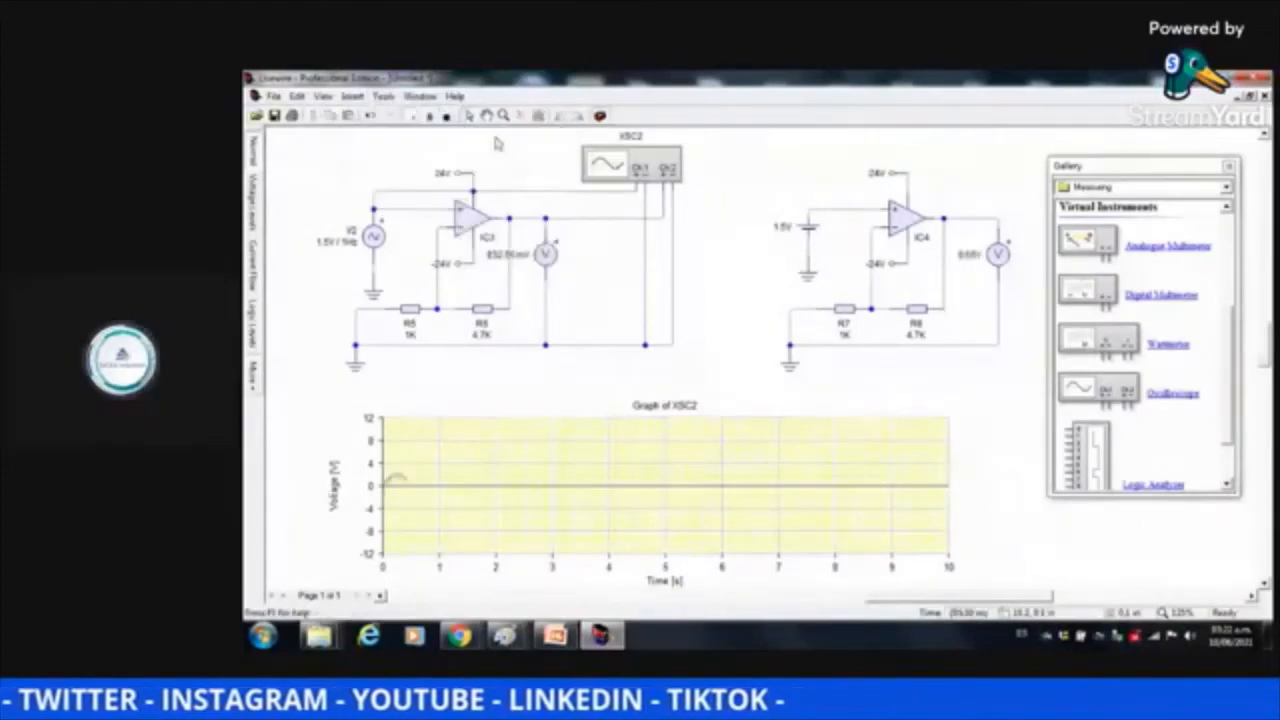
pyautogui.click(441, 117)
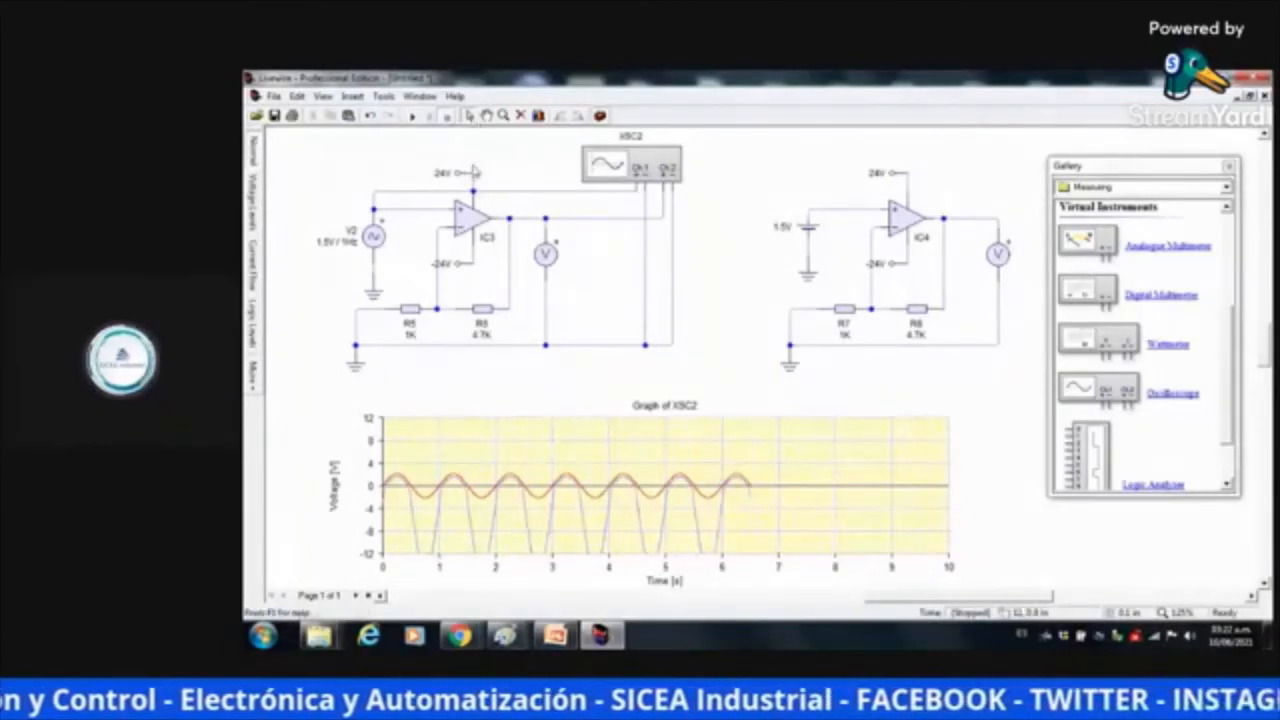
# Move IC3's 24 V terminal up and delete the Ch 1 wiring that joins the AC source to the supply line
pyautogui.moveTo(462, 175); pyautogui.dragTo(459, 158)
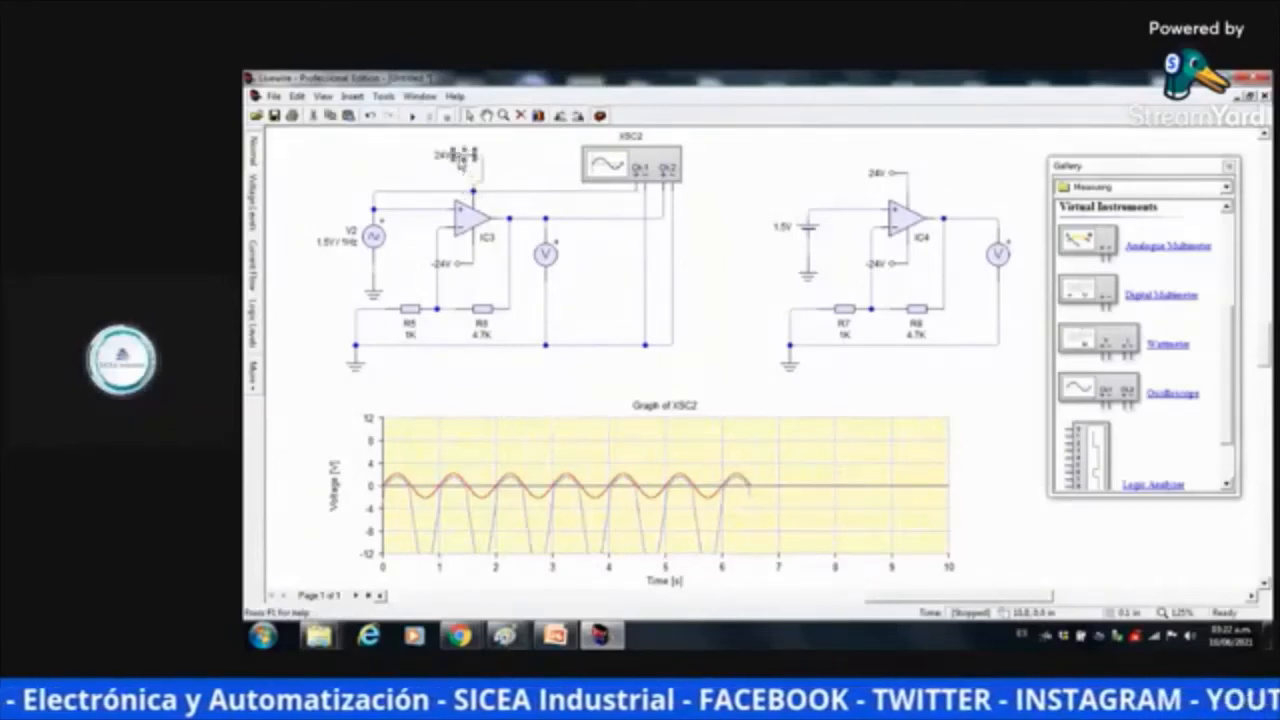
pyautogui.click(482, 195)
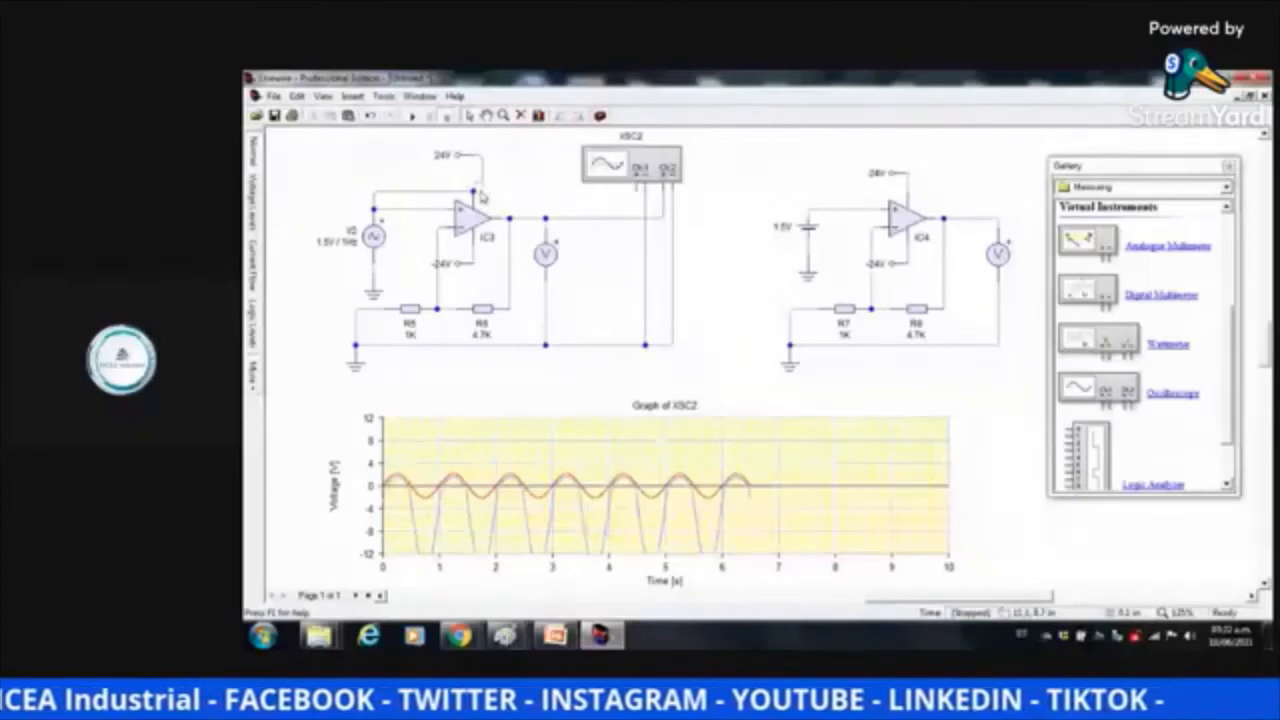
pyautogui.click(462, 192)
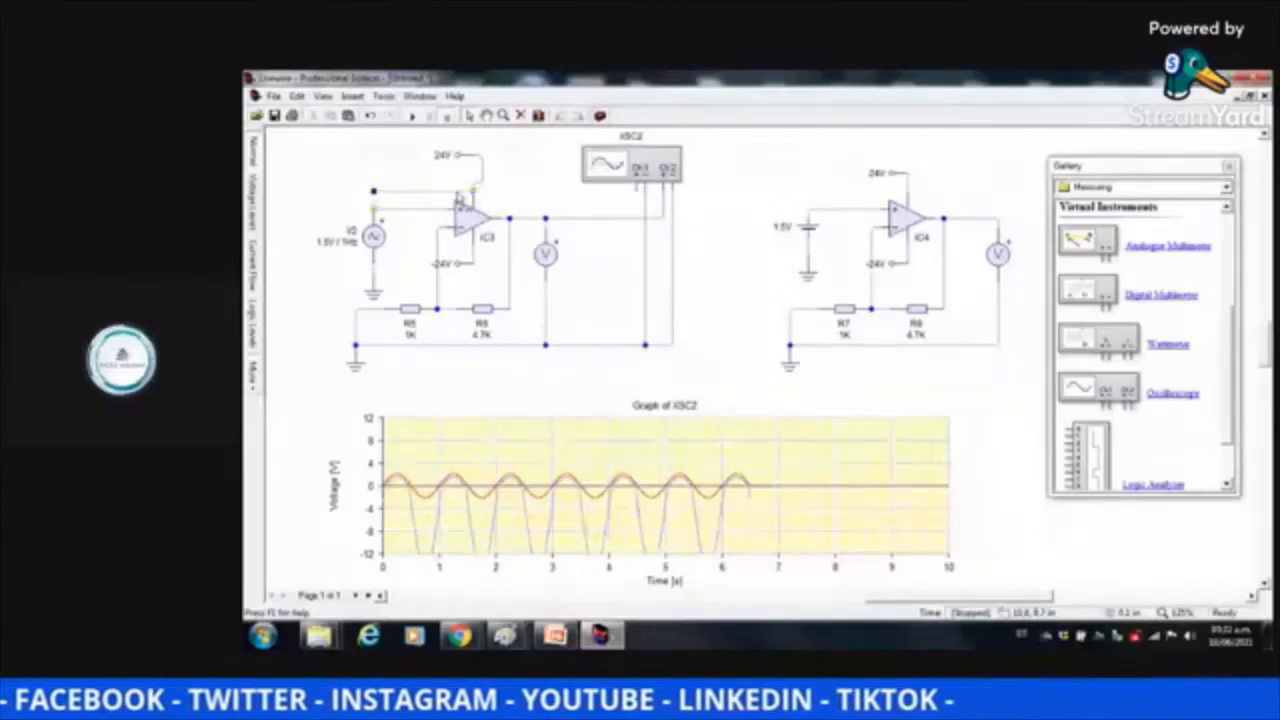
pyautogui.press('Delete')
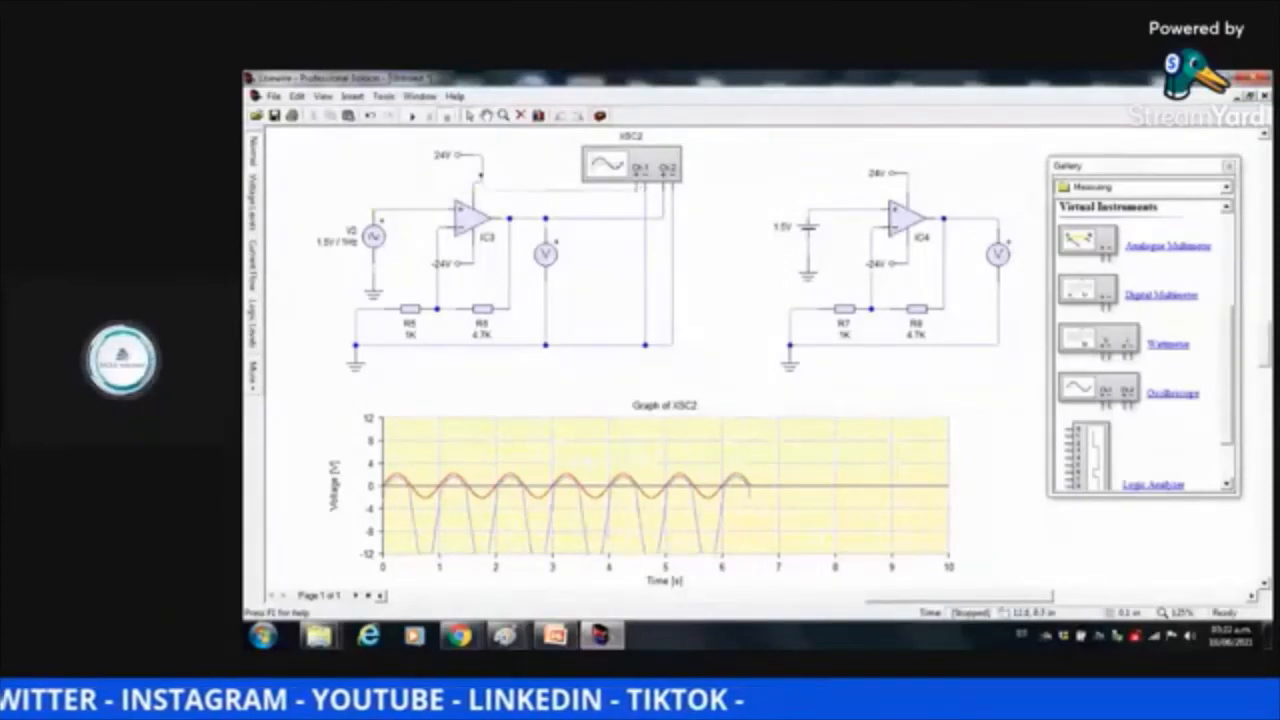
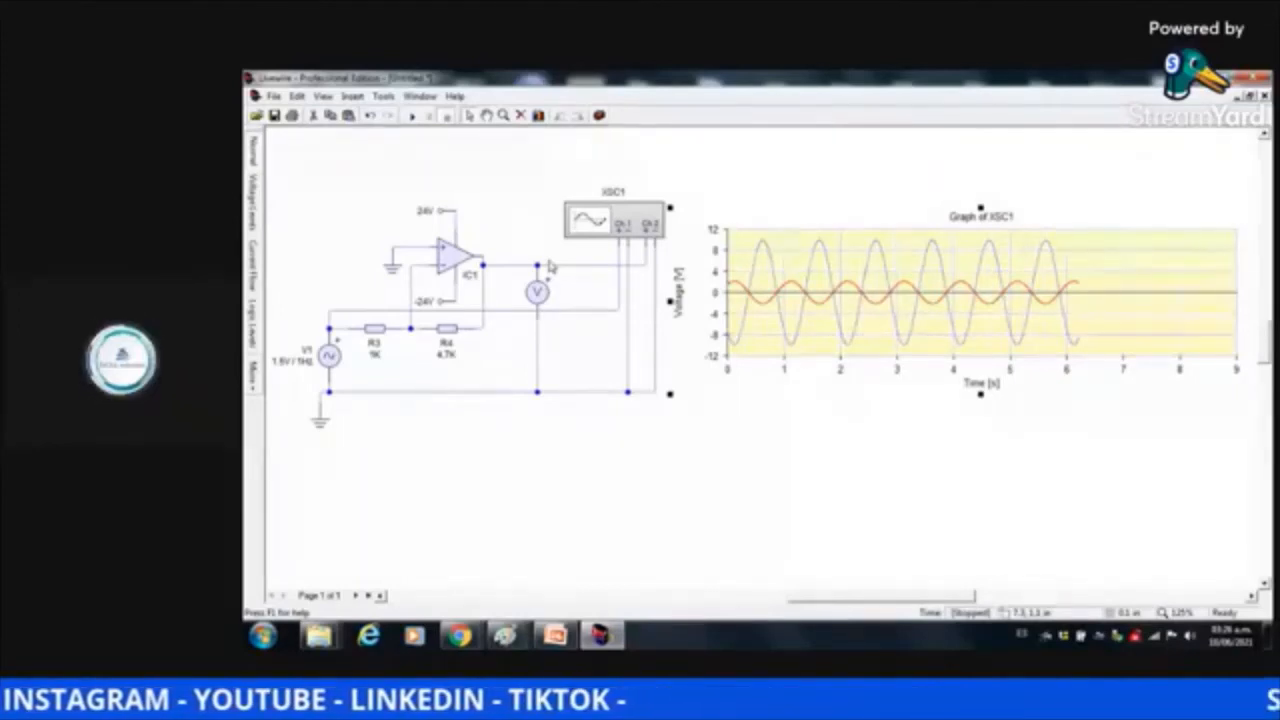
# Open PCB Wizard with a new blank circuit, maximize its window and move the component gallery clear of the work area
pyautogui.press('super+d')
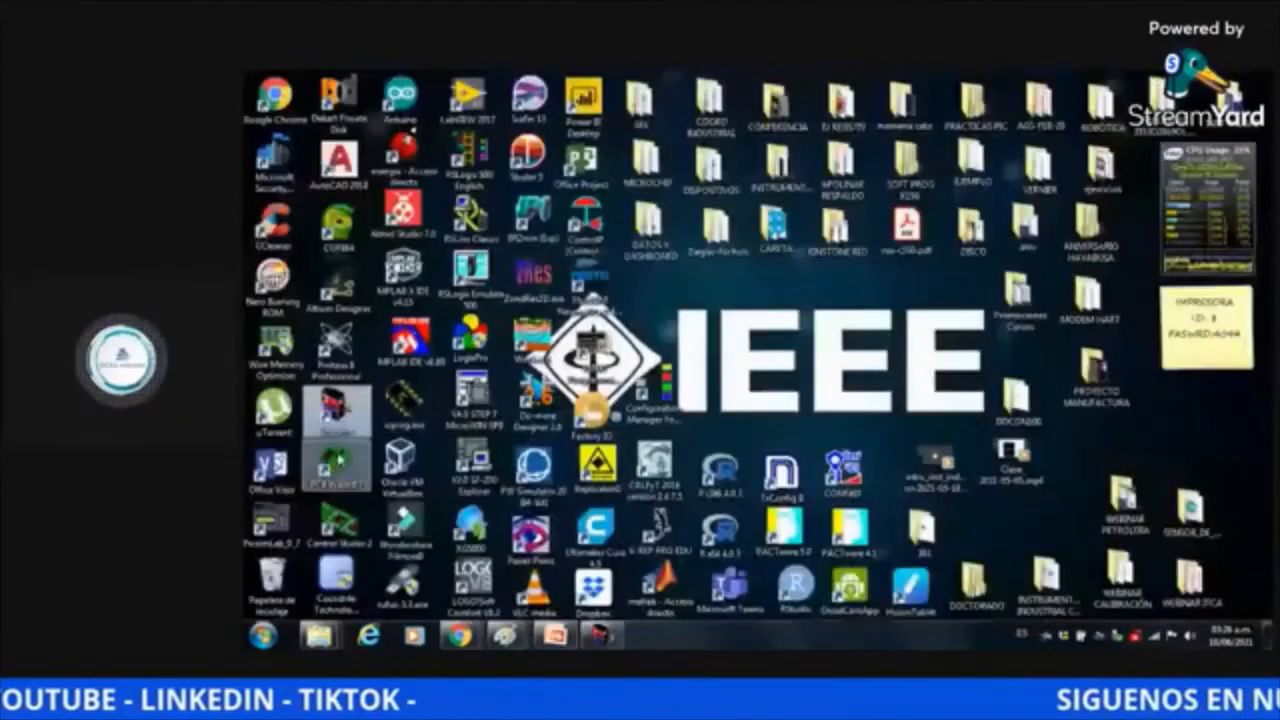
pyautogui.doubleClick(336, 460)
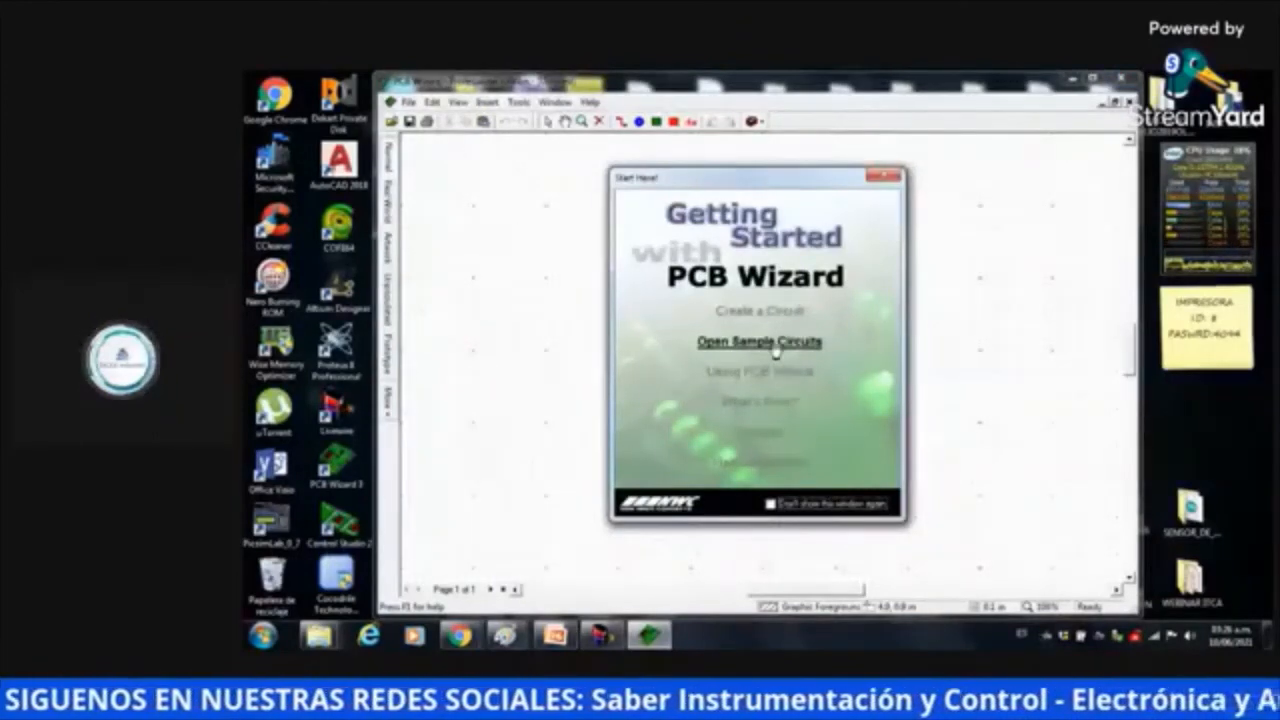
pyautogui.click(763, 313)
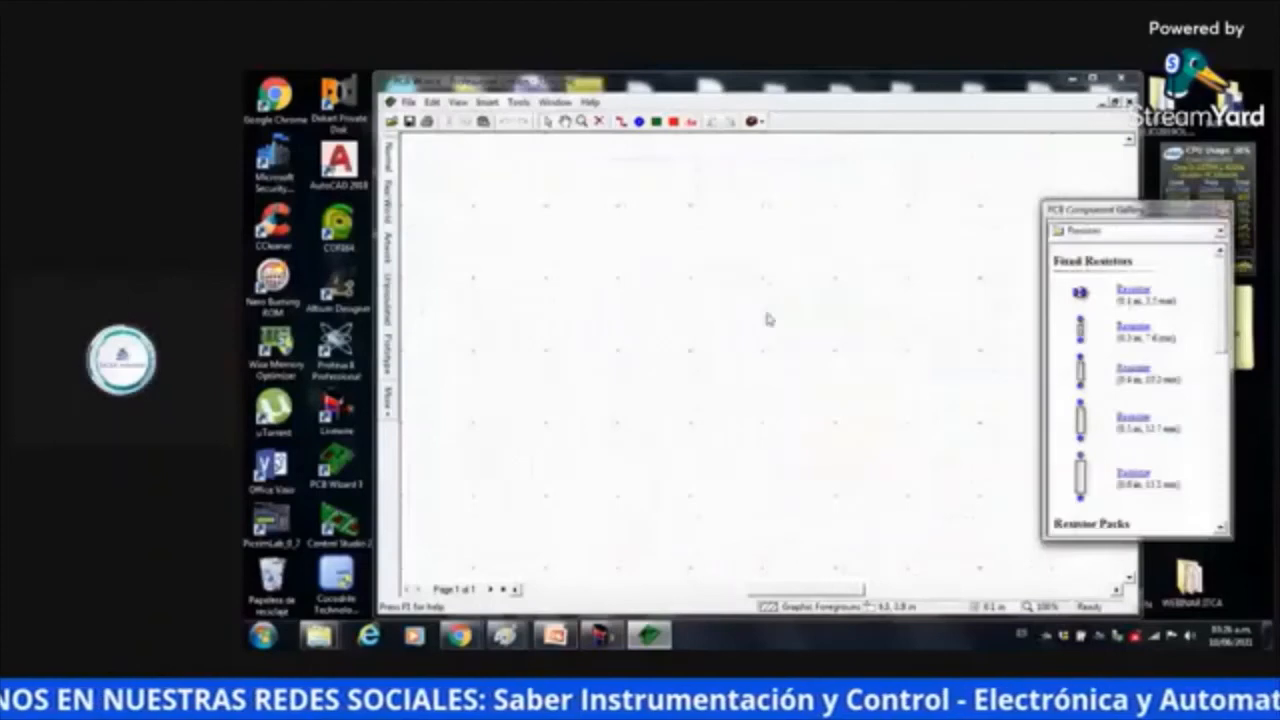
pyautogui.doubleClick(862, 86)
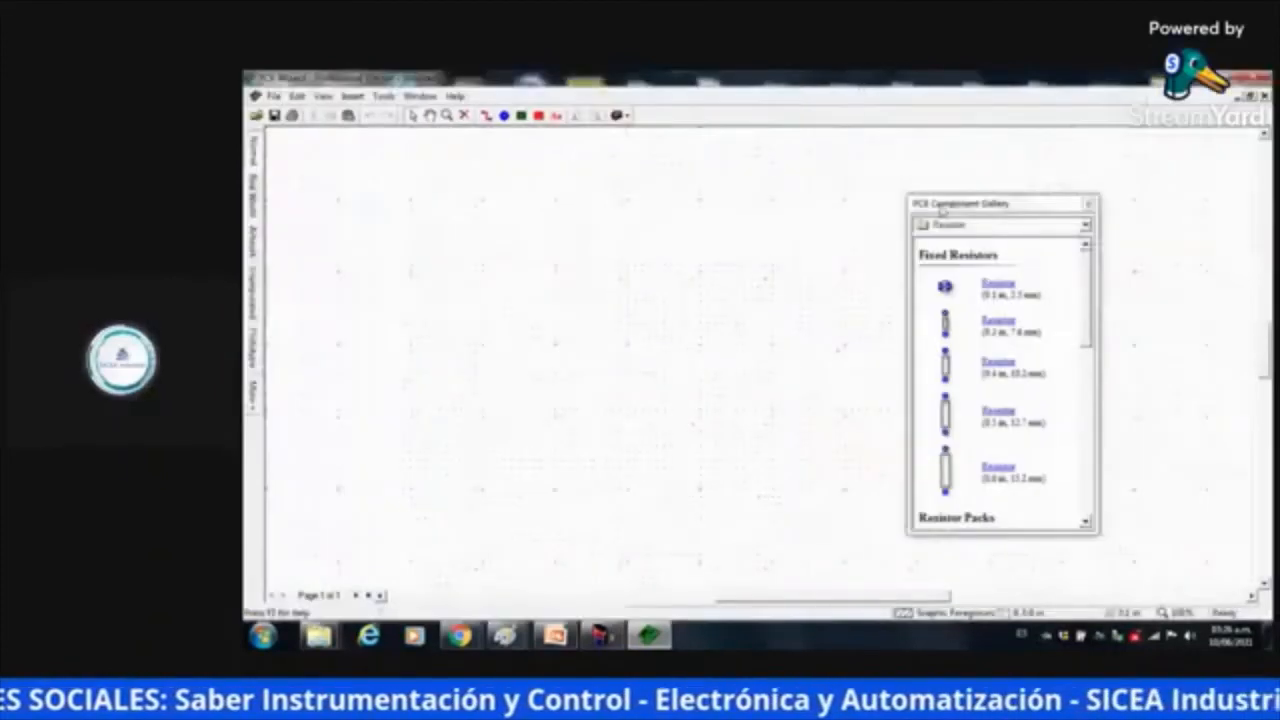
pyautogui.moveTo(940, 207); pyautogui.dragTo(1081, 167)
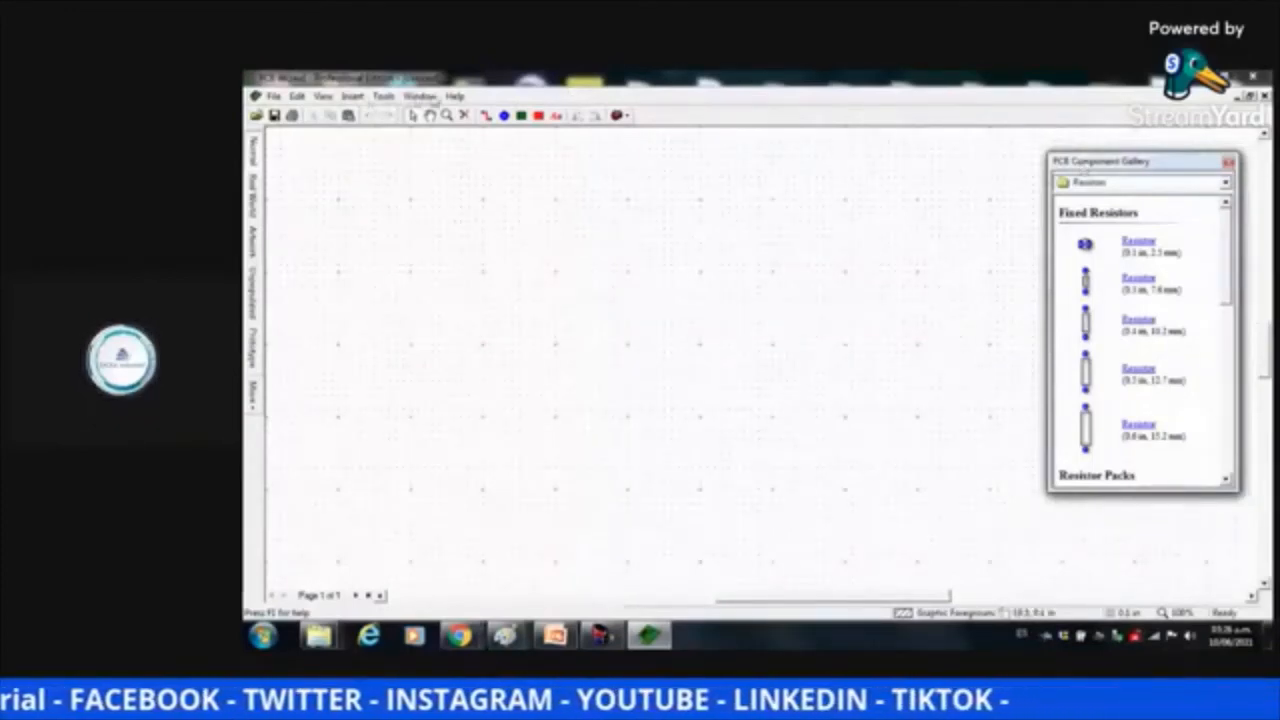
# Show the Integrated Circuits category in the PCB component gallery and browse its DIL packages
pyautogui.click(1224, 182)
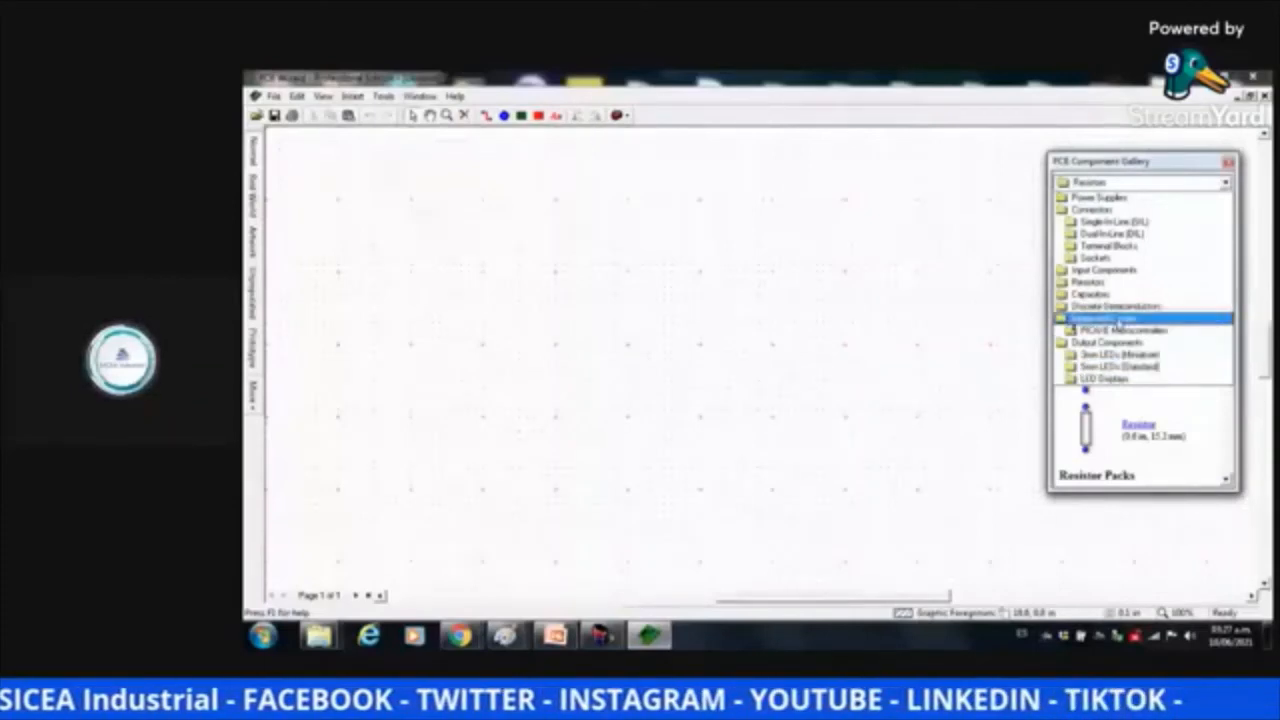
pyautogui.click(1118, 319)
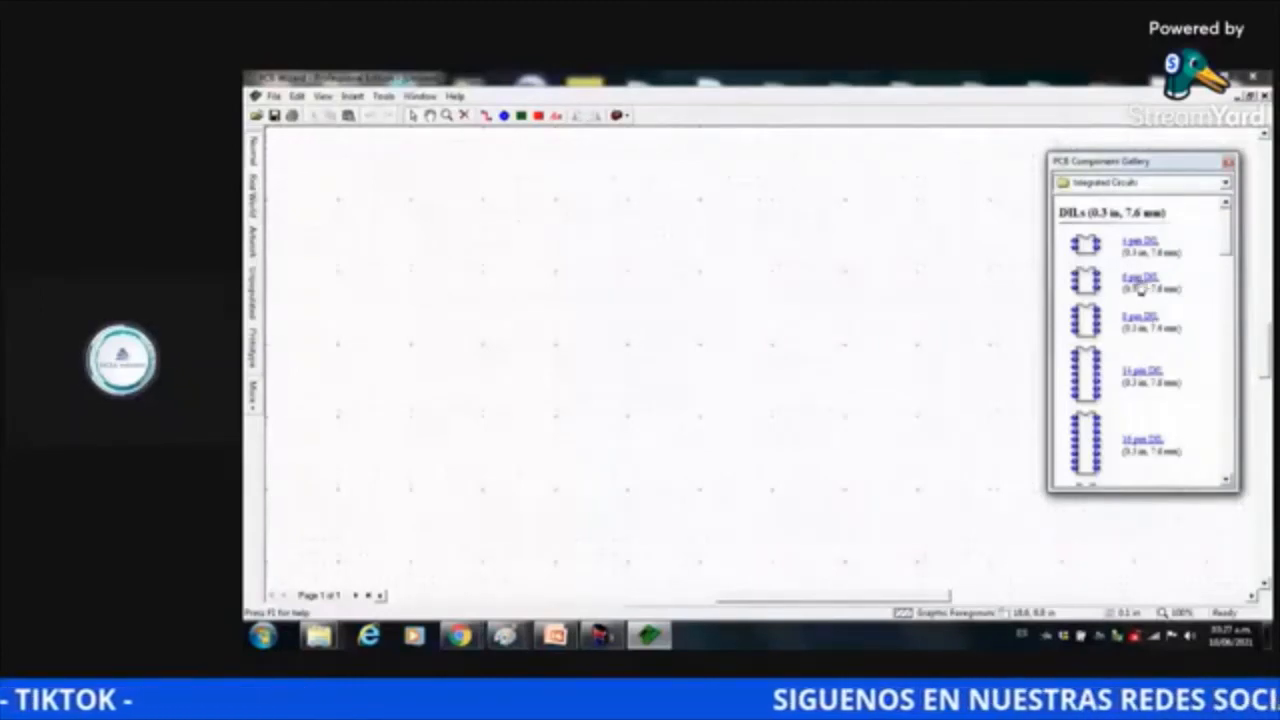
pyautogui.moveTo(1226, 233)
pyautogui.mouseDown()
pyautogui.moveTo(1220, 440)
pyautogui.moveTo(1233, 248)
pyautogui.mouseUp()
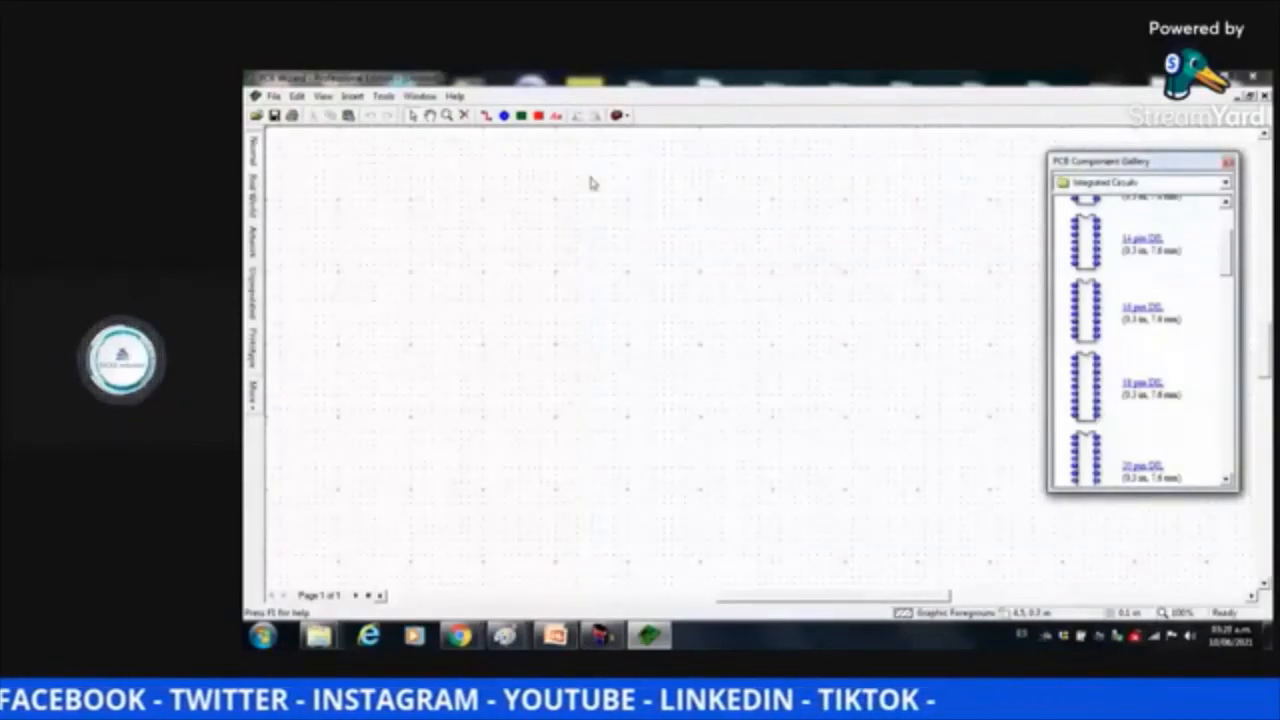
# Switch to Livewire and start converting the IC1 design to a printed circuit board, choosing to decide how the design is converted
pyautogui.click(604, 636)
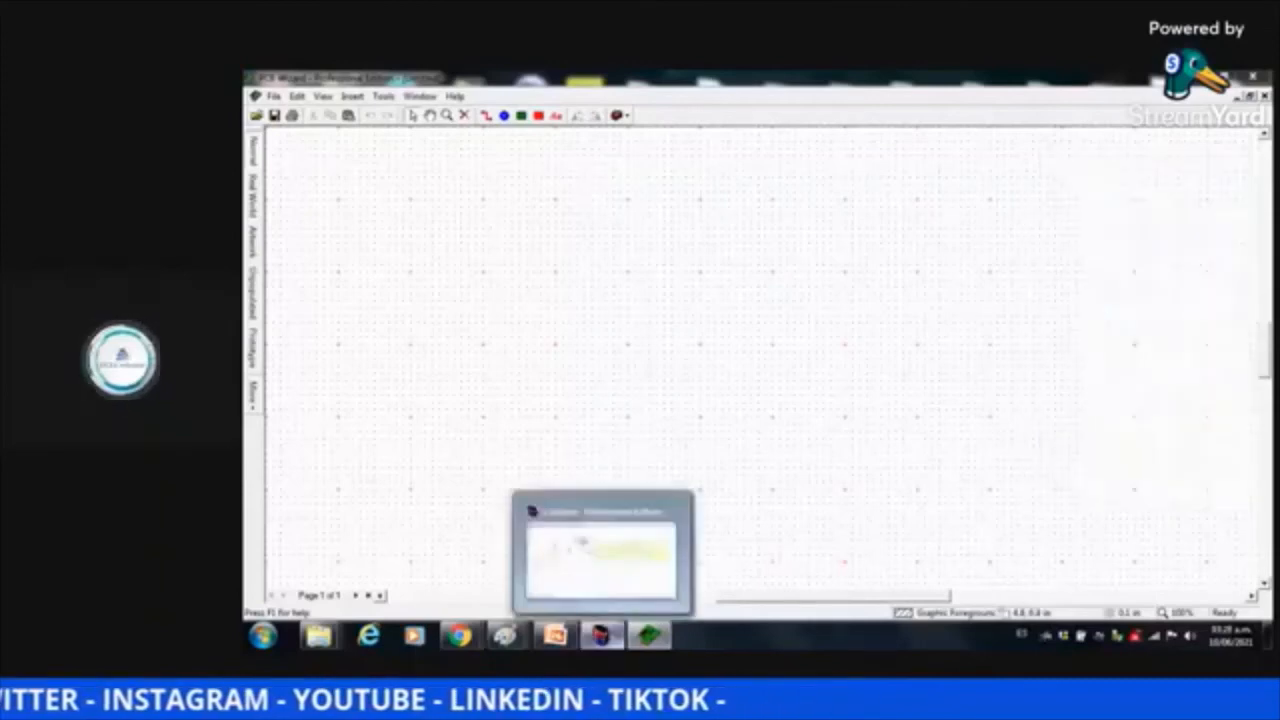
pyautogui.click(590, 550)
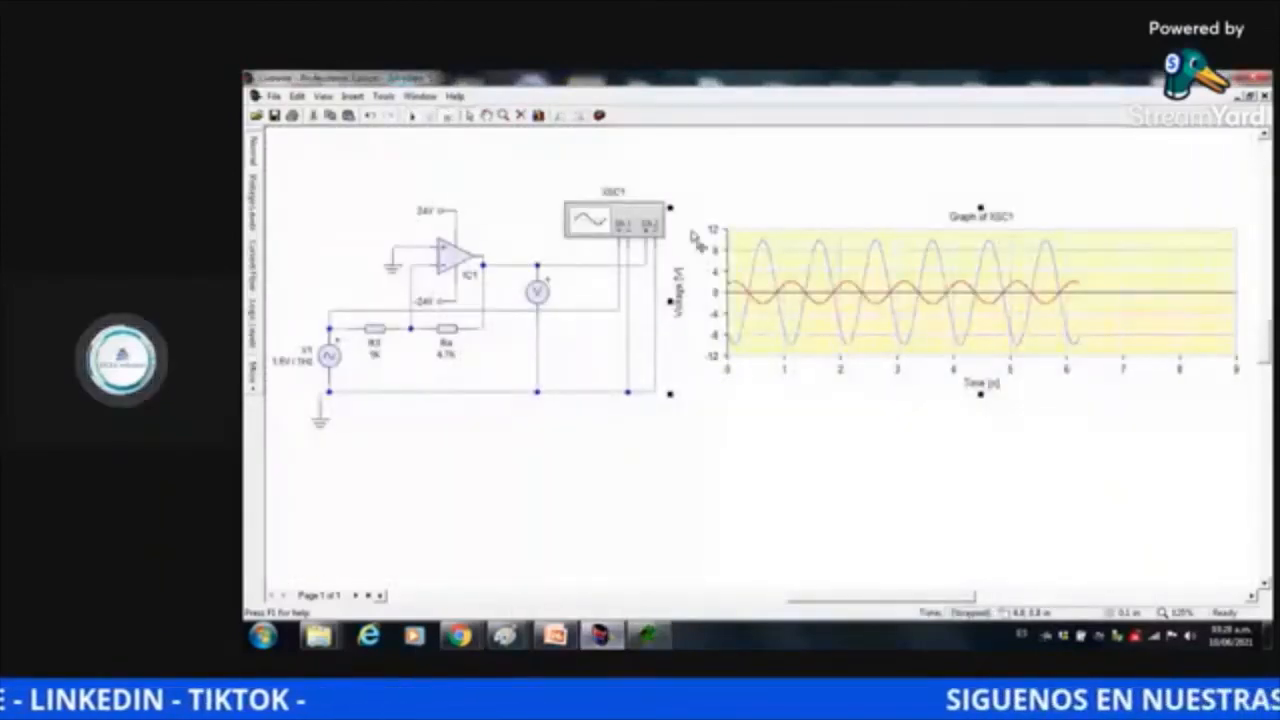
pyautogui.click(383, 97)
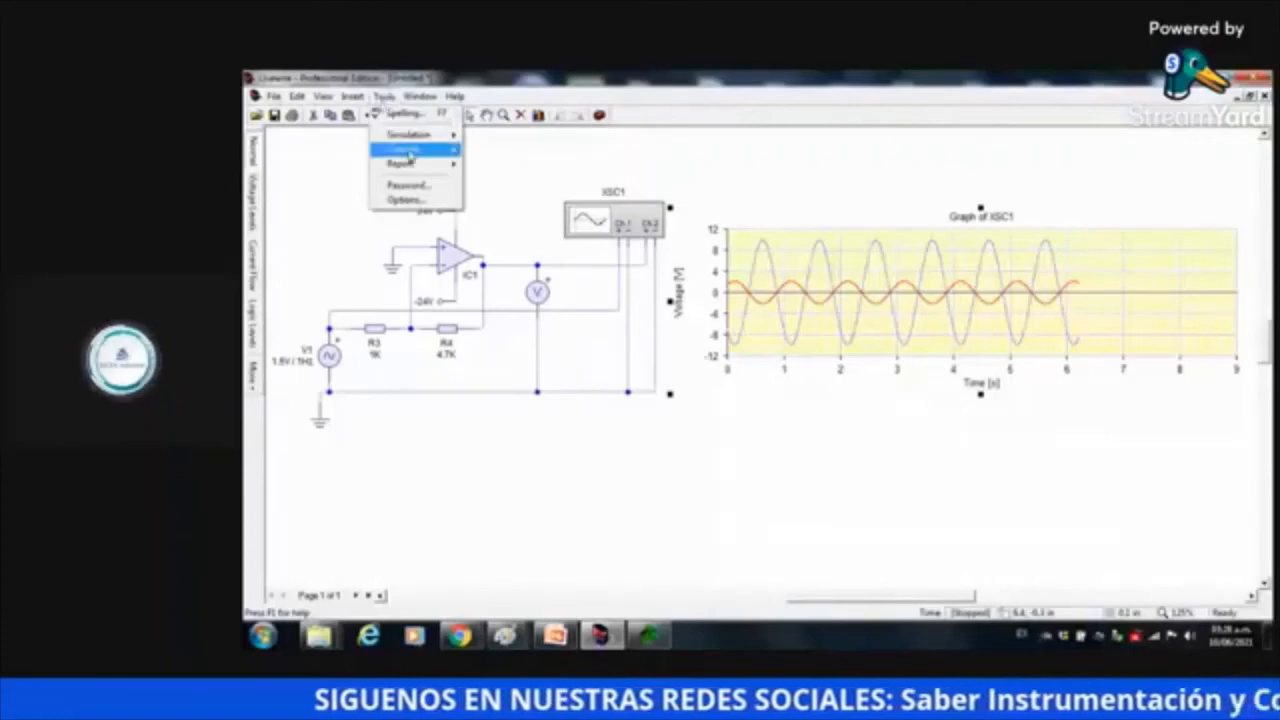
pyautogui.moveTo(410, 156)
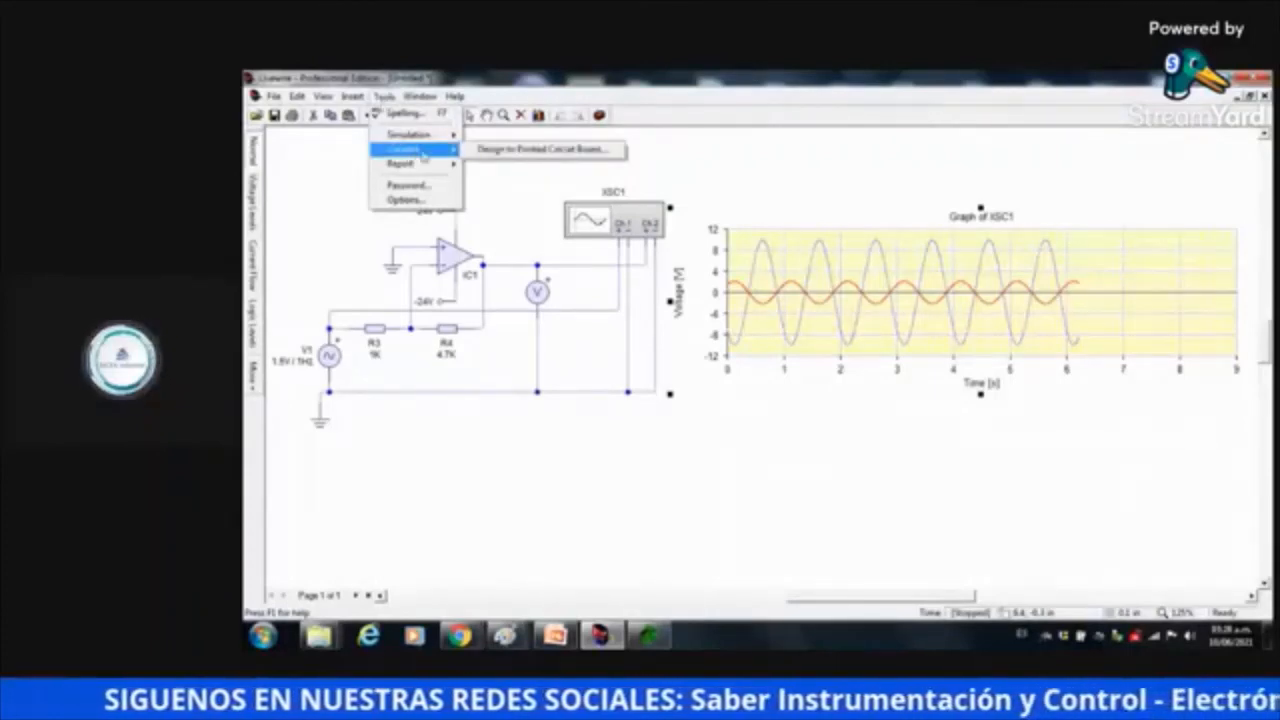
pyautogui.click(535, 154)
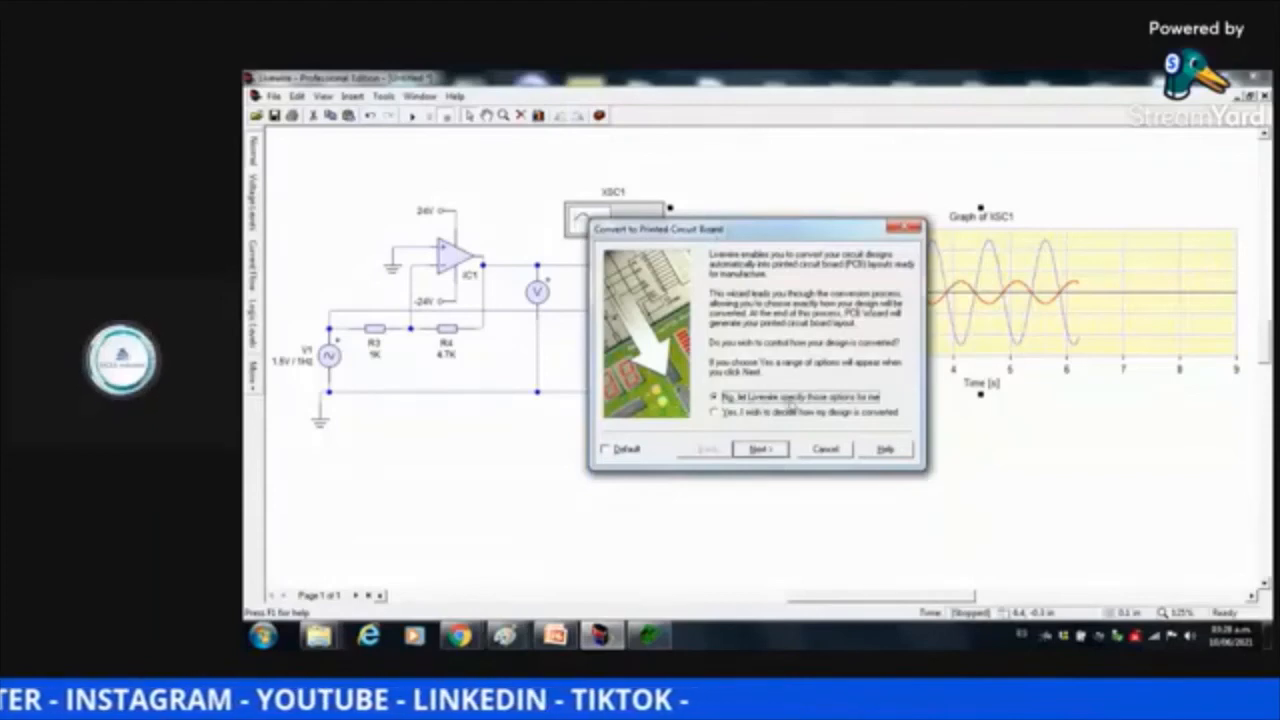
pyautogui.click(720, 413)
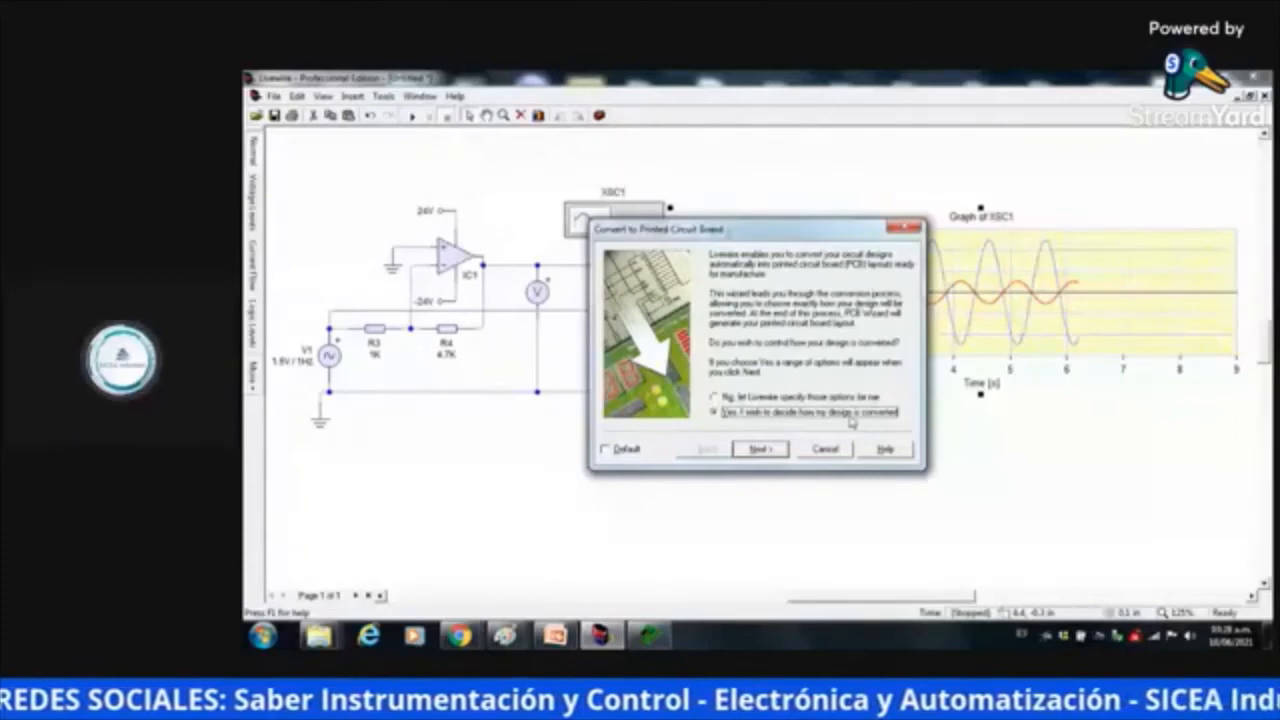
pyautogui.click(762, 450)
# Try the circular shape and a user-specified board size, and return to the rectangular shape without a specified size
pyautogui.click(815, 288)
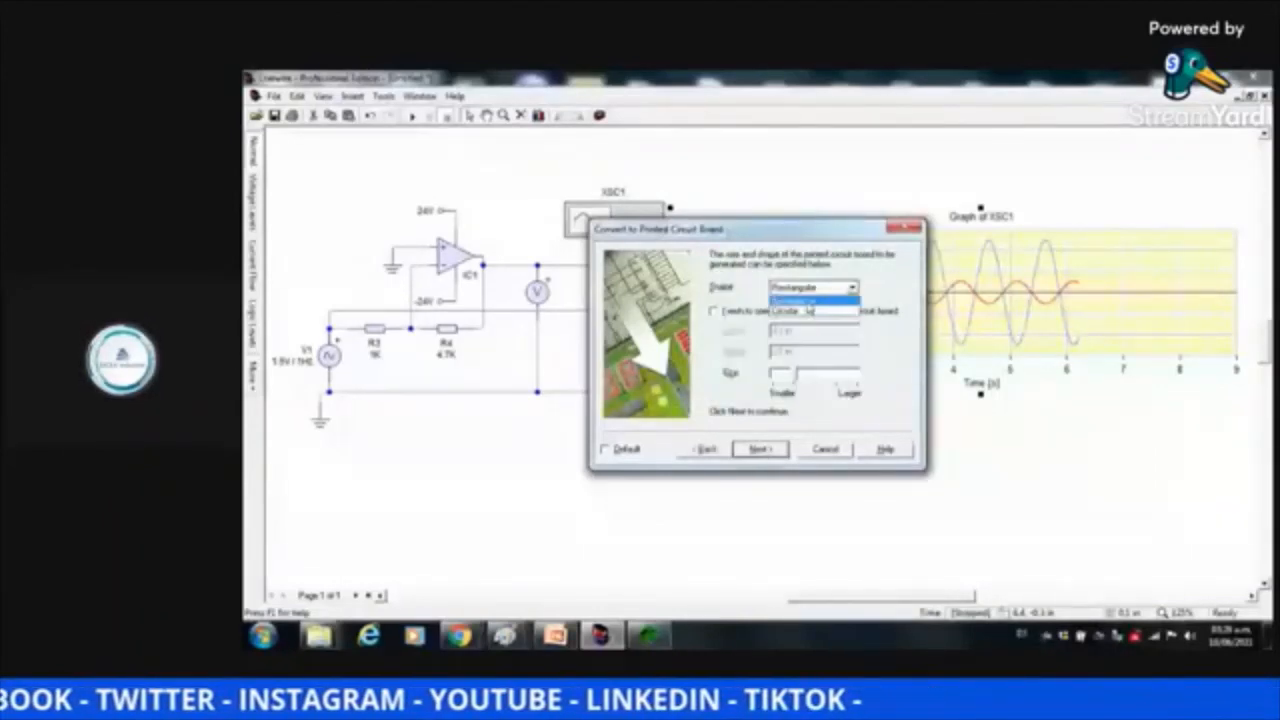
pyautogui.click(800, 300)
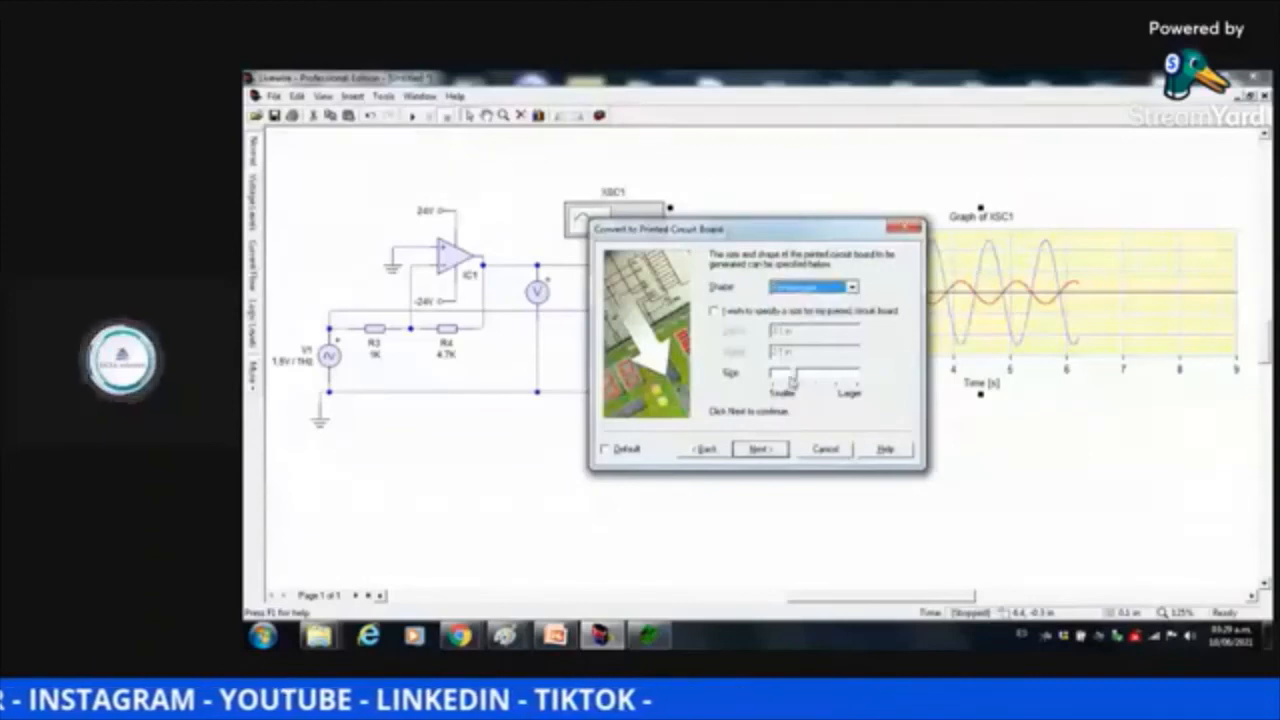
pyautogui.click(714, 312)
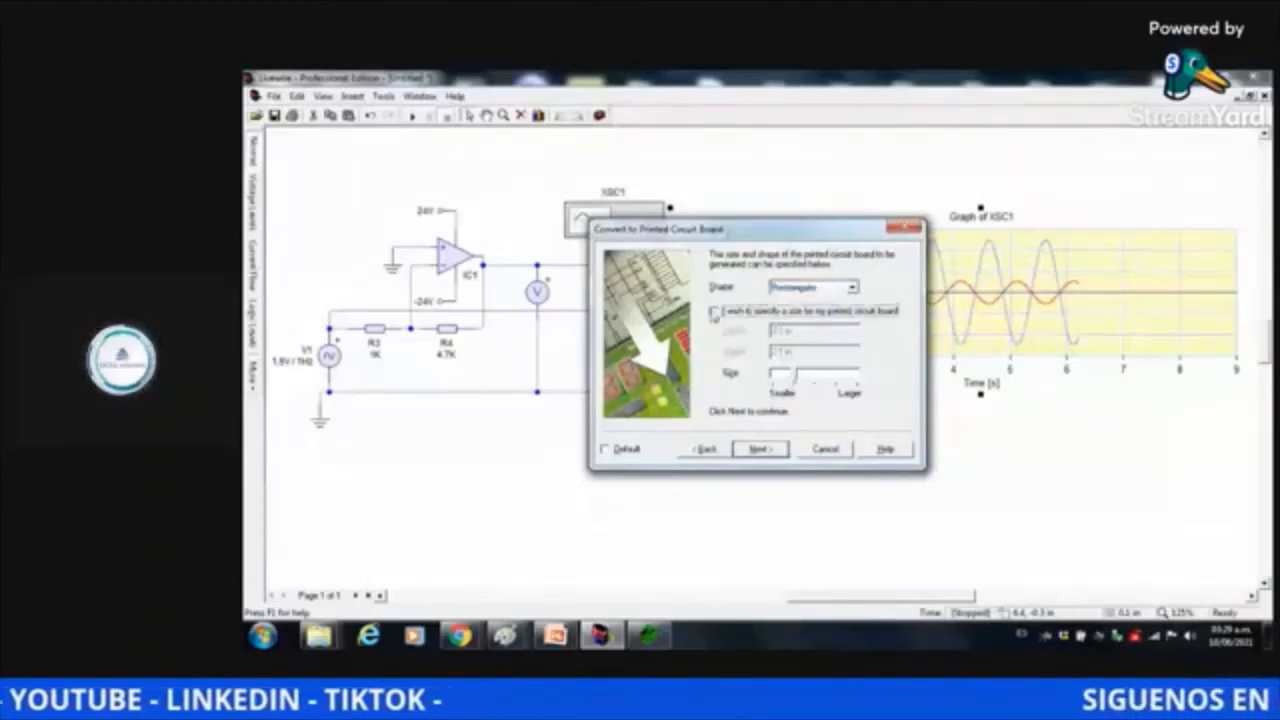
pyautogui.click(714, 312)
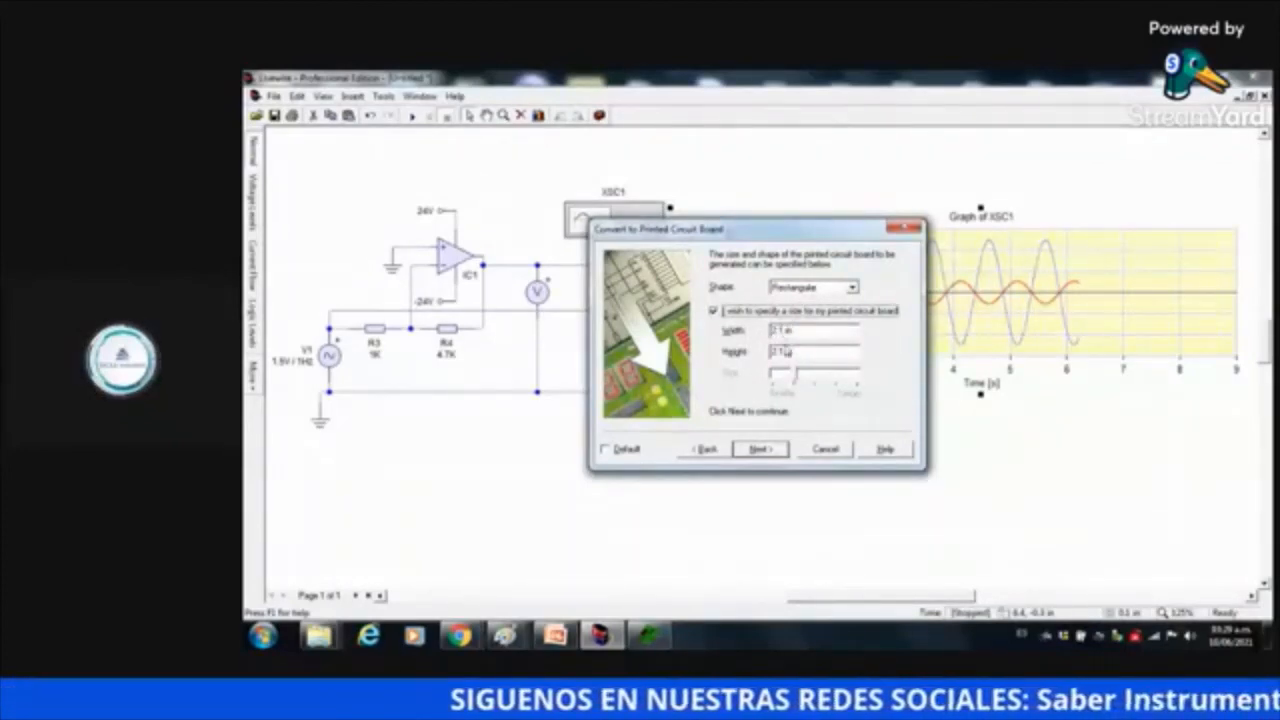
pyautogui.click(850, 288)
pyautogui.click(828, 312)
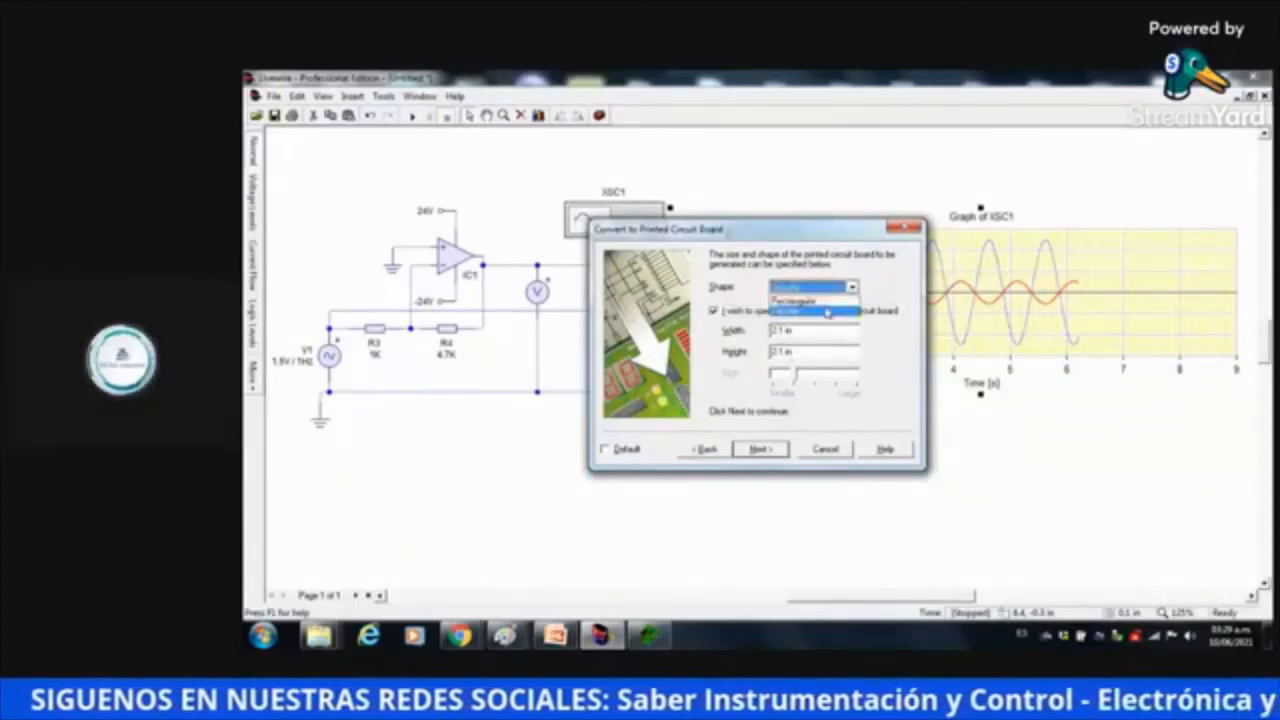
pyautogui.click(852, 288)
pyautogui.click(833, 302)
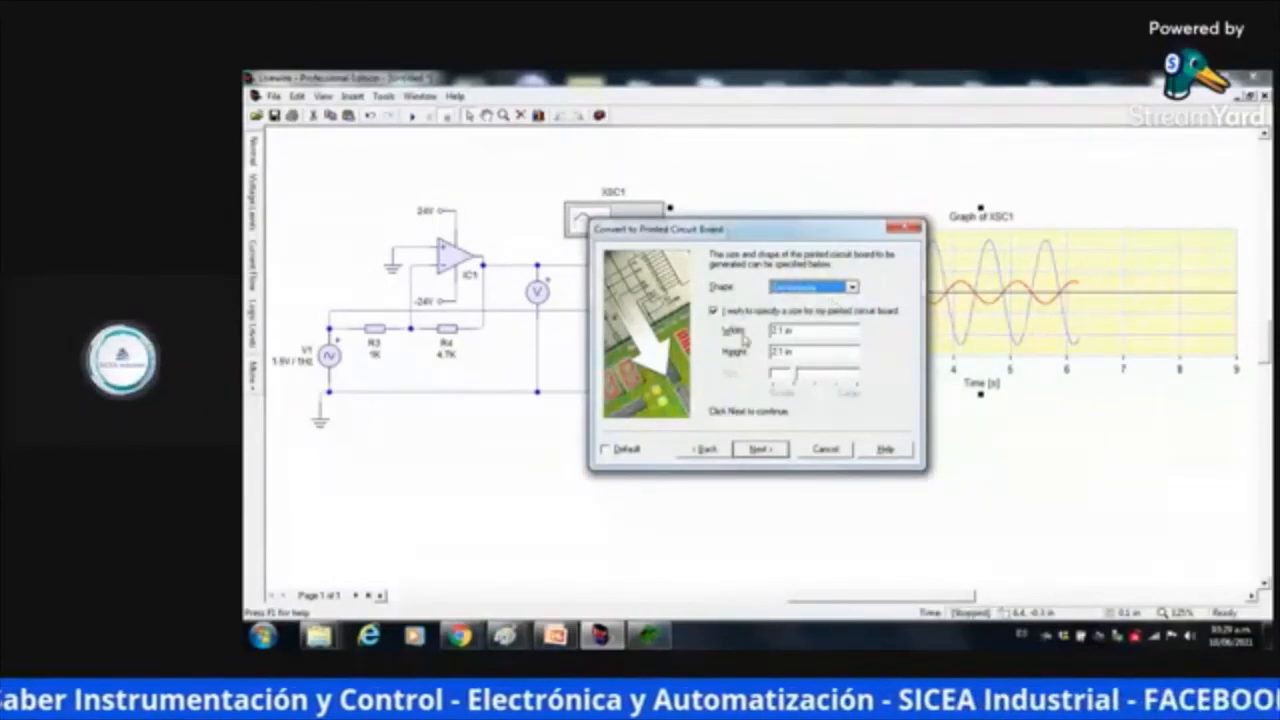
pyautogui.click(714, 312)
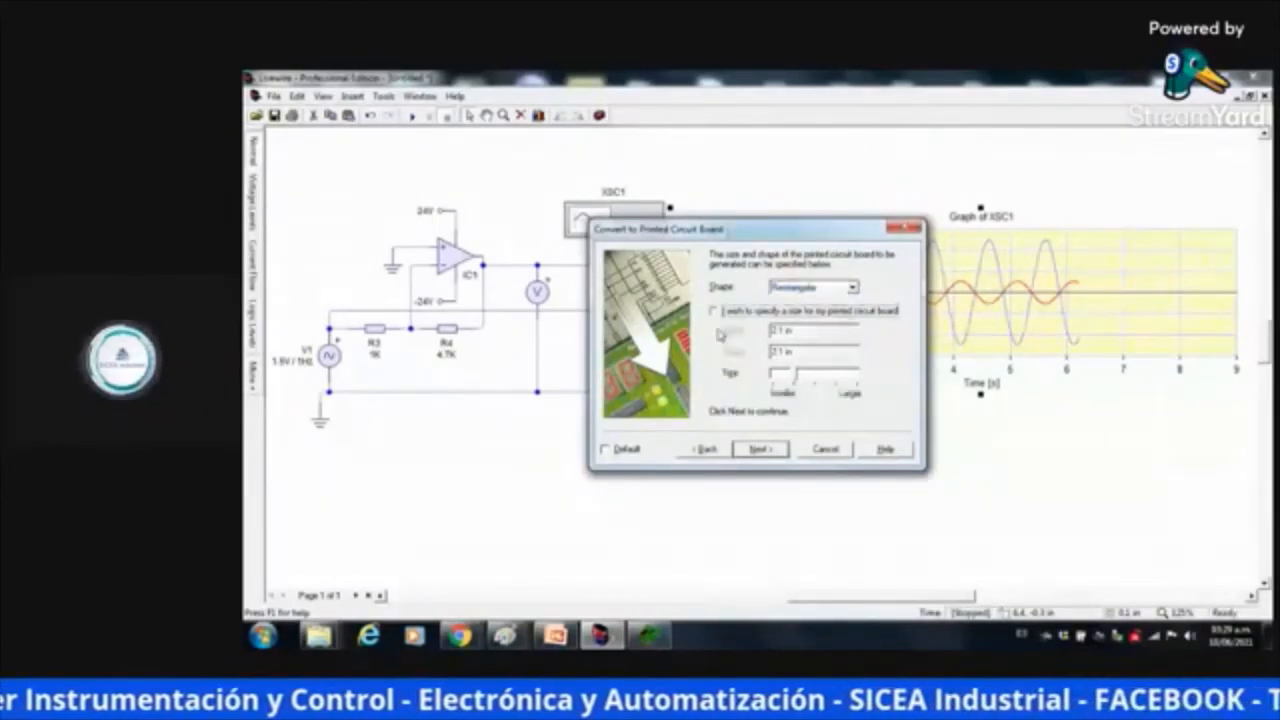
# Try a smaller automatic size for the rectangular board and continue to the list of components found in the circuit
pyautogui.click(794, 377)
pyautogui.moveTo(794, 377)
pyautogui.mouseDown()
pyautogui.moveTo(846, 382)
pyautogui.moveTo(782, 386)
pyautogui.mouseUp()
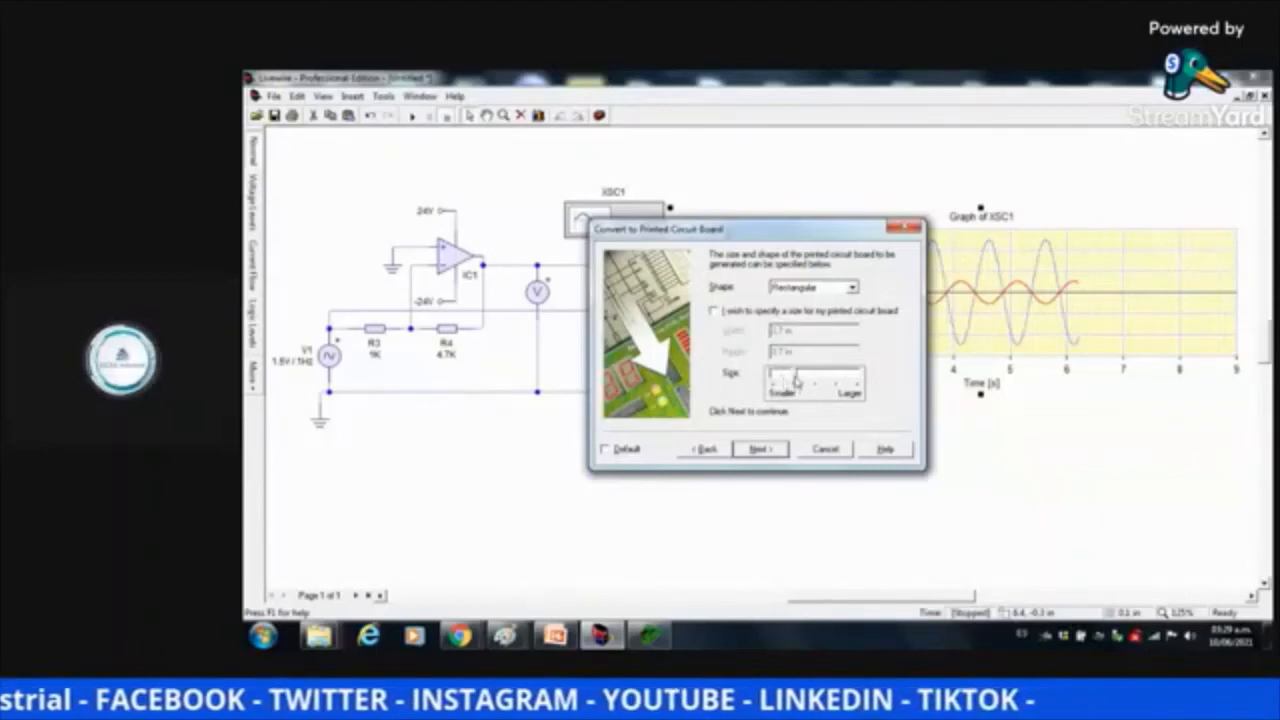
pyautogui.click(766, 450)
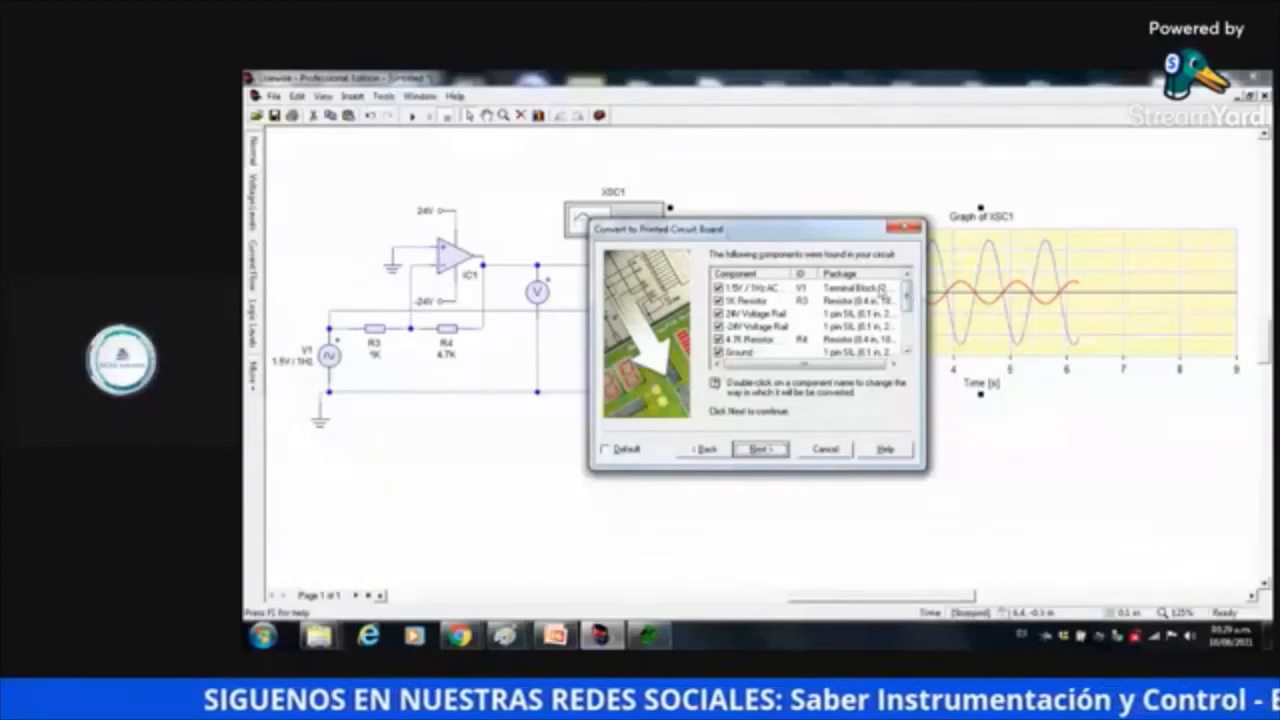
# Review the packages assigned to the circuit's components, keep all of them included in the conversion, and accept the list
pyautogui.moveTo(906, 296); pyautogui.dragTo(907, 324)
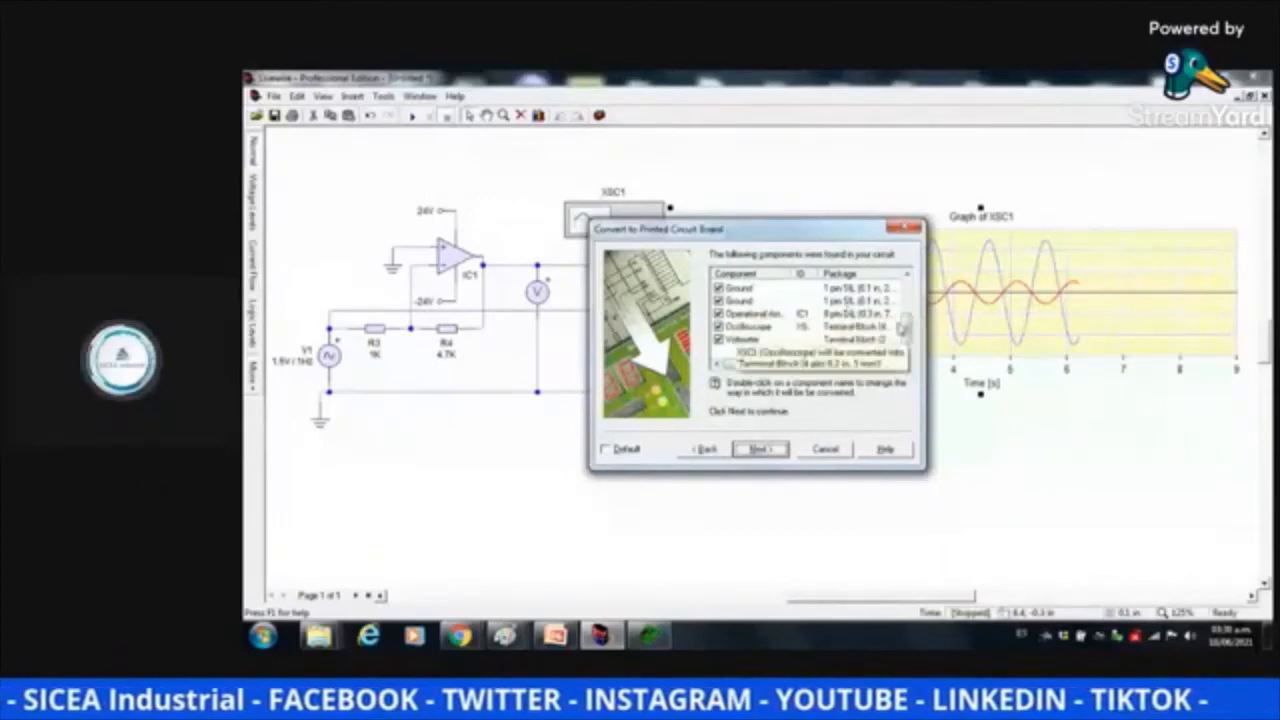
pyautogui.moveTo(903, 327); pyautogui.dragTo(909, 291)
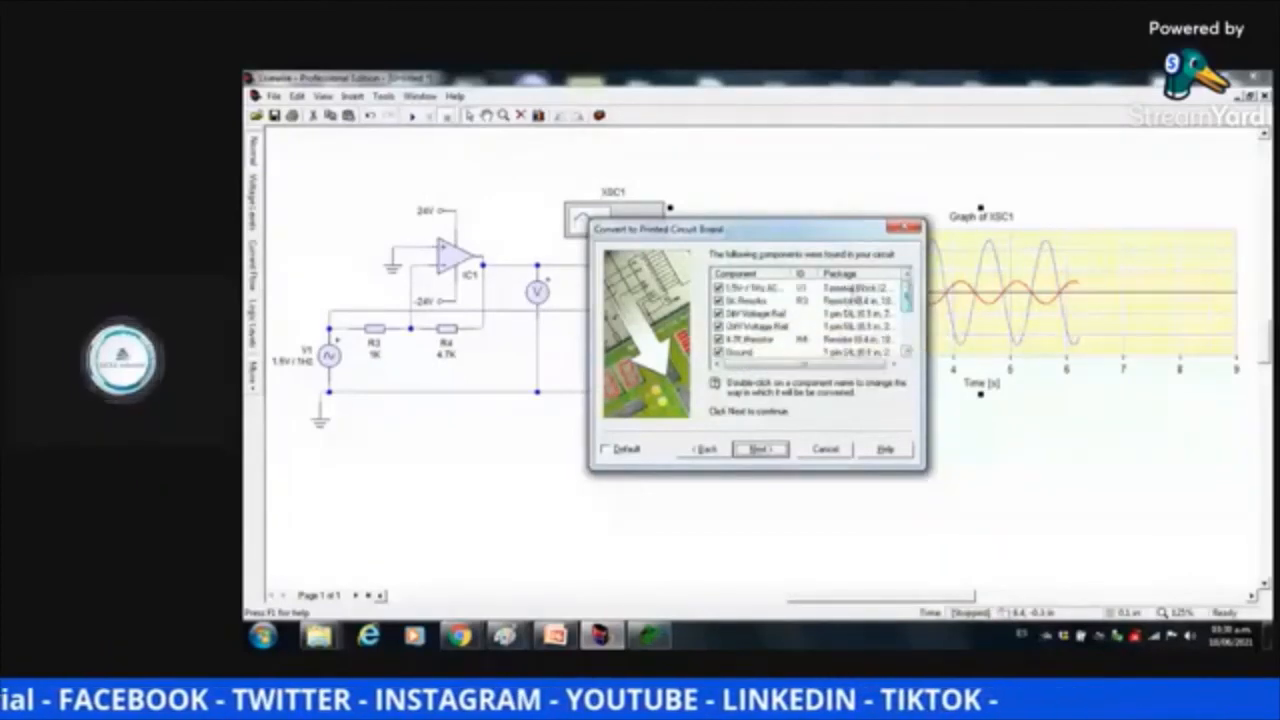
pyautogui.click(851, 289)
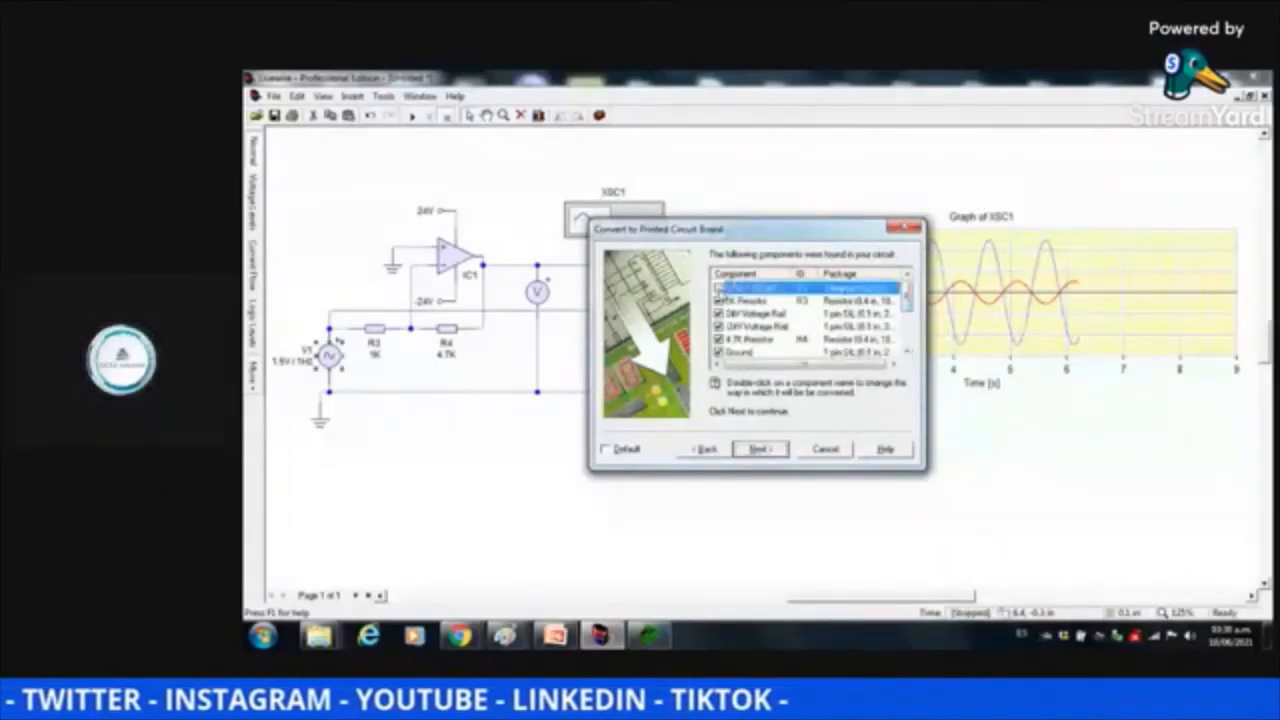
pyautogui.click(719, 289)
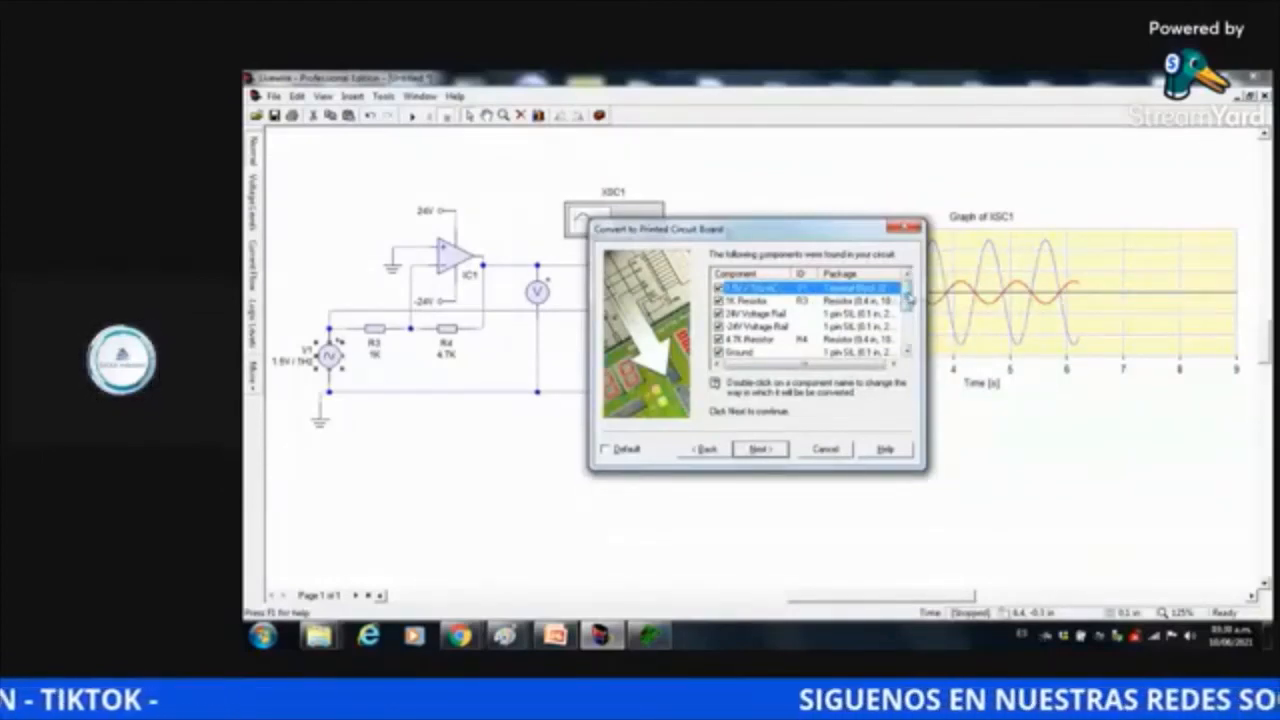
pyautogui.moveTo(908, 294); pyautogui.dragTo(908, 310)
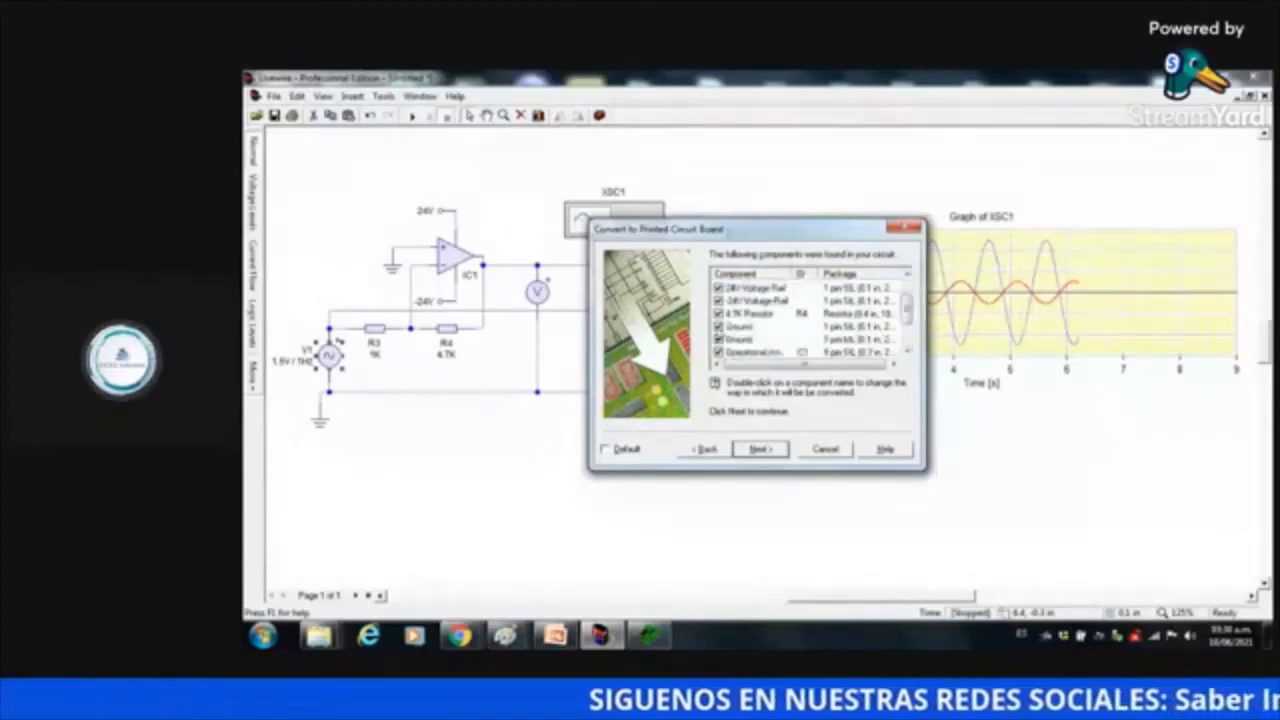
pyautogui.click(716, 327)
pyautogui.click(718, 339)
pyautogui.click(718, 340)
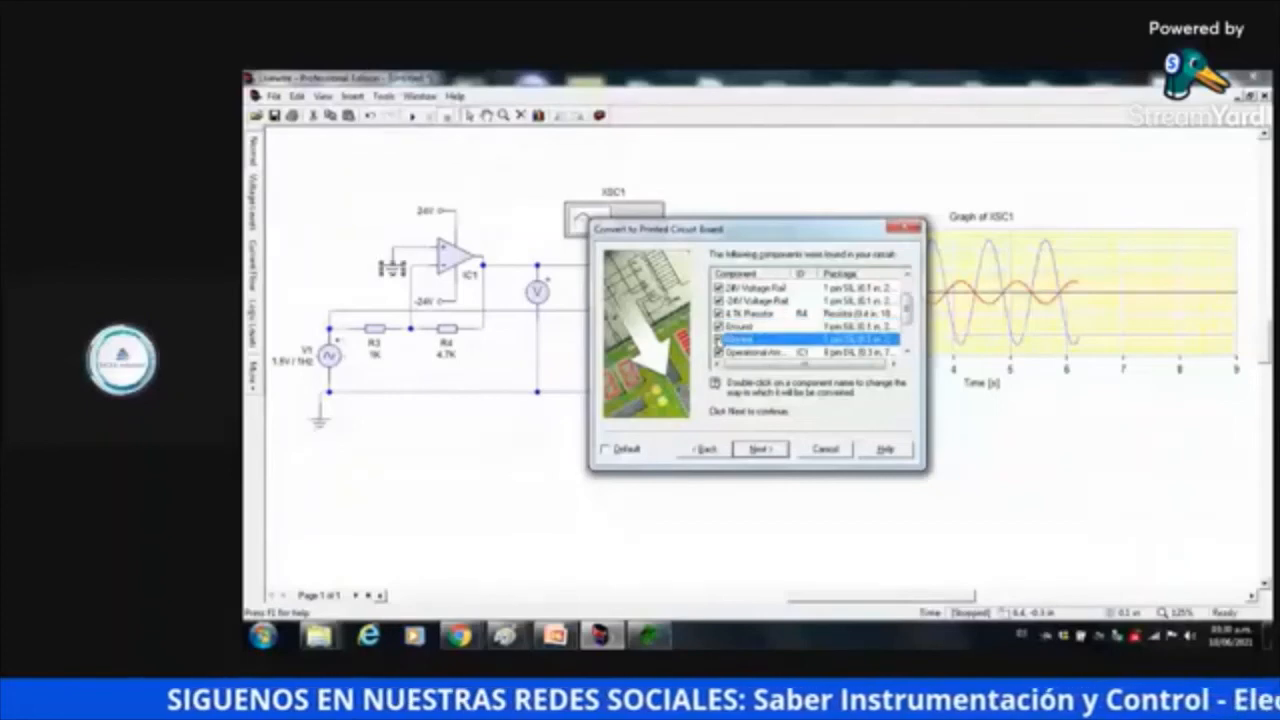
pyautogui.click(722, 313)
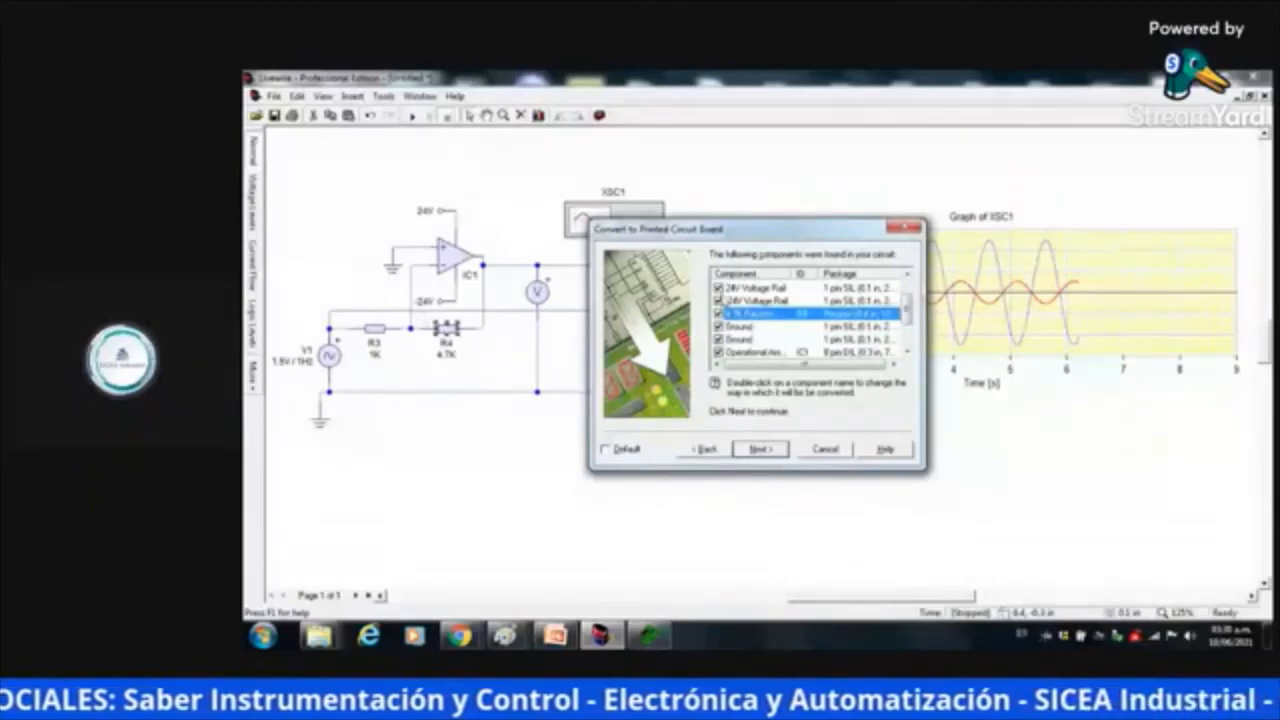
pyautogui.click(761, 450)
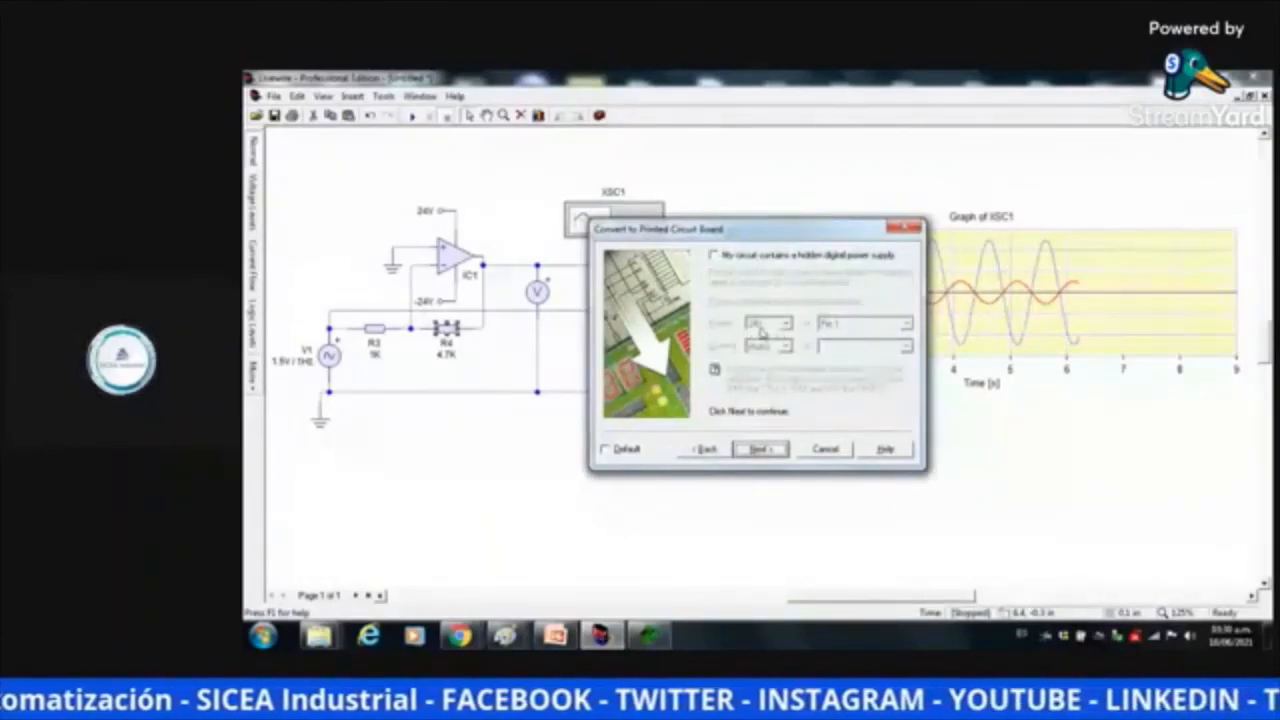
# Convert the design with automatic placement, automatic routing on the 0.100 inch grid with 0.040 inch tracks, and copper areas with a 0.05 in isolation gap
pyautogui.click(762, 451)
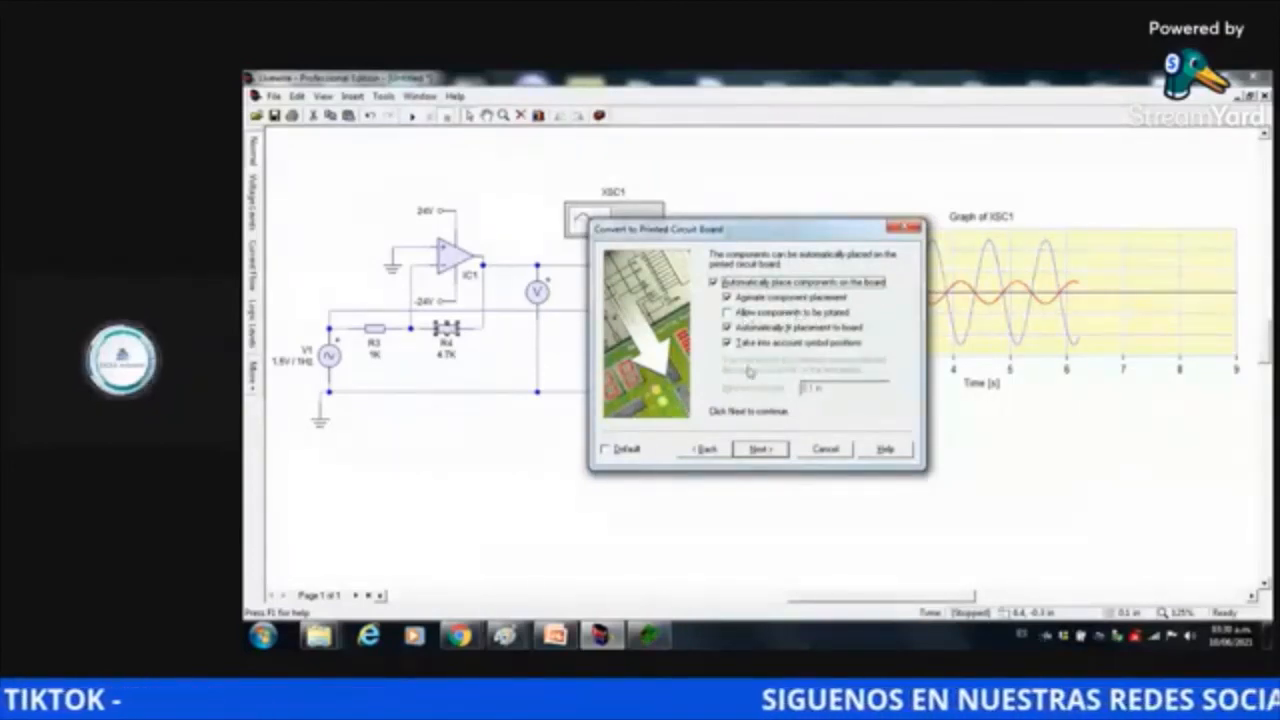
pyautogui.click(727, 327)
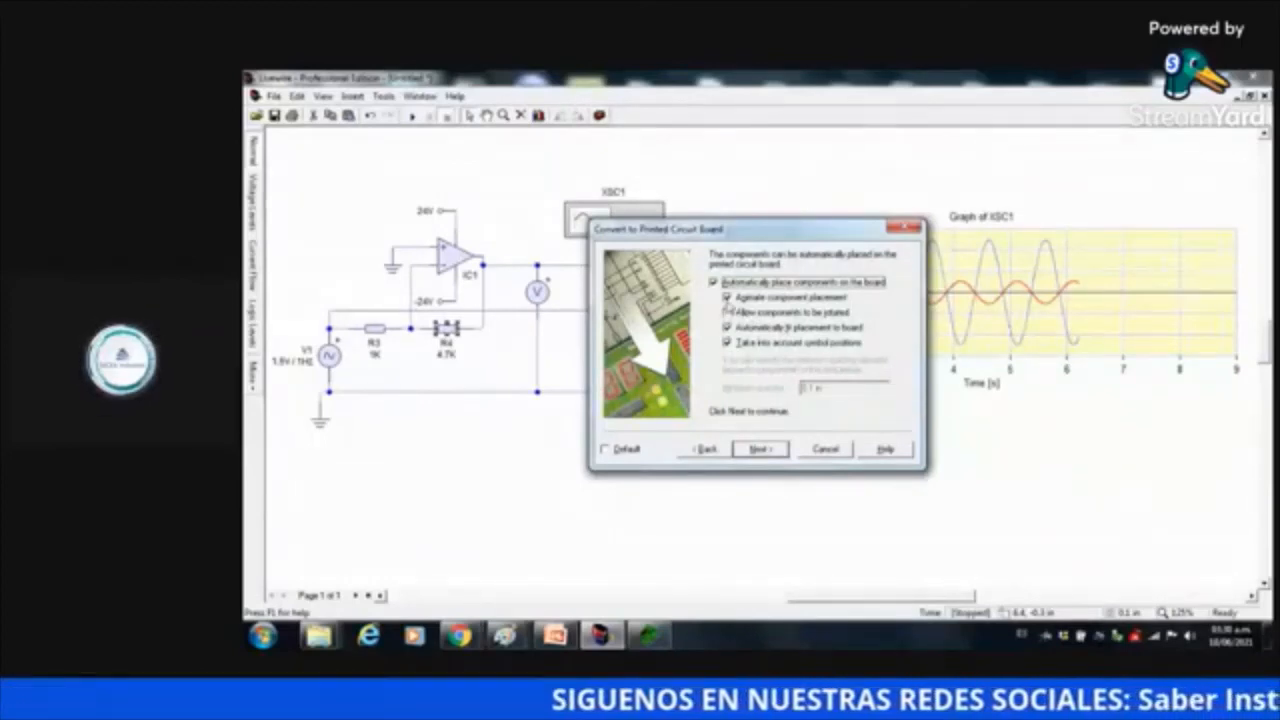
pyautogui.click(760, 449)
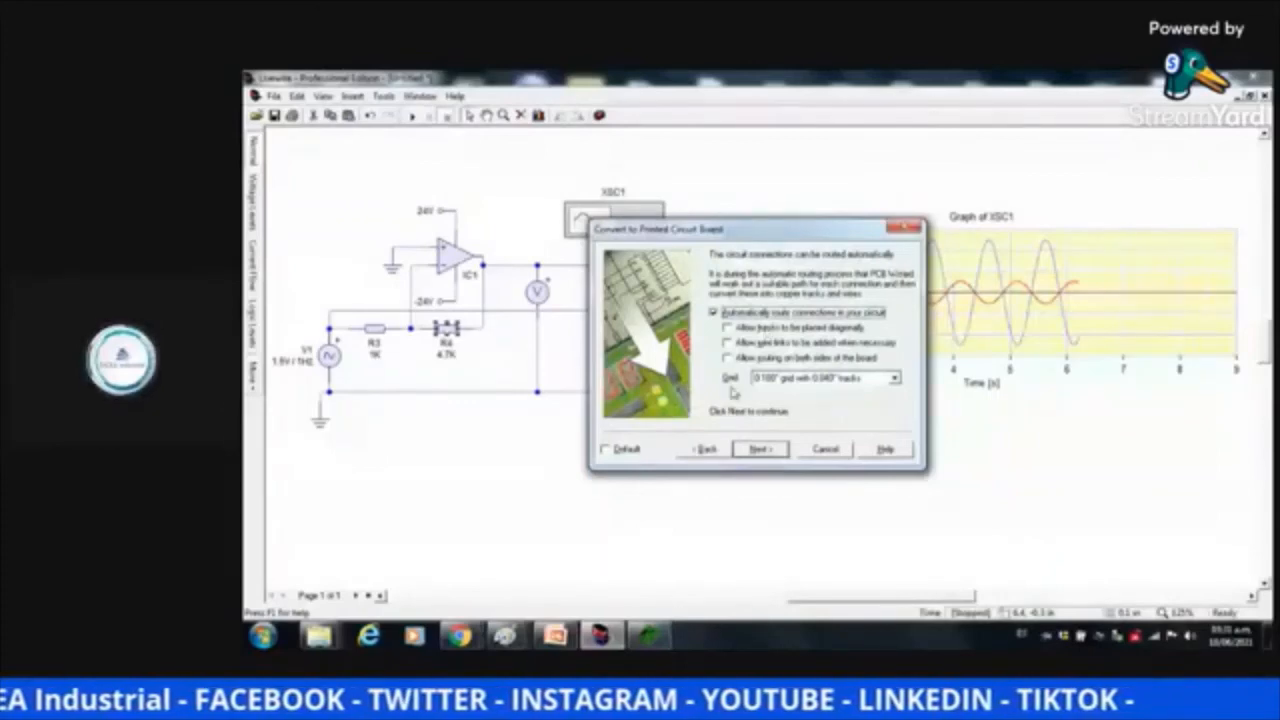
pyautogui.click(771, 448)
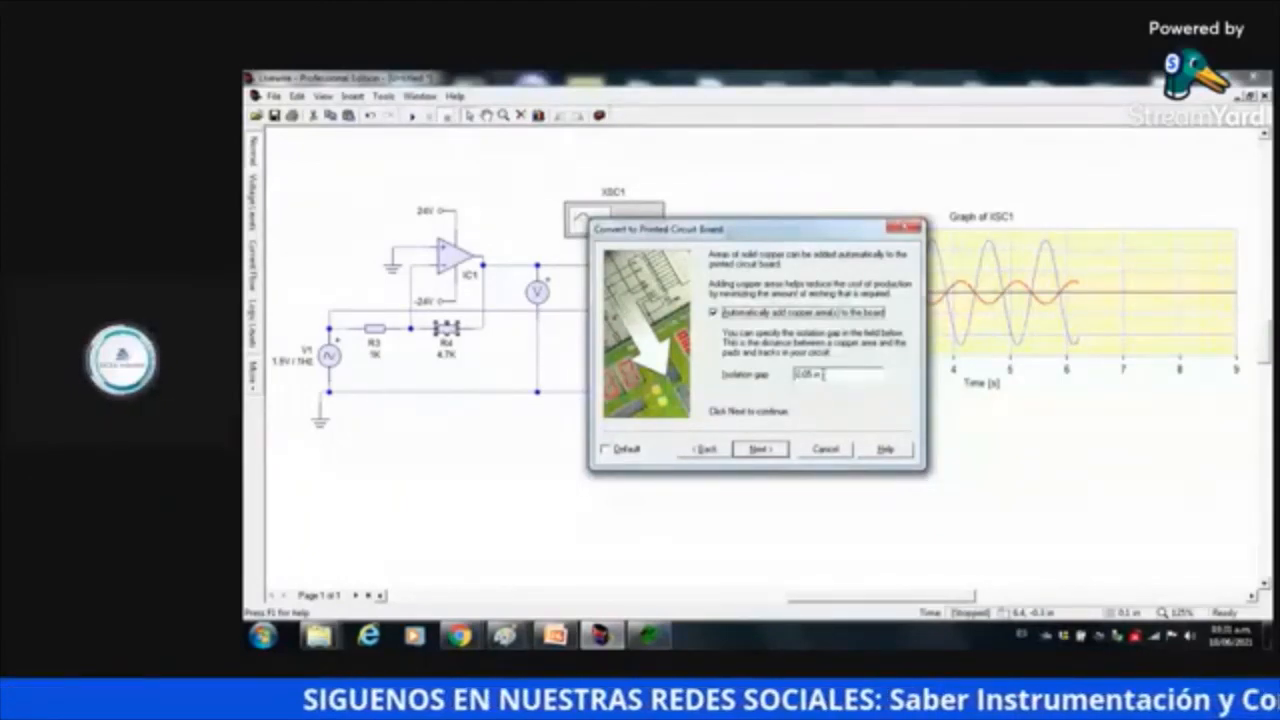
pyautogui.click(762, 449)
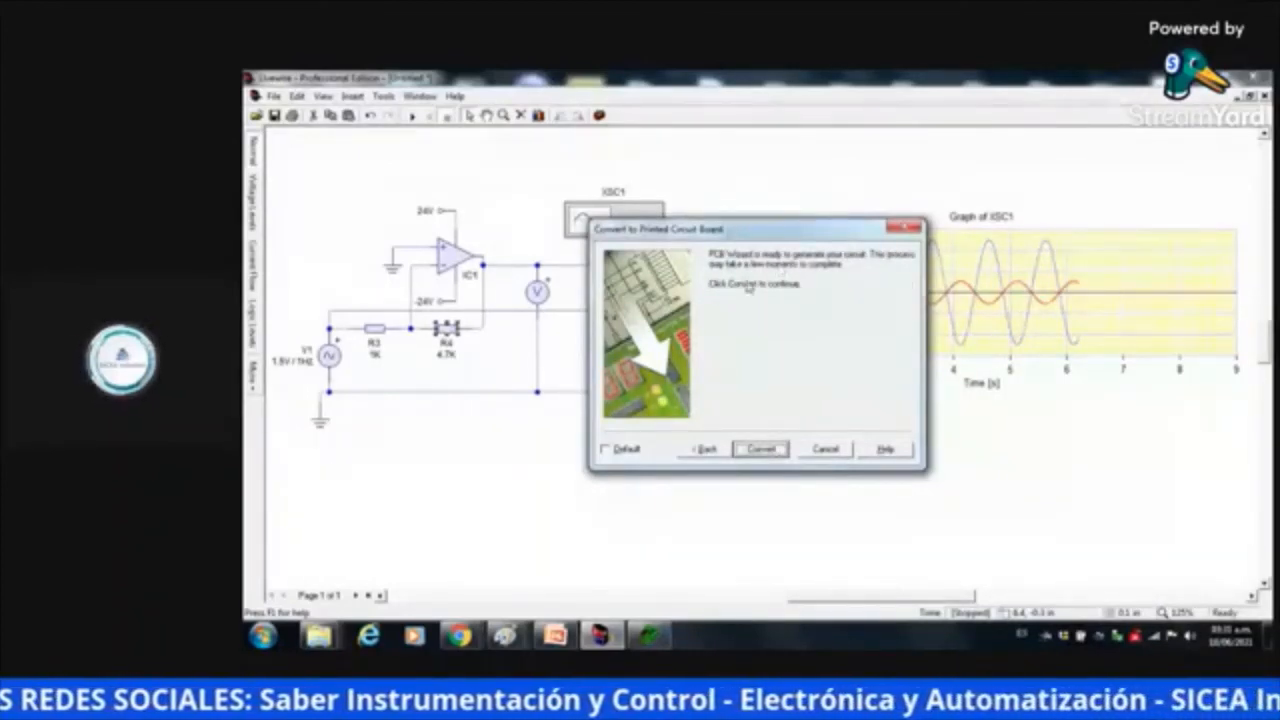
pyautogui.click(762, 449)
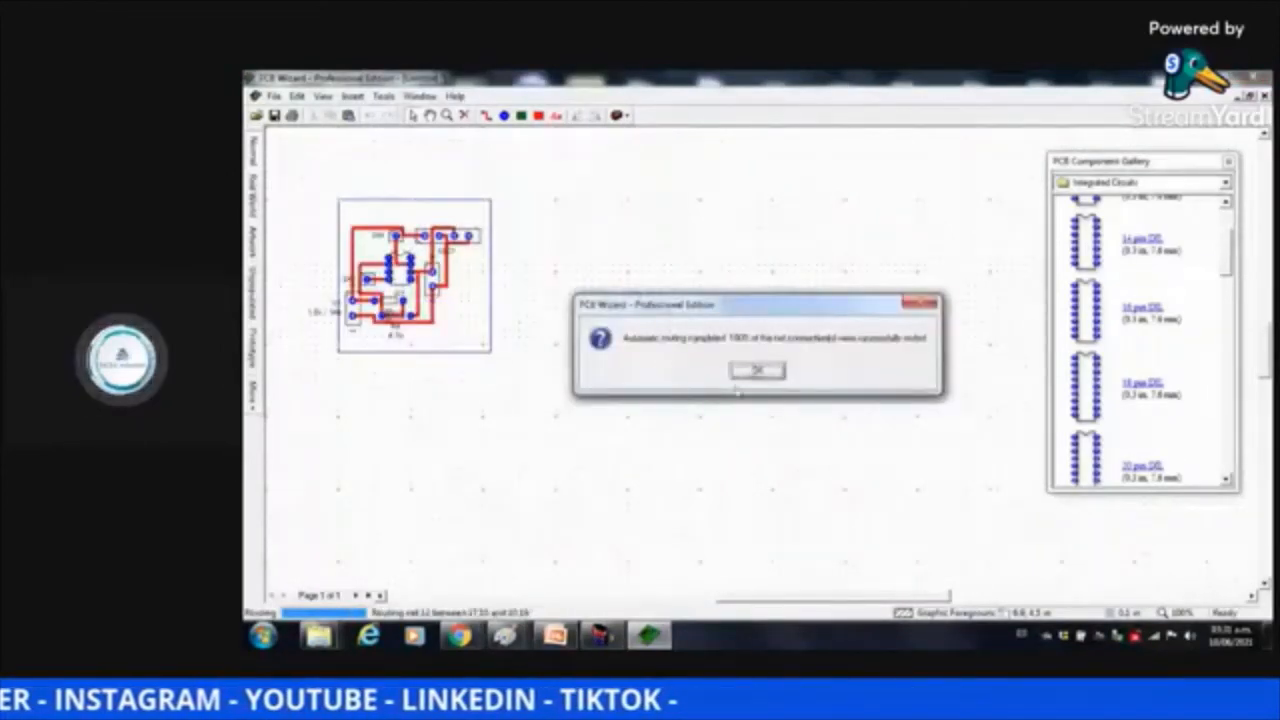
pyautogui.click(755, 372)
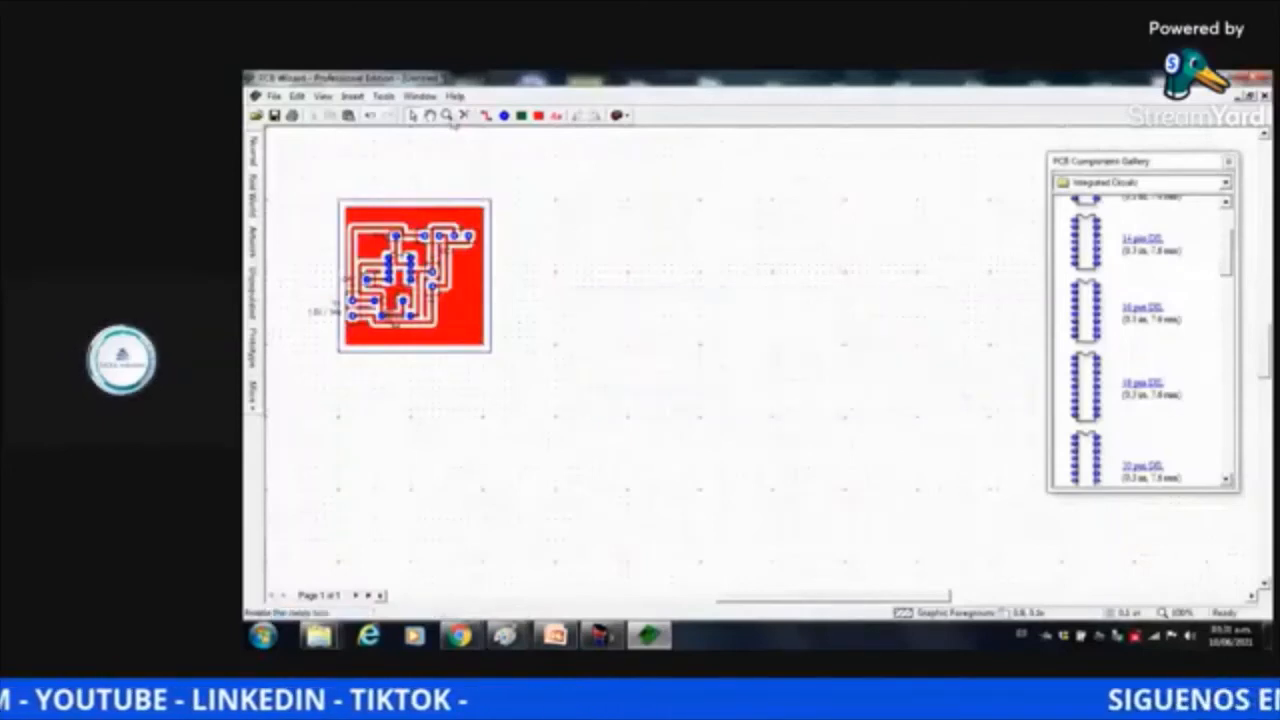
# Inspect the generated board's copper layout and show the board in the Real World view
pyautogui.scroll(1, 436, 173)
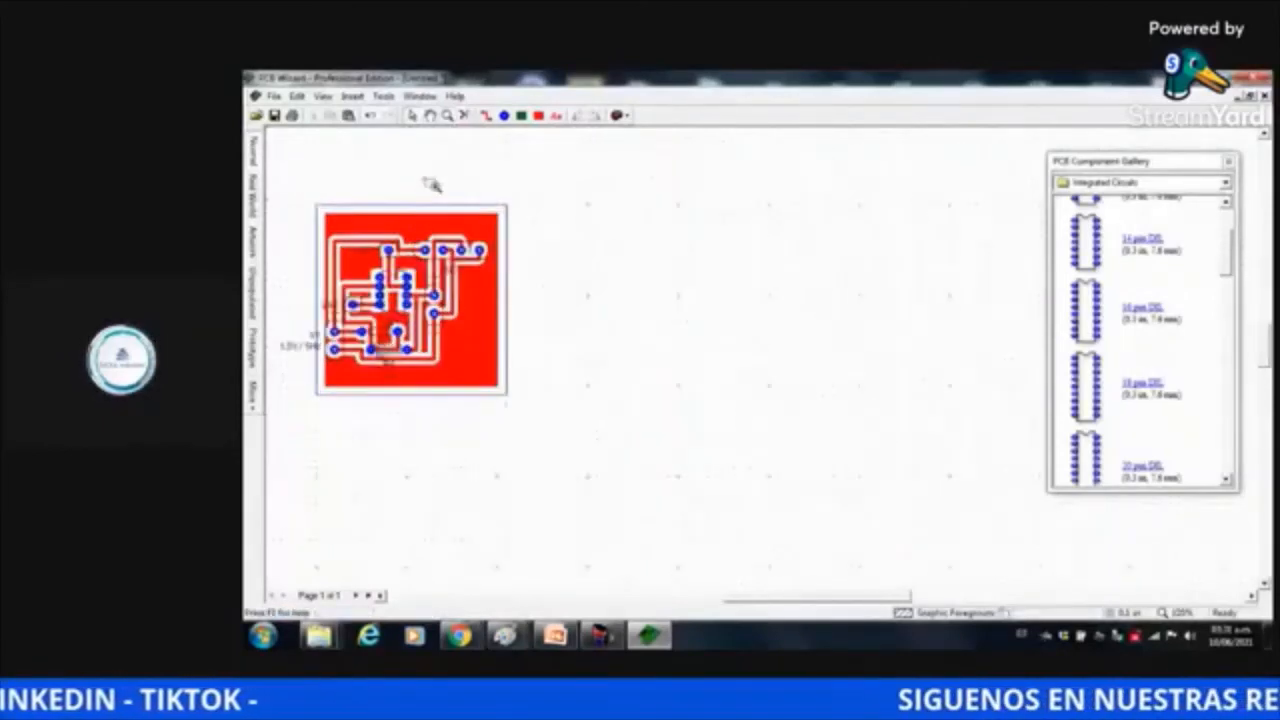
pyautogui.scroll(1, 432, 184)
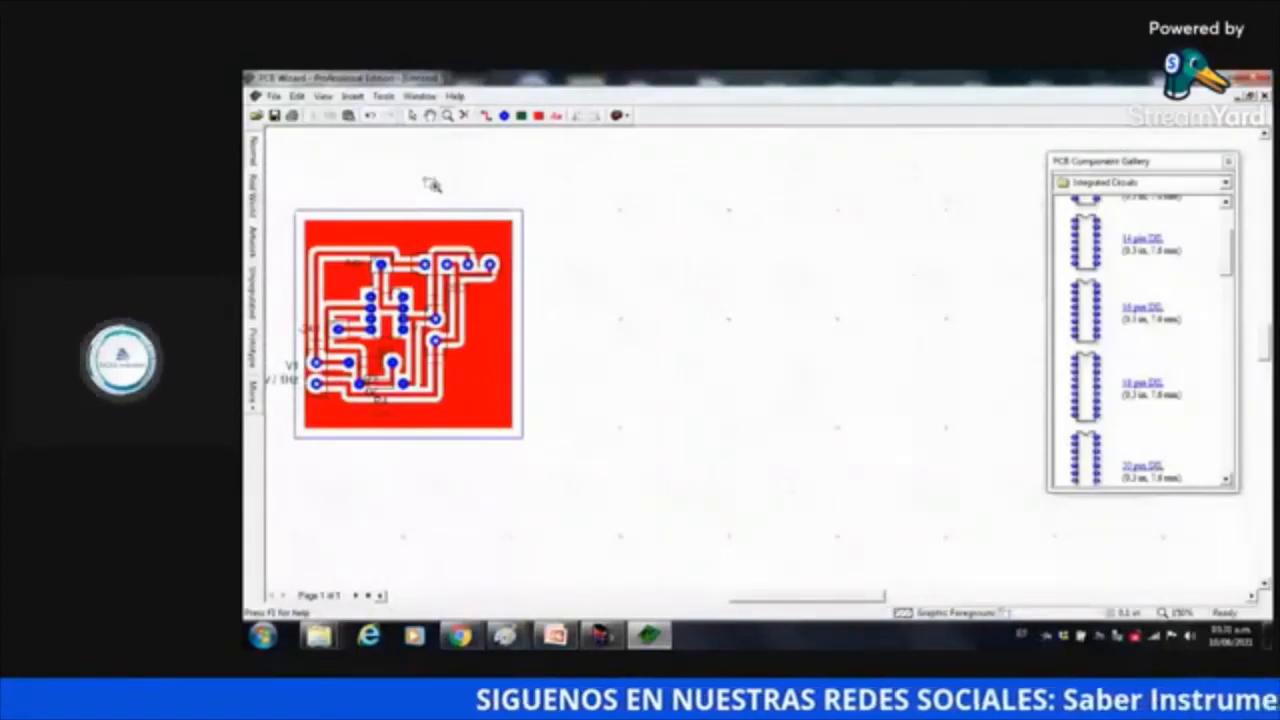
pyautogui.scroll(1, 432, 184)
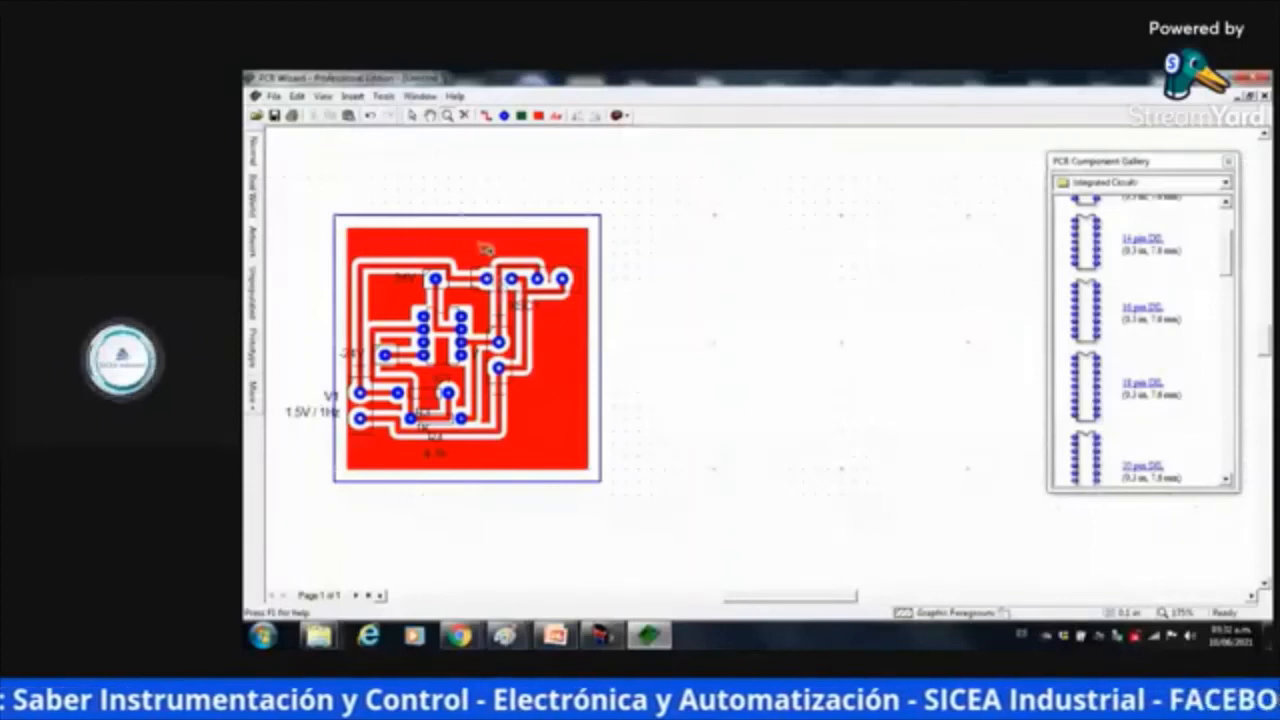
pyautogui.click(254, 200)
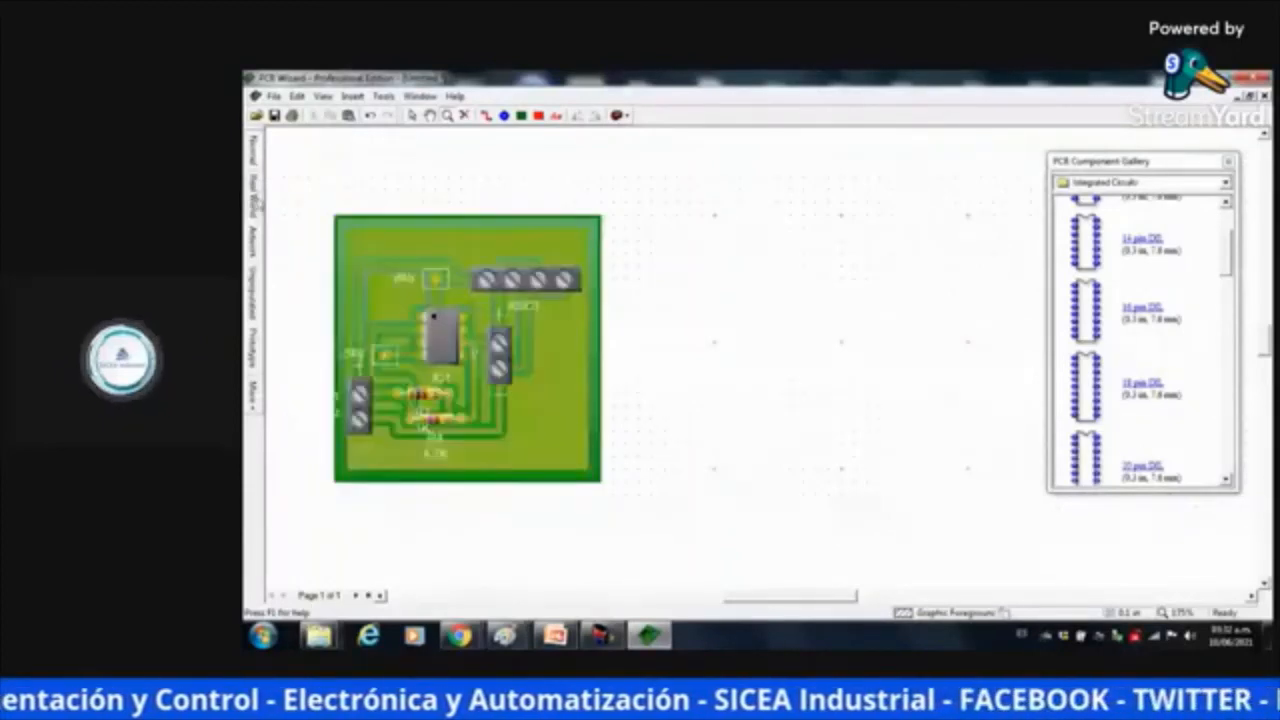
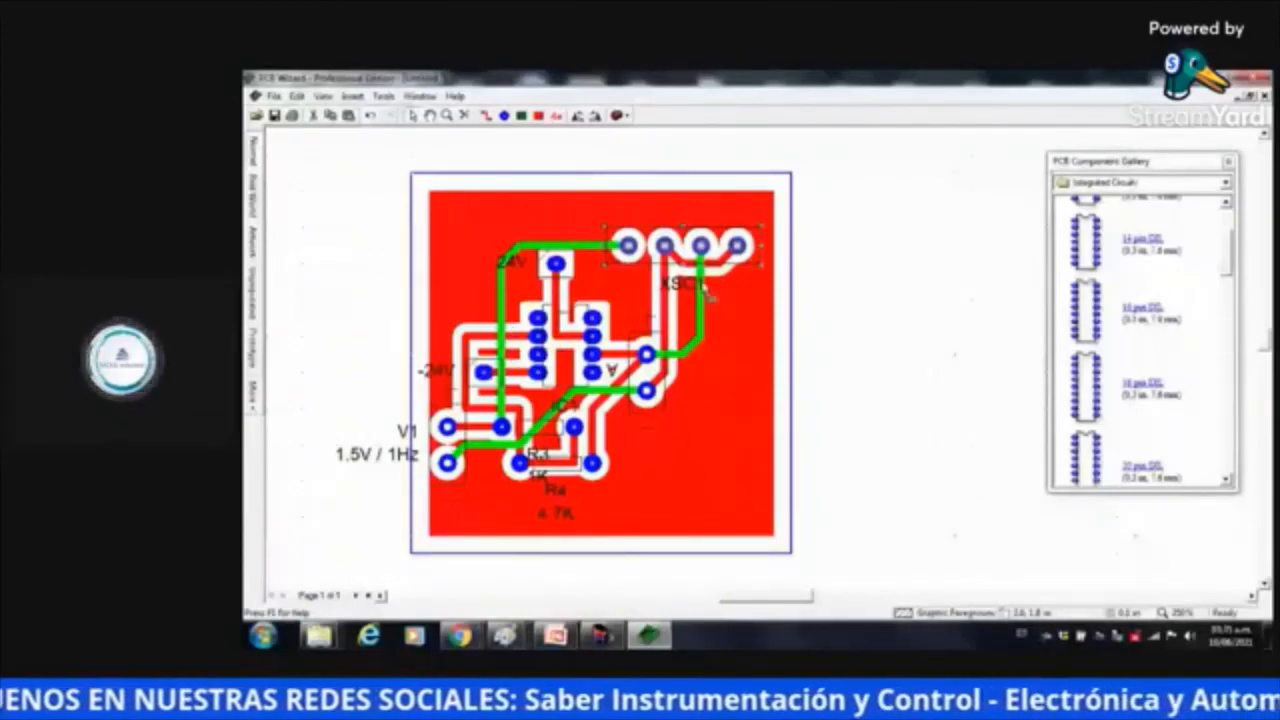
# Try to auto-route all nets of the board with the current component placement
pyautogui.click(383, 96)
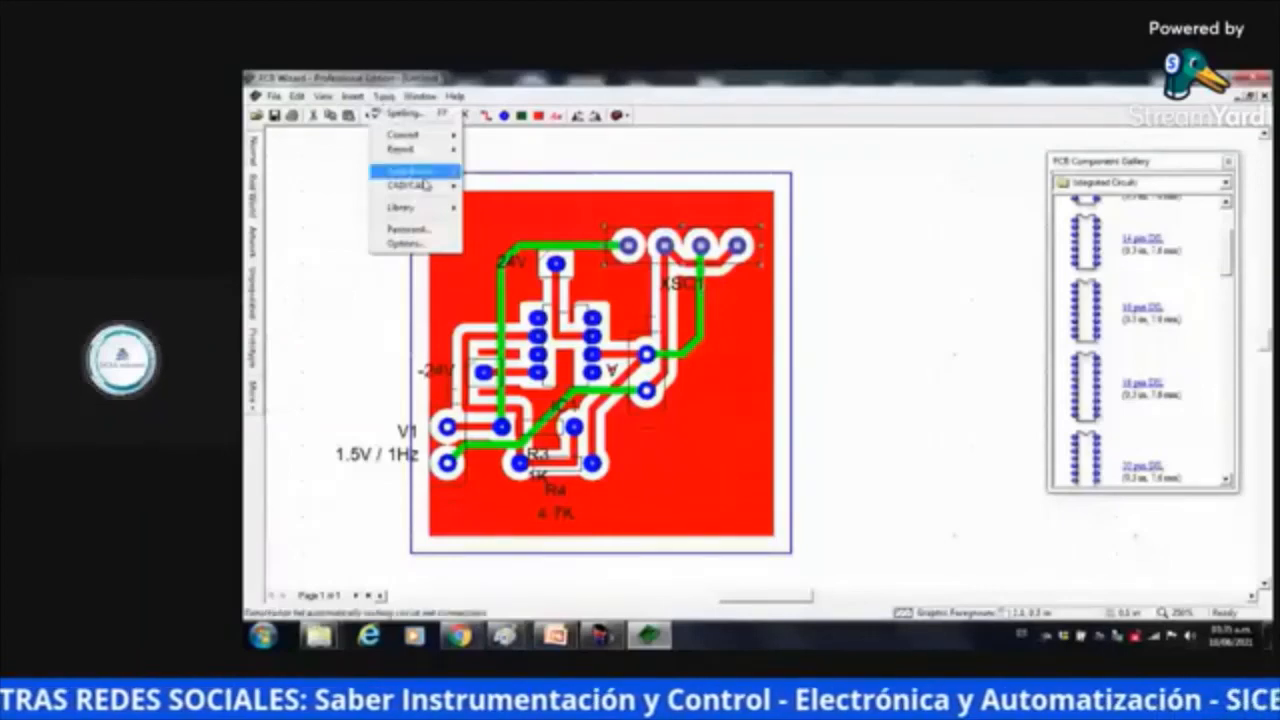
pyautogui.moveTo(420, 172)
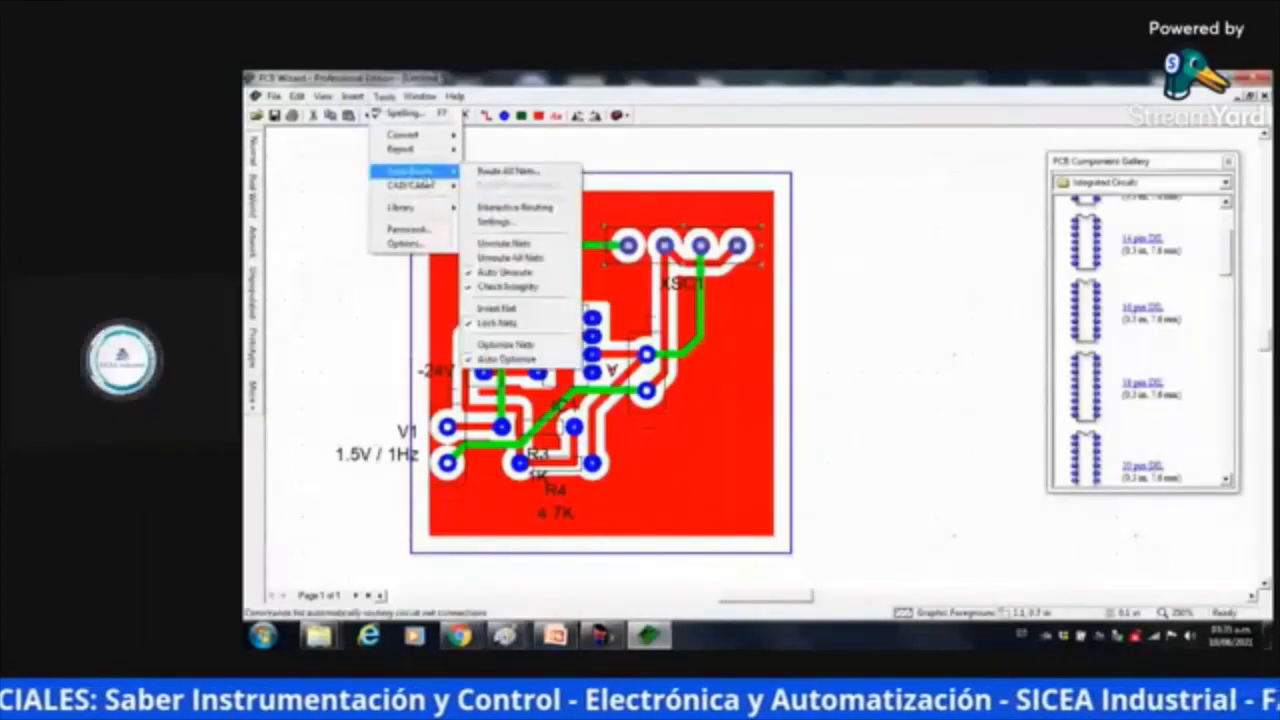
pyautogui.click(508, 171)
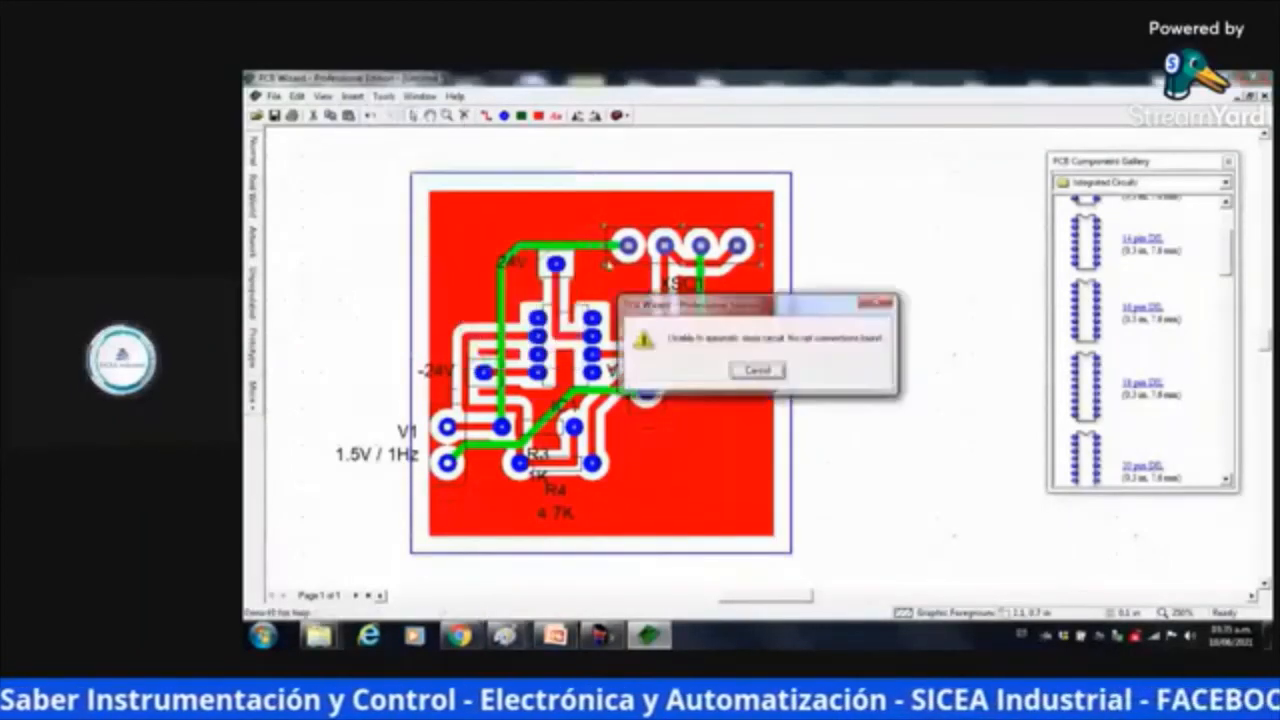
pyautogui.click(740, 376)
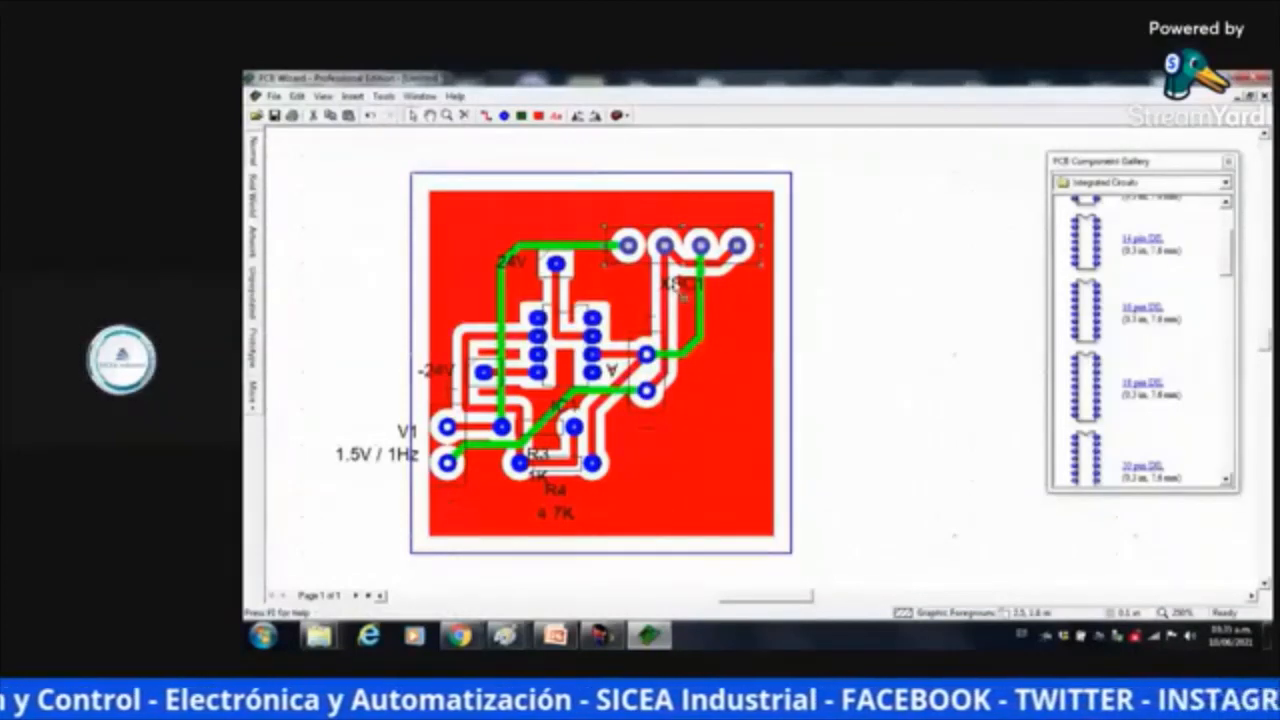
# Move the four-pin XSC1 terminal block slightly upward and auto-route all nets with routing on both sides of the board disabled
pyautogui.moveTo(684, 297); pyautogui.dragTo(682, 280)
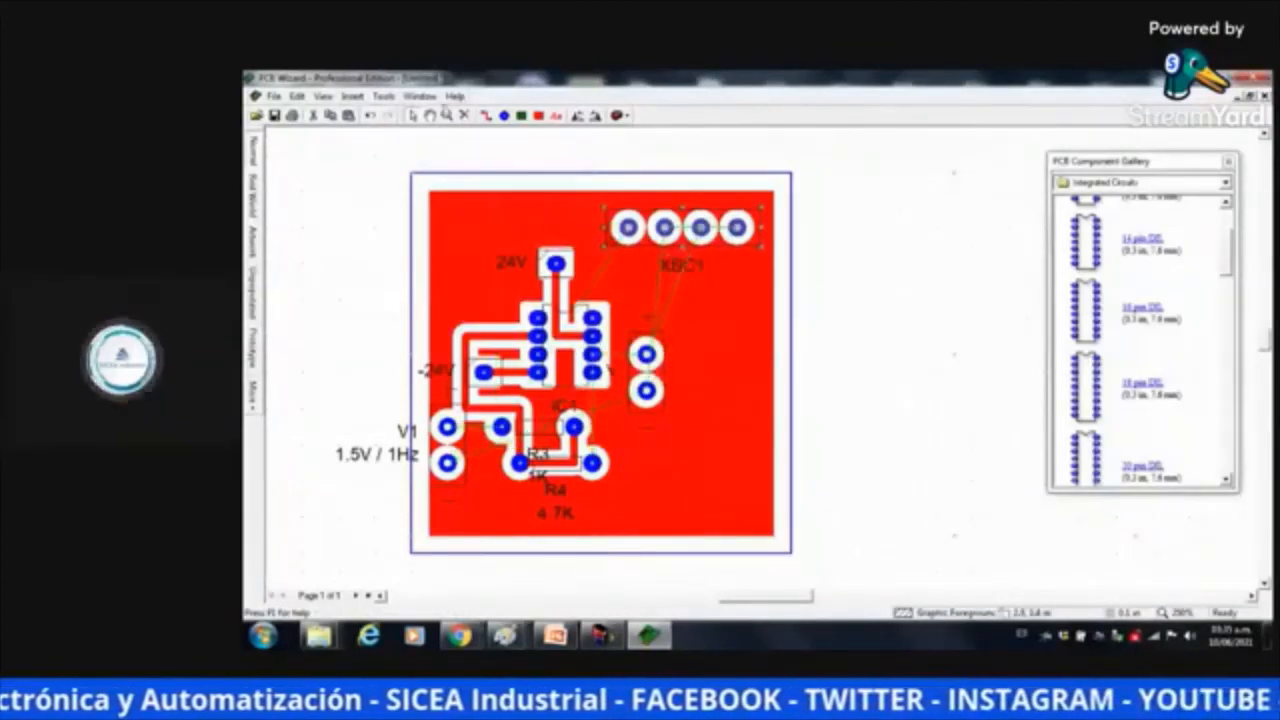
pyautogui.click(380, 97)
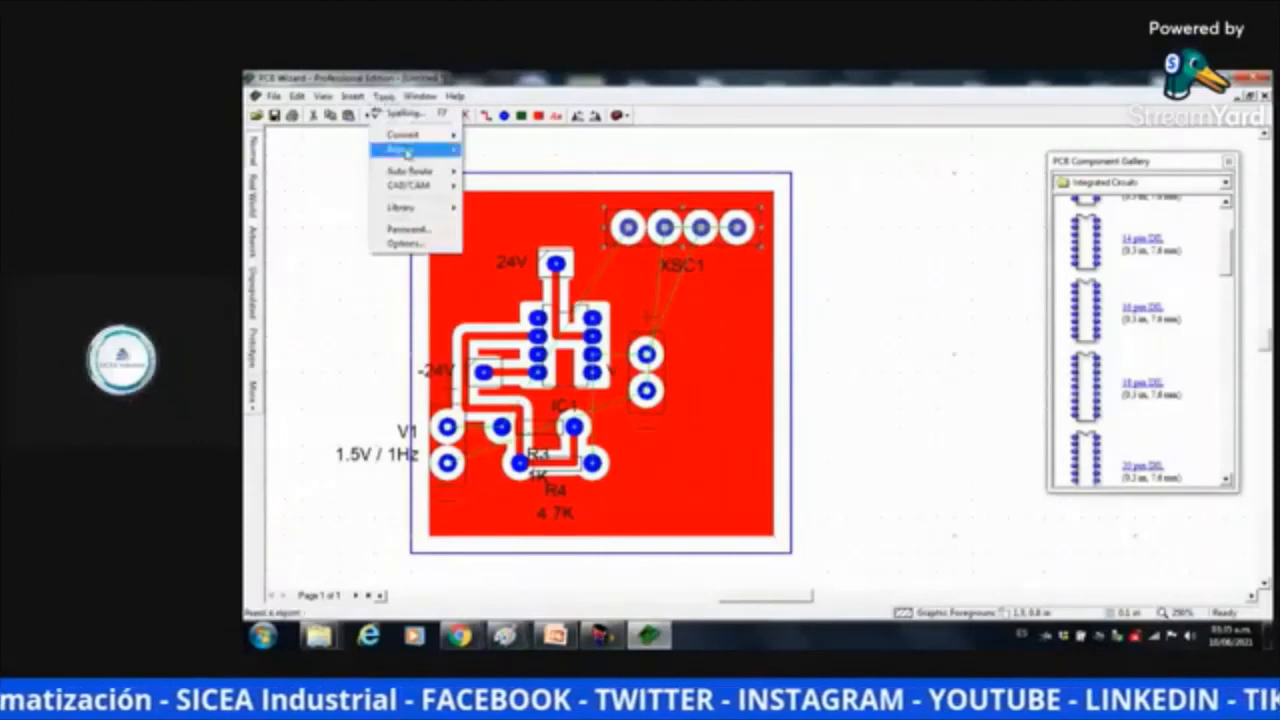
pyautogui.moveTo(424, 172)
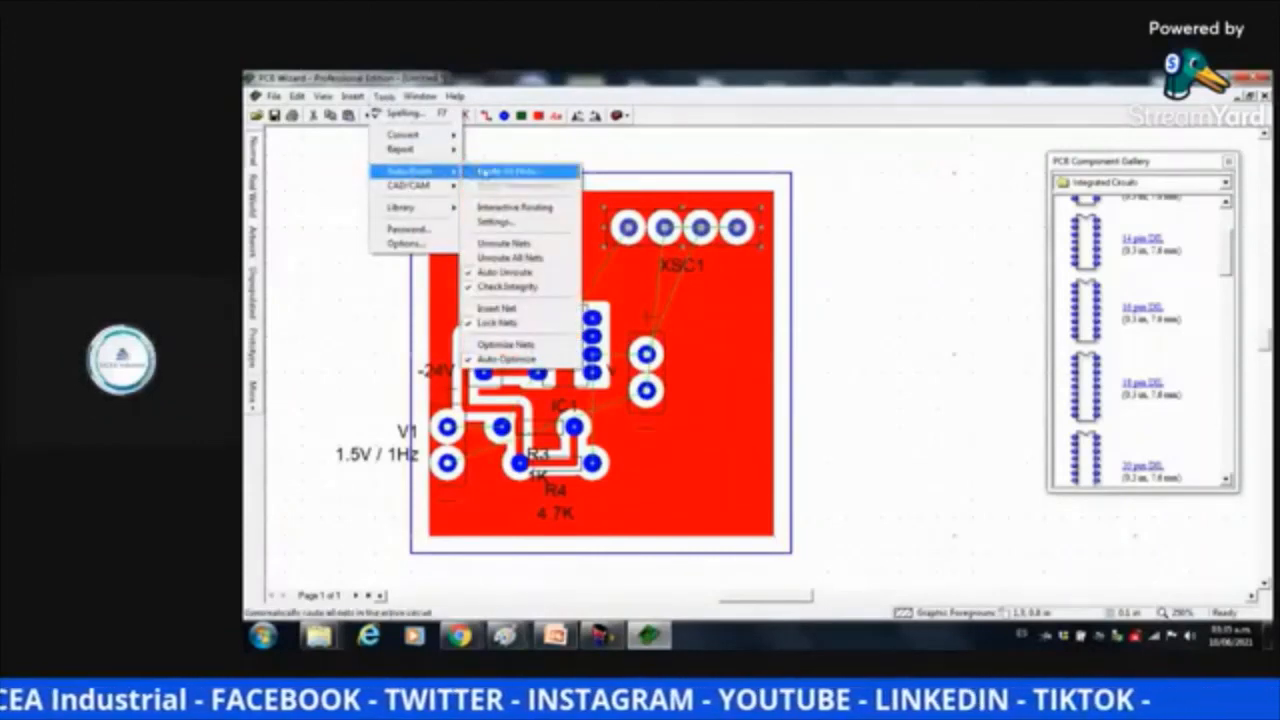
pyautogui.click(488, 172)
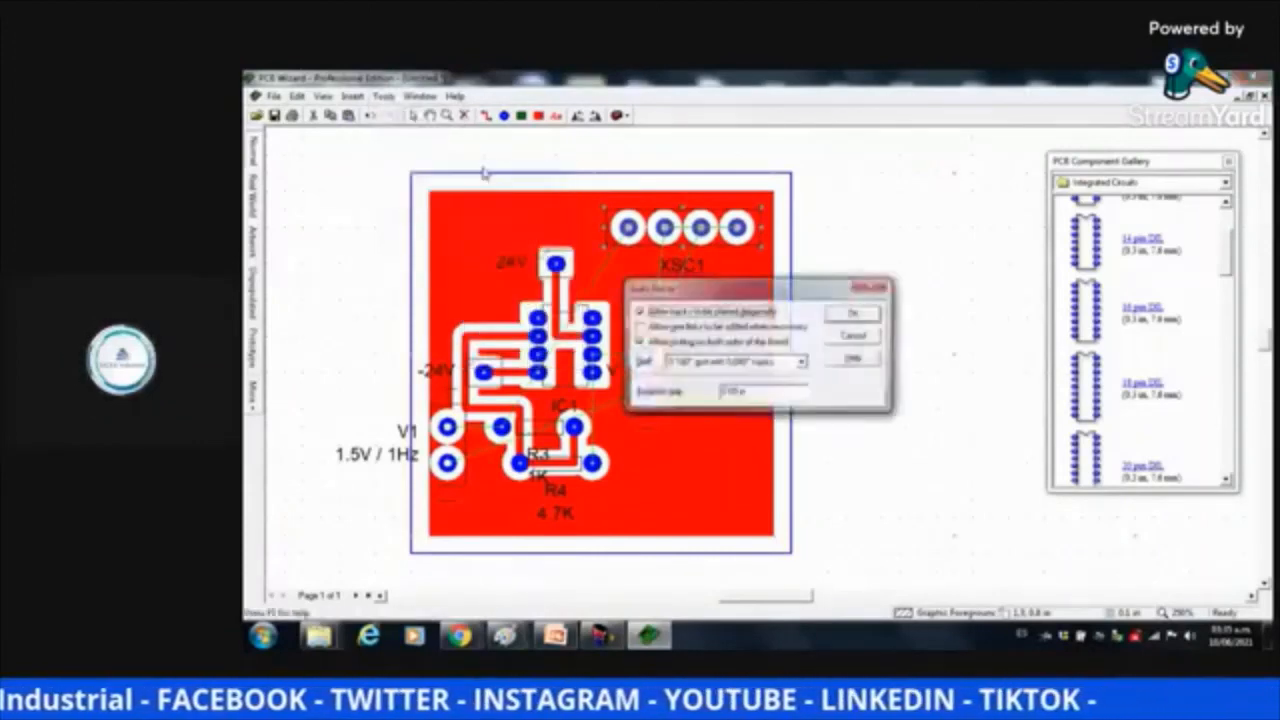
pyautogui.click(640, 343)
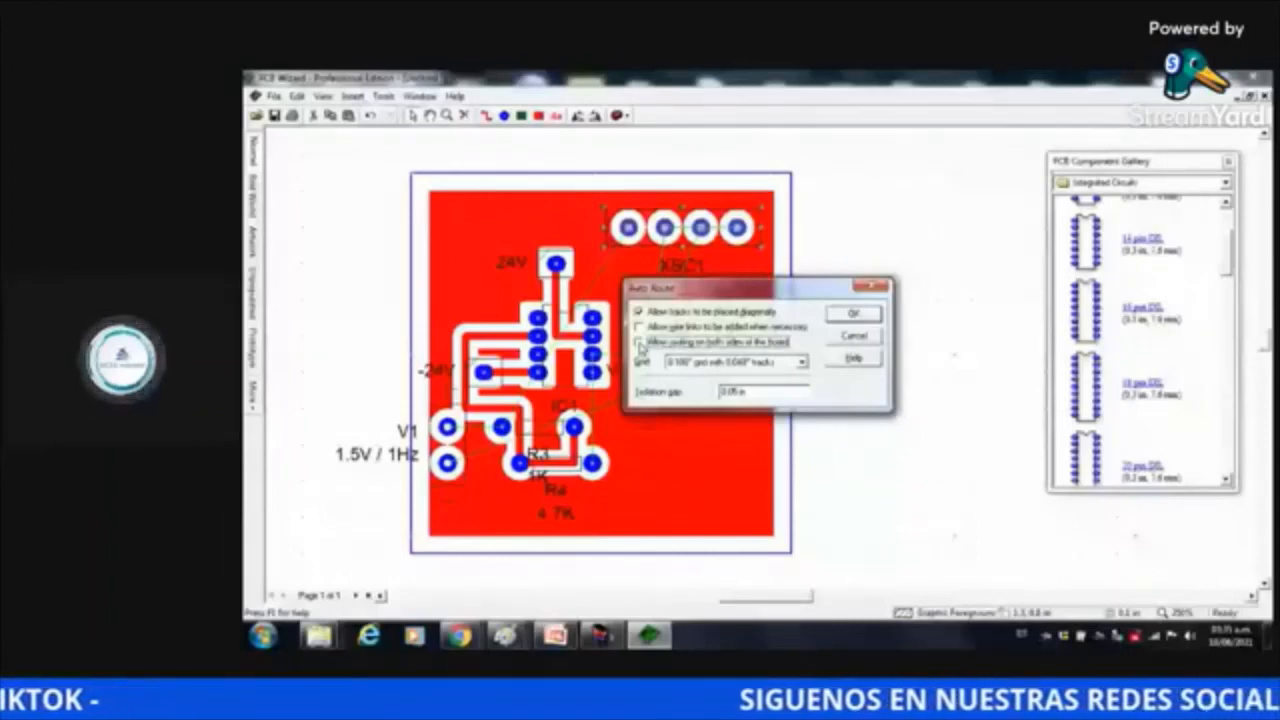
pyautogui.click(846, 320)
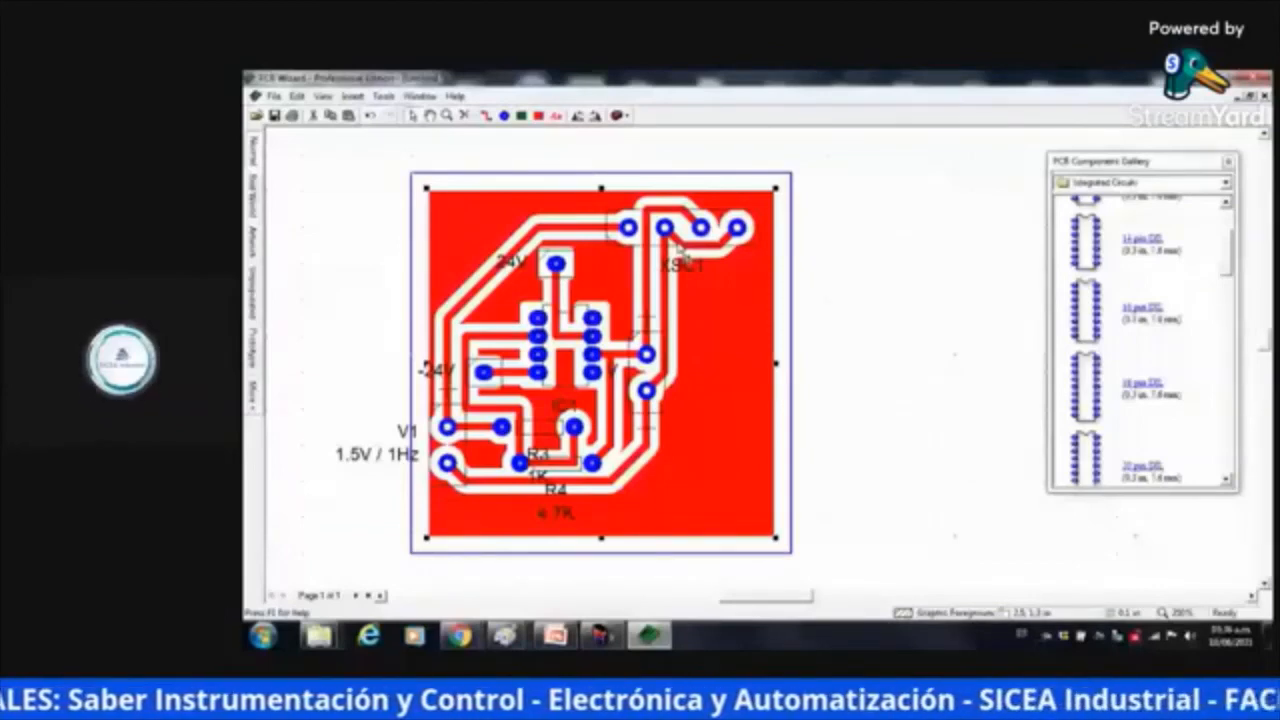
# Show the board in the Real World view and raise its lower edge to narrow the margin below the copper area
pyautogui.click(253, 197)
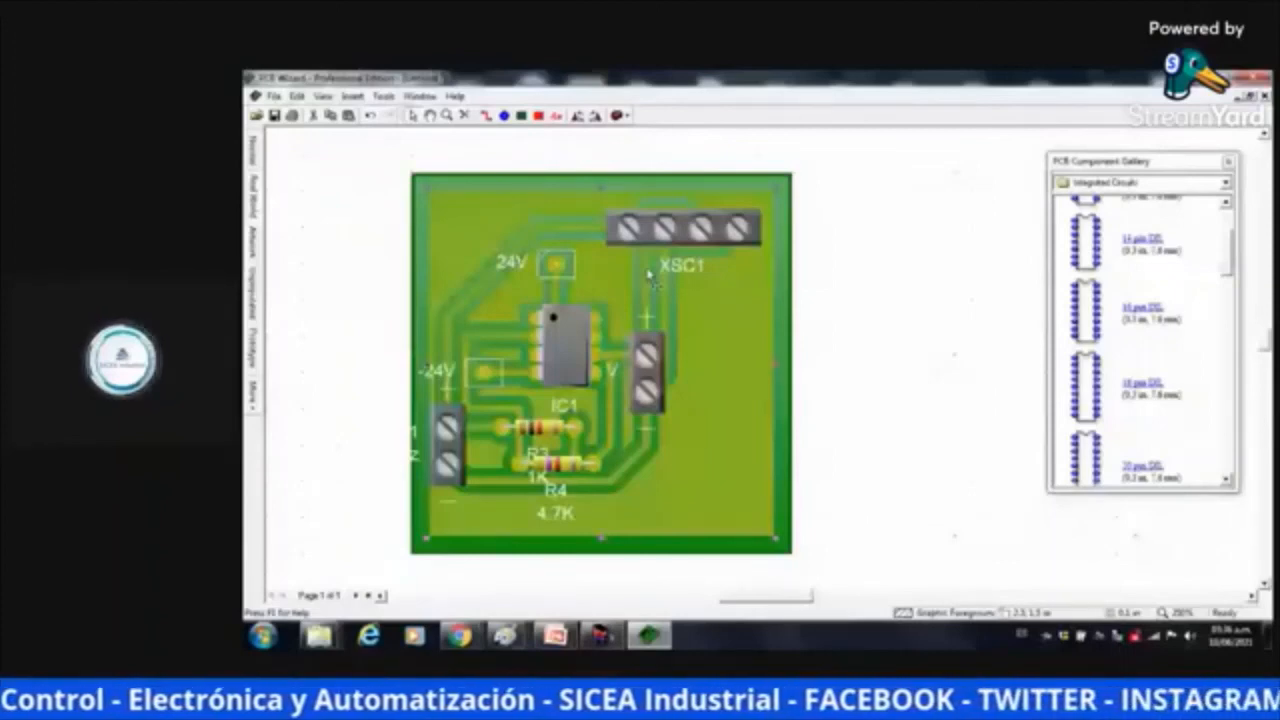
pyautogui.click(598, 556)
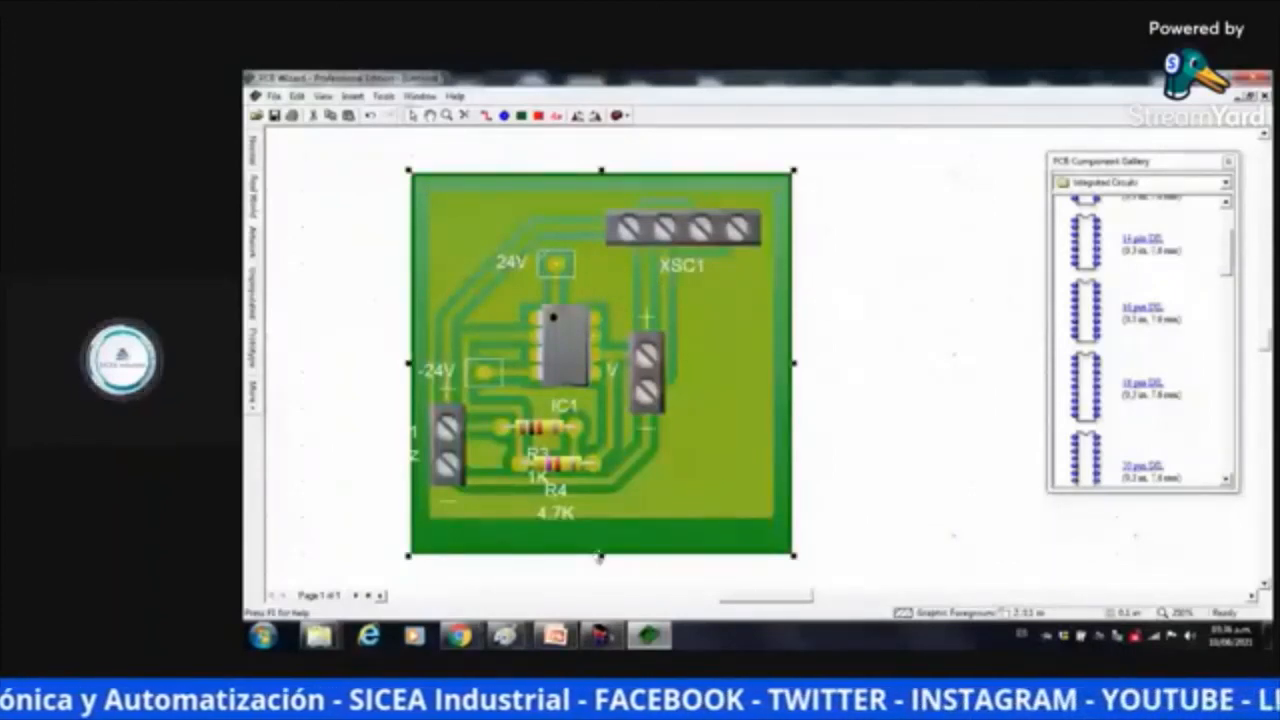
pyautogui.moveTo(600, 557); pyautogui.dragTo(600, 538)
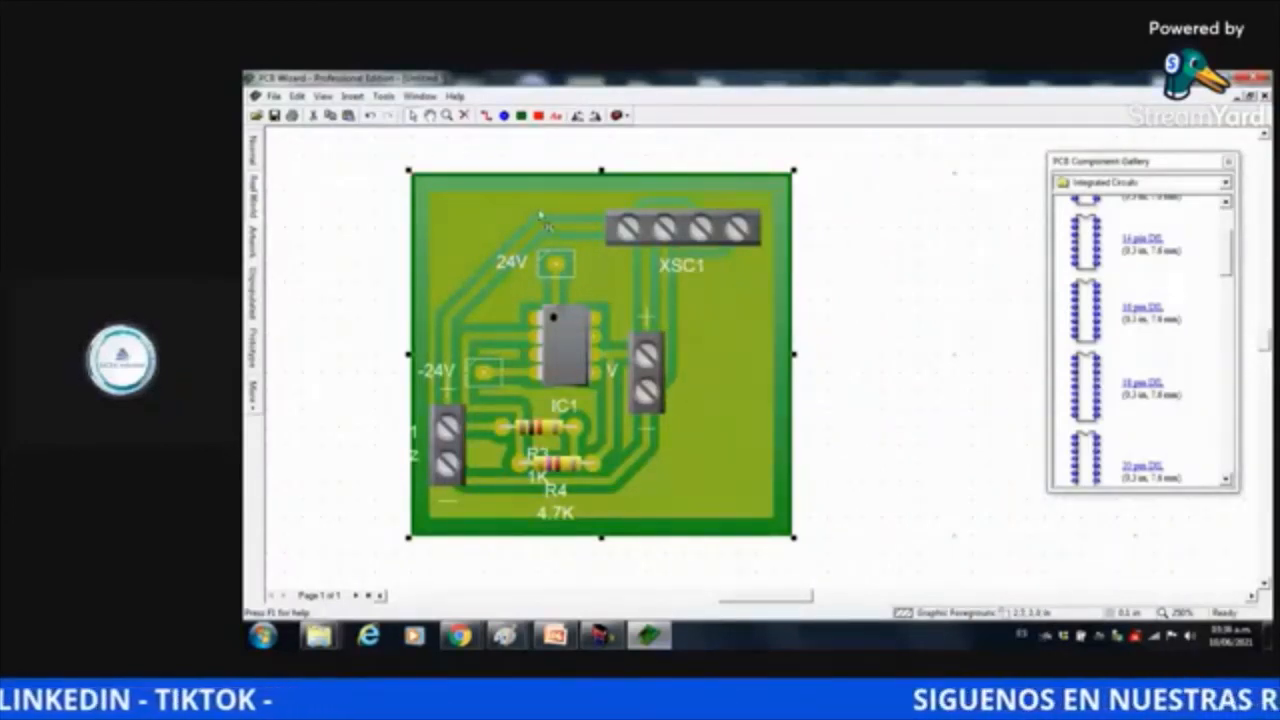
# Add a copper label with the caption "SICEA Ind" on the solder side, beside the board
pyautogui.click(557, 117)
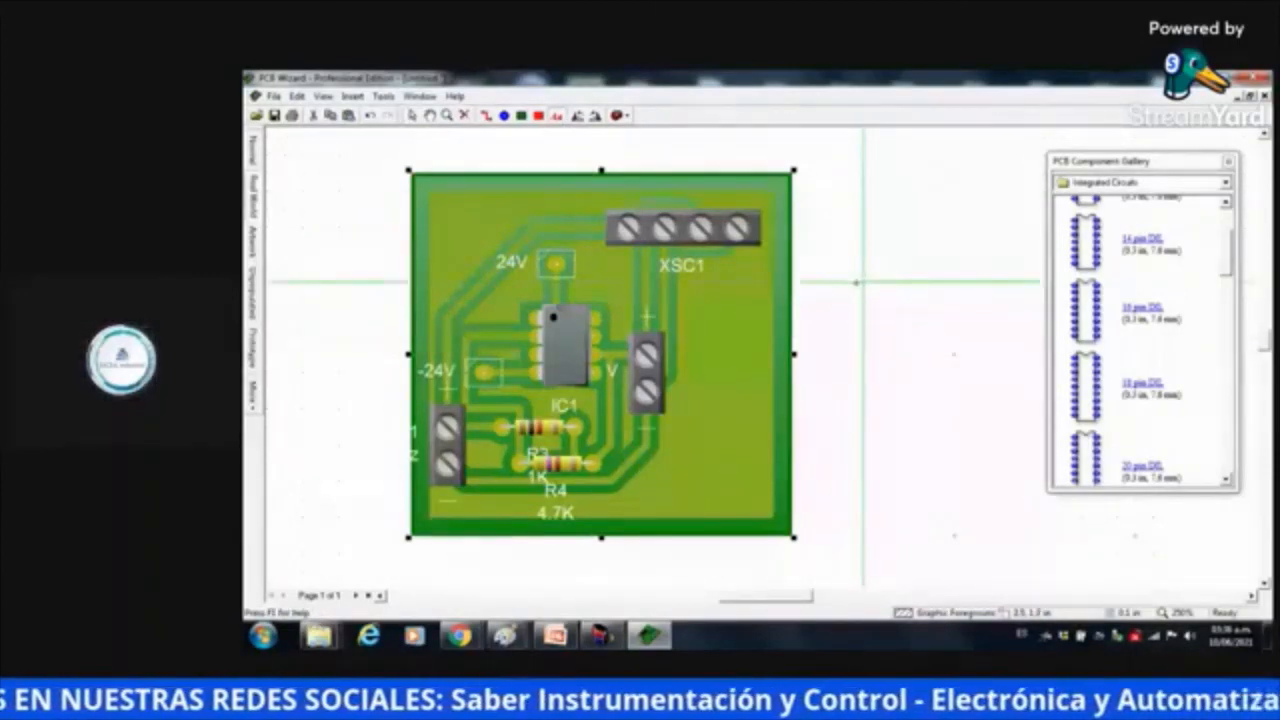
pyautogui.click(856, 283)
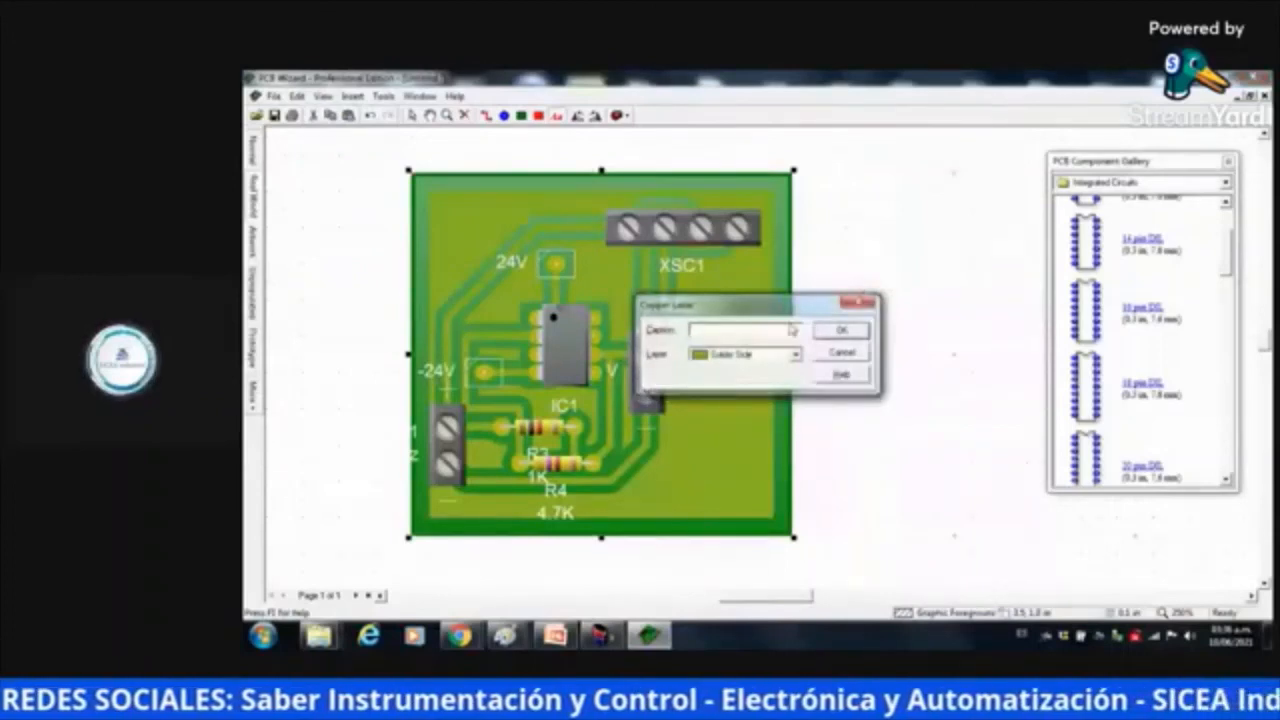
pyautogui.write('SICEA')
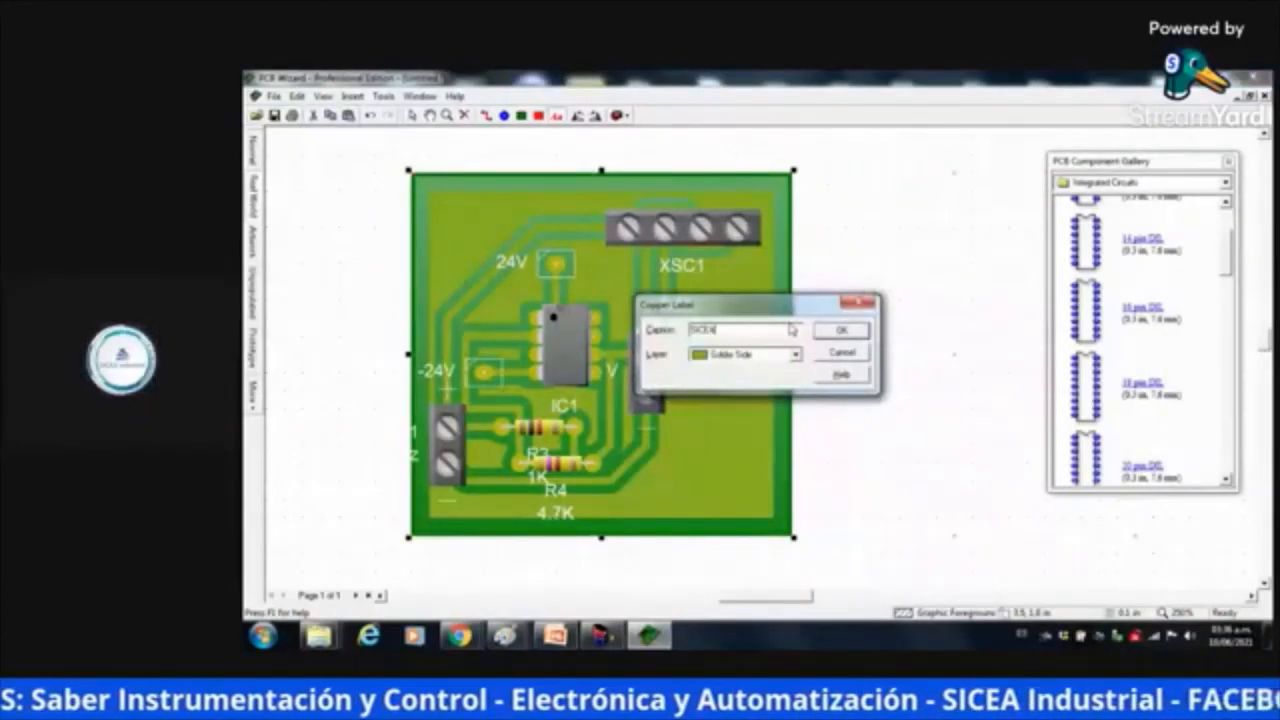
pyautogui.write(' Ind')
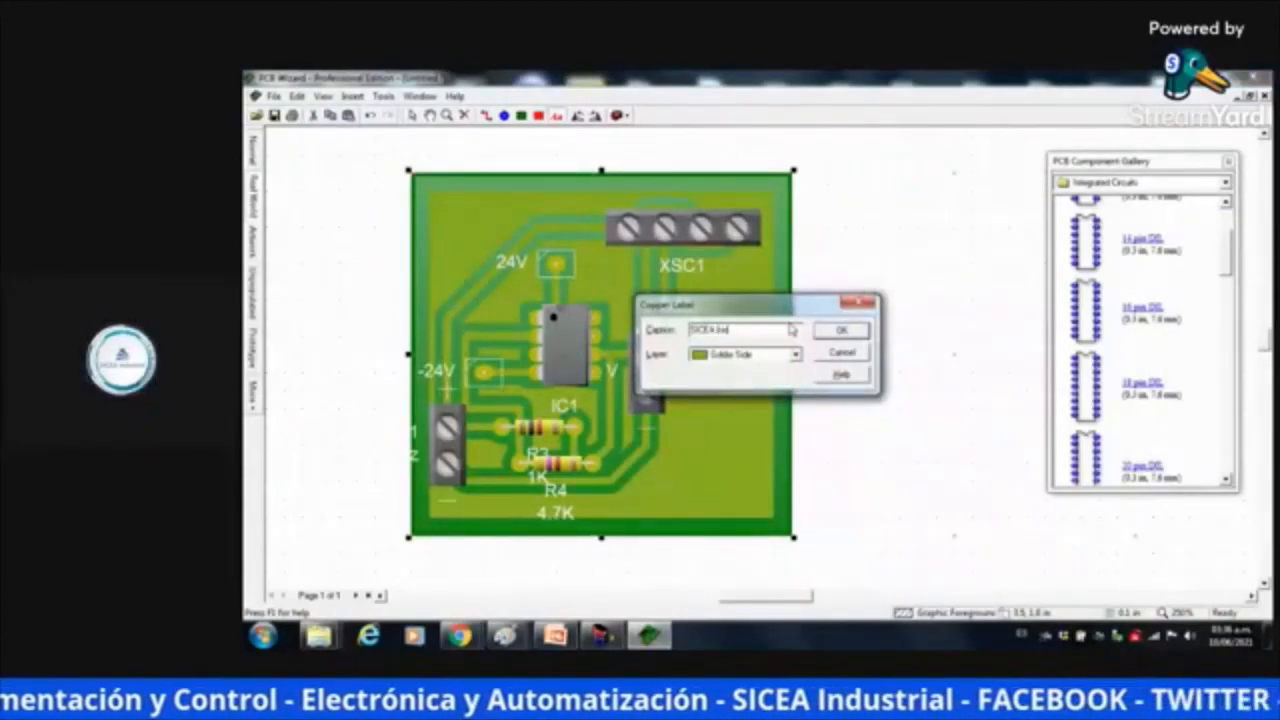
pyautogui.click(838, 334)
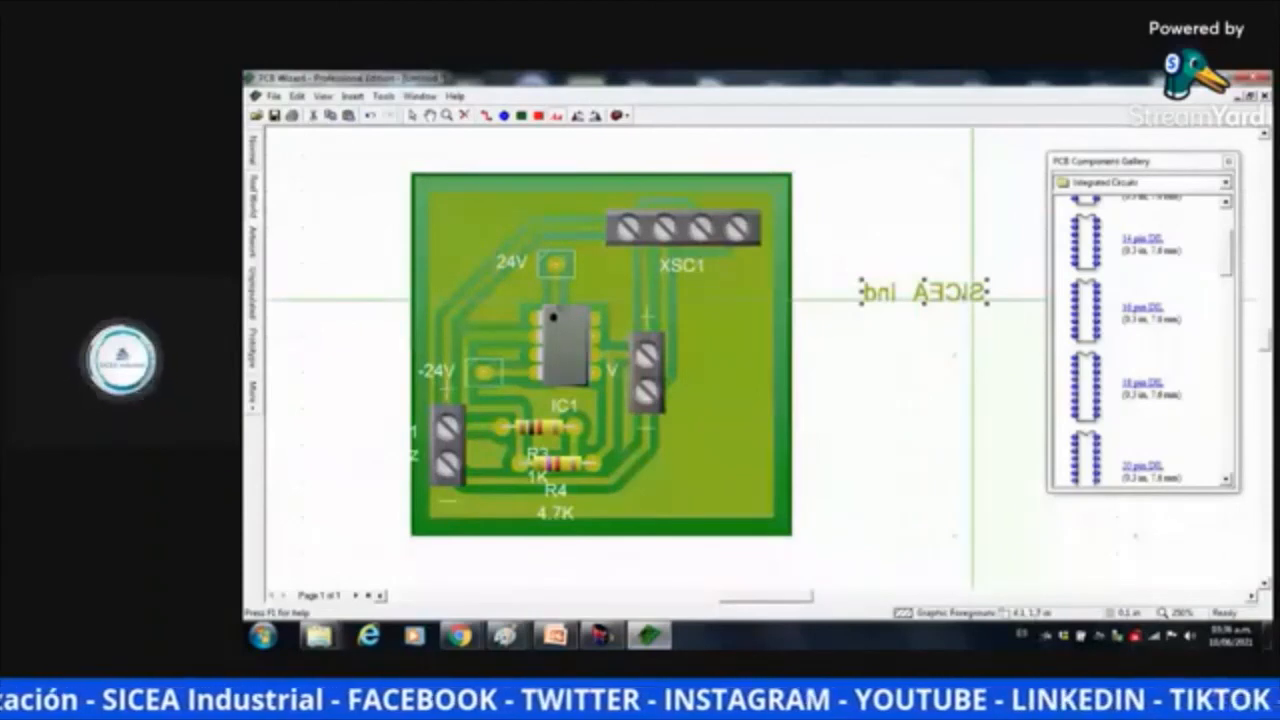
pyautogui.click(415, 116)
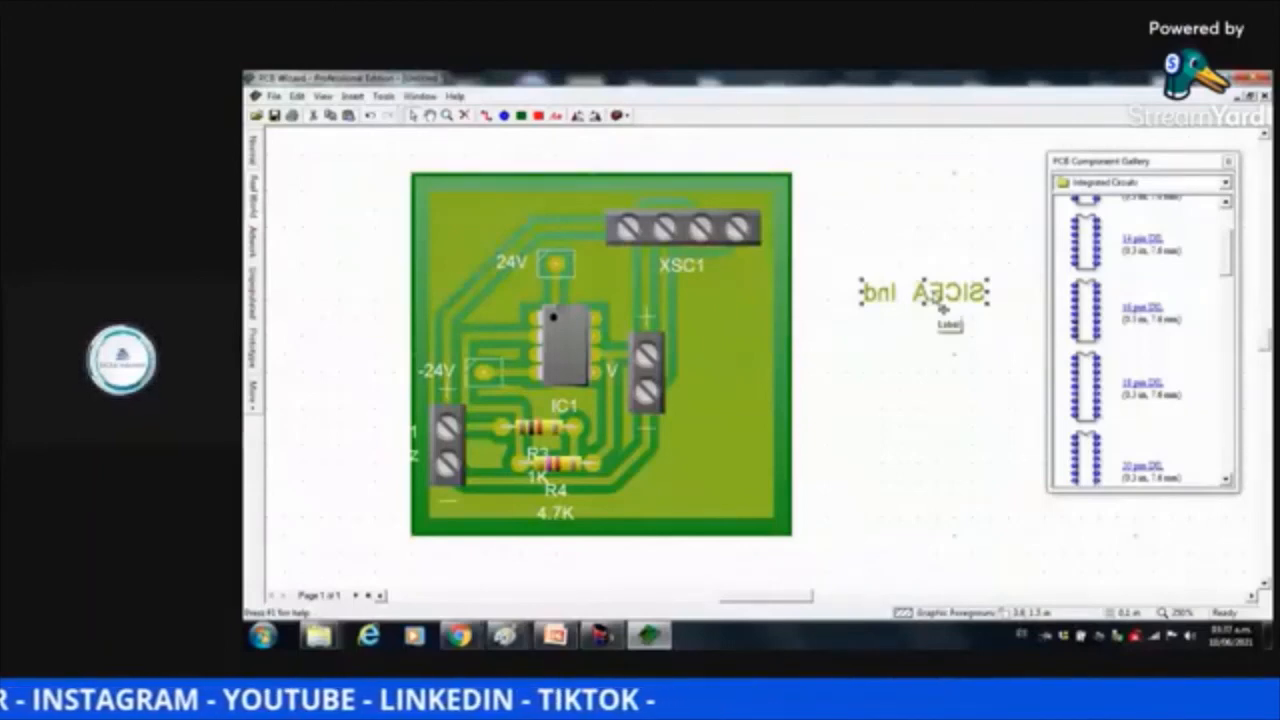
# Place the copper label in the board's lower-right corner and shorten its caption to "SICEA"
pyautogui.moveTo(934, 297); pyautogui.dragTo(726, 500)
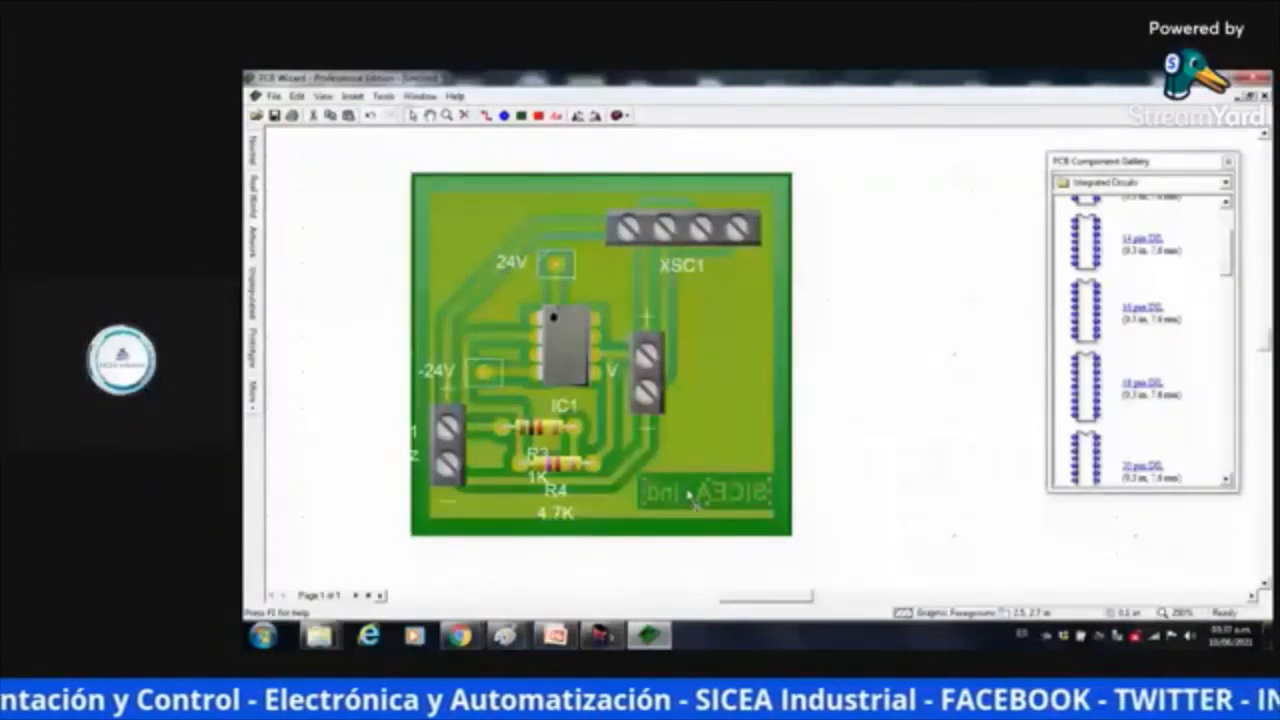
pyautogui.moveTo(690, 497); pyautogui.dragTo(708, 488)
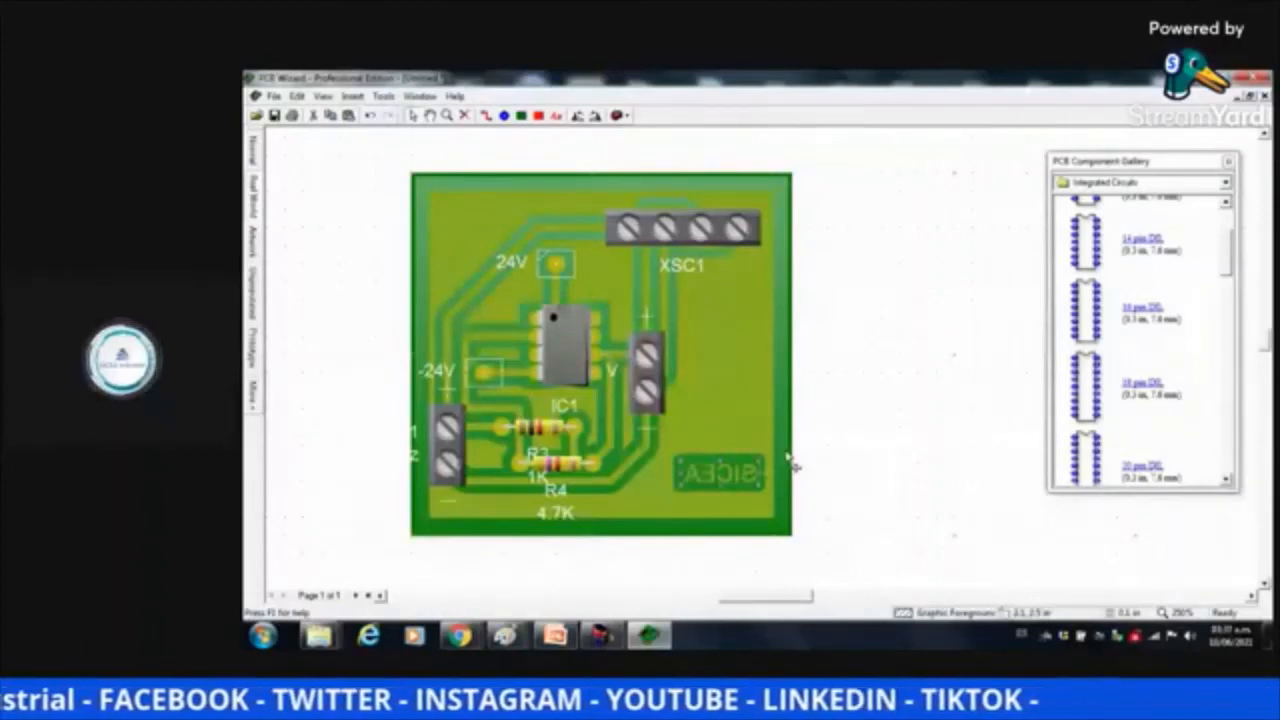
pyautogui.click(735, 441)
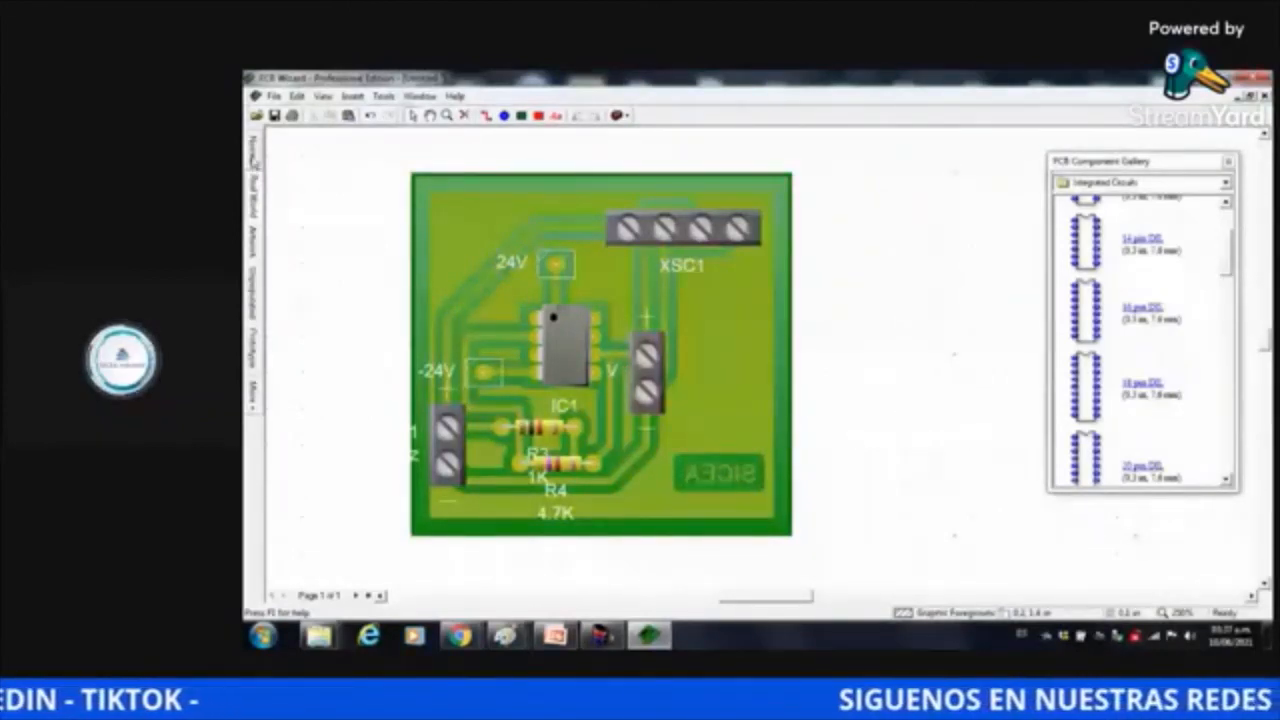
# Examine the finished board in the Normal, Artwork and Unpopulated views
pyautogui.click(254, 160)
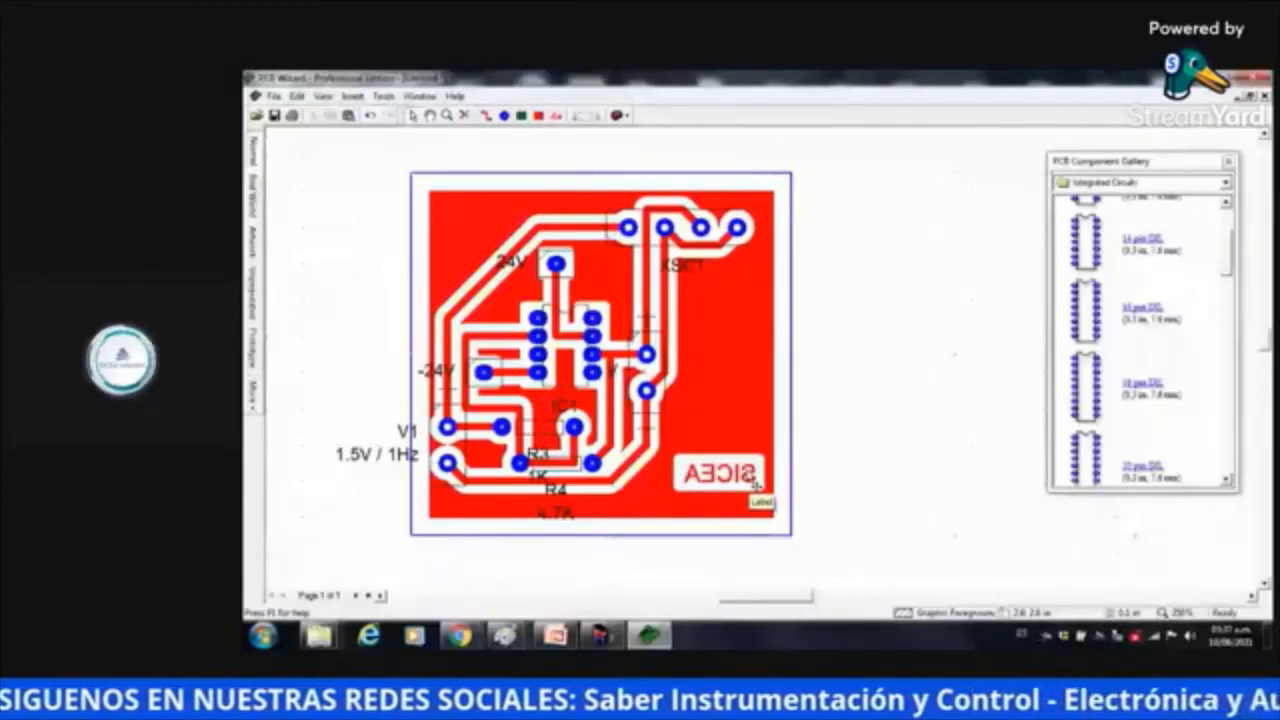
pyautogui.click(254, 242)
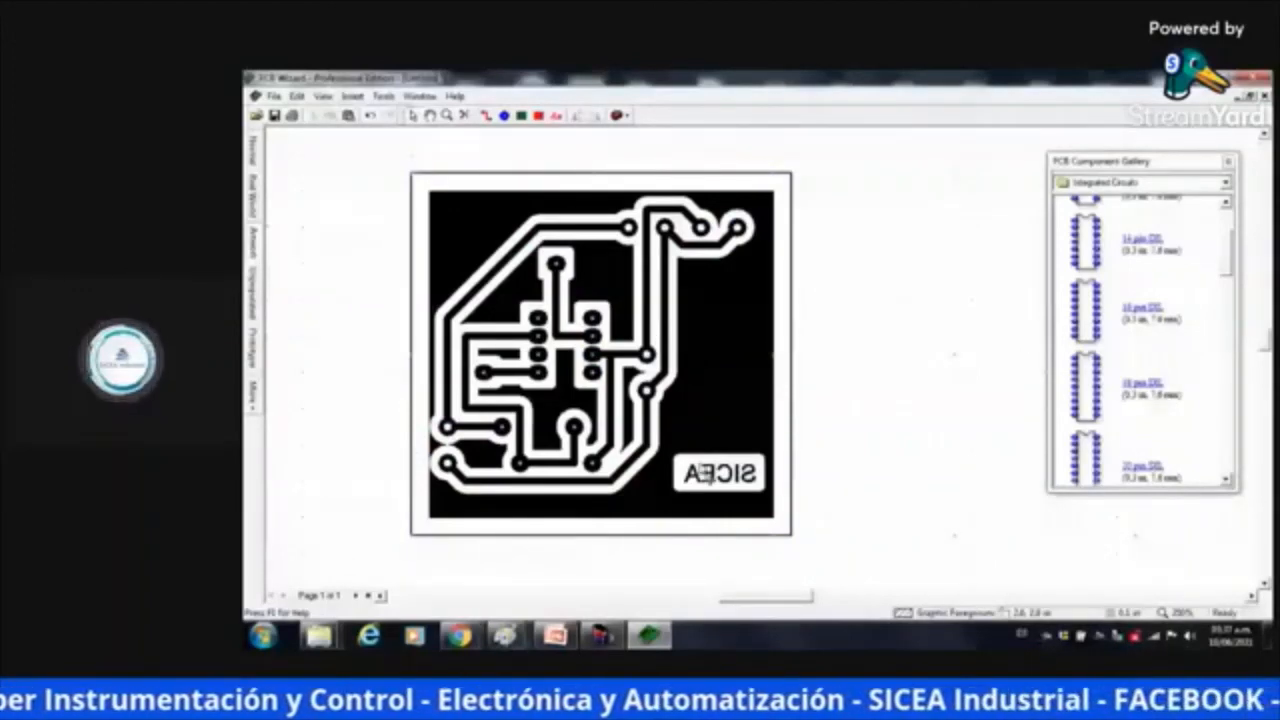
pyautogui.click(254, 295)
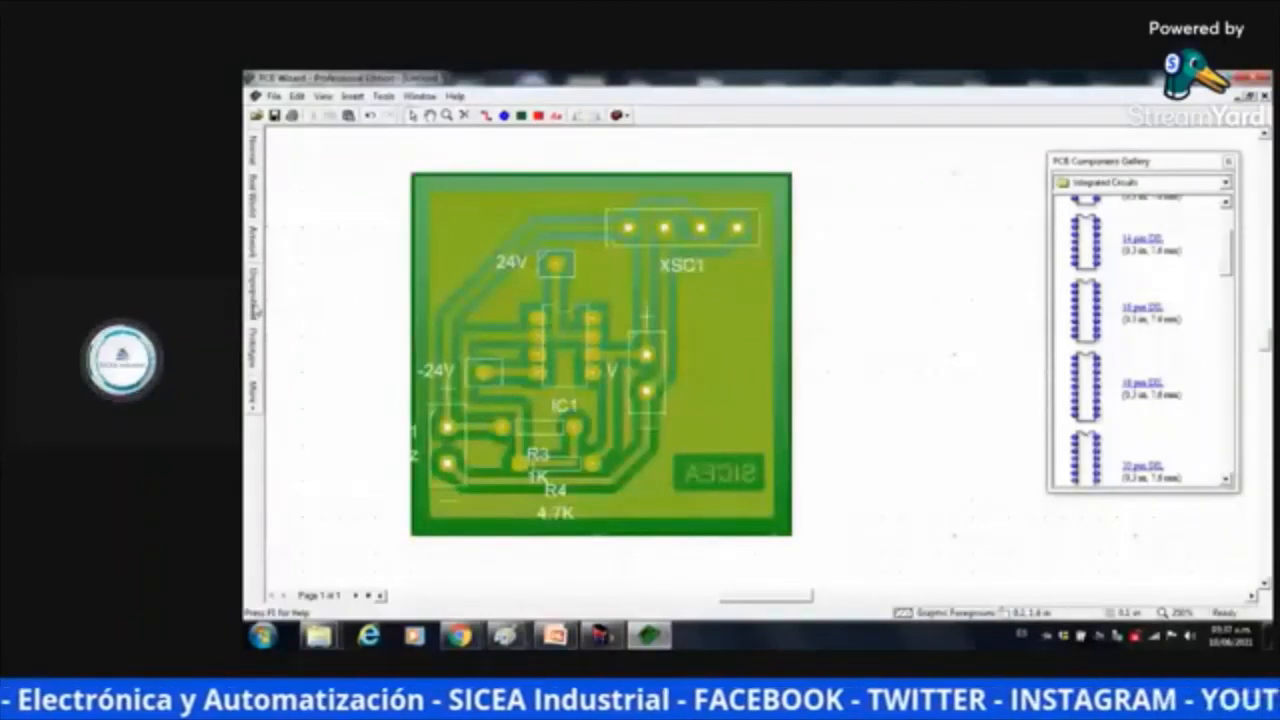
# Run the op-amp circuit simulation in Livewire and compare the circuit with the board's Real World view in PCB Wizard
pyautogui.click(604, 636)
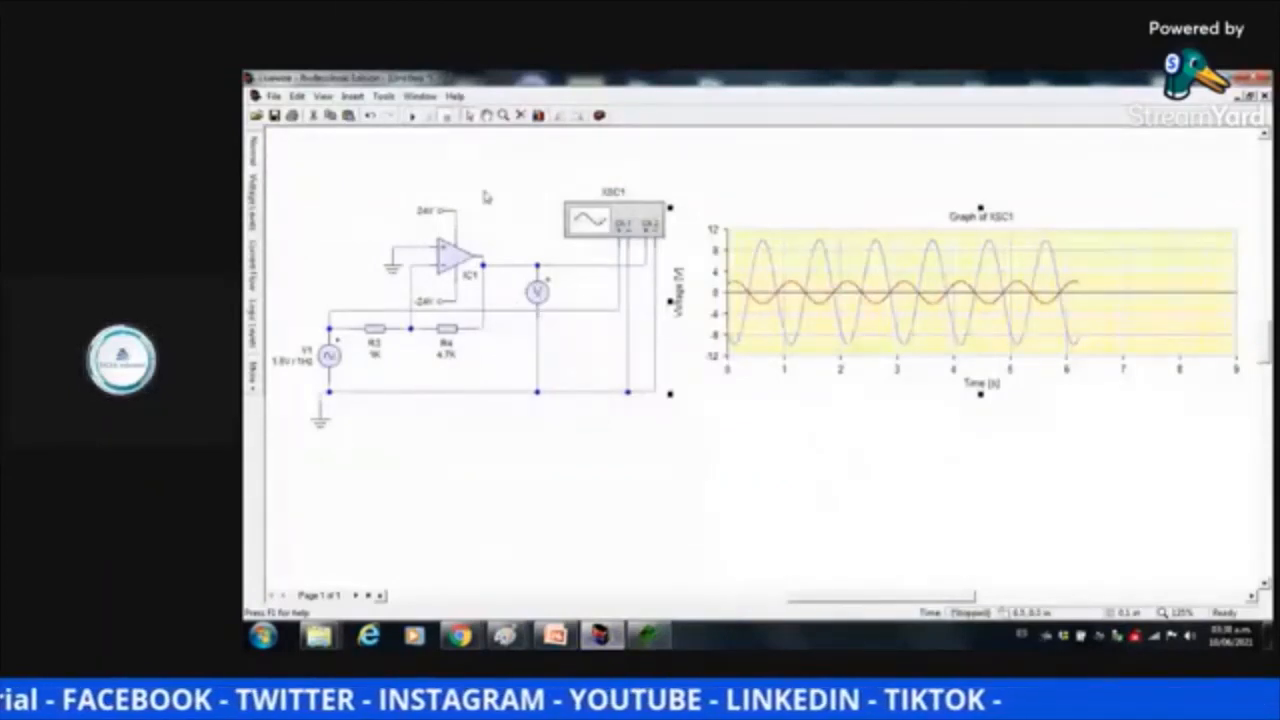
pyautogui.click(412, 117)
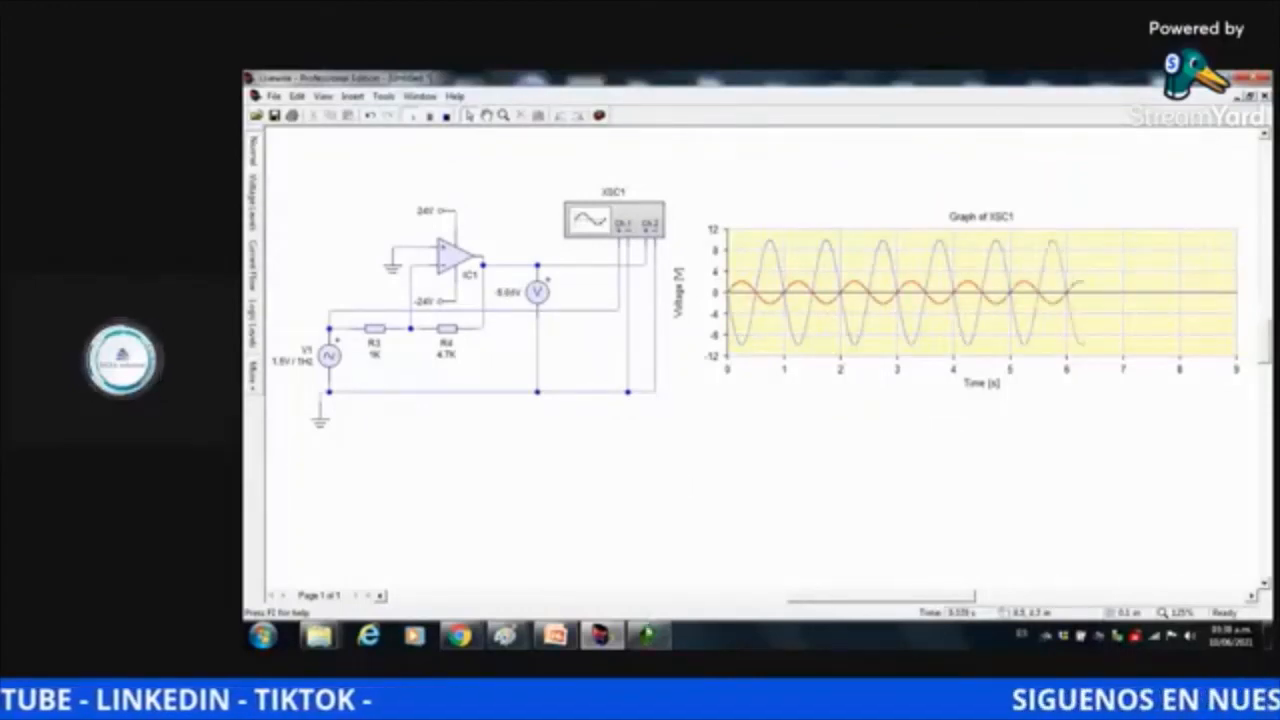
pyautogui.click(648, 636)
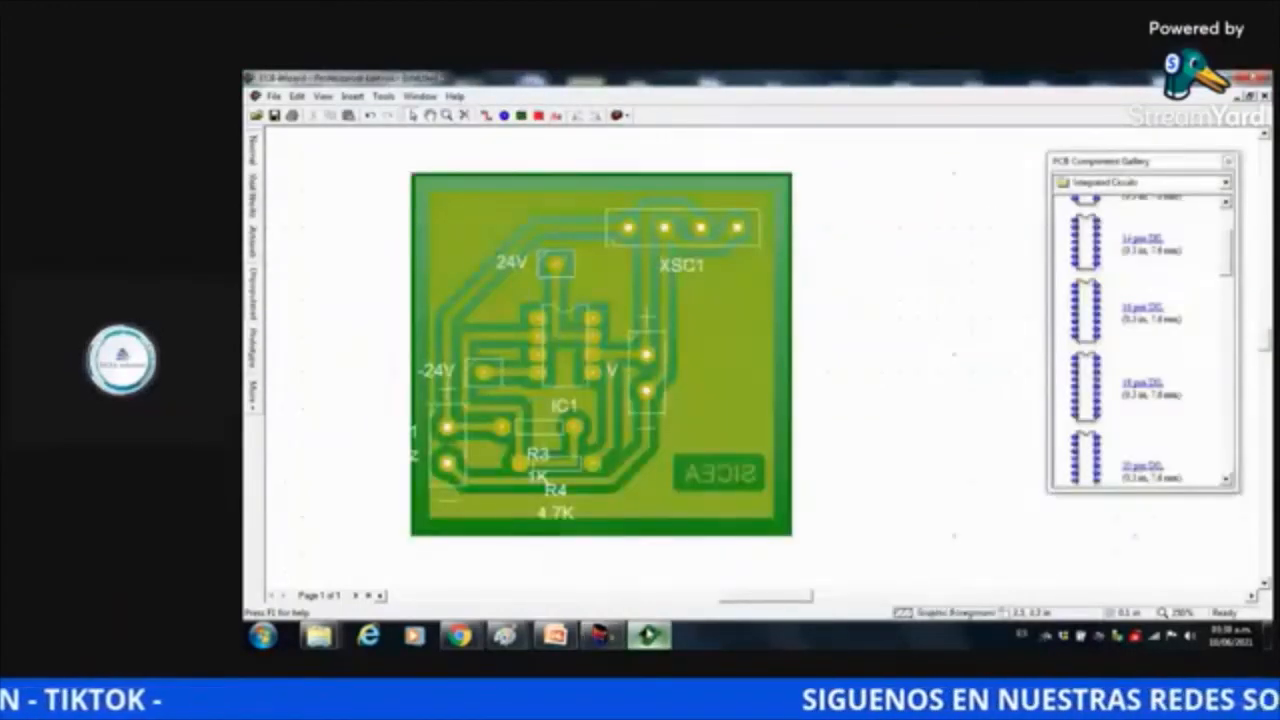
pyautogui.click(254, 203)
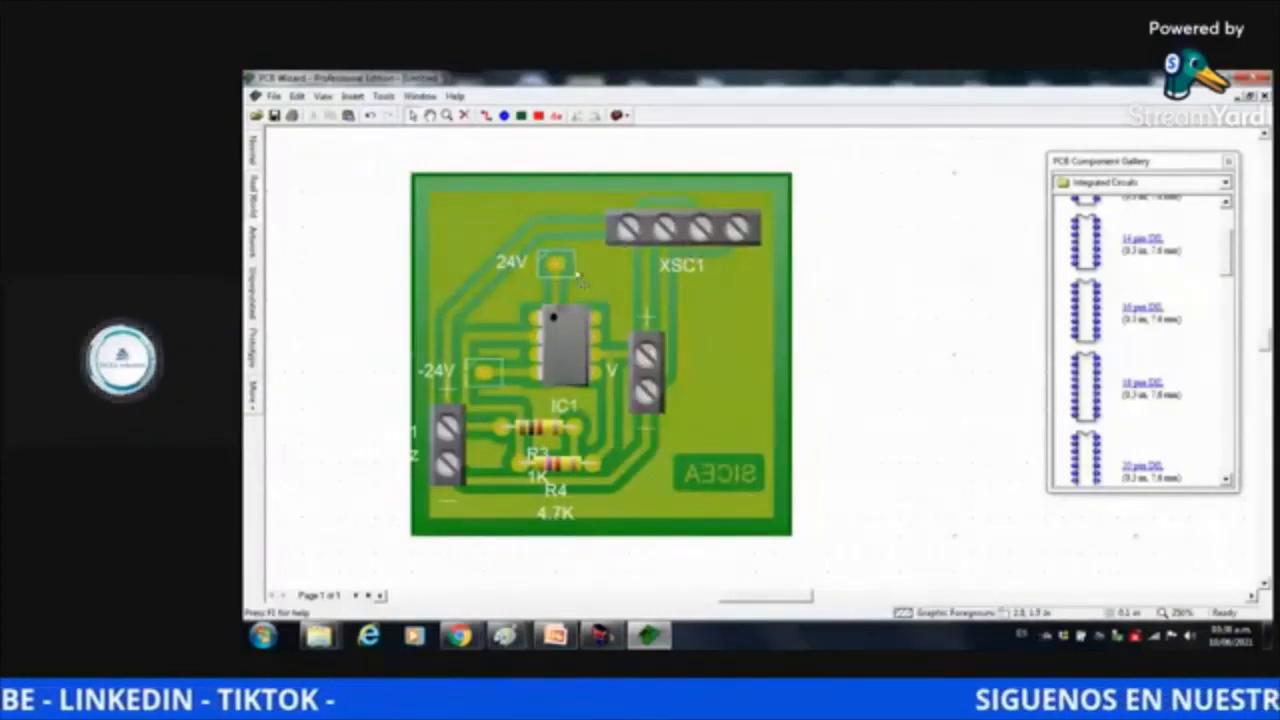
pyautogui.click(600, 634)
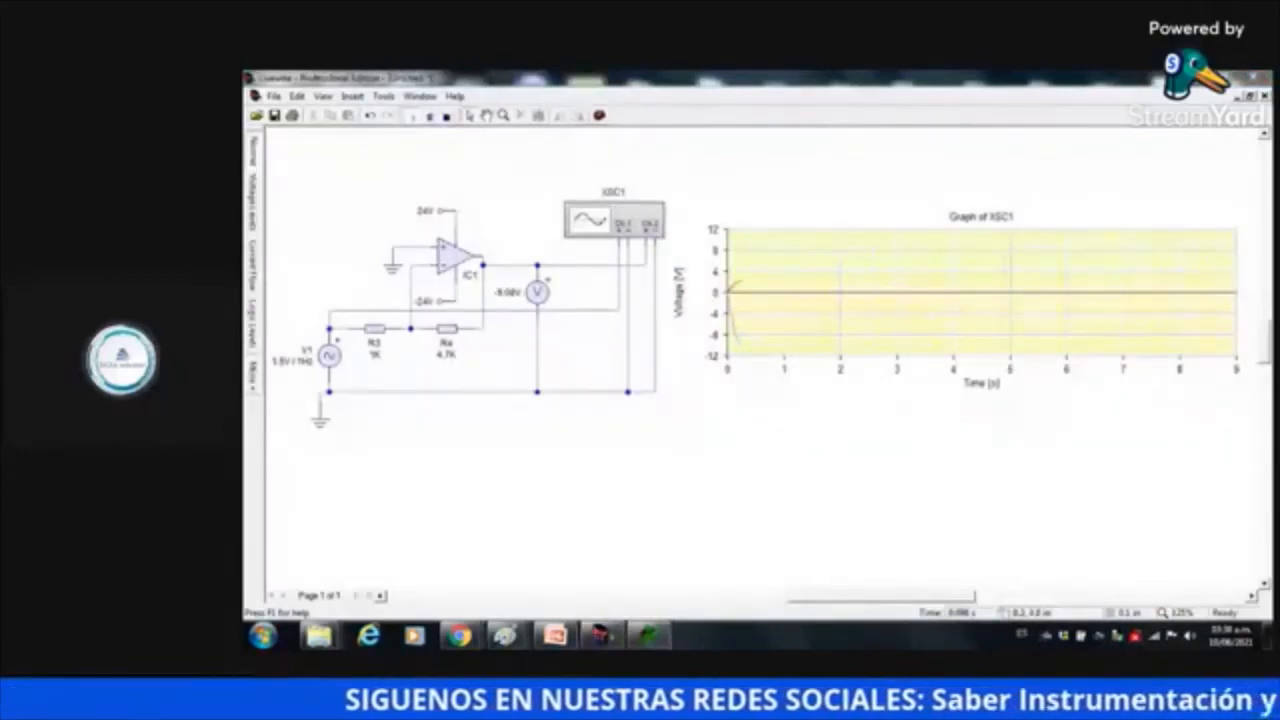
pyautogui.click(660, 640)
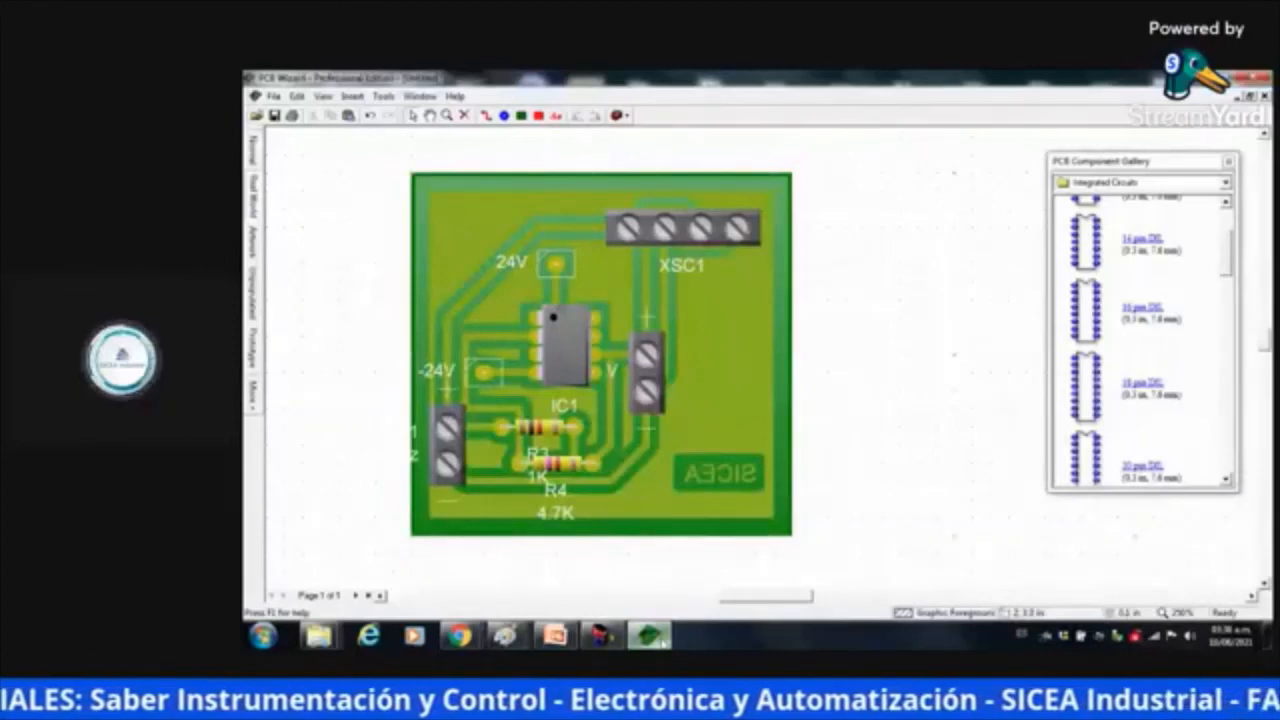
pyautogui.click(660, 641)
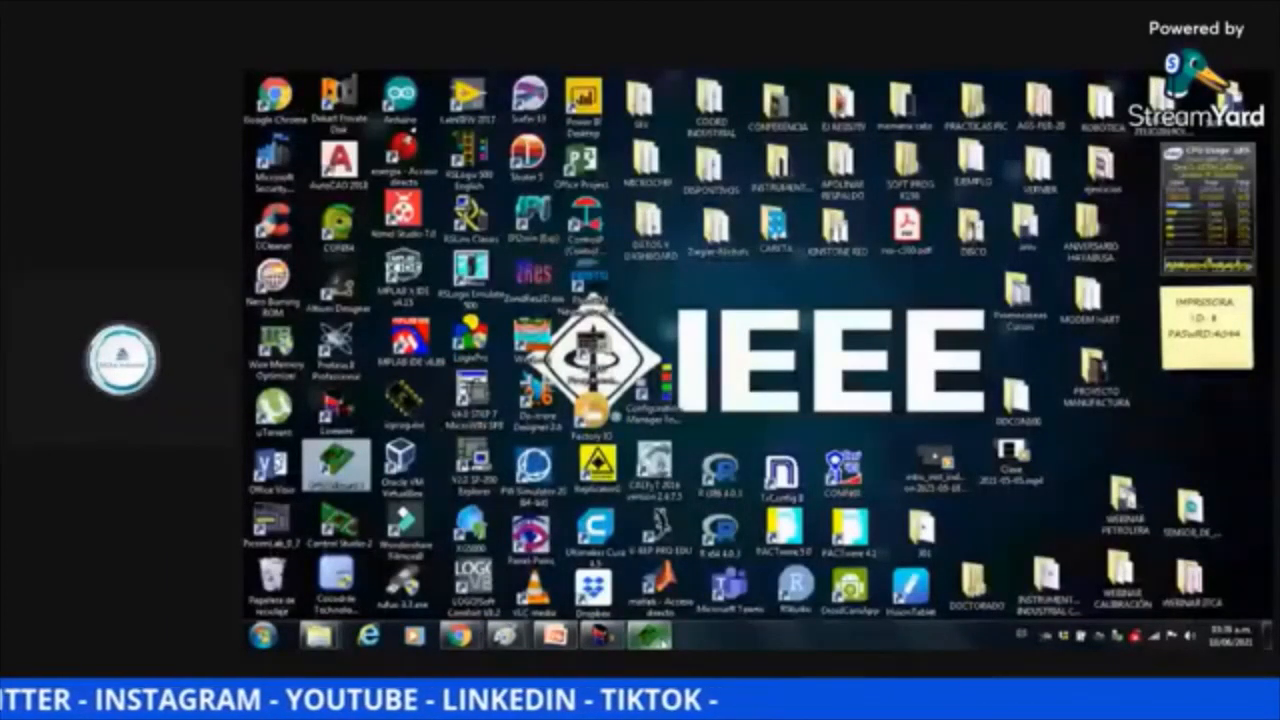
pyautogui.click(650, 636)
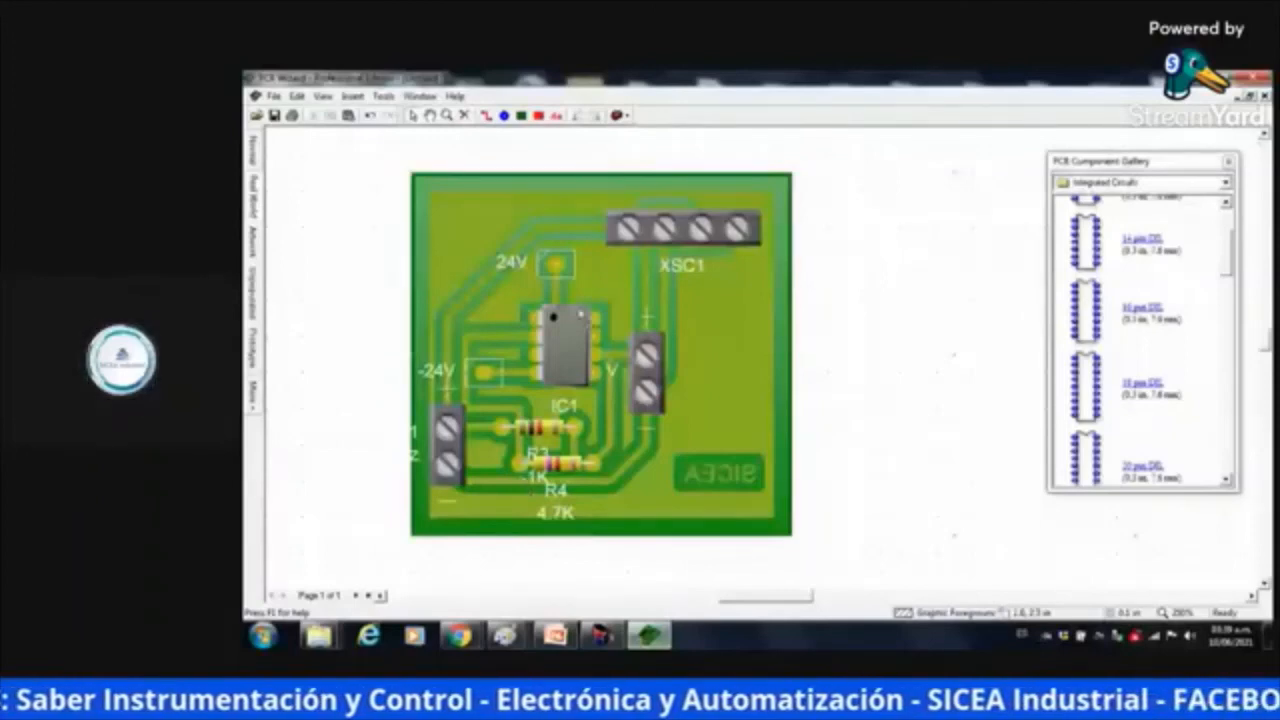
pyautogui.click(273, 97)
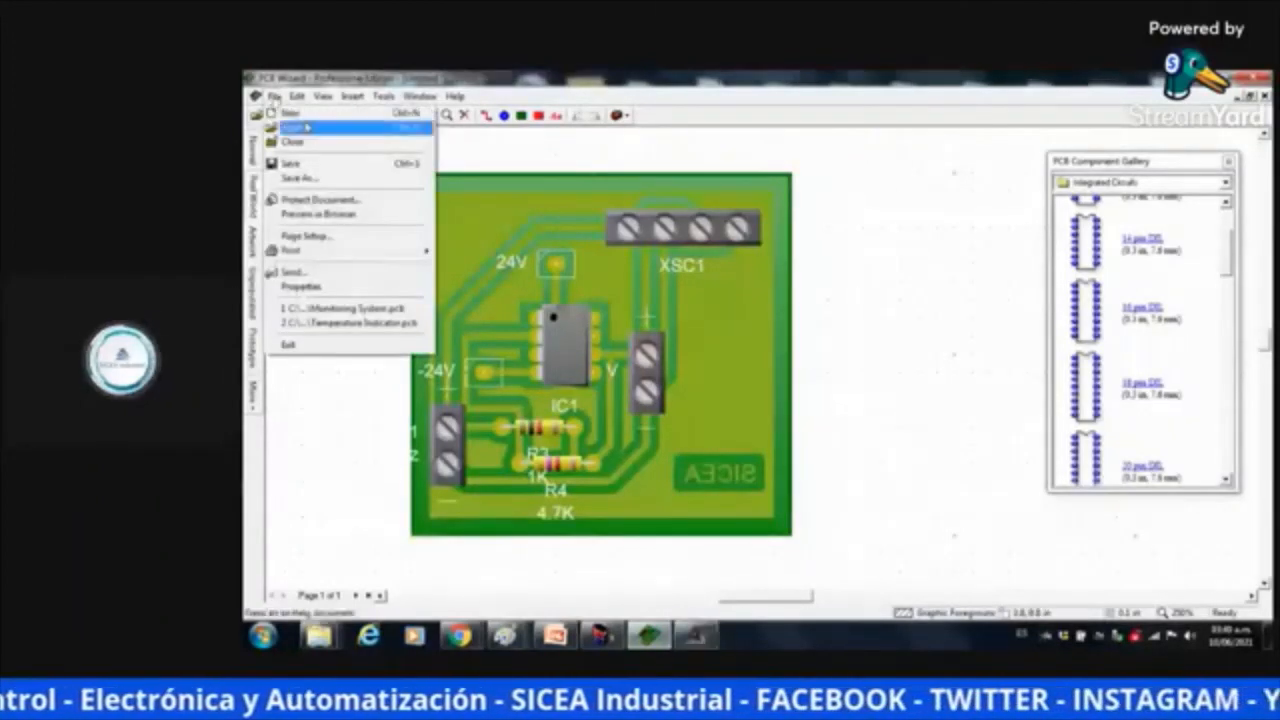
pyautogui.click(306, 179)
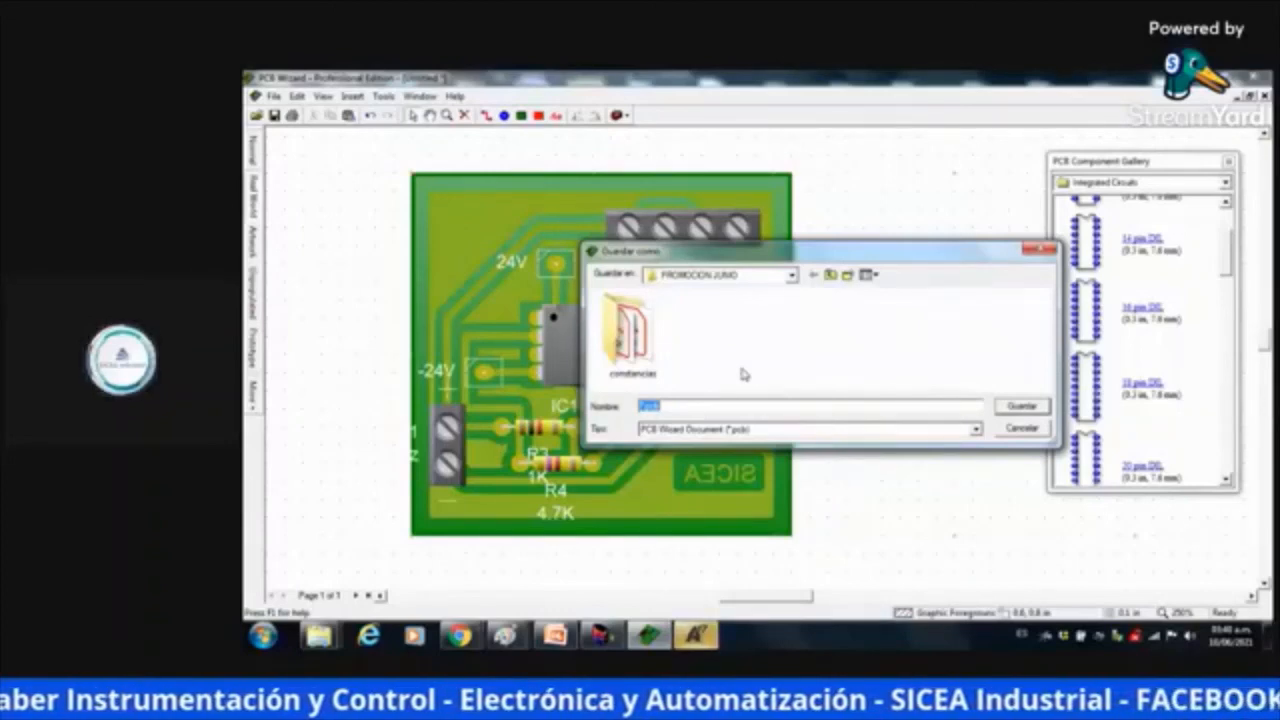
pyautogui.click(1022, 428)
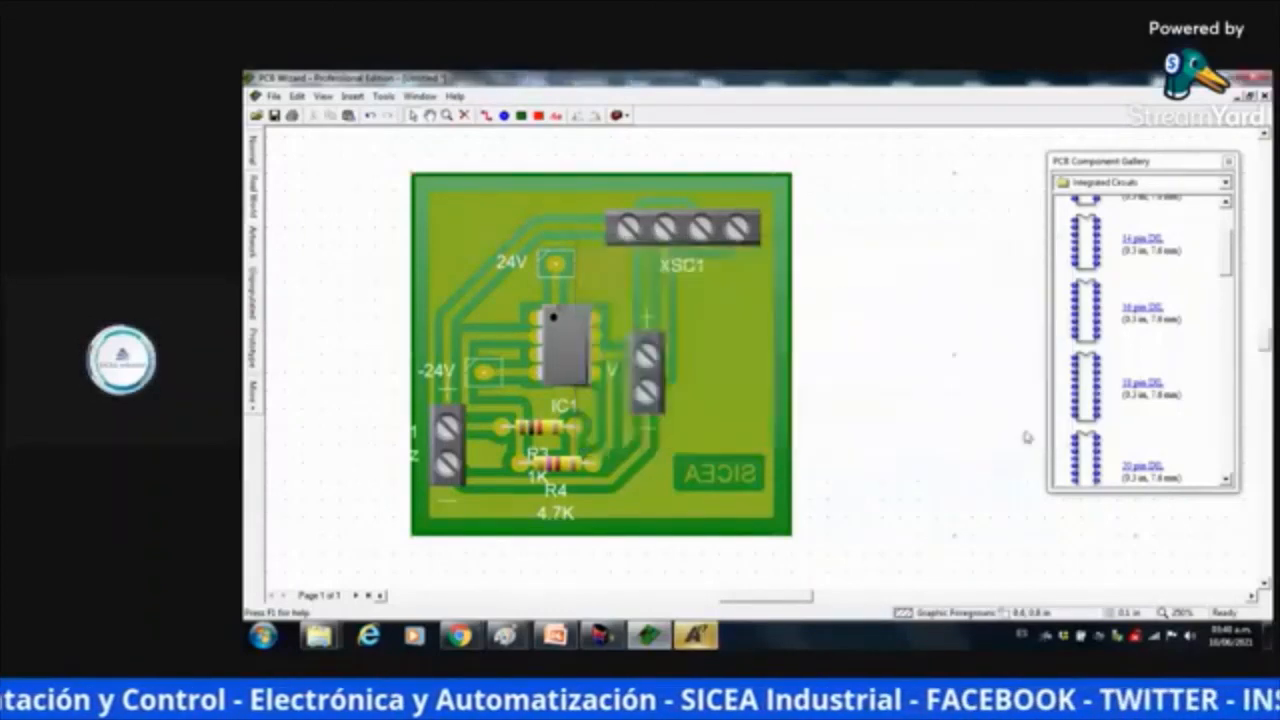
# Switch to Livewire and stop the op-amp circuit simulation
pyautogui.click(600, 638)
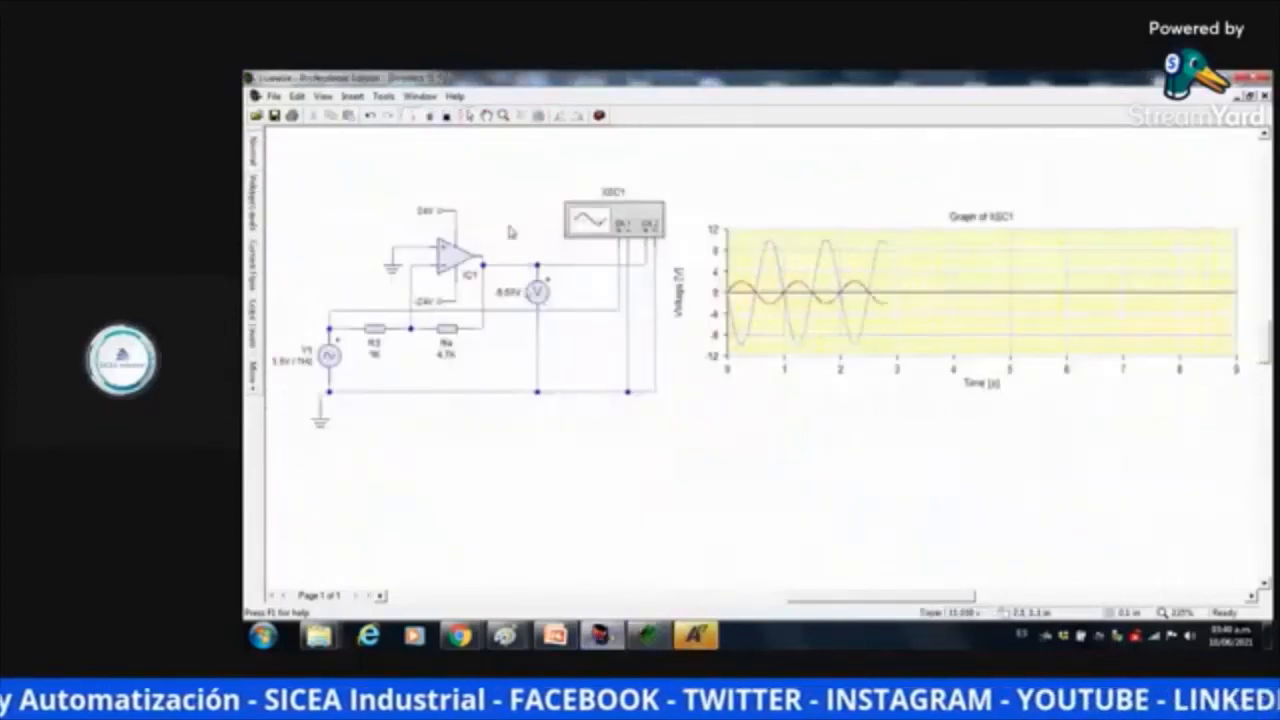
pyautogui.click(447, 115)
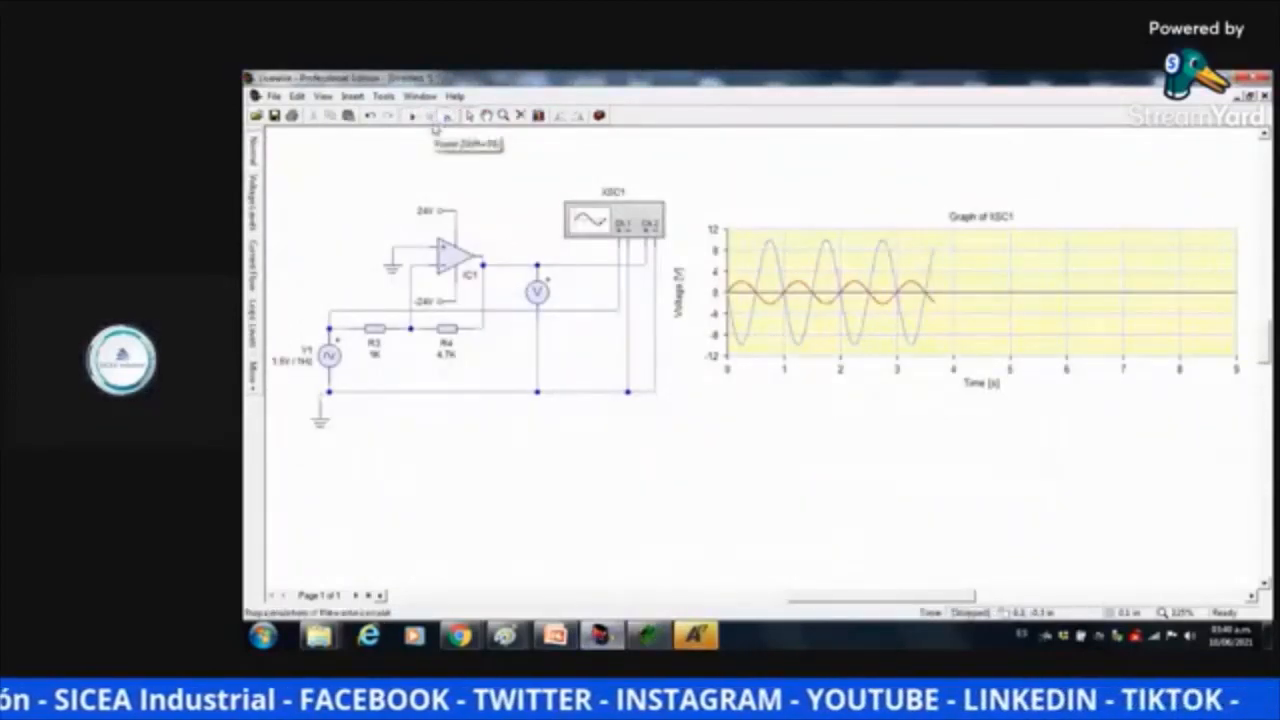
pyautogui.click(274, 96)
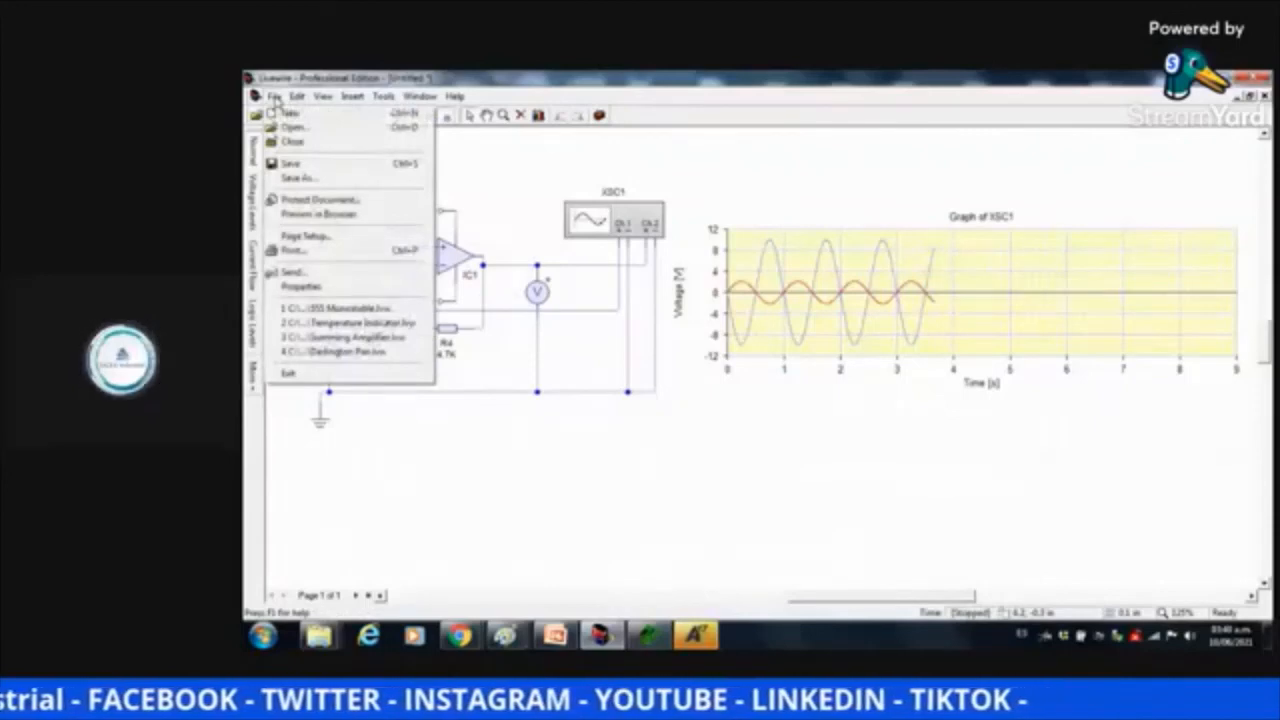
pyautogui.click(306, 148)
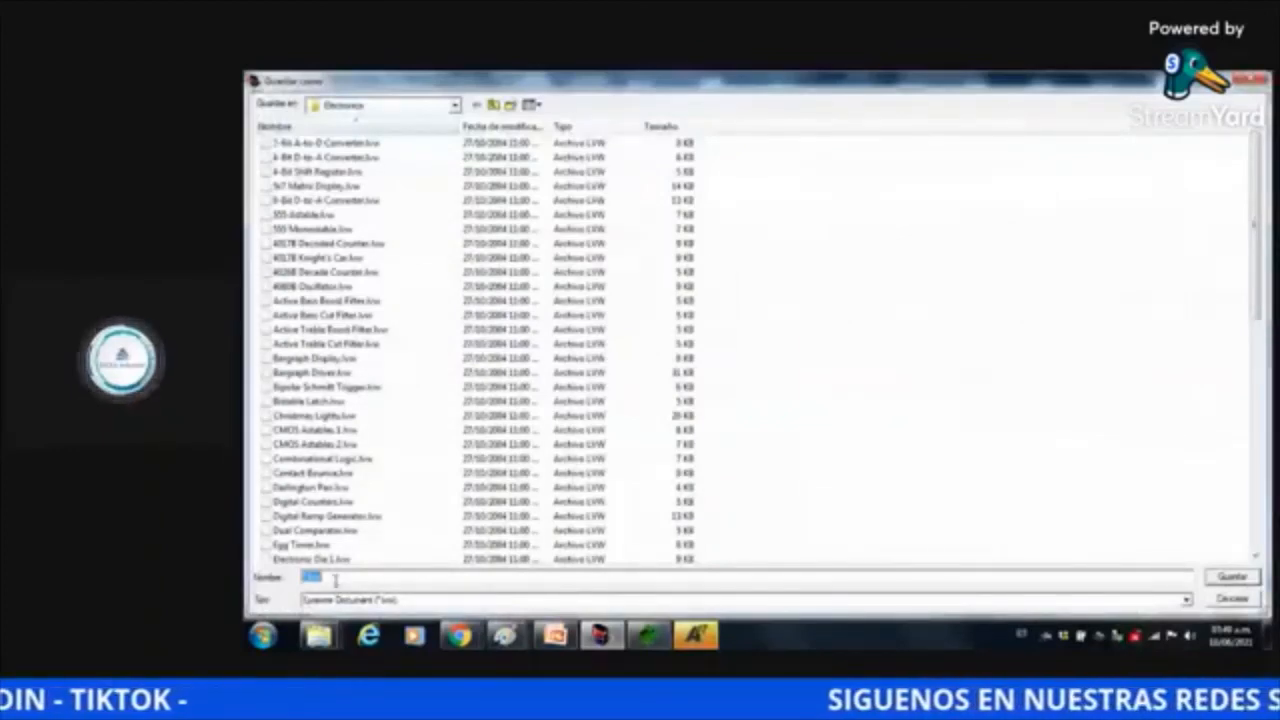
pyautogui.click(336, 577)
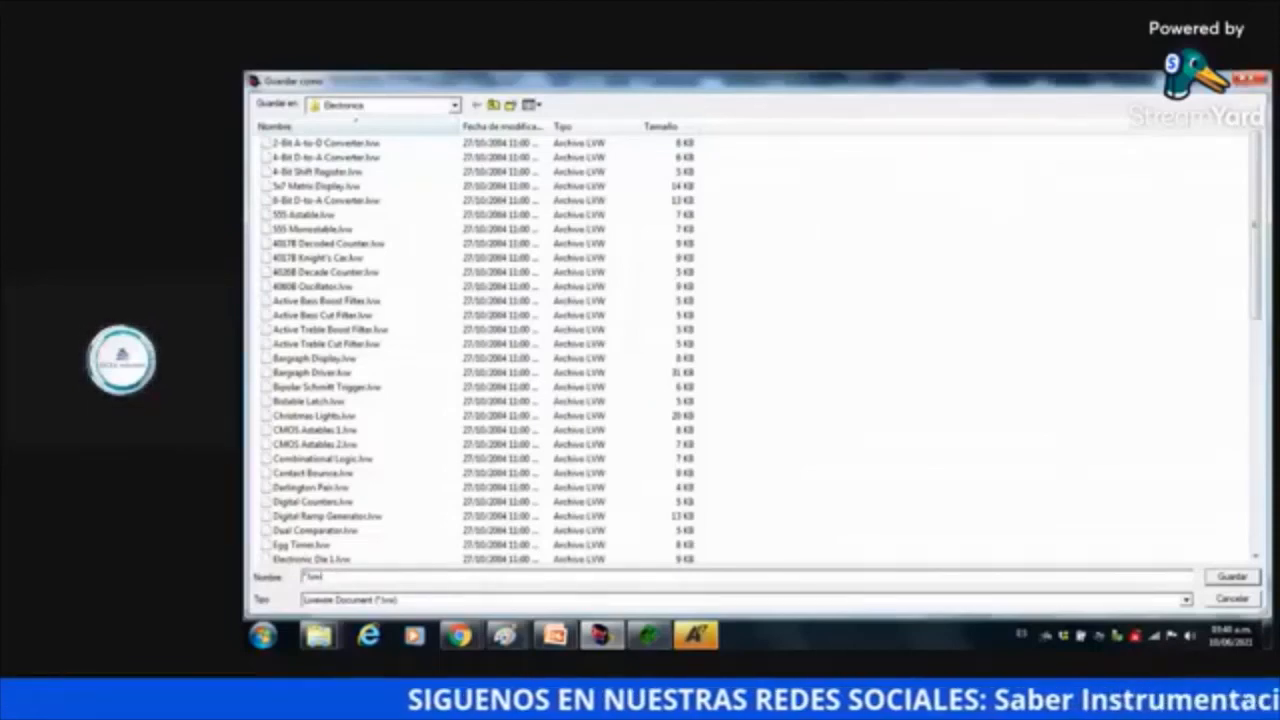
pyautogui.click(1248, 79)
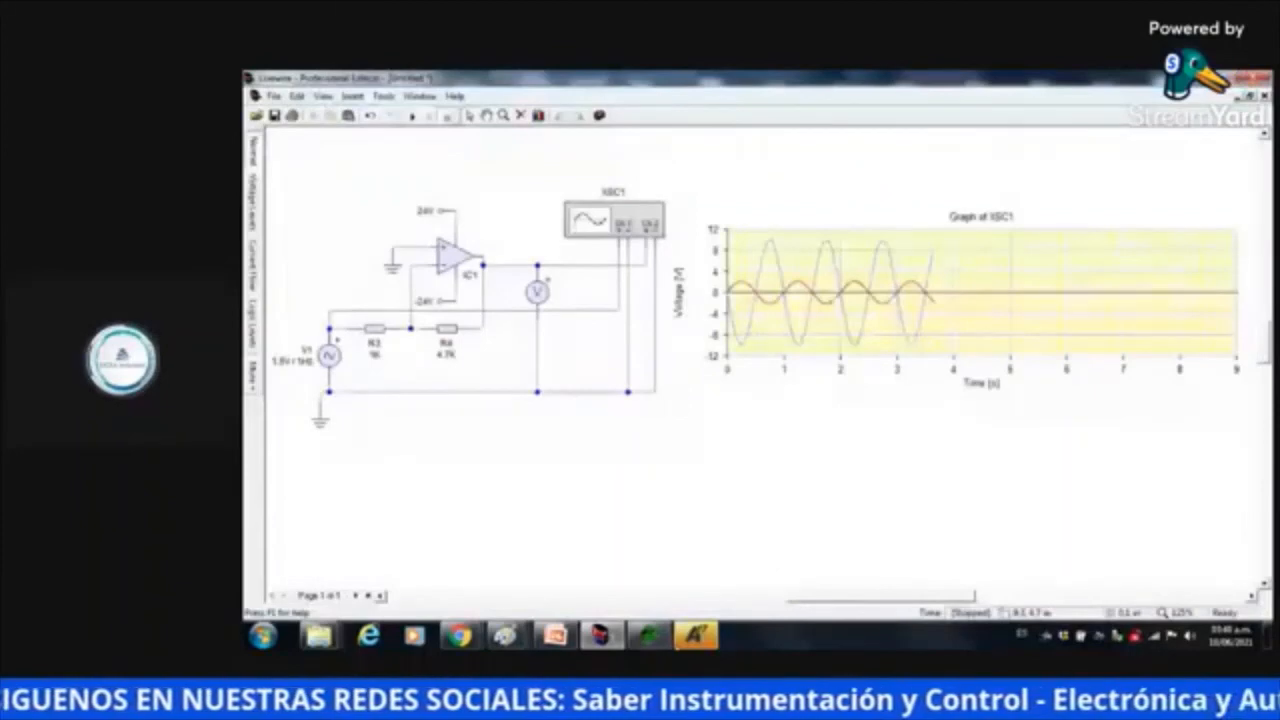
# Switch to Altium Designer and look through the What's New content on its start page
pyautogui.click(696, 635)
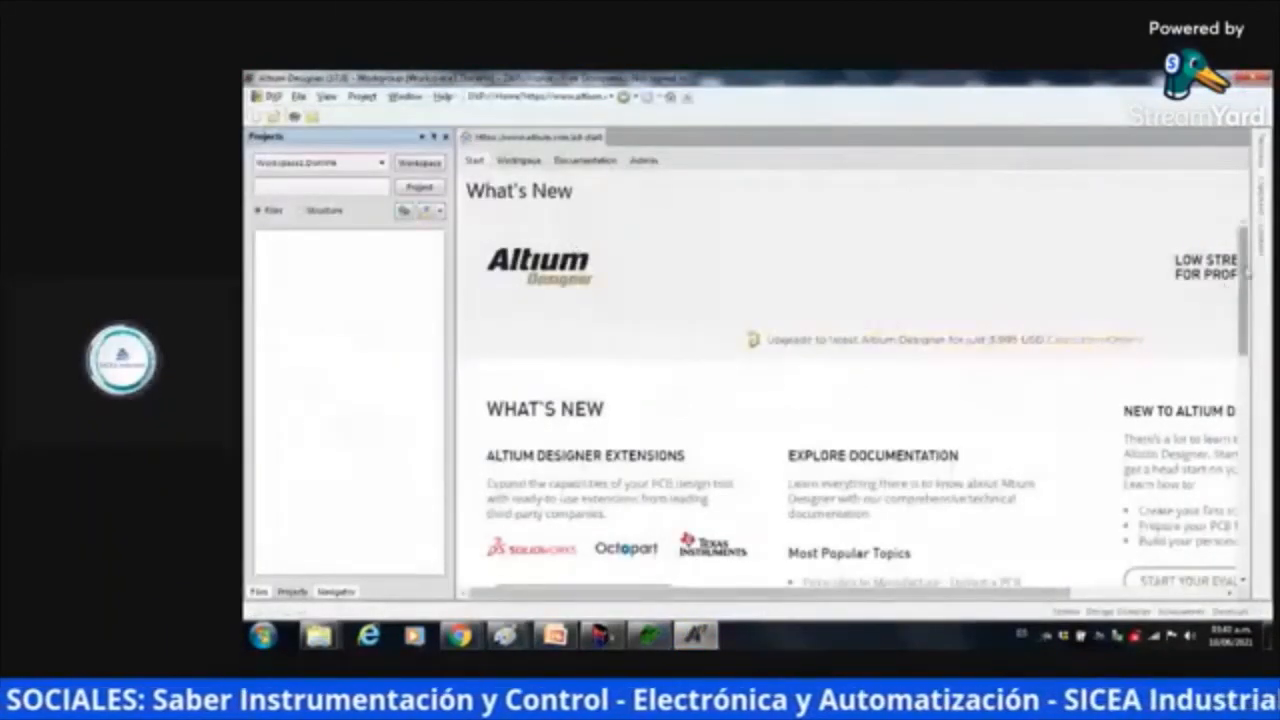
pyautogui.moveTo(1245, 272); pyautogui.dragTo(1245, 328)
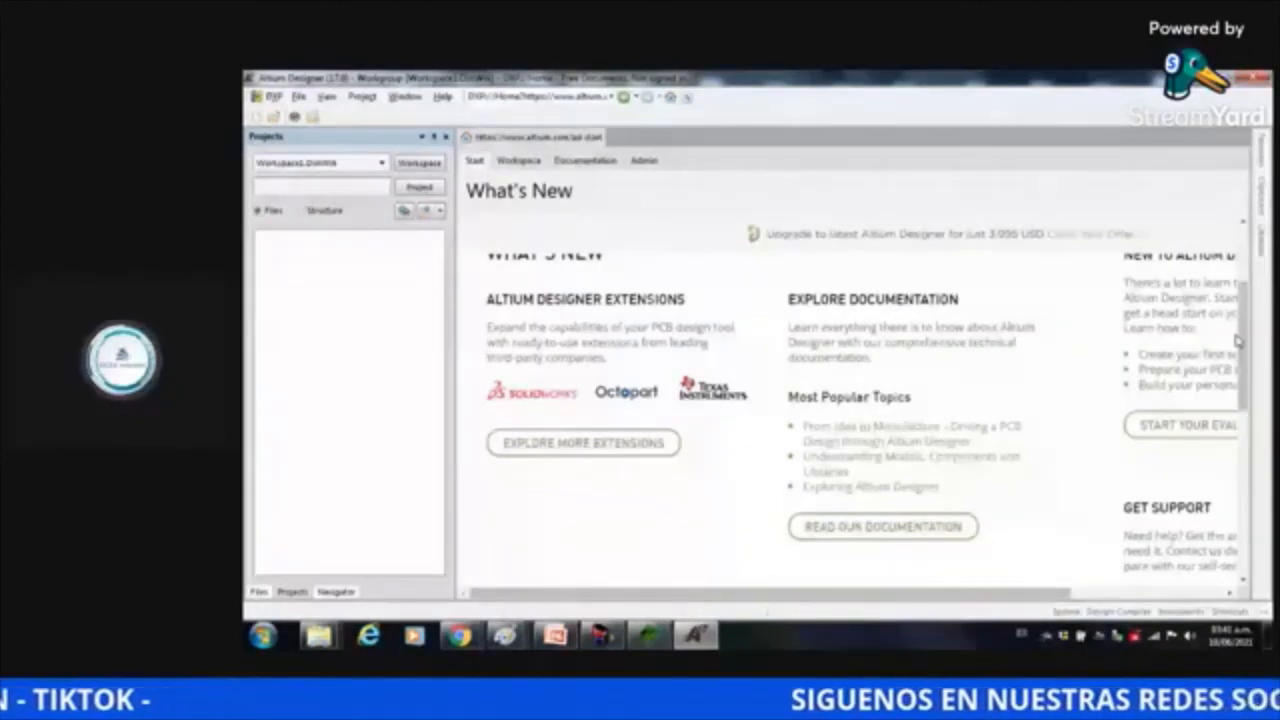
pyautogui.moveTo(1238, 341); pyautogui.dragTo(1238, 286)
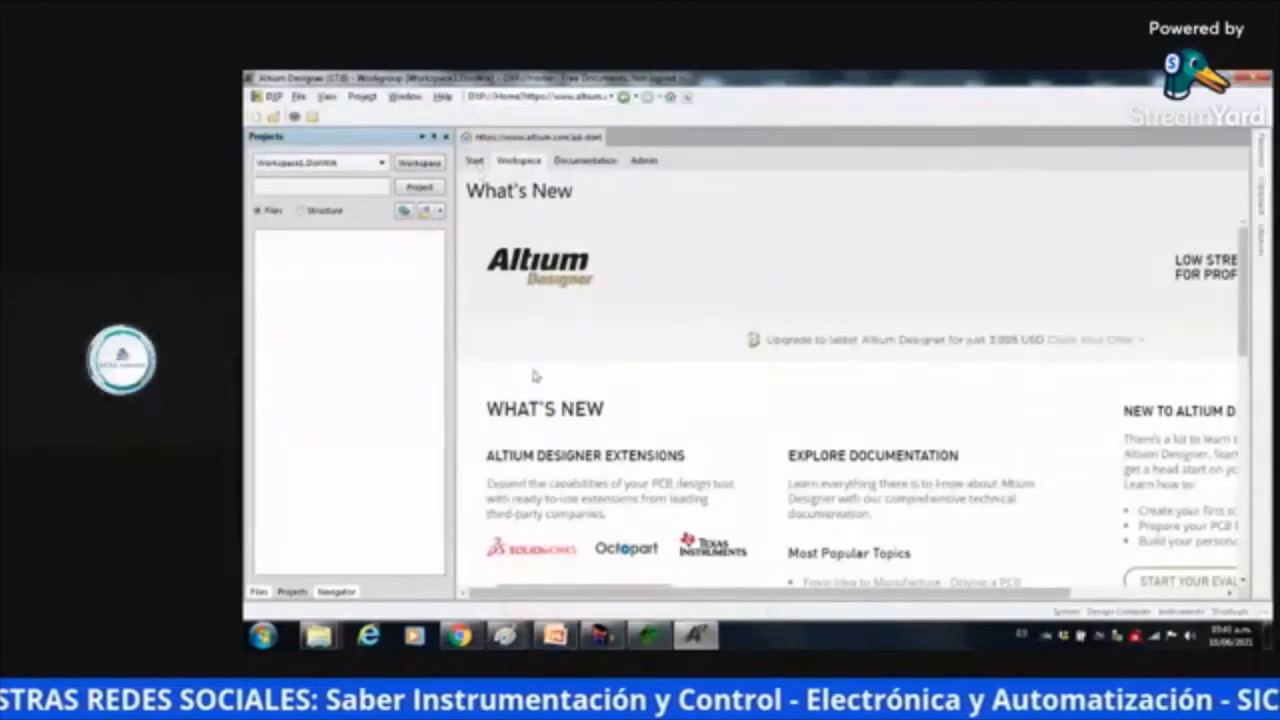
# Compare the finished board in PCB Wizard with the op-amp circuit in Livewire, ending on the board
pyautogui.click(648, 636)
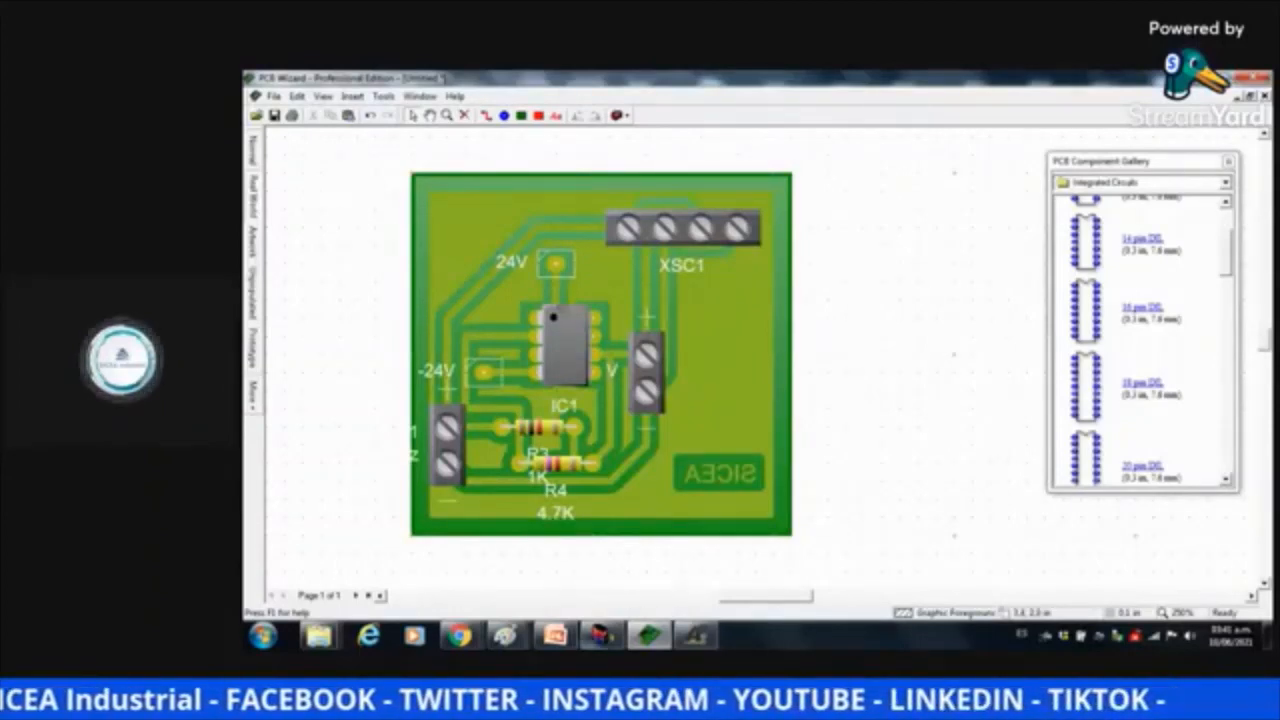
pyautogui.click(600, 636)
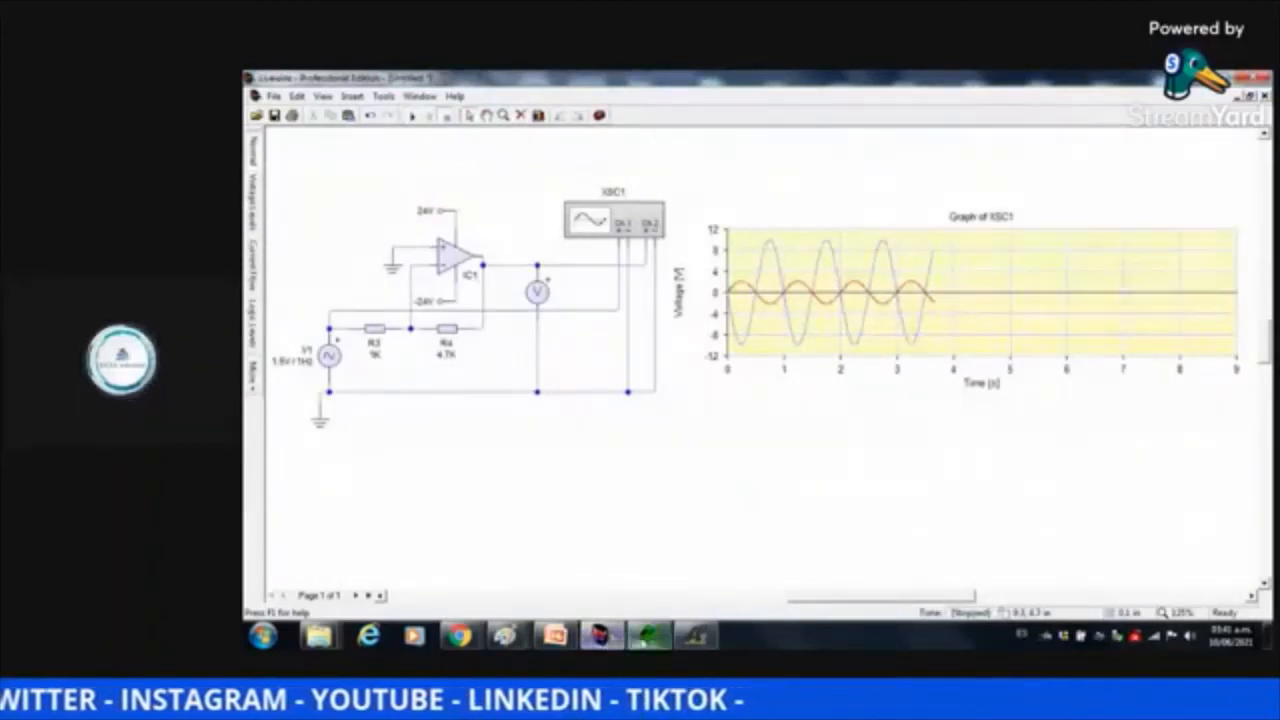
pyautogui.click(648, 636)
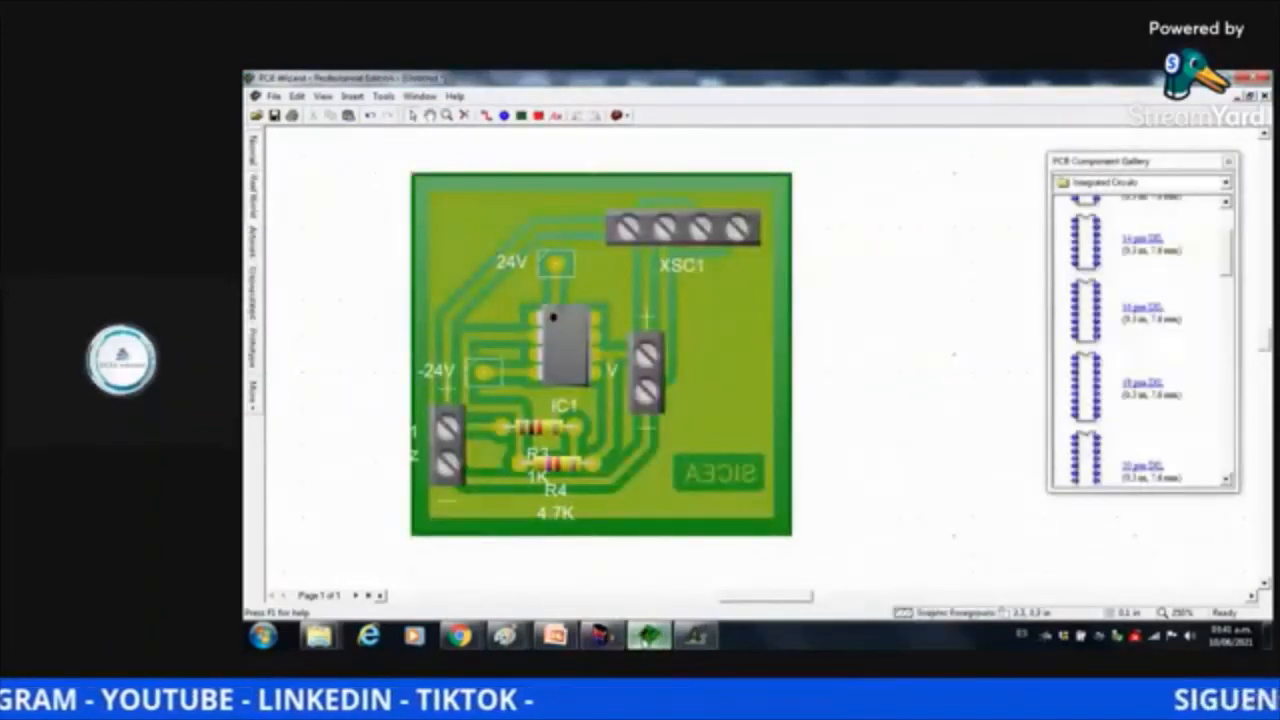